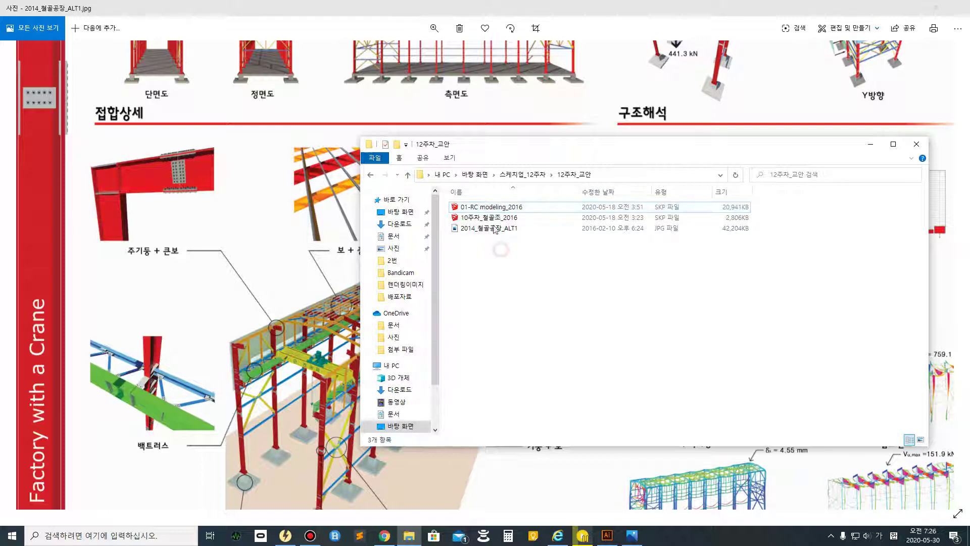
left_click_drag(461, 145, 464, 297)
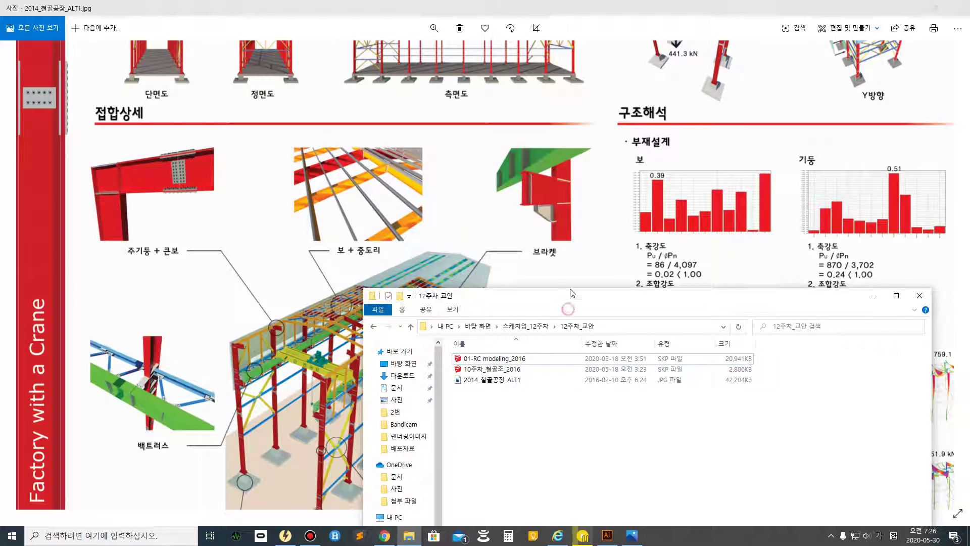
left_click_drag(537, 301, 502, 148)
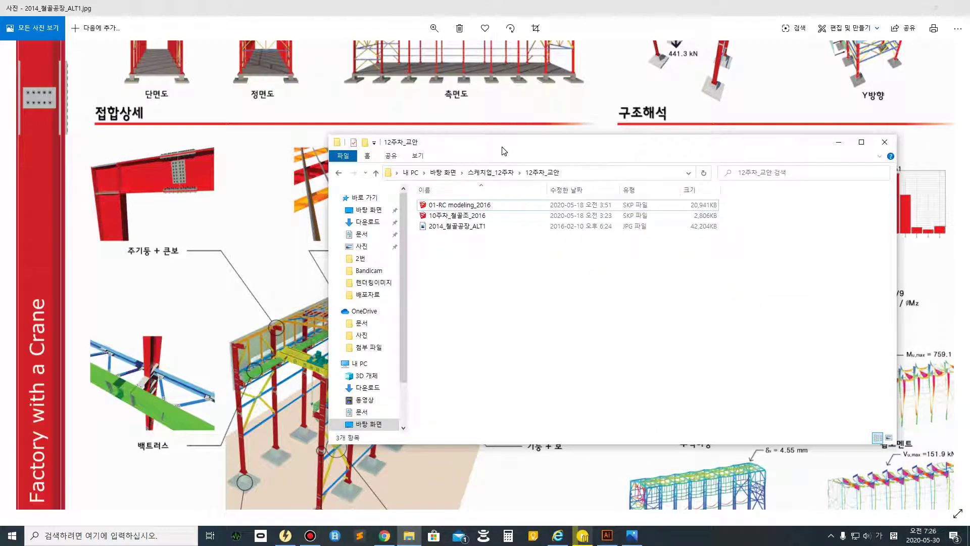
left_click(839, 149)
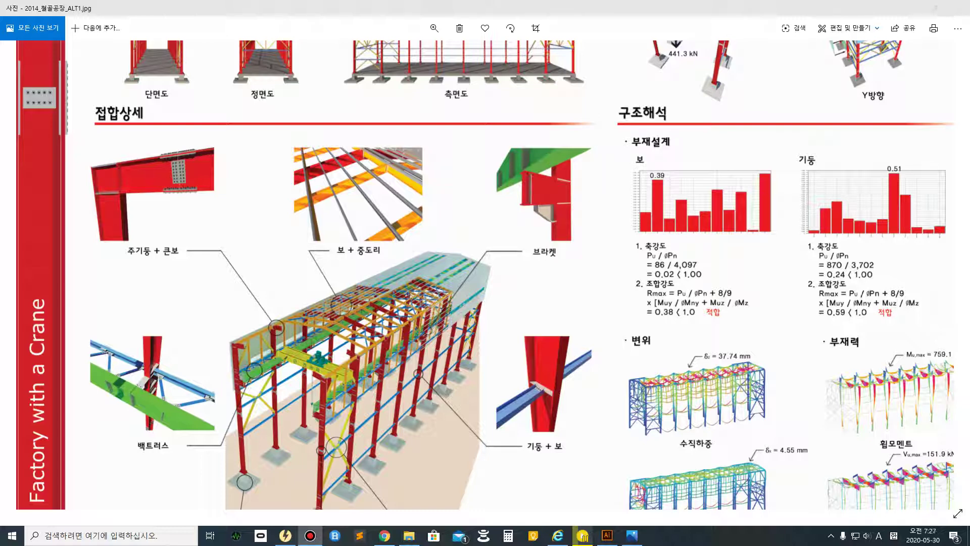
left_click(409, 535)
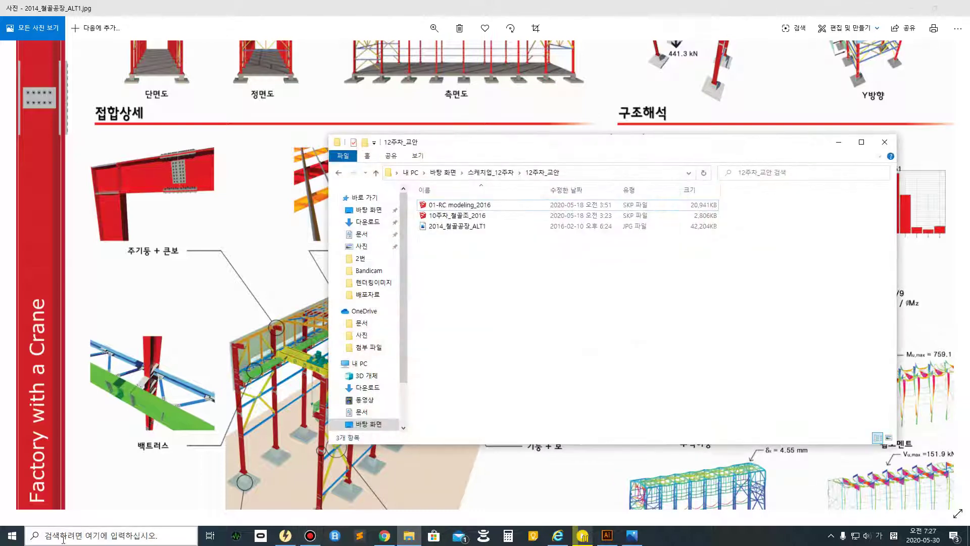
- Search the computer for "epic" and open the Epic Games Launcher
left_click(53, 532)
type("twin")
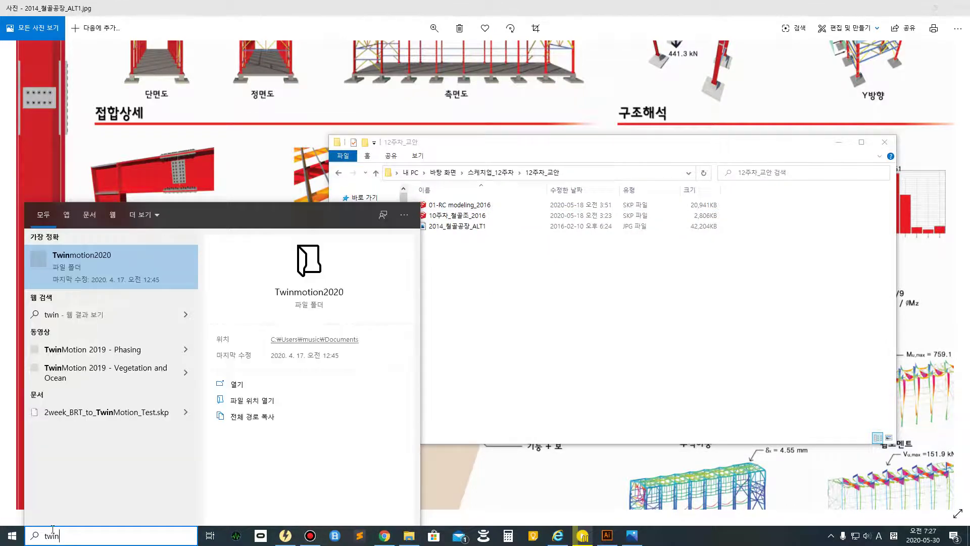
key("ctrl+a")
type("epic")
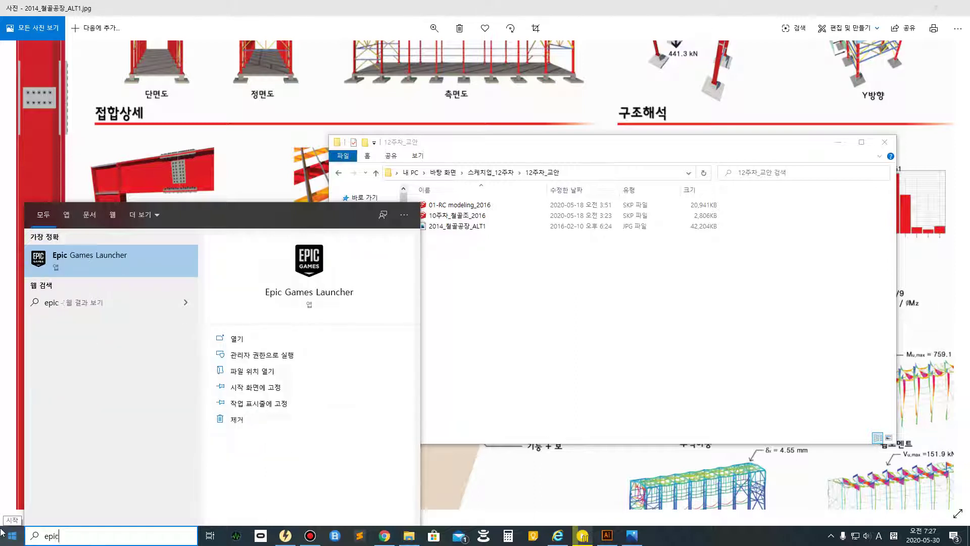
left_click(88, 258)
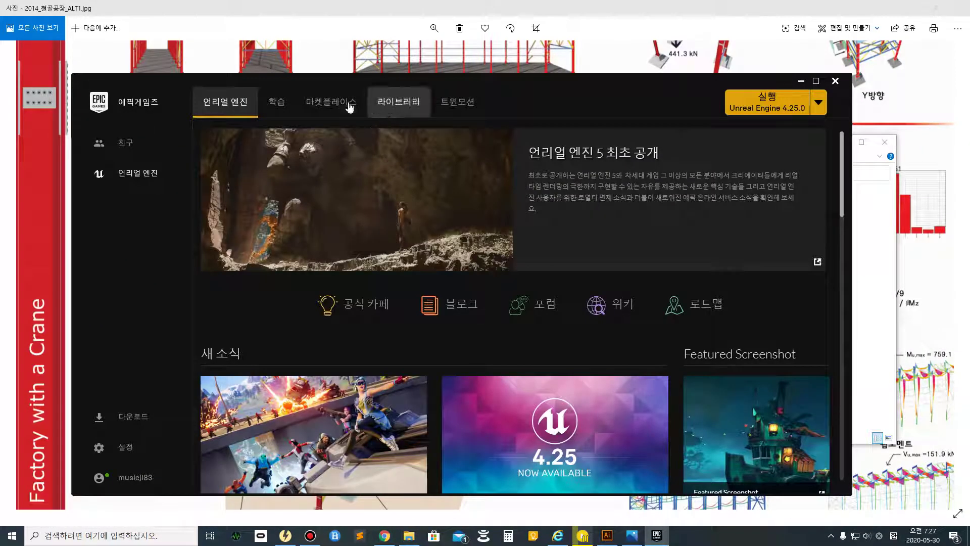
- Launch Twinmotion 2020.1 from the Epic Games Launcher, allow its network access and dismiss the welcome window
left_click(451, 103)
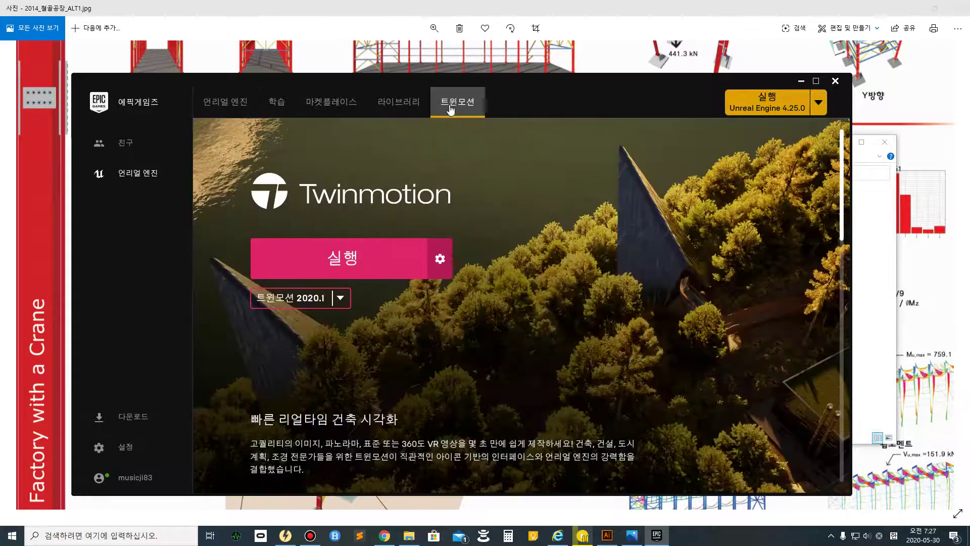
left_click(389, 268)
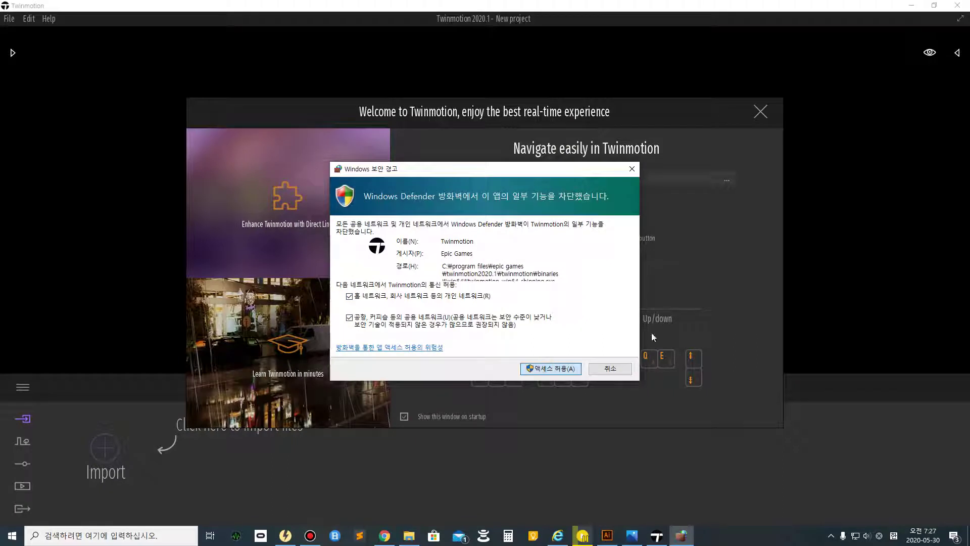
key("Return")
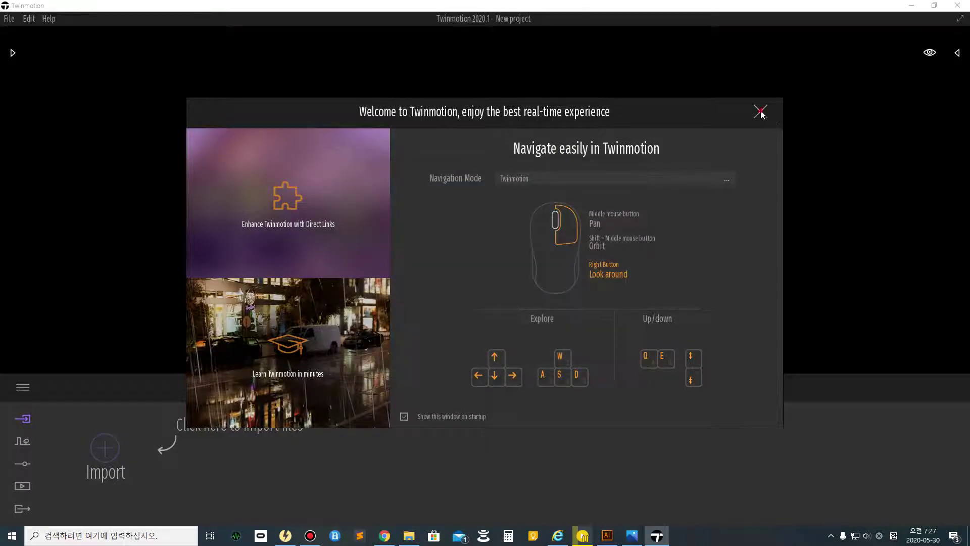
left_click(761, 111)
- Open the steel frame model 10주차_철골조_2016 from the 12주차_교안 folder with SketchUp 2019
left_click(409, 536)
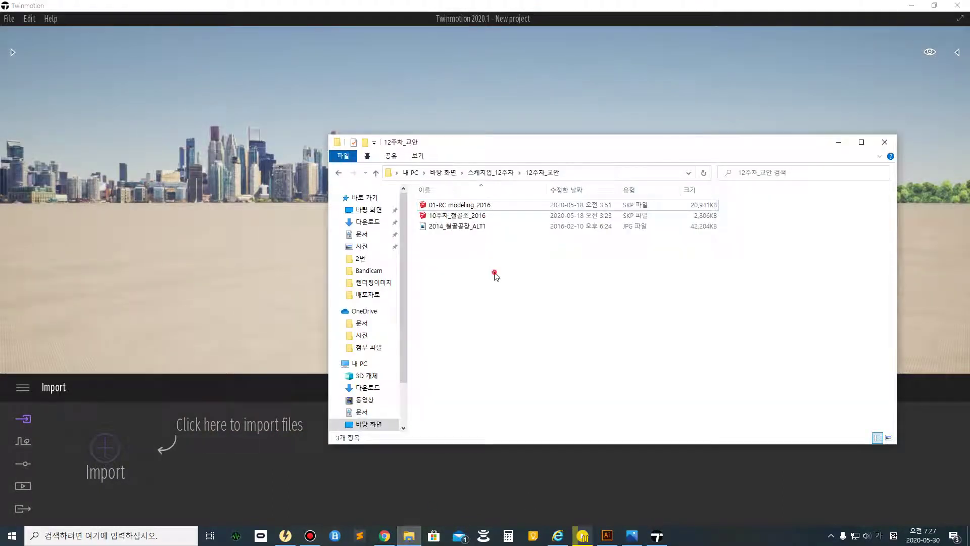
left_click(459, 216)
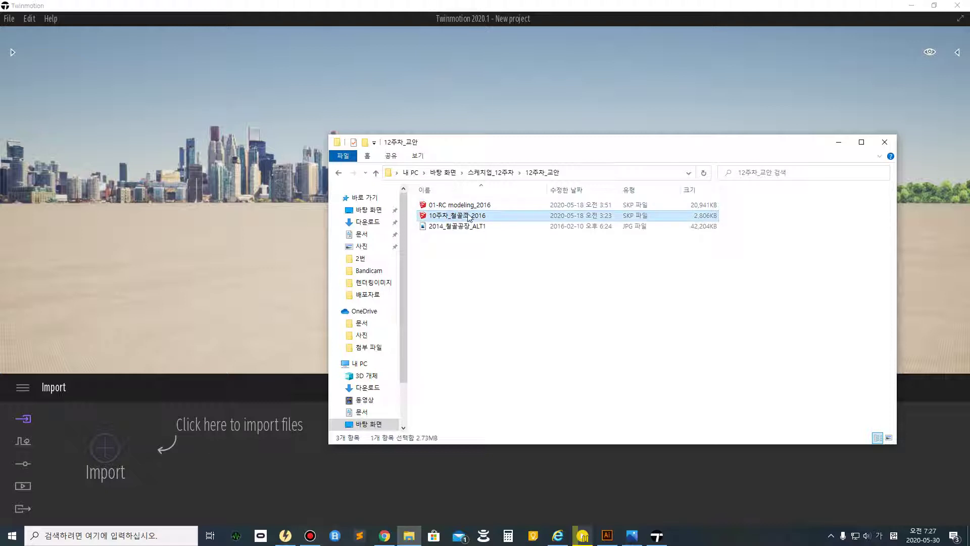
right_click(469, 217)
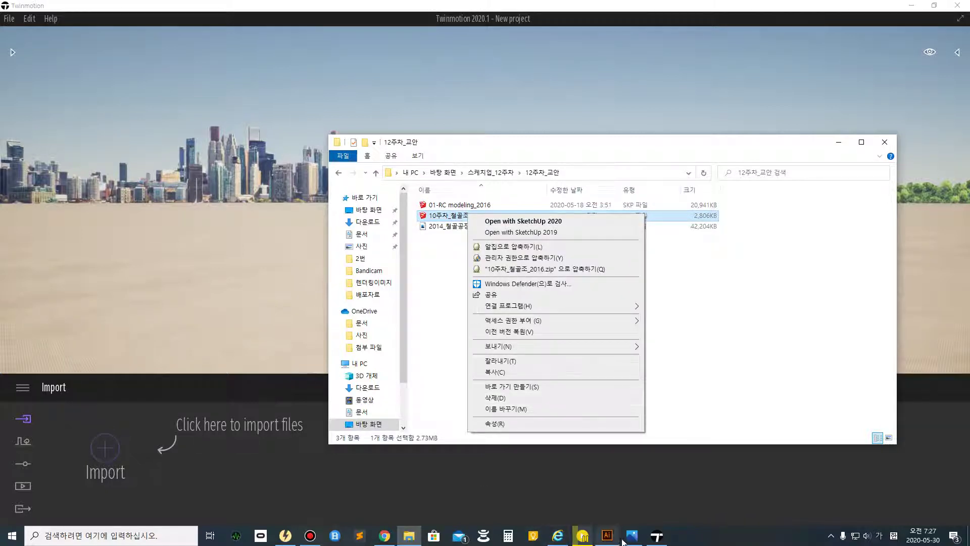
left_click(633, 538)
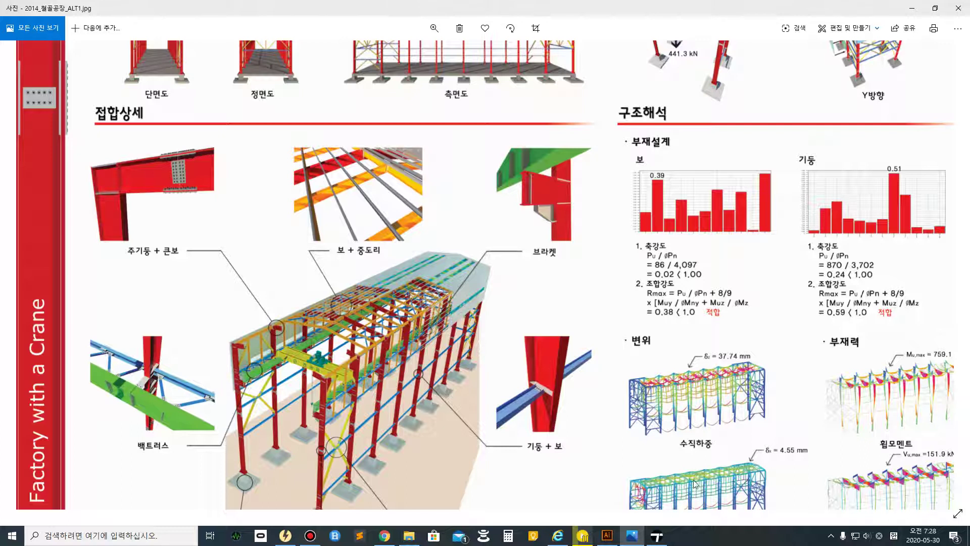
left_click(409, 535)
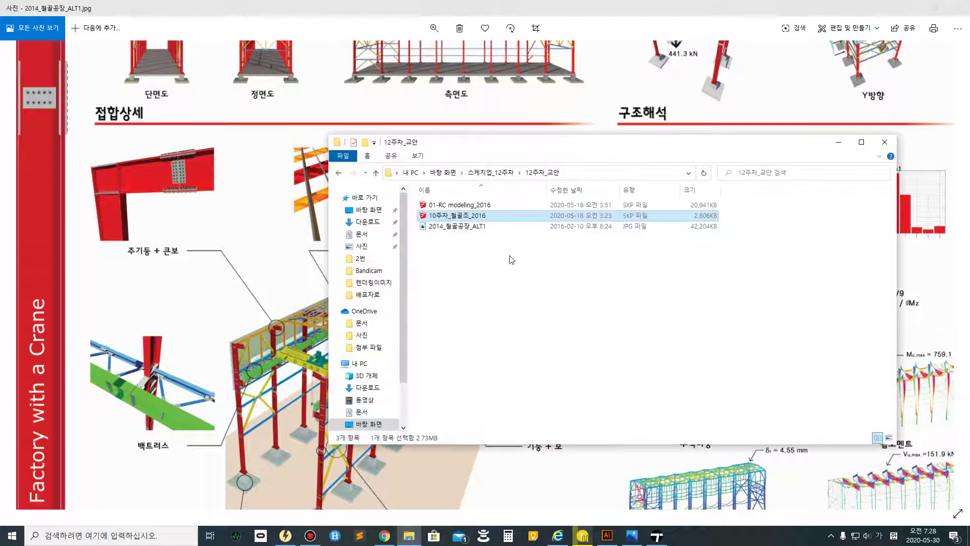
right_click(470, 216)
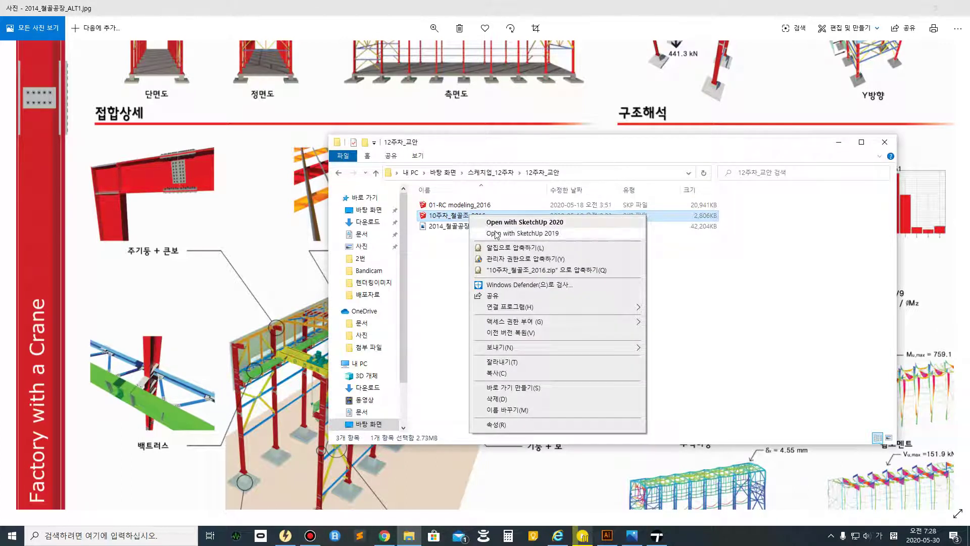
left_click(495, 233)
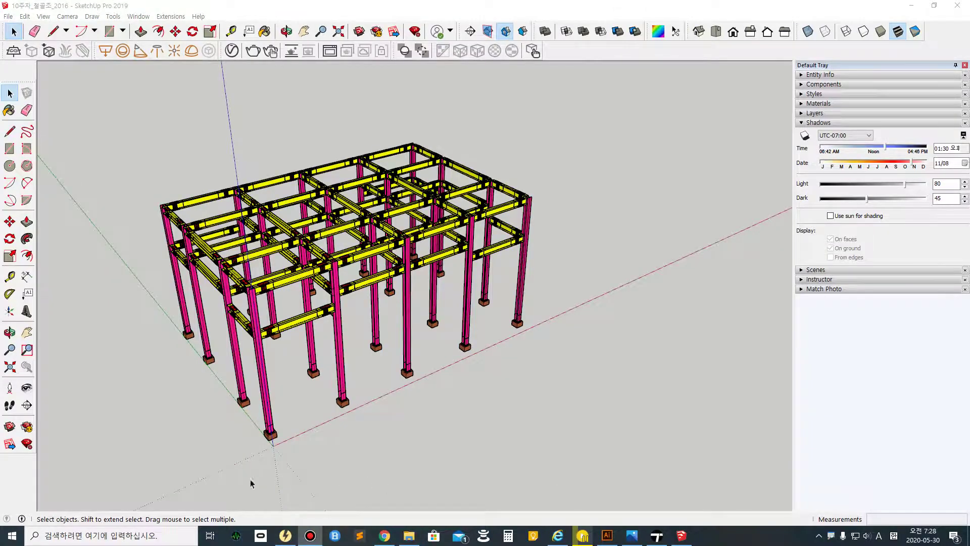
- Examine the steel frame's corner column, its footing and the beam-to-column joint up close
scroll(274, 427, "up", 1)
middle_click_drag(284, 405, 325, 354)
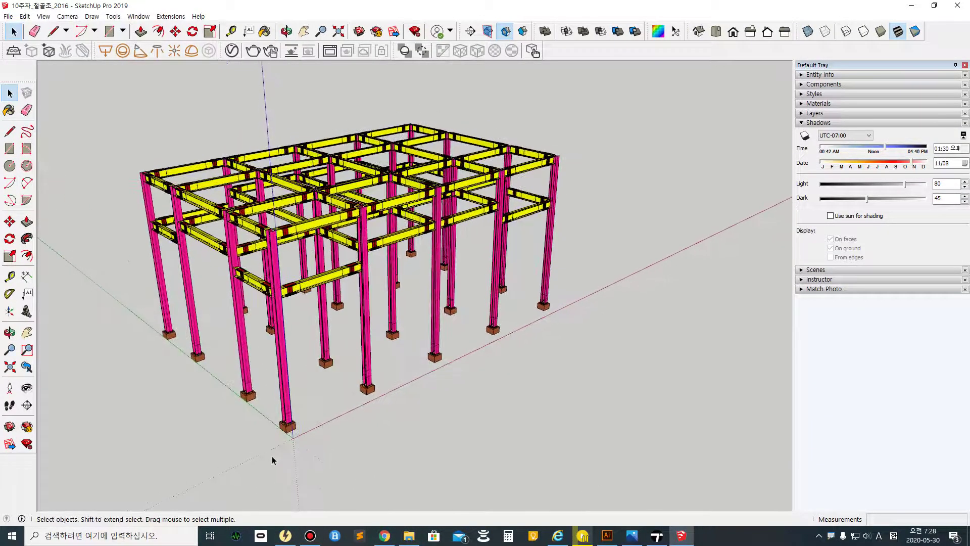
scroll(272, 456, "up", 2)
scroll(299, 419, "up", 4)
left_click_drag(377, 416, 250, 338)
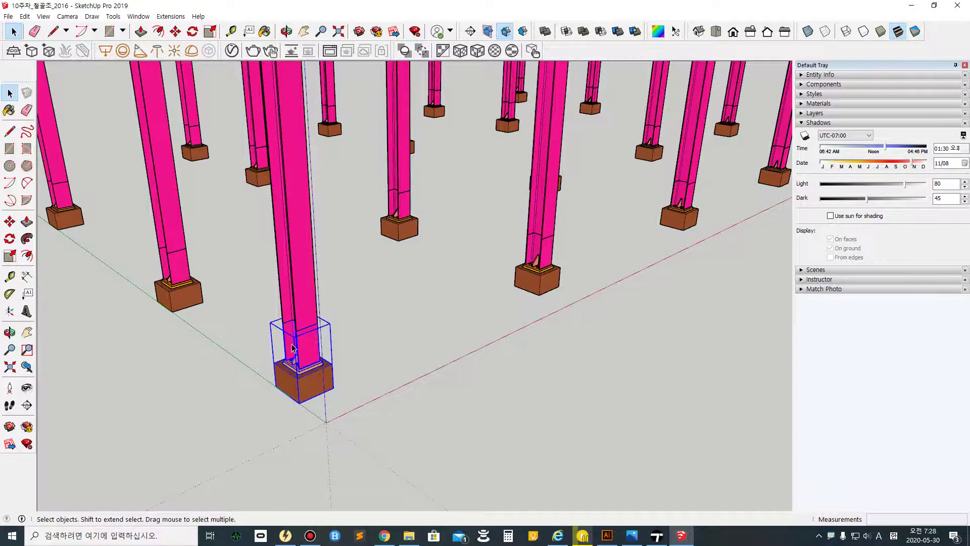
scroll(294, 349, "up", 4)
scroll(299, 346, "down", 5)
scroll(299, 345, "down", 5)
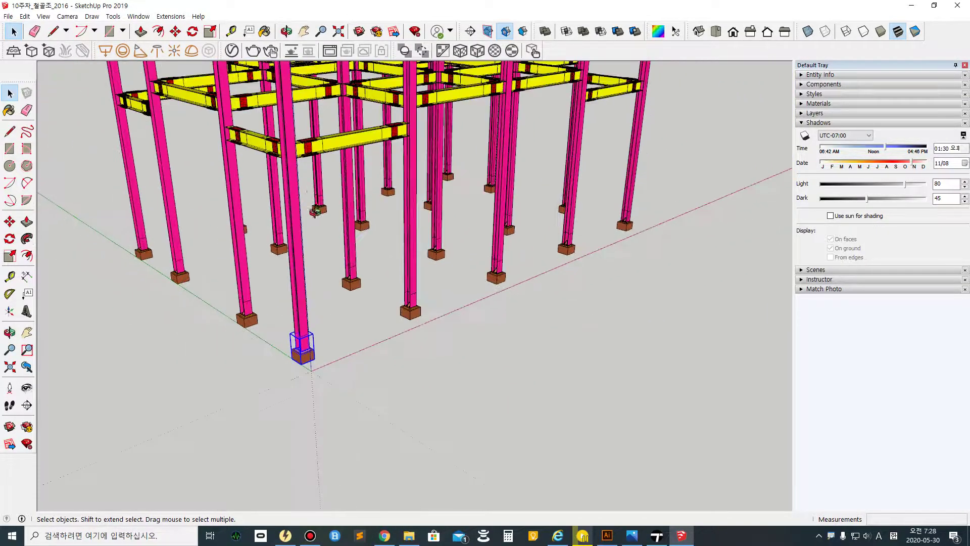
scroll(320, 248, "up", 4)
left_click(305, 211)
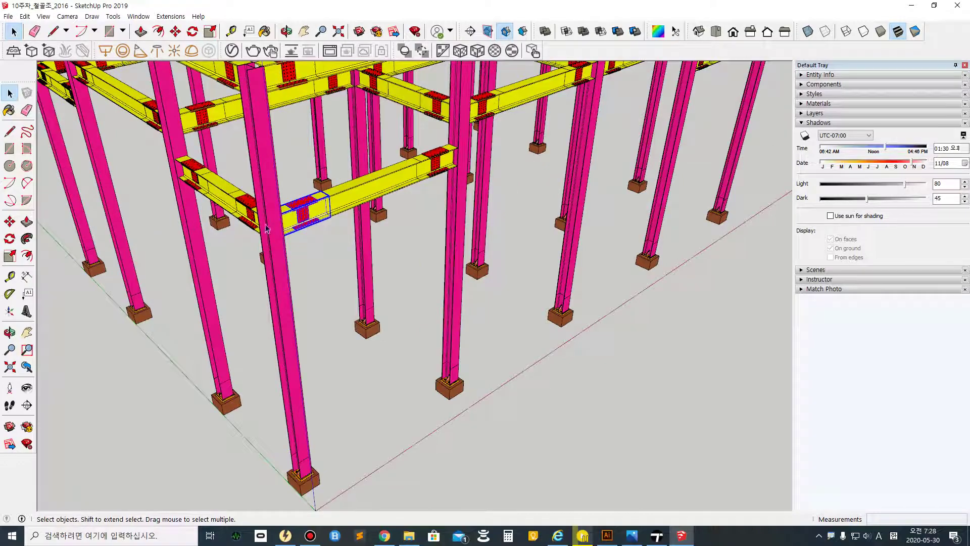
scroll(378, 217, "down", 4)
middle_click_drag(343, 318, 388, 171)
scroll(319, 365, "up", 8)
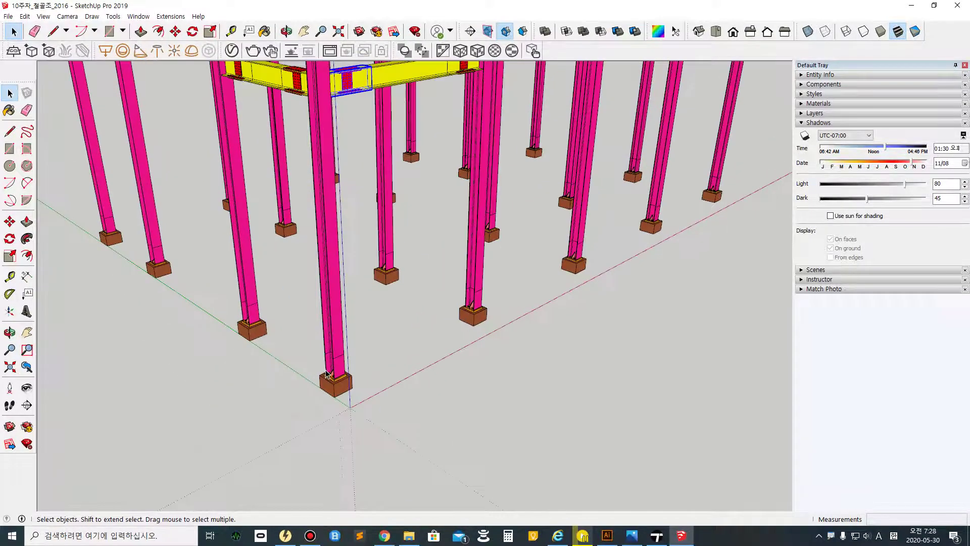
- Copy the footing and column base group of the front corner column
left_click(348, 350)
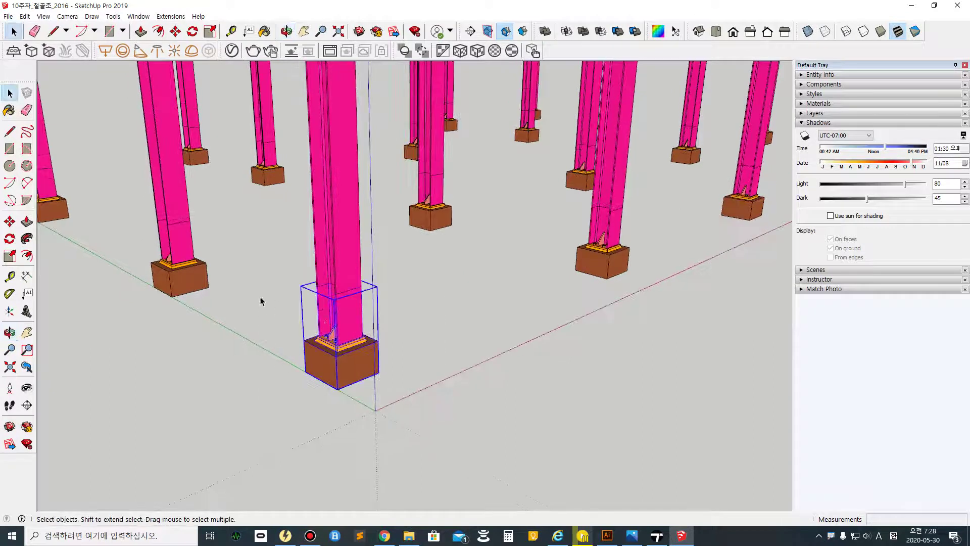
right_click(349, 317)
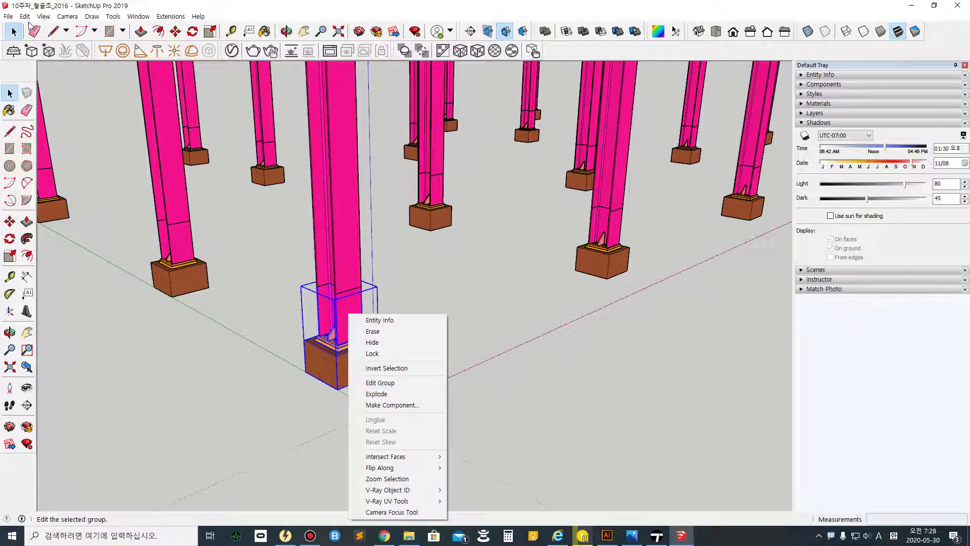
left_click(24, 17)
left_click(44, 65)
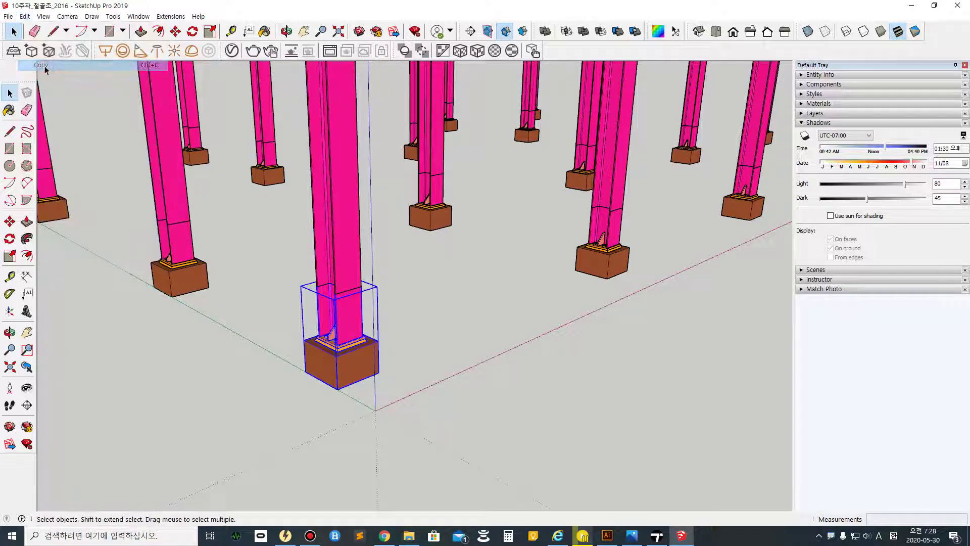
- Start a second SketchUp window with the Architectural Millimeter template and delete the default human figure
right_click(686, 536)
left_click(682, 488)
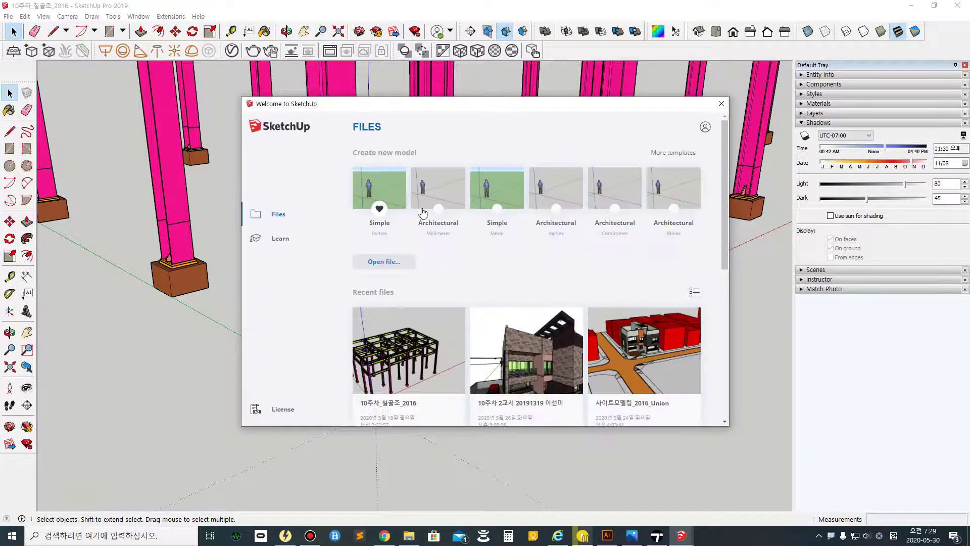
left_click(437, 187)
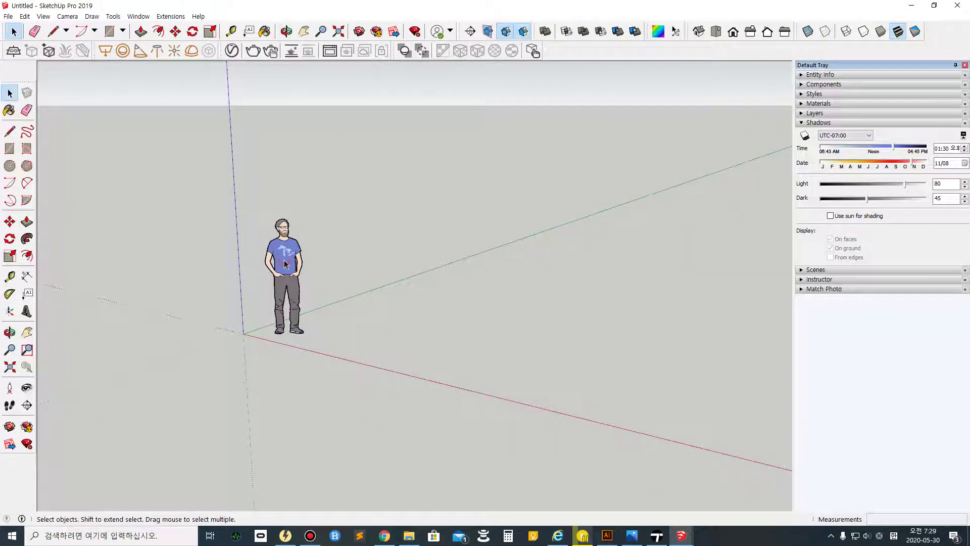
left_click(292, 262)
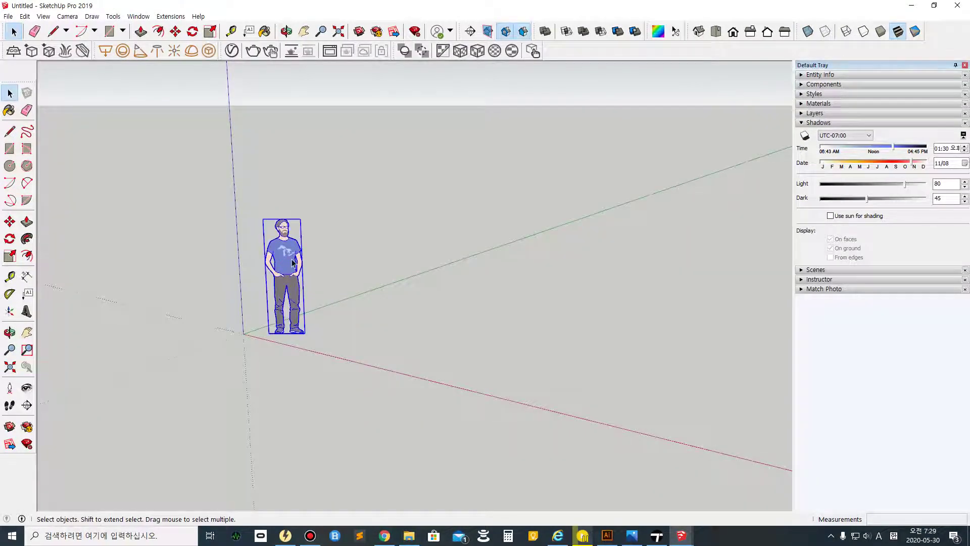
key("Delete")
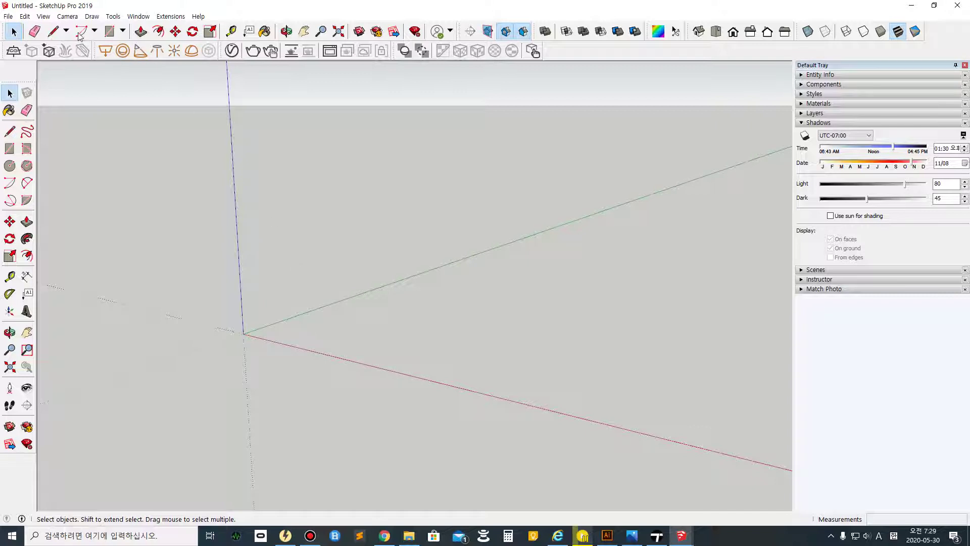
- Paste the copied column base group in place in the new model
left_click(24, 16)
left_click(81, 86)
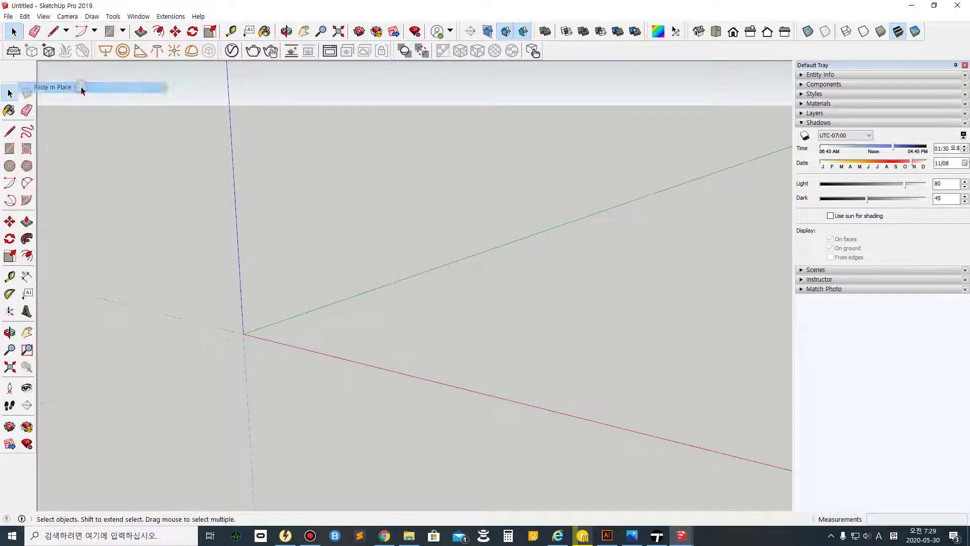
middle_click_drag(485, 303, 400, 392)
- Move the column base group so that the footing's lower front corner sits on the origin
left_click(9, 221)
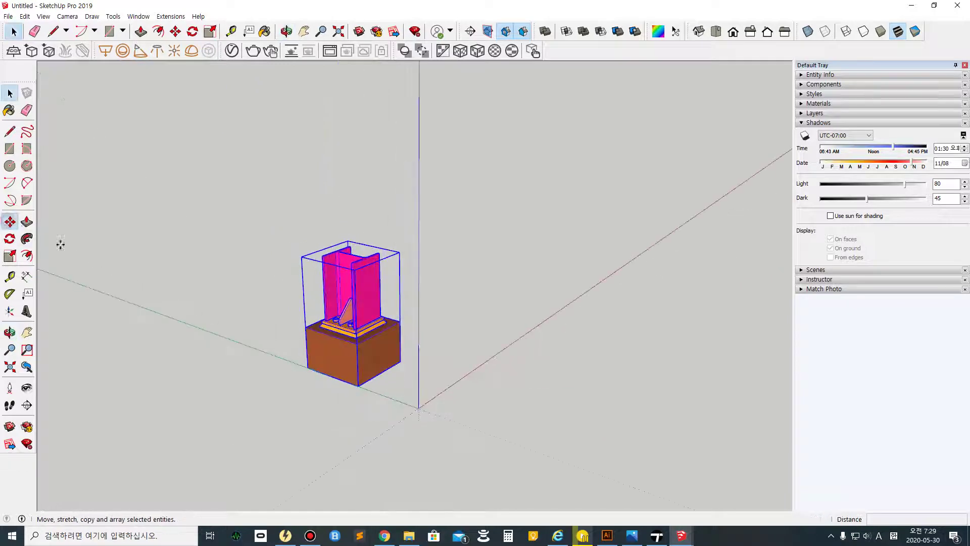
left_click(358, 385)
left_click(418, 409)
middle_click_drag(418, 408, 486, 231)
scroll(385, 360, "up", 3)
scroll(476, 405, "up", 2)
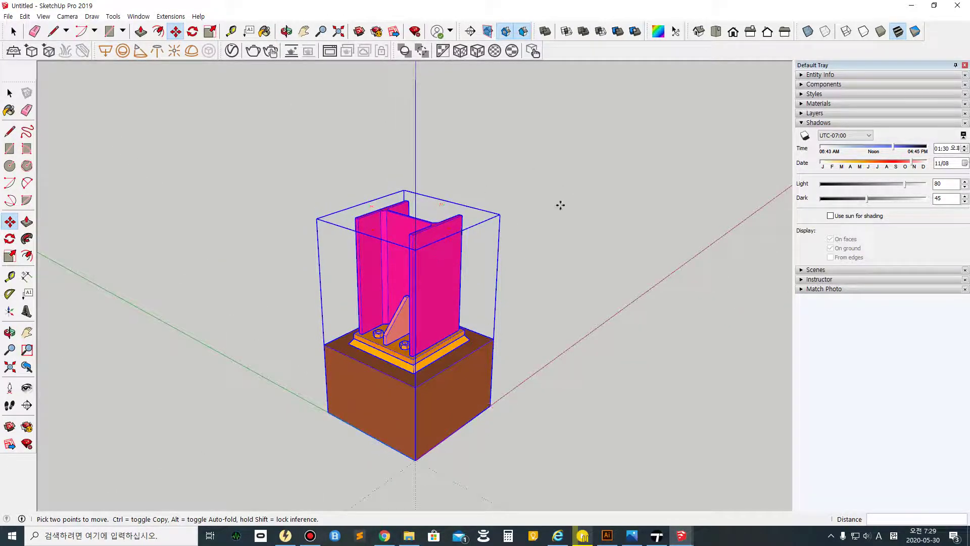
left_click(266, 165)
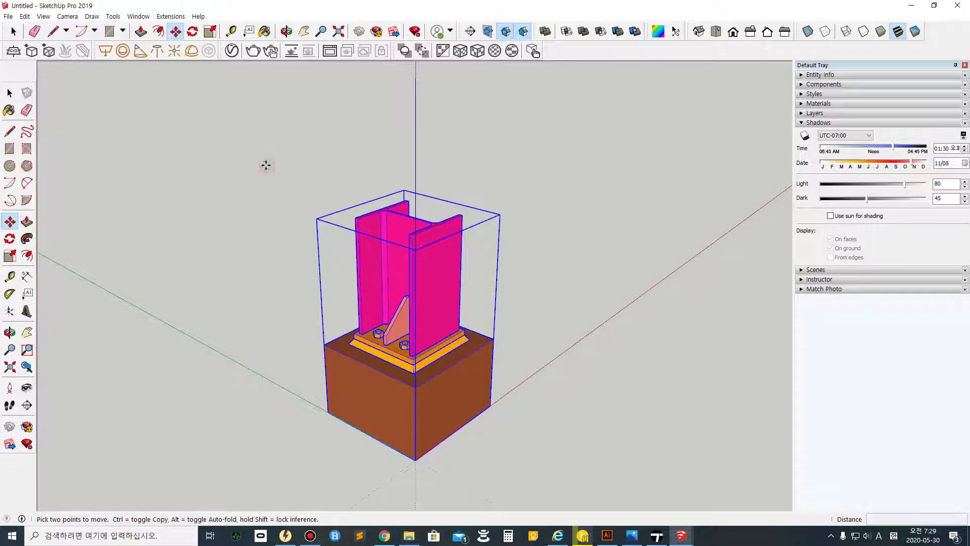
key("Escape")
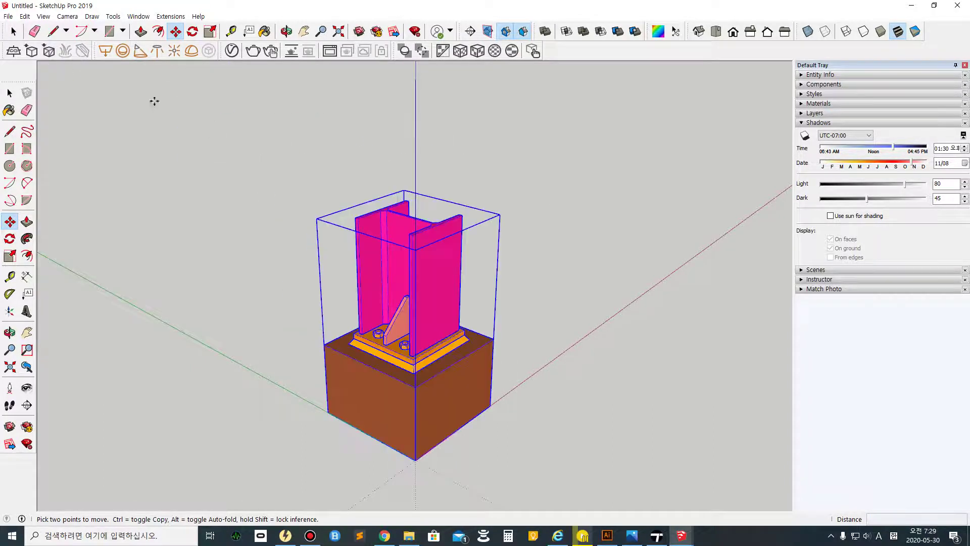
- Start saving the new model under another name and browse to the desktop folder 스케치업_12주차
left_click(9, 17)
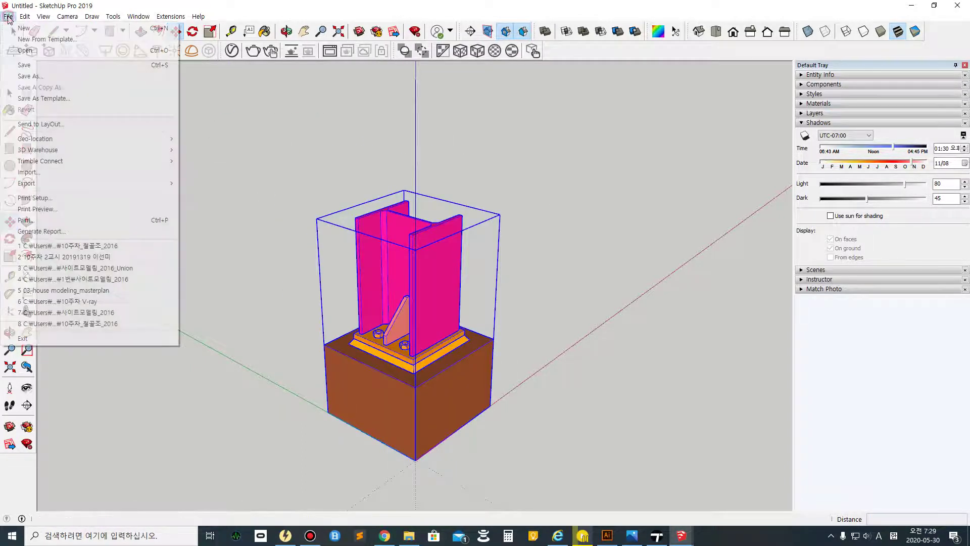
left_click(87, 77)
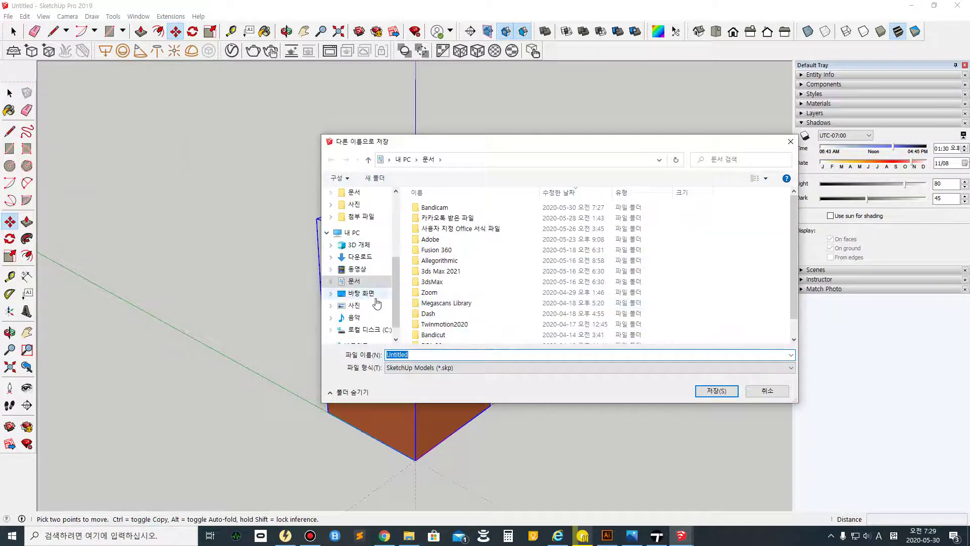
left_click(371, 293)
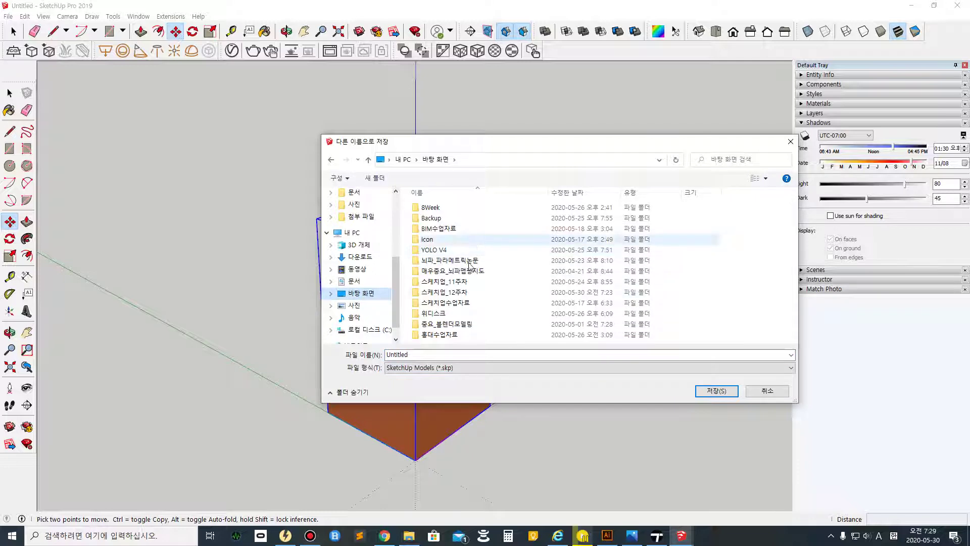
double_click(474, 292)
double_click(490, 218)
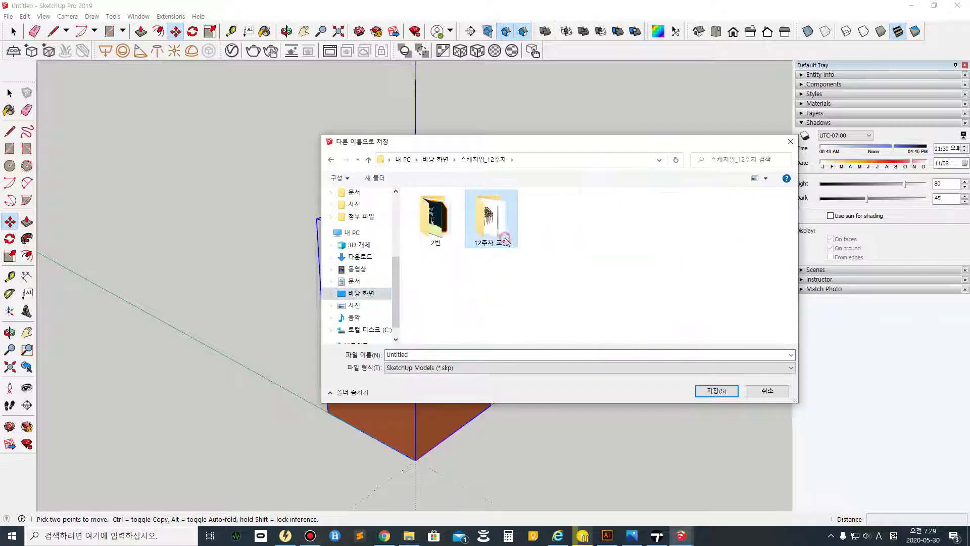
left_click(331, 160)
- Save the model as 부분상세1 in the SketchUp Version 2016 format
double_click(442, 358)
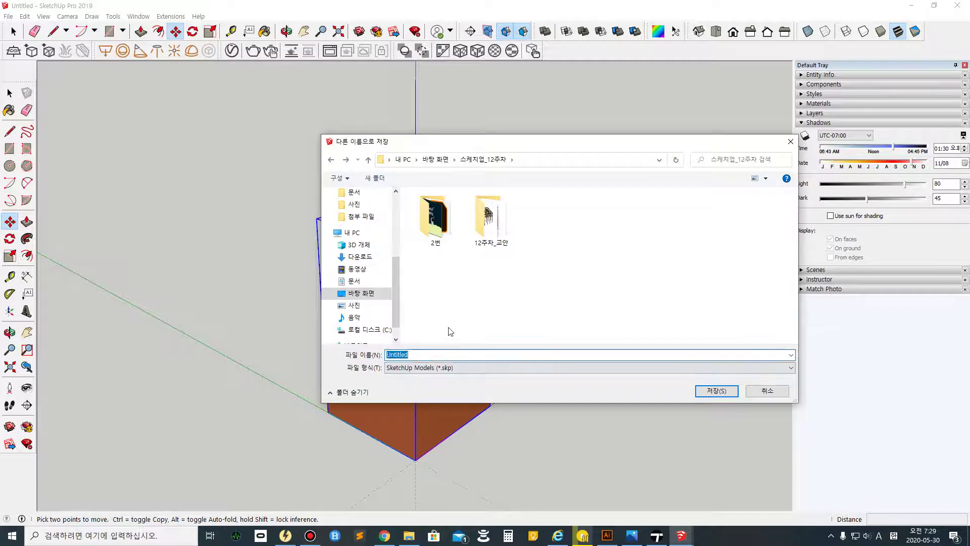
type("qn")
key("Hangul")
type("부분상세1")
left_click(475, 367)
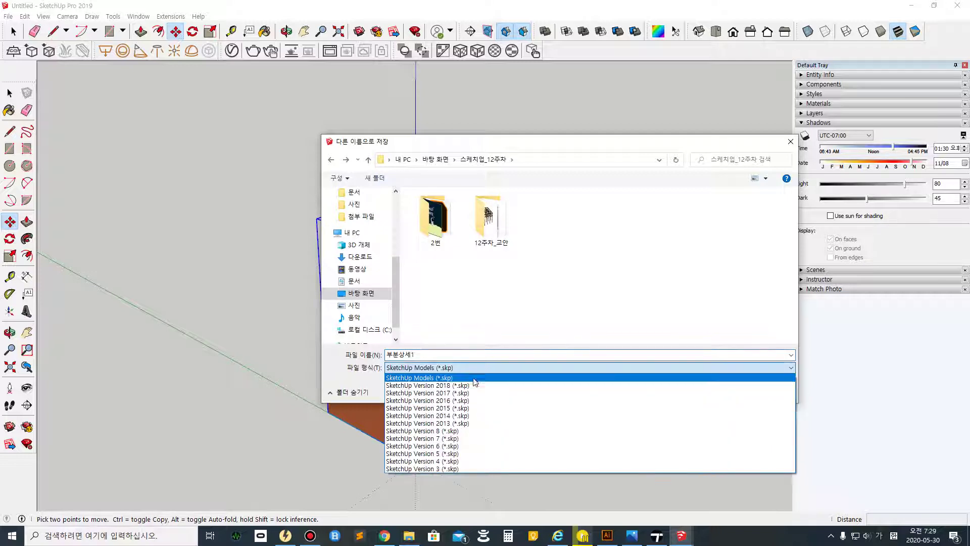
left_click(475, 403)
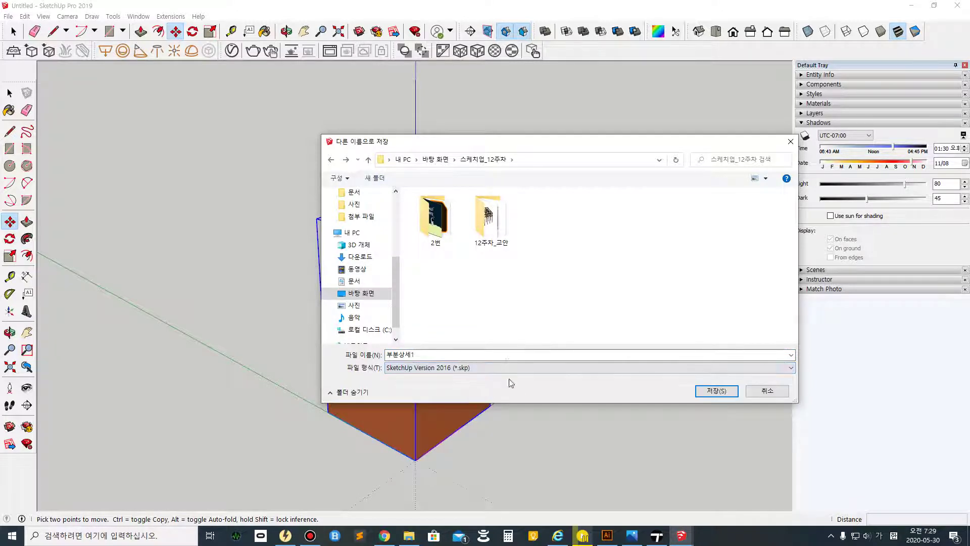
left_click(712, 391)
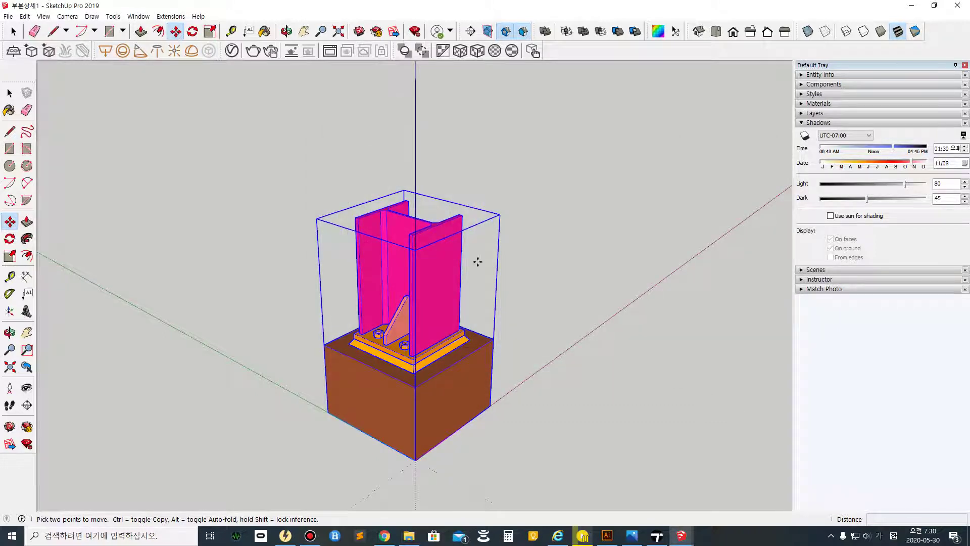
- Deselect the column base group and close the saved detail model
left_click(12, 37)
left_click(512, 353)
middle_click_drag(634, 385, 428, 333)
scroll(428, 334, "down", 2)
left_click(958, 4)
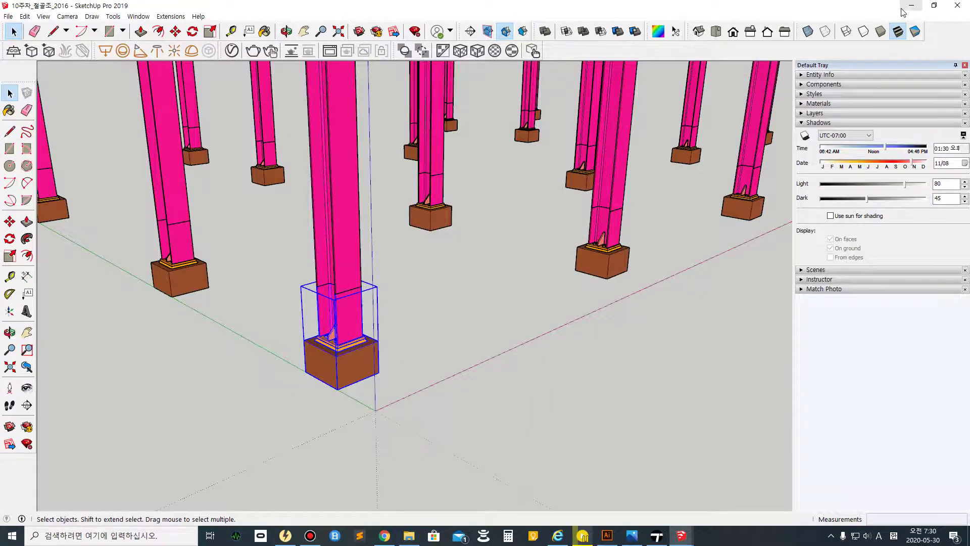
- Switch to Twinmotion and import the 부분상세1 SketchUp file from the desktop folder 스케치업_12주차 as geometry
left_click(907, 6)
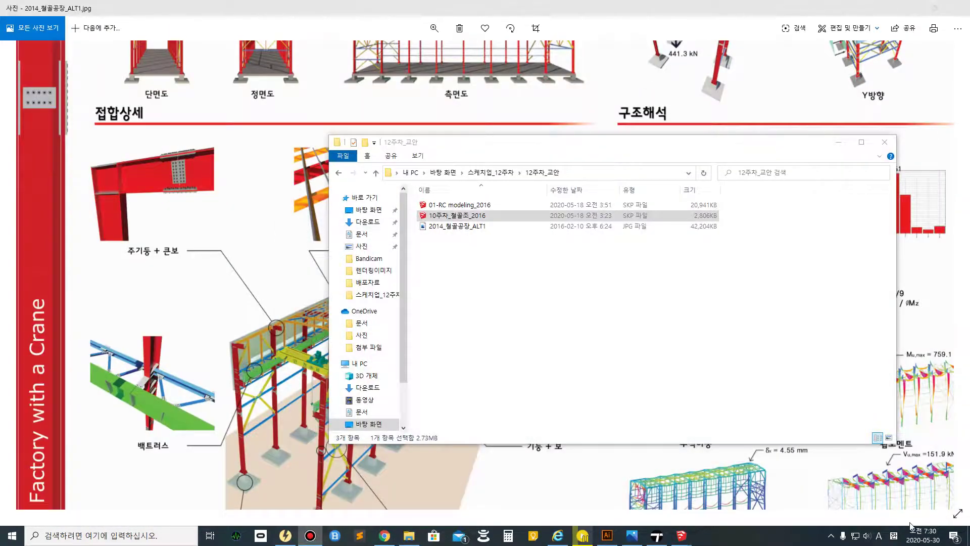
left_click(657, 535)
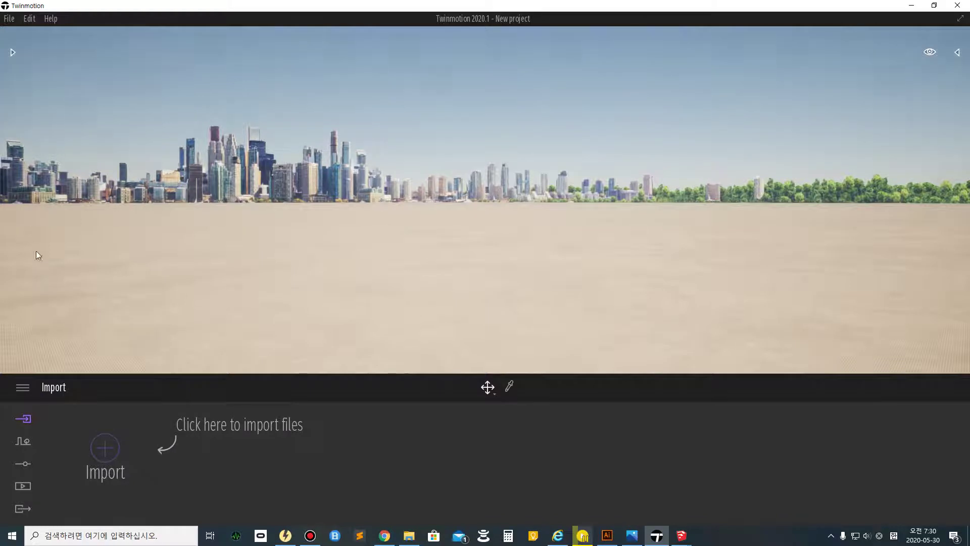
left_click(90, 461)
left_click(537, 239)
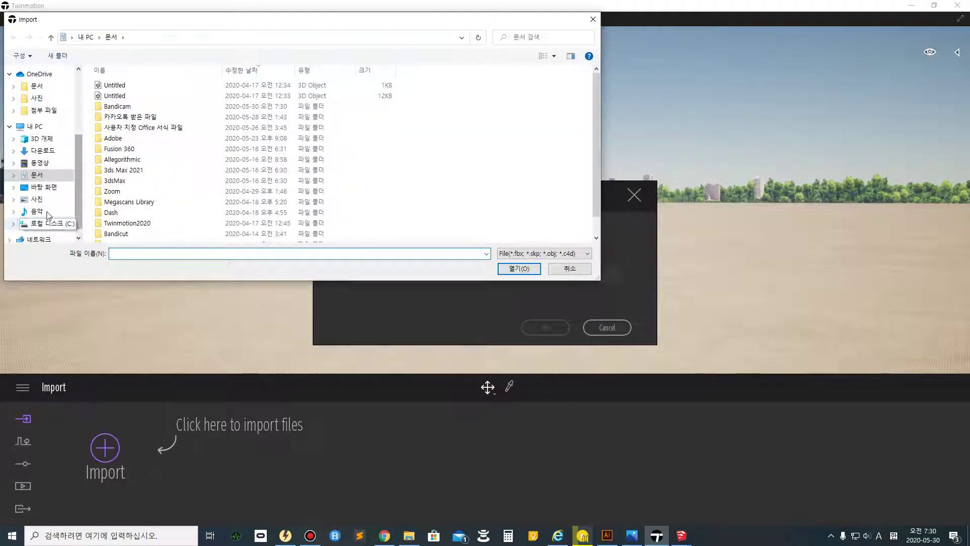
left_click(44, 187)
left_click(131, 202)
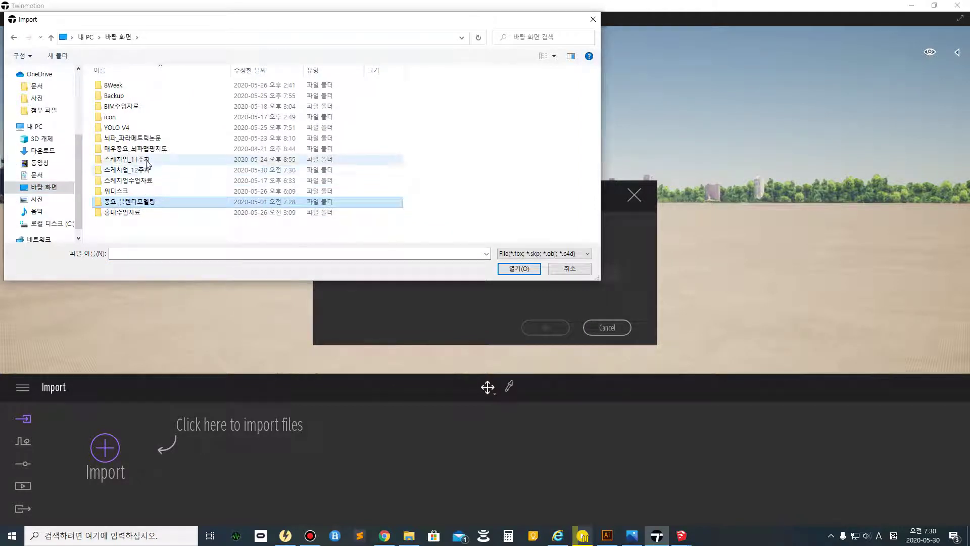
double_click(131, 170)
left_click(228, 101)
double_click(227, 118)
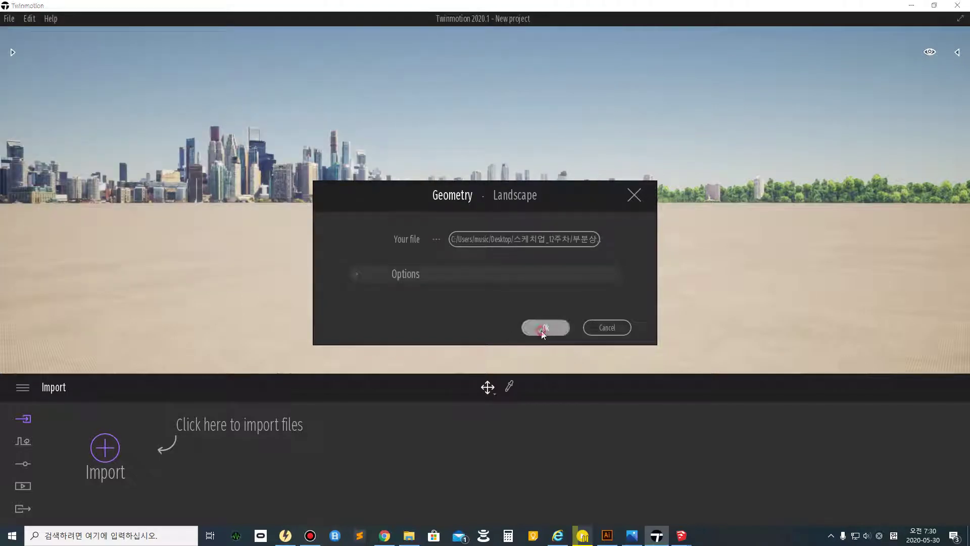
left_click(545, 328)
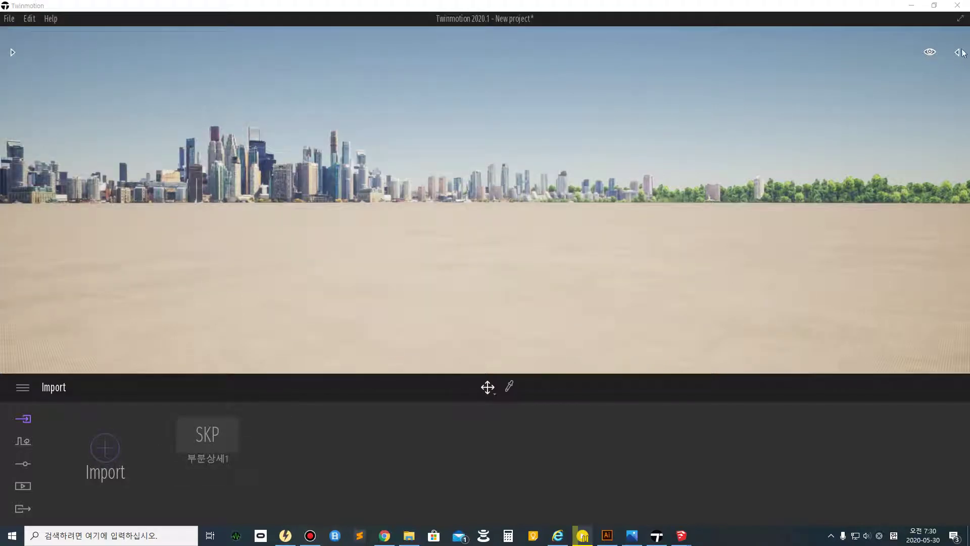
- Show the scenegraph and select the imported 부분상세1.skp model in it
left_click(958, 53)
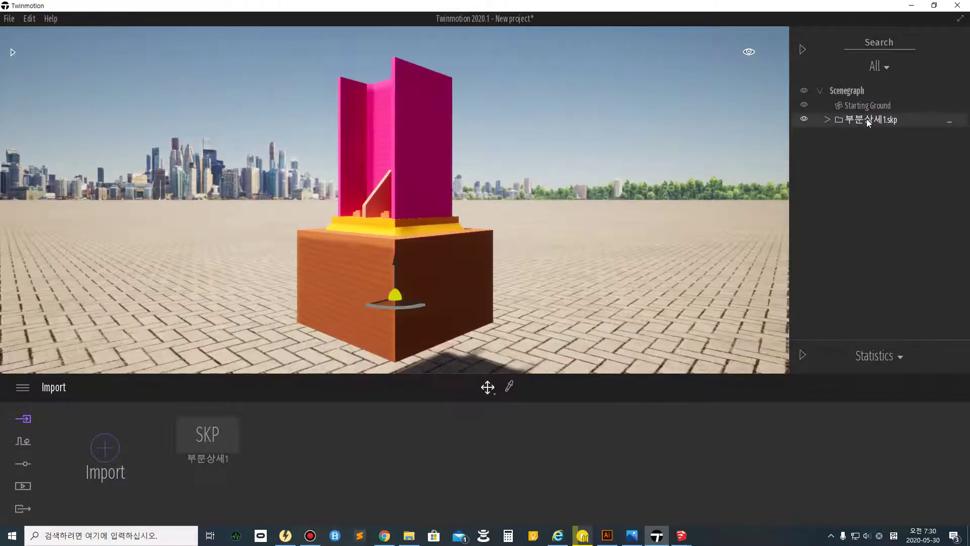
scroll(371, 256, "up", 3)
scroll(372, 256, "down", 5)
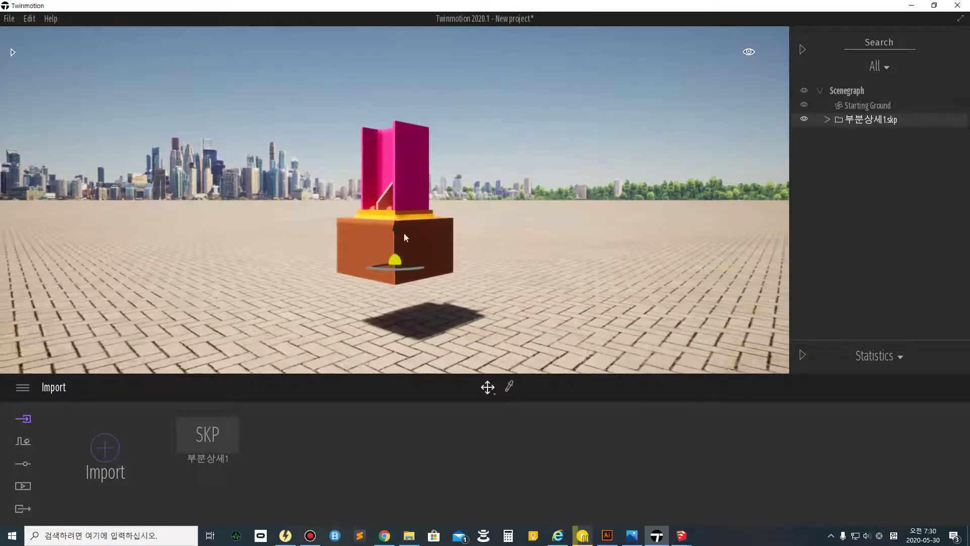
left_click(457, 226)
left_click(498, 136)
middle_click_drag(429, 175, 433, 206)
right_click_drag(459, 150, 460, 201)
left_click(865, 125)
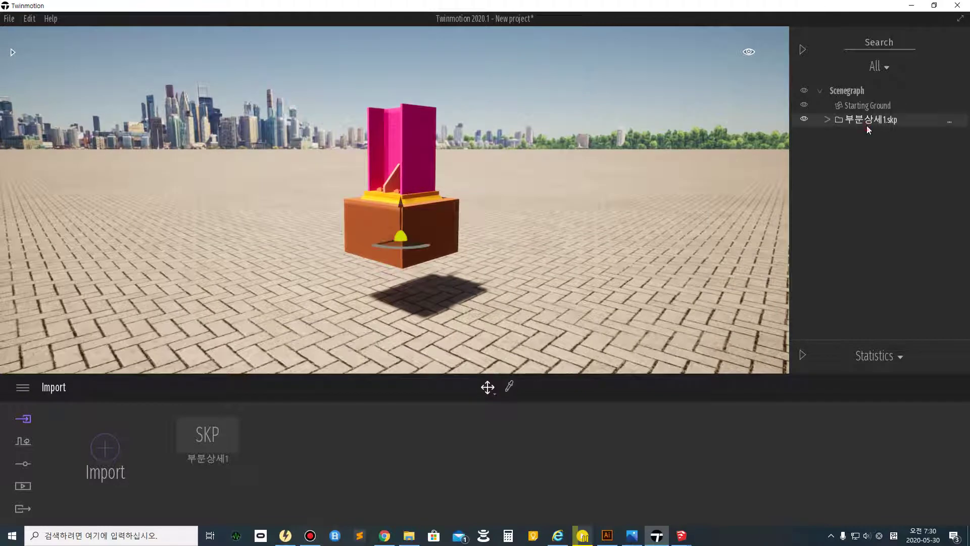
- Examine the imported column base and its height above the ground from several distances and sides
scroll(392, 205, "up", 3)
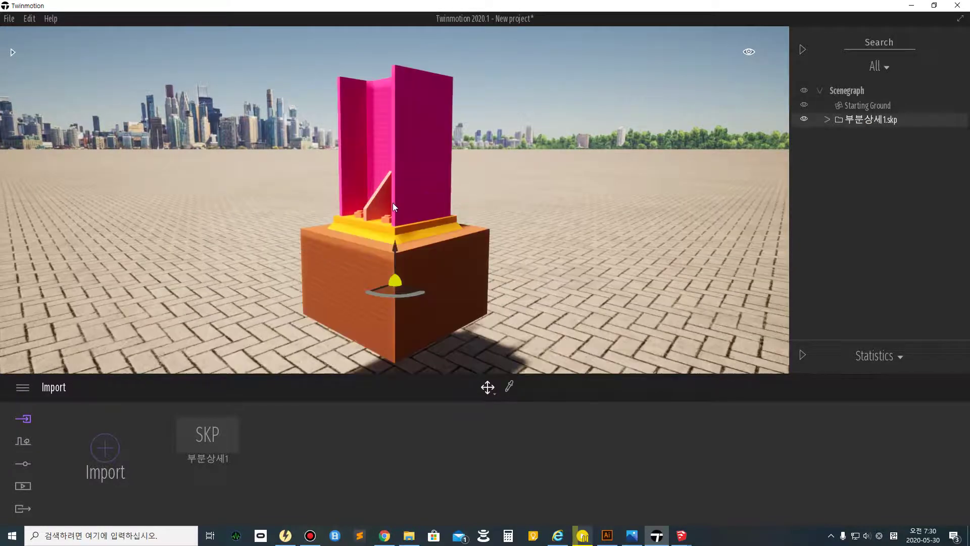
mouse_move(409, 211)
right_mouse_down()
mouse_move(423, 279)
mouse_move(494, 275)
mouse_move(488, 258)
mouse_move(409, 205)
right_mouse_up()
scroll(419, 254, "up", 2)
scroll(418, 255, "down", 2)
scroll(418, 256, "up", 2)
scroll(418, 255, "down", 2)
scroll(422, 279, "down", 2)
scroll(422, 275, "up", 1)
key("a")
key("w")
key("s")
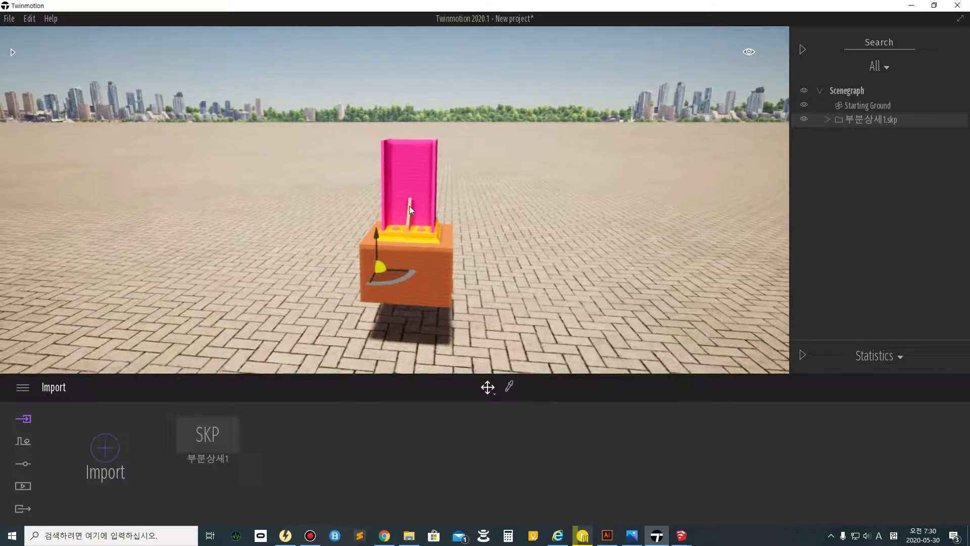
- Undo the separate move of the footing, then lower the whole 부분상세1.skp model until its footing rests on the ground
left_click_drag(375, 234, 381, 270)
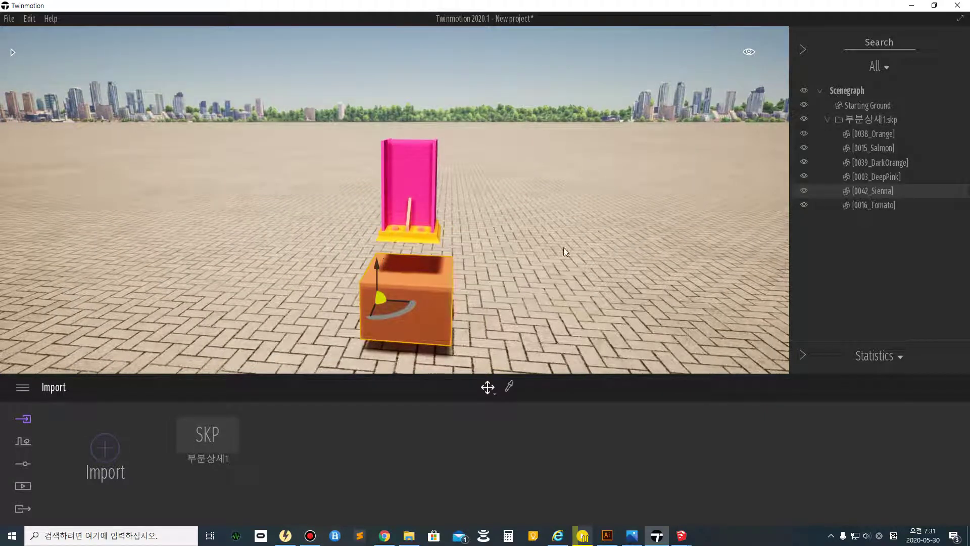
key("ctrl+z")
left_click(877, 121)
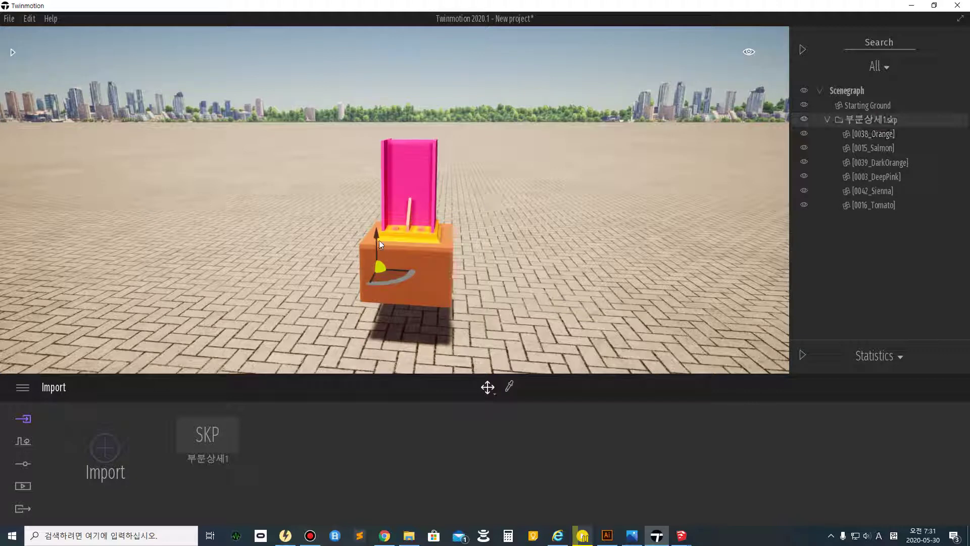
left_click_drag(377, 241, 389, 291)
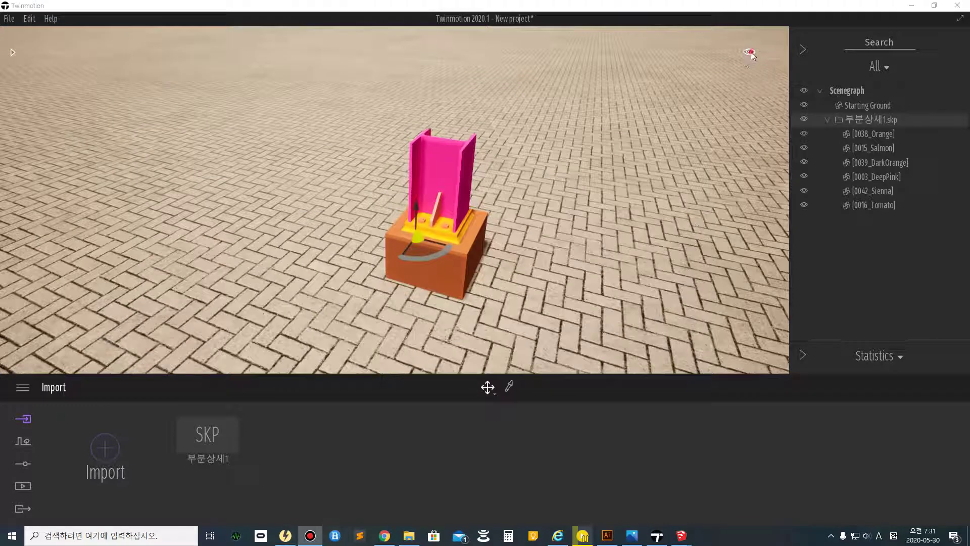
- Set the navigation speed to the bicycle level and try it around the column base
left_click(750, 53)
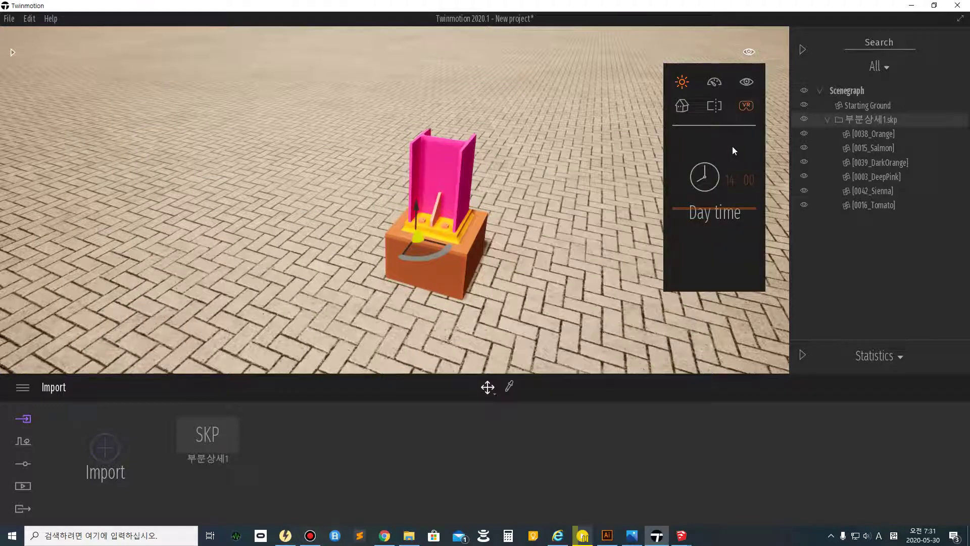
left_click(747, 83)
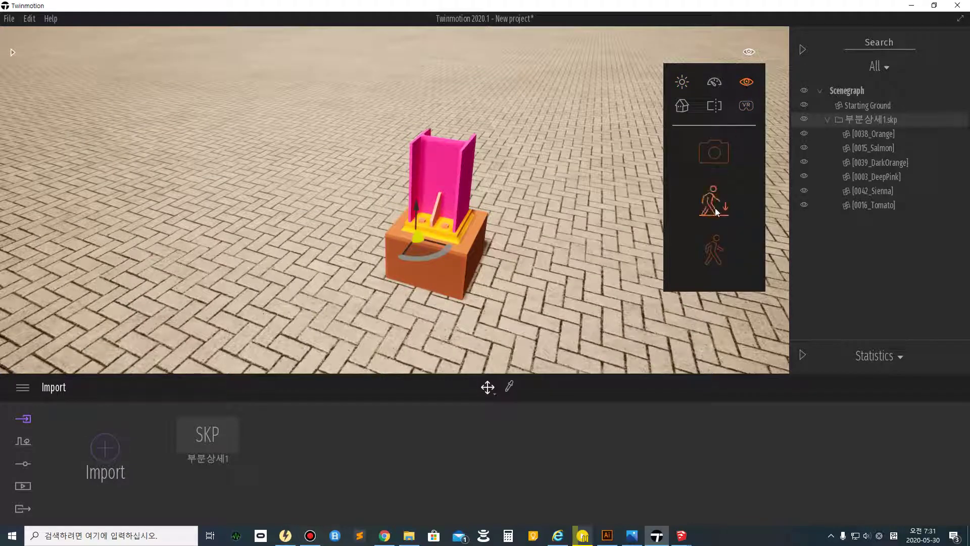
left_click(708, 86)
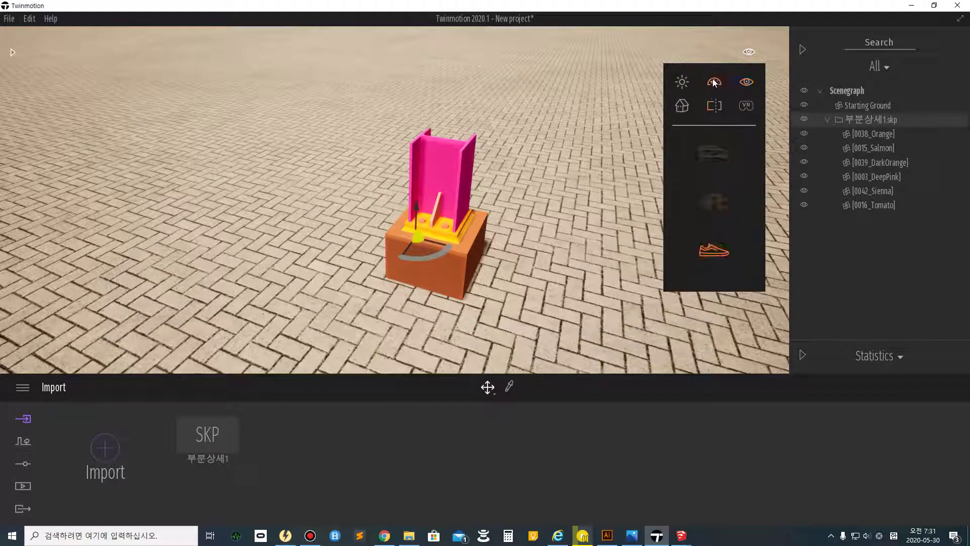
left_click(715, 203)
right_click_drag(458, 241, 460, 241)
key("d")
key("a")
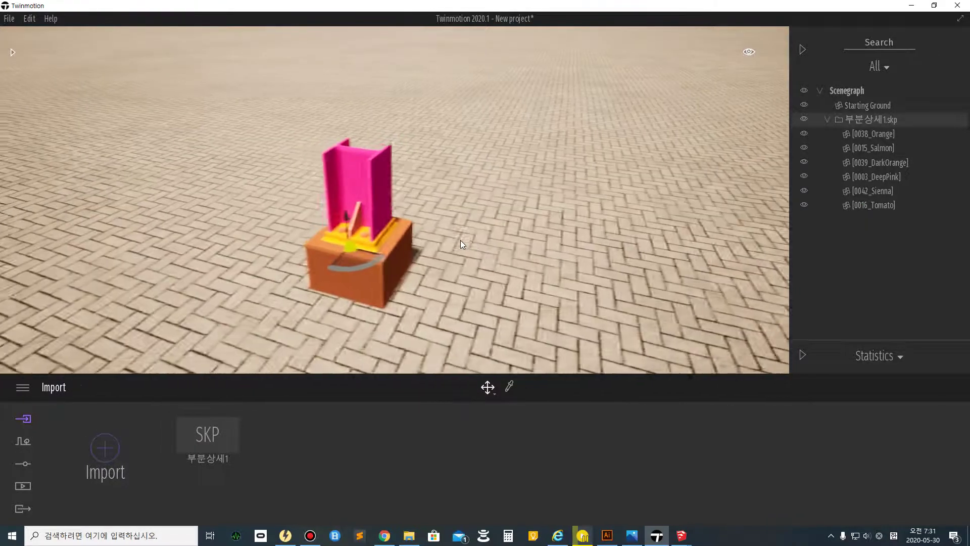
key("d")
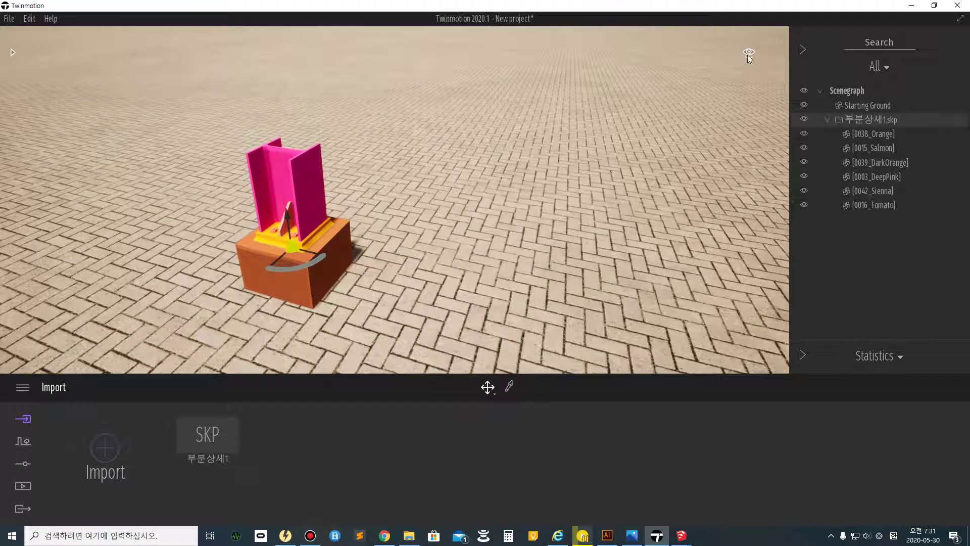
- Set the navigation speed to the walking level and frame the column base with the horizon behind it
mouse_move(749, 54)
left_click(715, 84)
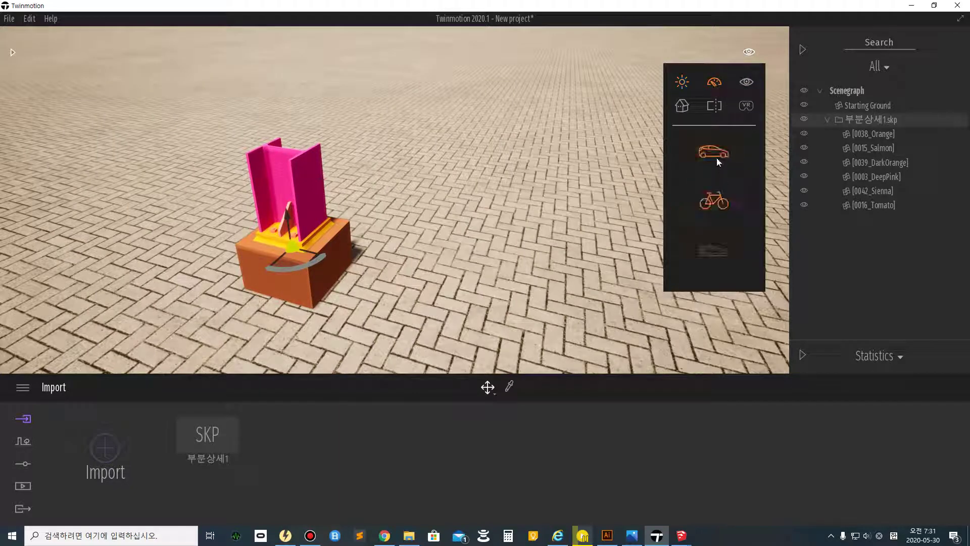
left_click(712, 256)
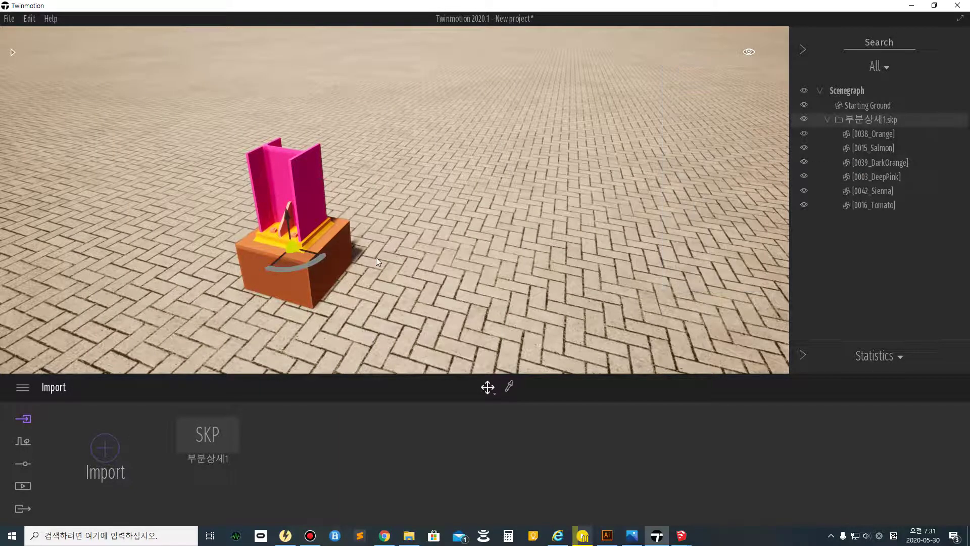
key("a")
right_click_drag(390, 253, 368, 260)
right_click_drag(429, 228, 523, 126)
key("a")
key("w")
key("d")
key("a")
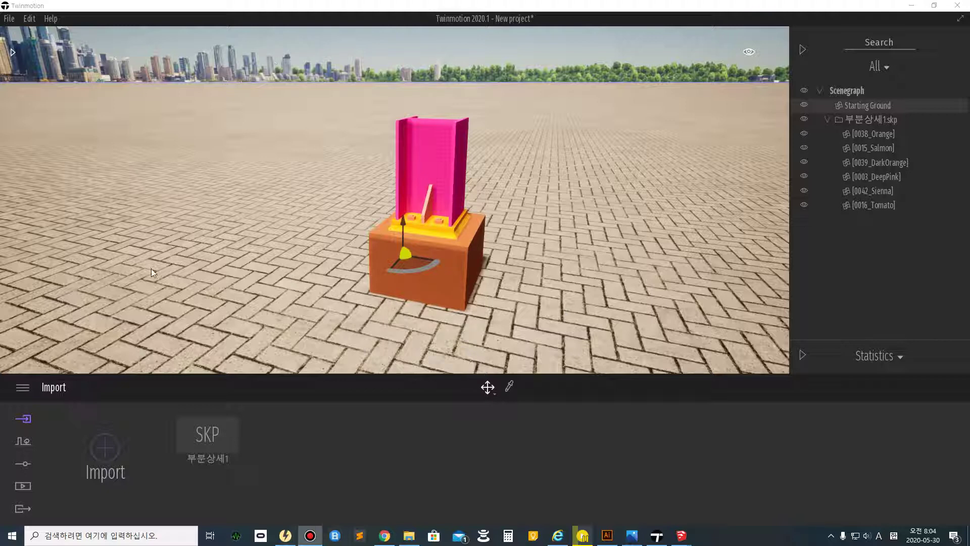
- Apply the Base context concrete material from the library to the starting ground
left_click(12, 52)
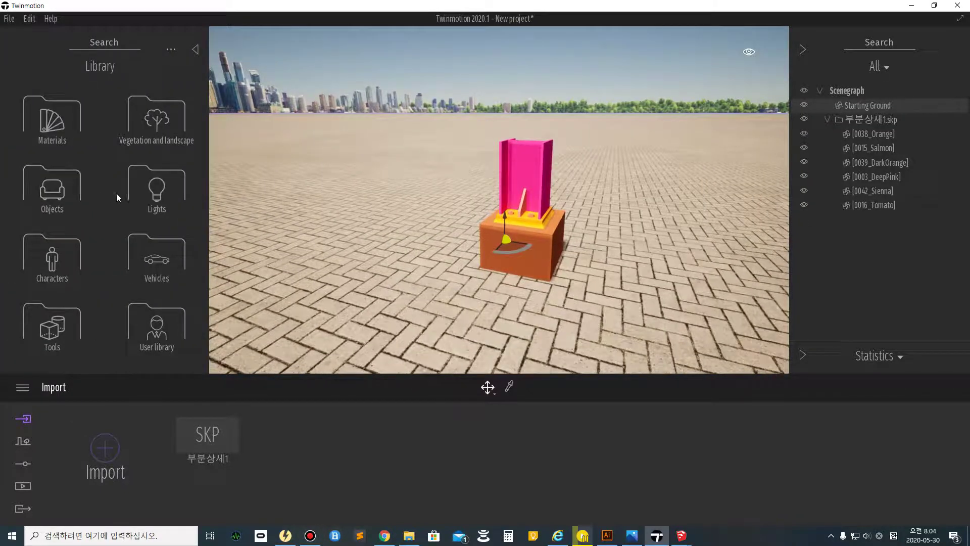
left_click(37, 127)
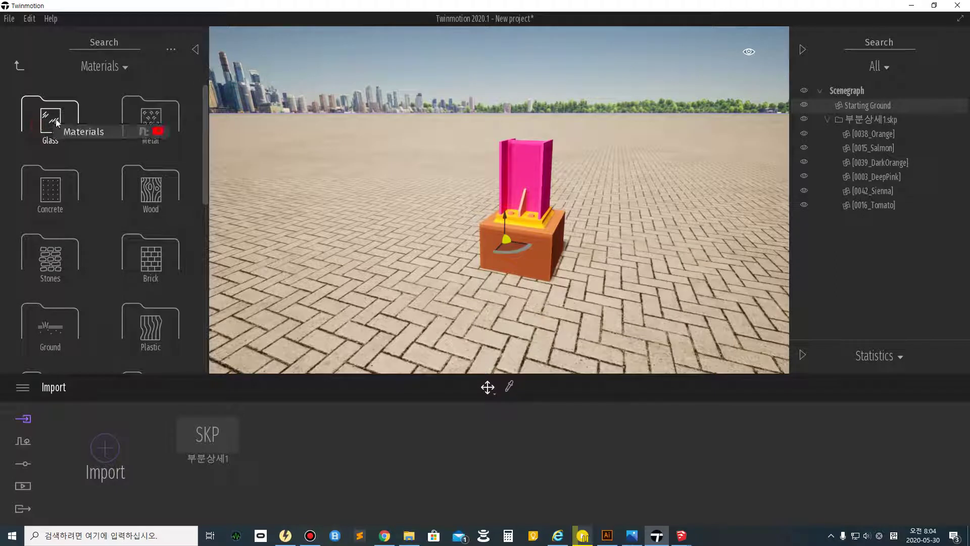
left_click(49, 193)
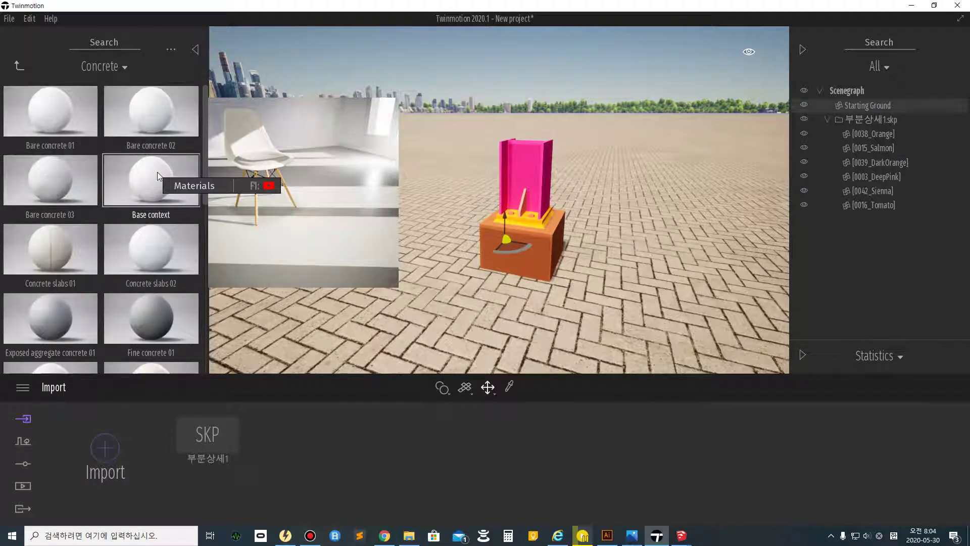
left_click_drag(157, 173, 363, 215)
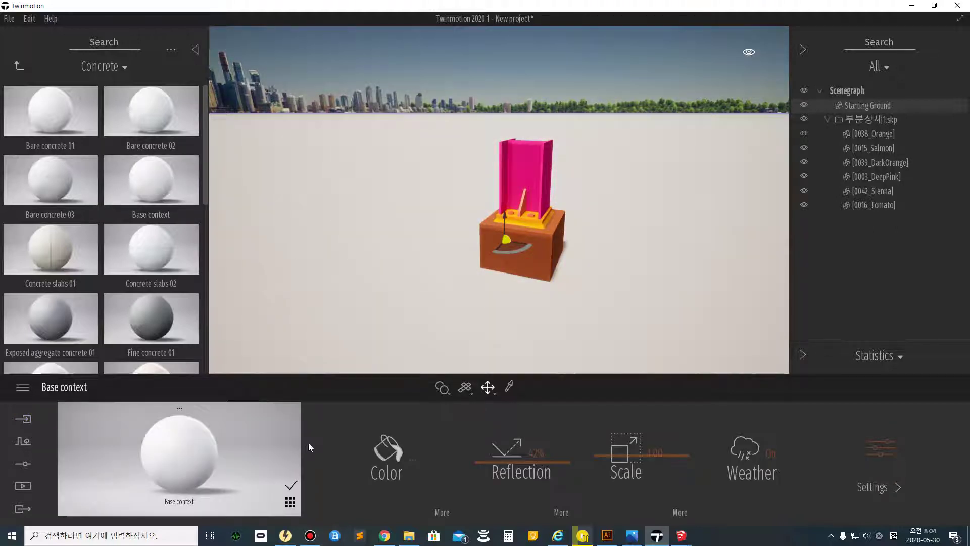
- Lower the reflection of the ground's Base context material to 21% and open its additional settings
left_click_drag(556, 462, 556, 479)
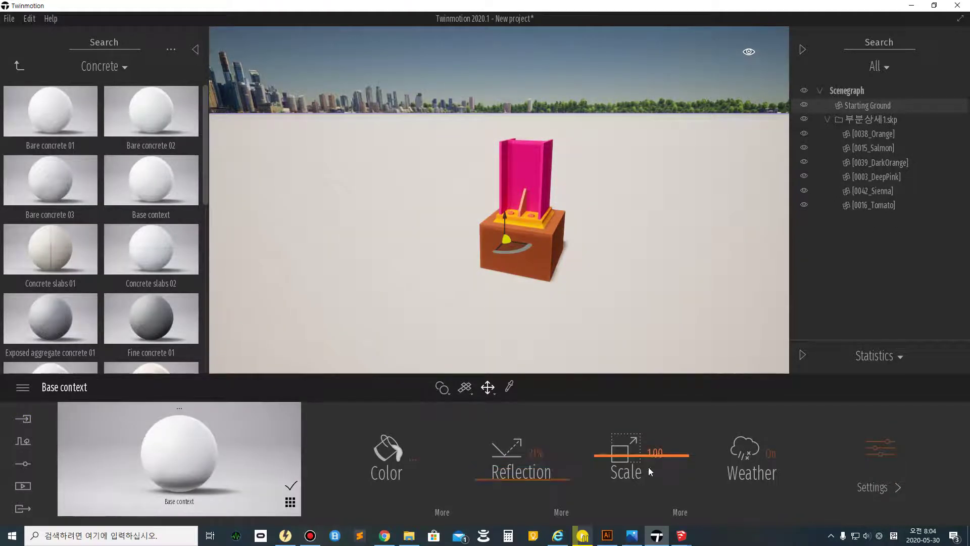
left_click(899, 485)
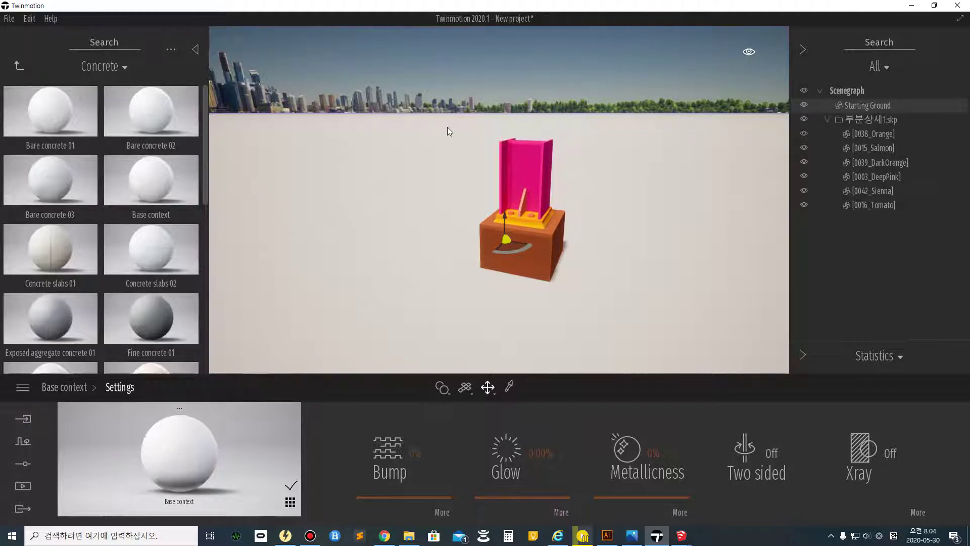
- Compare the location background pictures from Town through European city, and set the background picture to None
left_click(24, 466)
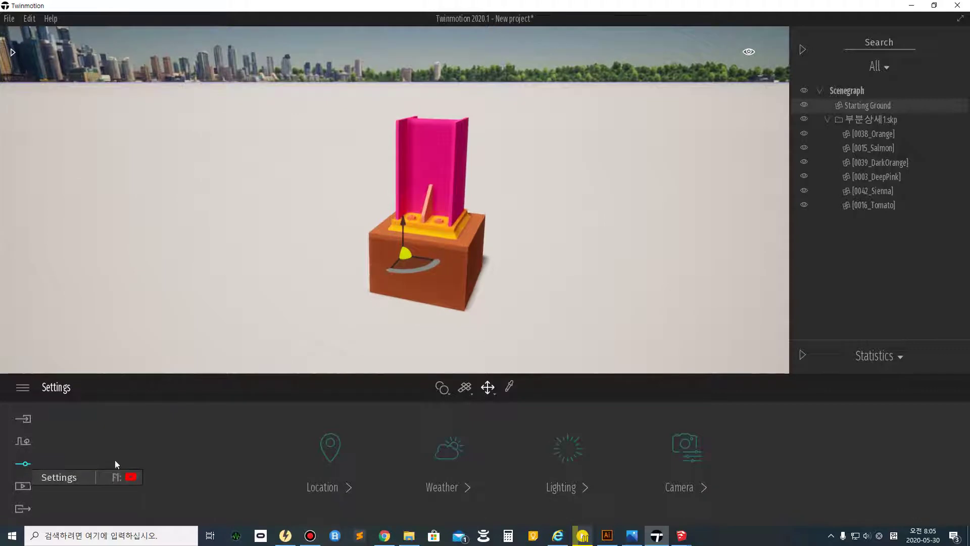
left_click(325, 449)
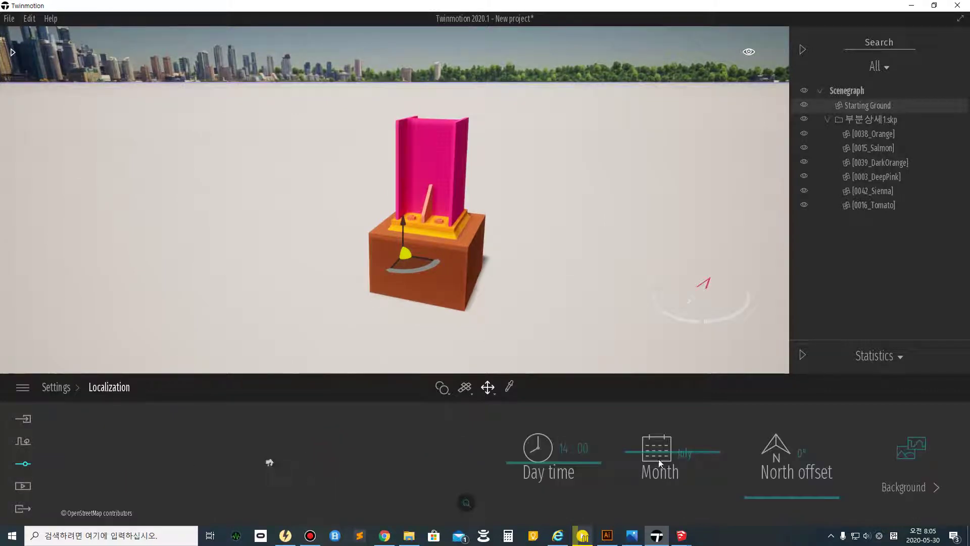
left_click(920, 457)
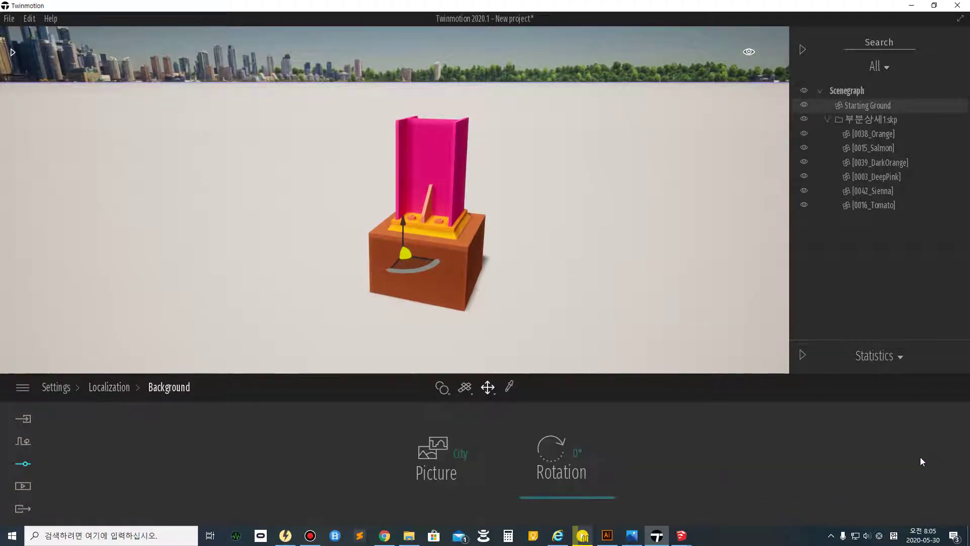
left_click(461, 454)
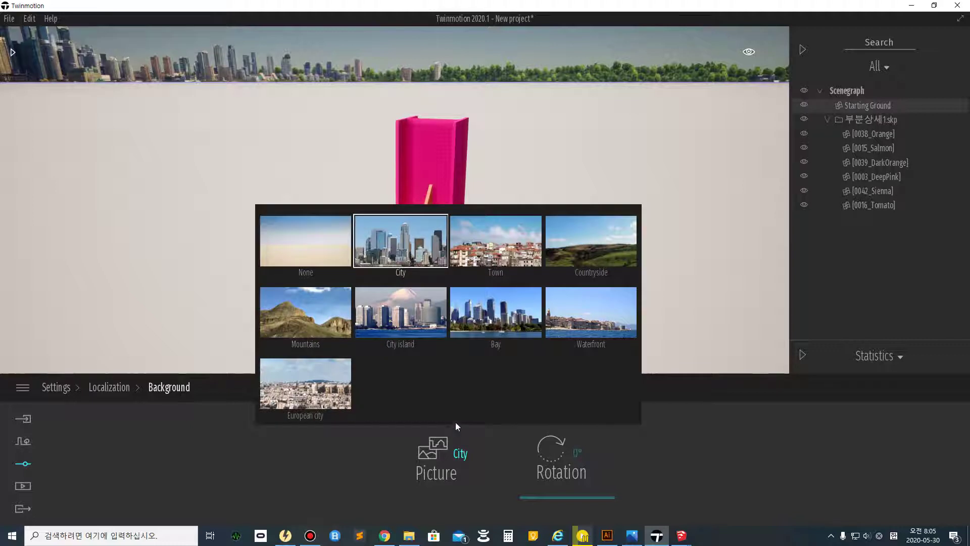
left_click(498, 247)
left_click(581, 246)
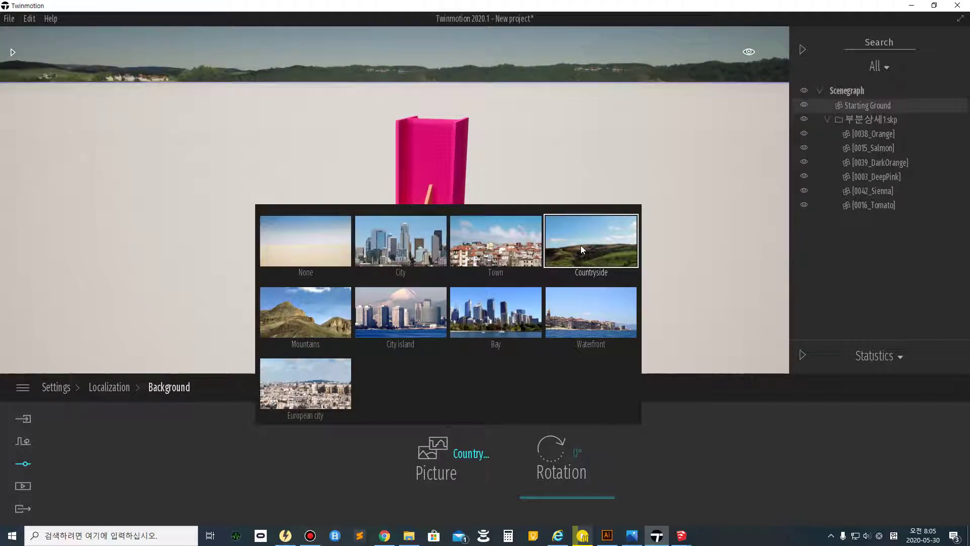
left_click(306, 323)
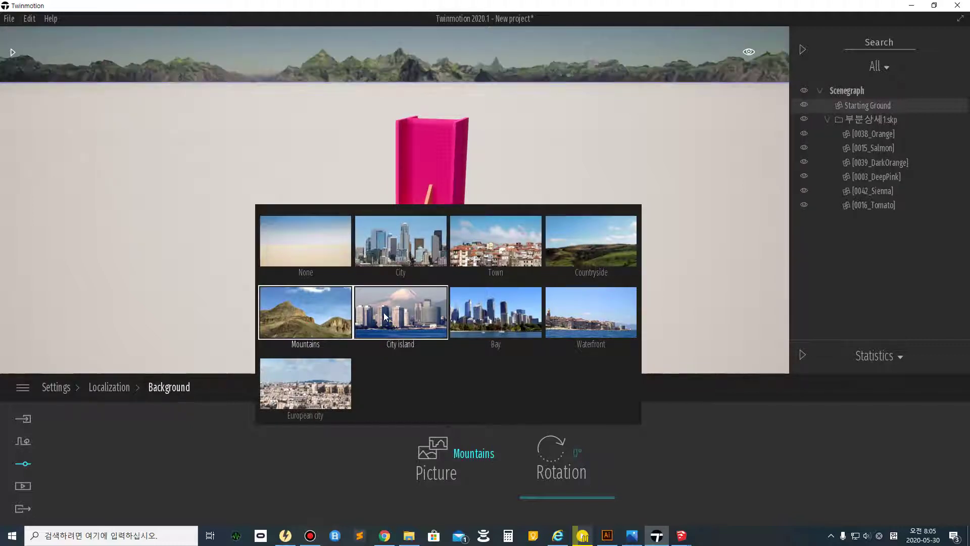
left_click(383, 317)
left_click(530, 313)
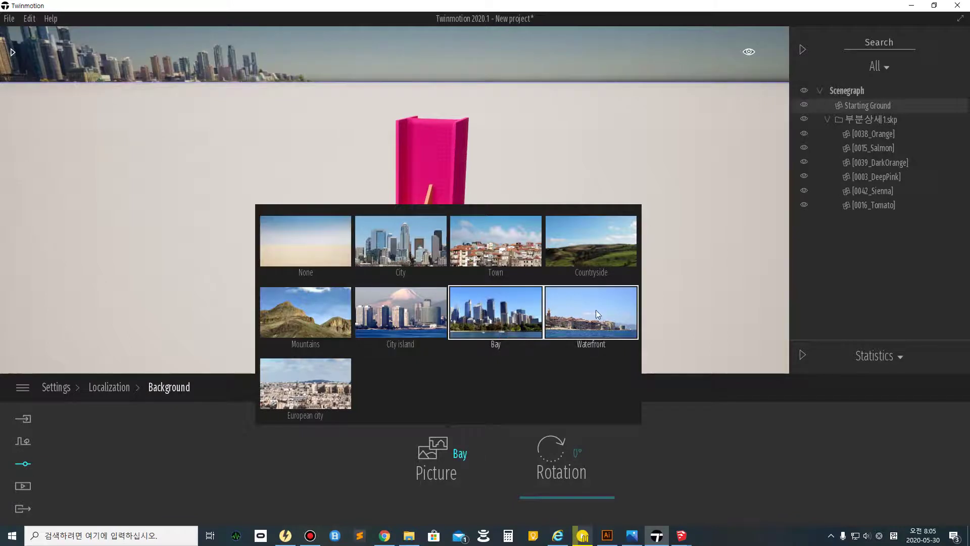
left_click(596, 311)
left_click(306, 387)
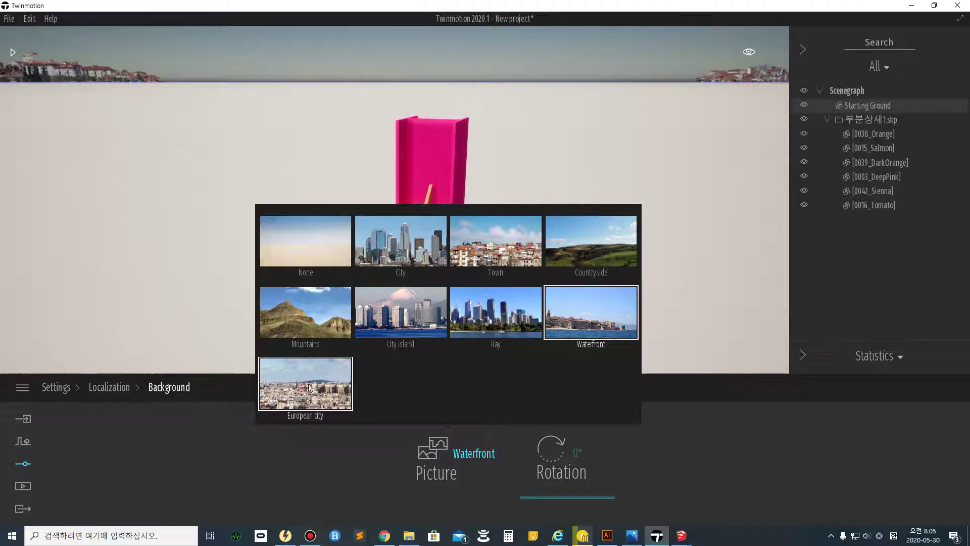
left_click(324, 250)
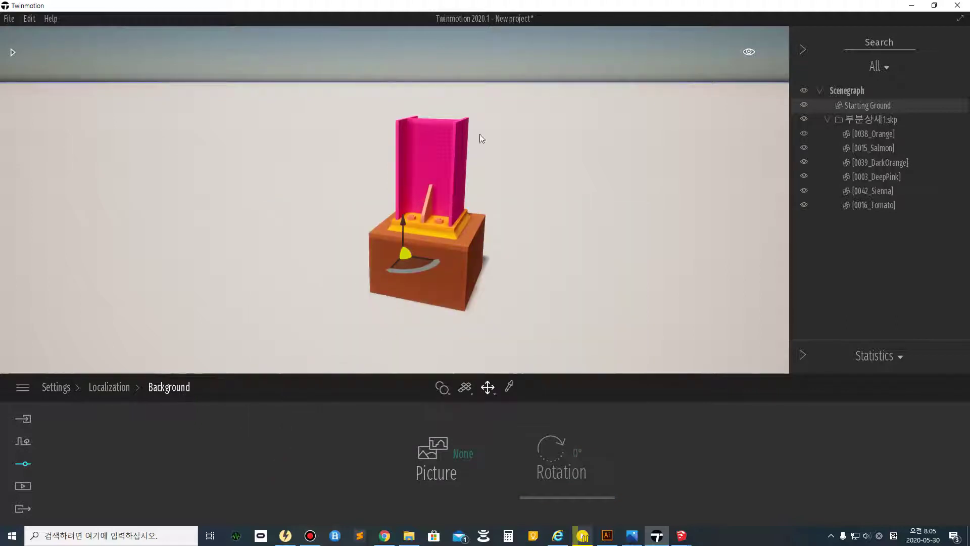
- Select the base plate and examine the column base from closer, farther and higher viewpoints until the whole detail is framed
scroll(458, 226, "up", 2)
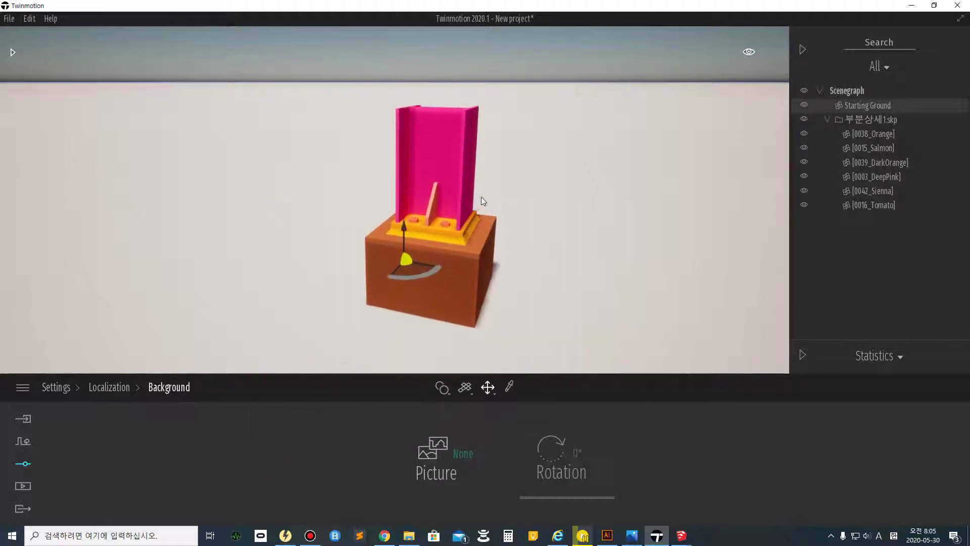
left_click(473, 220)
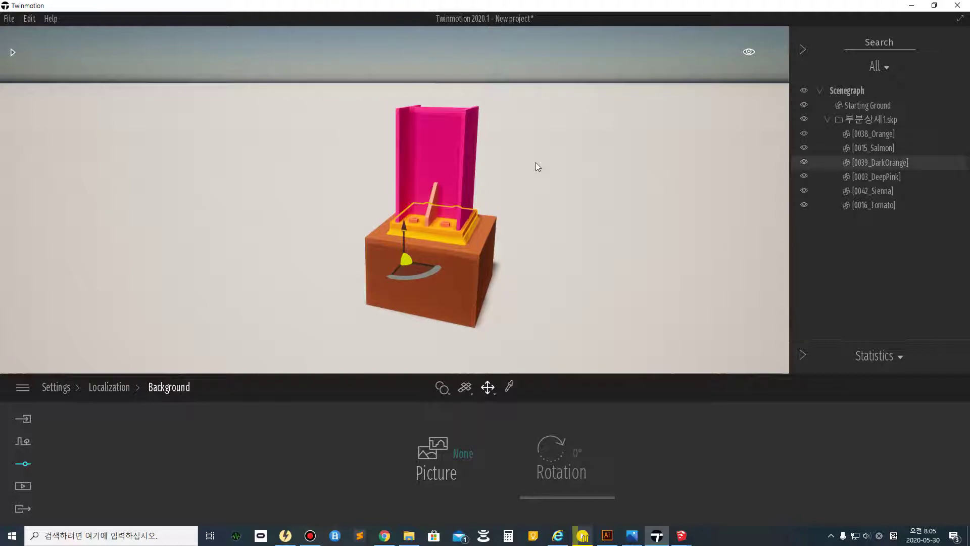
right_click_drag(534, 162, 523, 174)
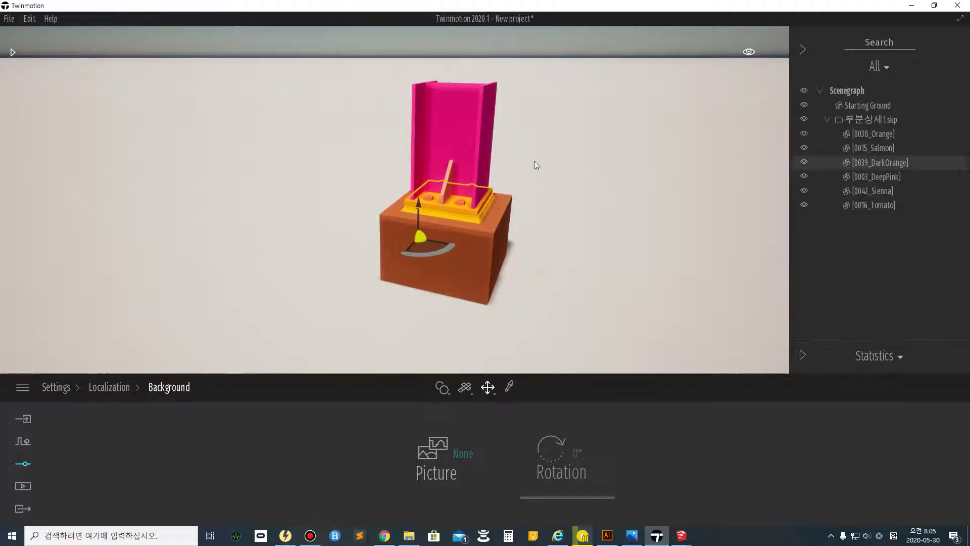
scroll(522, 196, "up", 5)
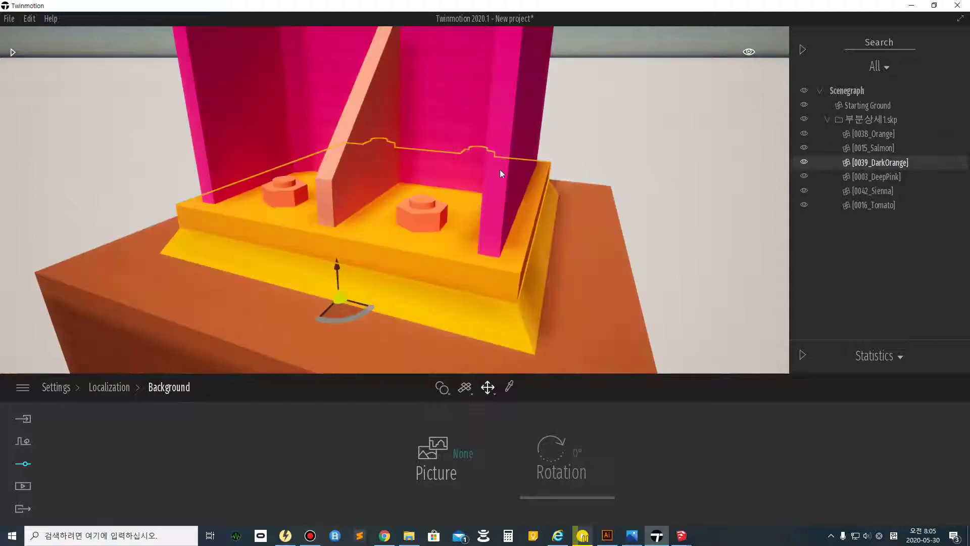
scroll(501, 188, "down", 10)
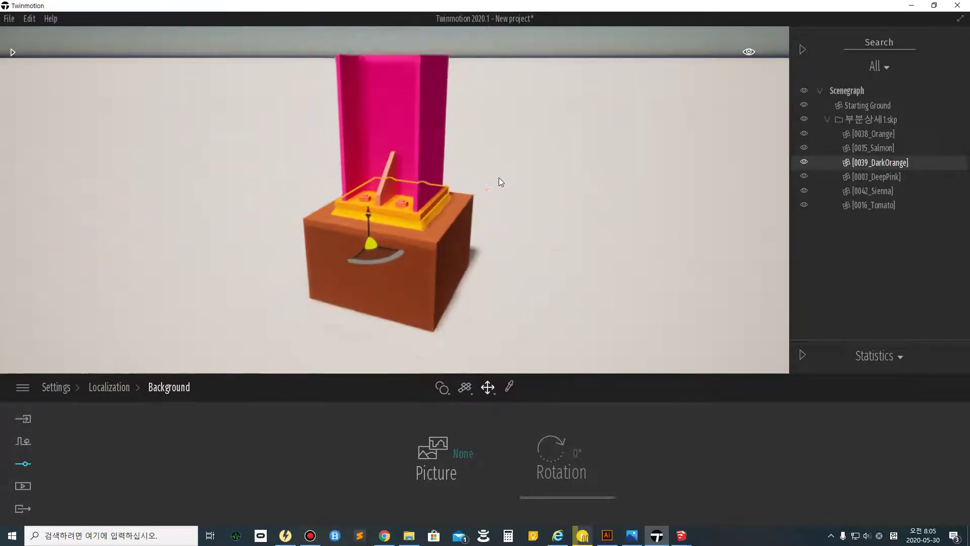
right_click_drag(465, 112, 466, 124)
scroll(400, 166, "up", 1)
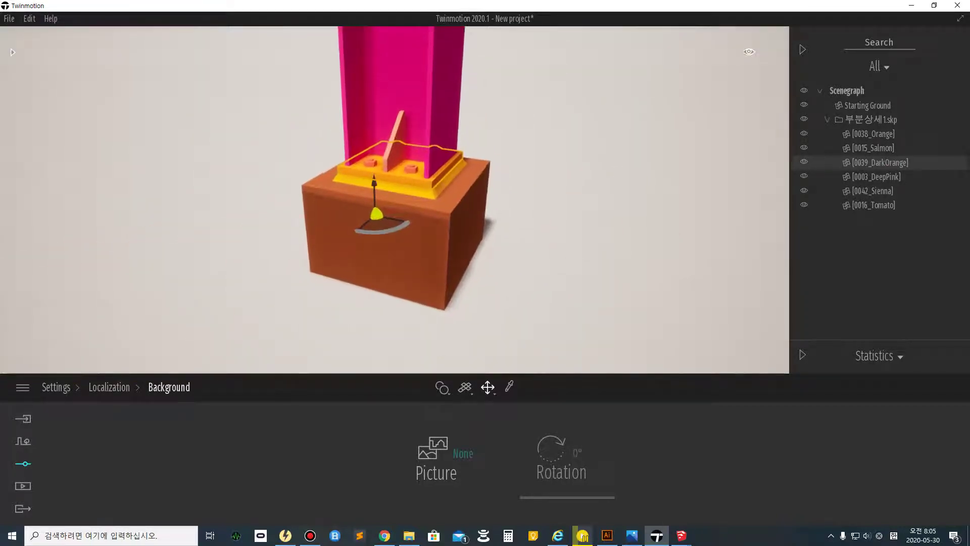
middle_click_drag(400, 167, 399, 263)
right_click_drag(399, 263, 425, 293)
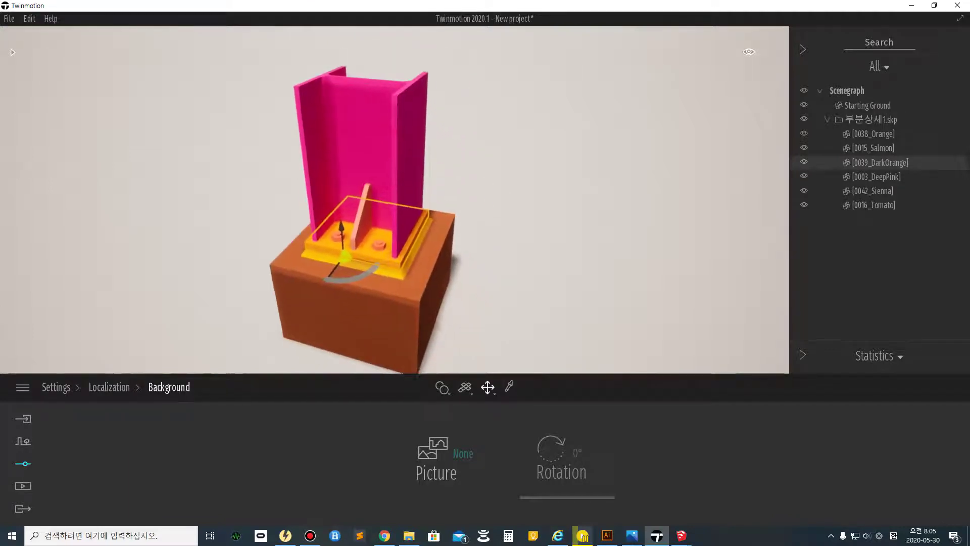
scroll(400, 202, "down", 1)
right_click_drag(399, 202, 354, 202)
scroll(394, 200, "up", 2)
middle_click_drag(394, 200, 392, 116)
right_click_drag(392, 177, 392, 126)
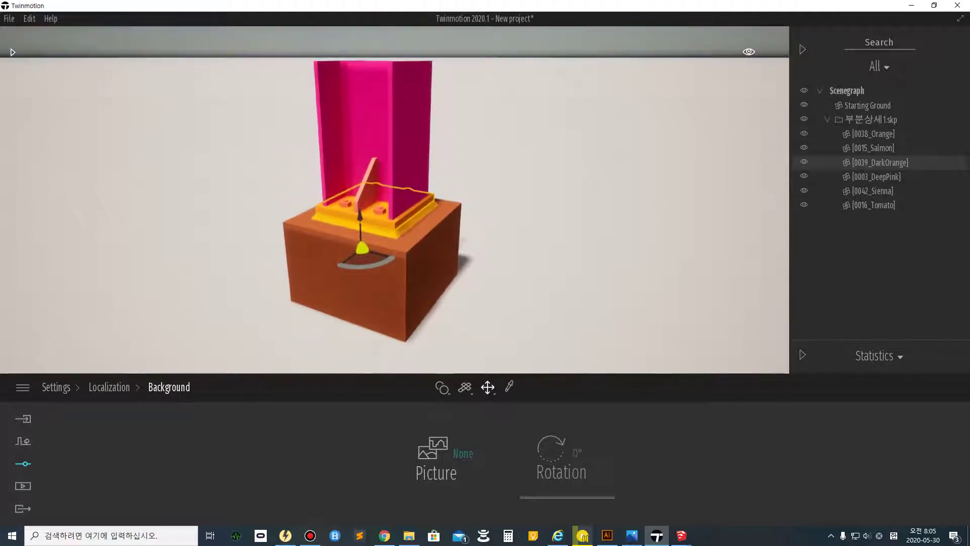
scroll(394, 199, "up", 1)
scroll(394, 199, "up", 1)
middle_click_drag(394, 200, 394, 216)
mouse_move(395, 200)
right_mouse_down()
mouse_move(394, 222)
mouse_move(394, 204)
right_mouse_up()
scroll(394, 200, "down", 2)
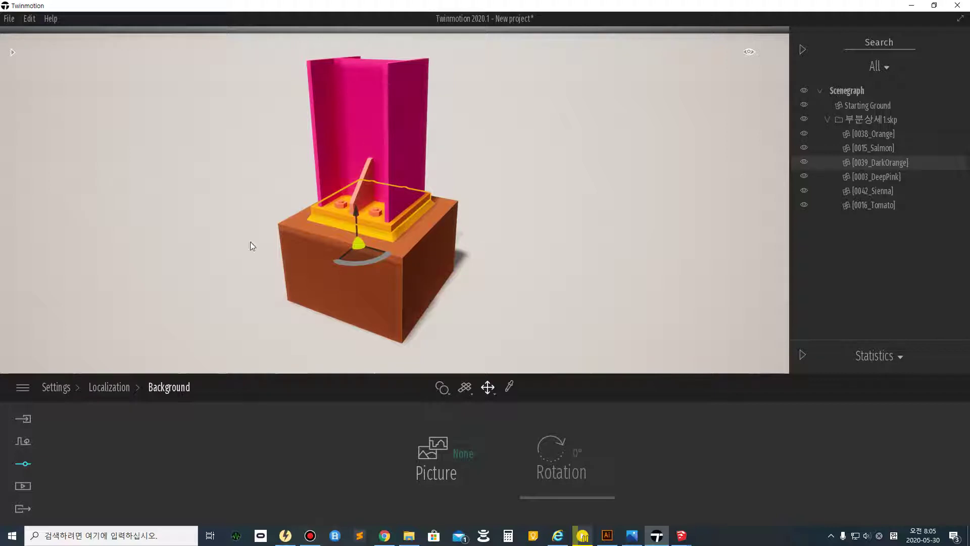
- Look through the material categories in the library and open the Metal category
left_click(13, 52)
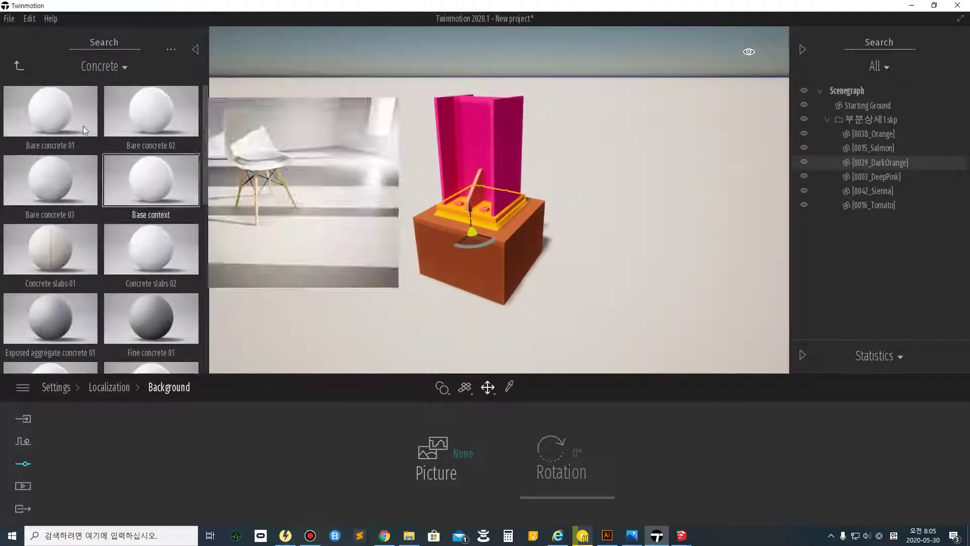
left_click(18, 66)
scroll(143, 303, "down", 3)
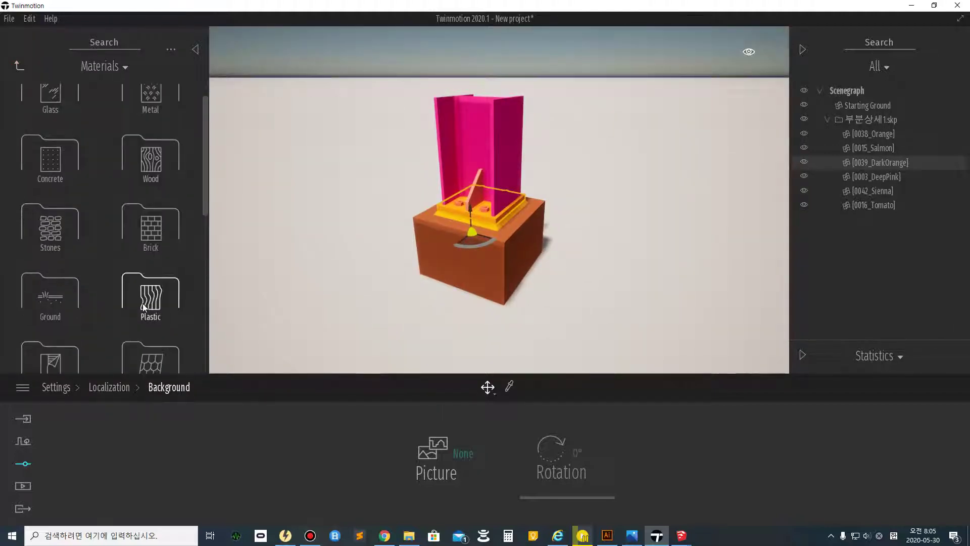
scroll(143, 305, "down", 5)
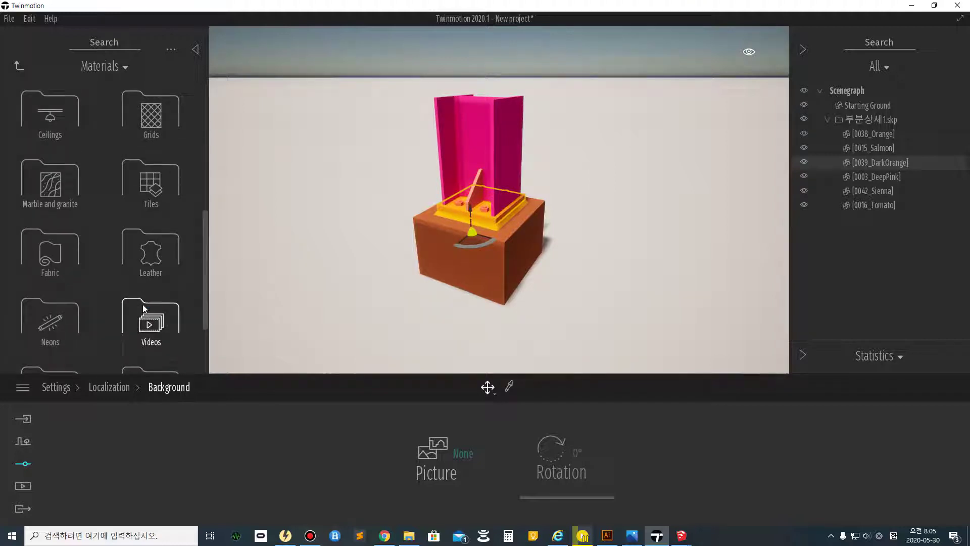
scroll(144, 212, "up", 3)
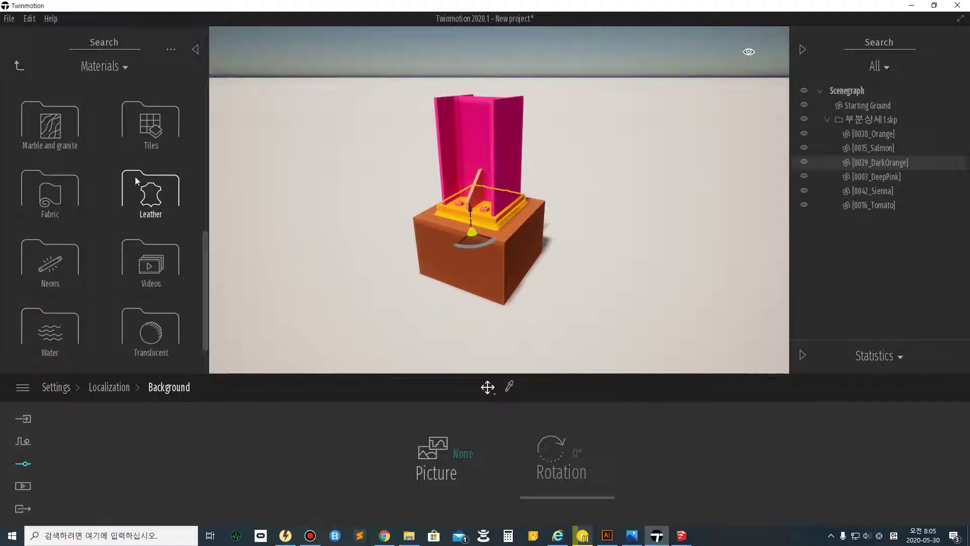
scroll(135, 178, "up", 5)
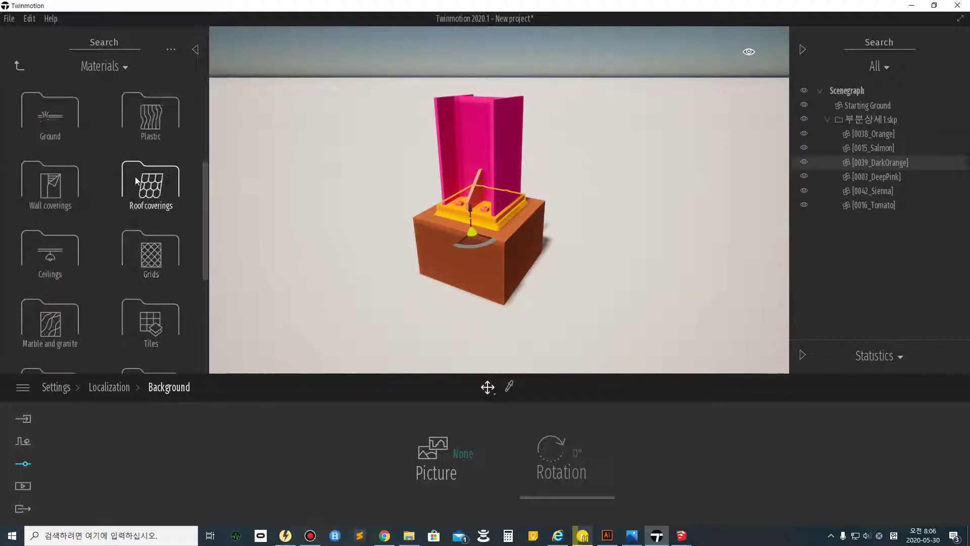
scroll(135, 180, "up", 1)
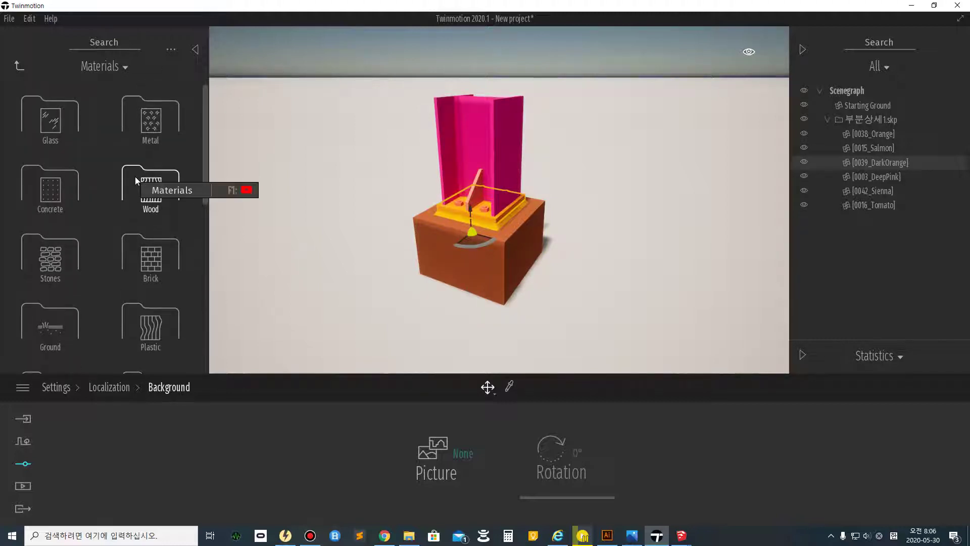
left_click(135, 176)
- Try the Brushed aluminium 01 and Matt chrome metals on the pink steel column
scroll(107, 318, "down", 7)
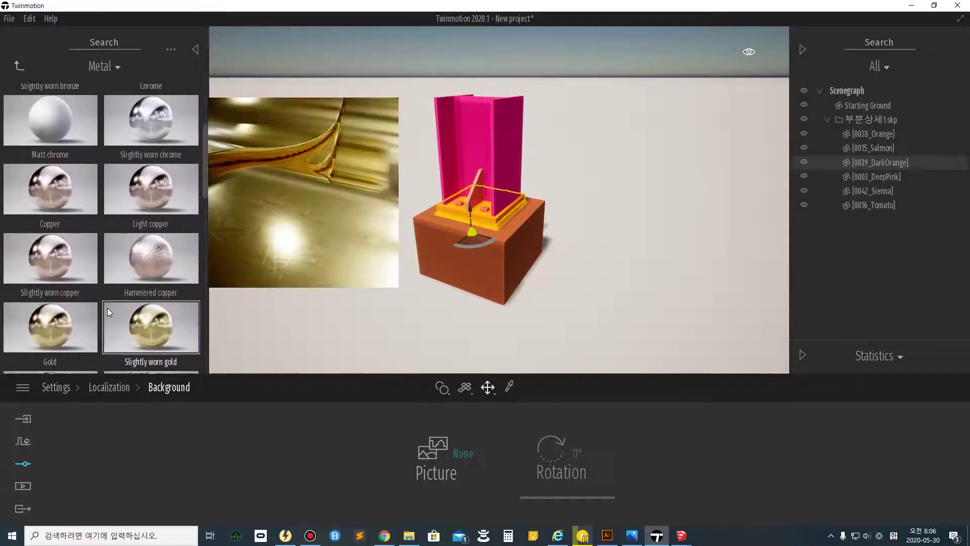
scroll(108, 306, "down", 2)
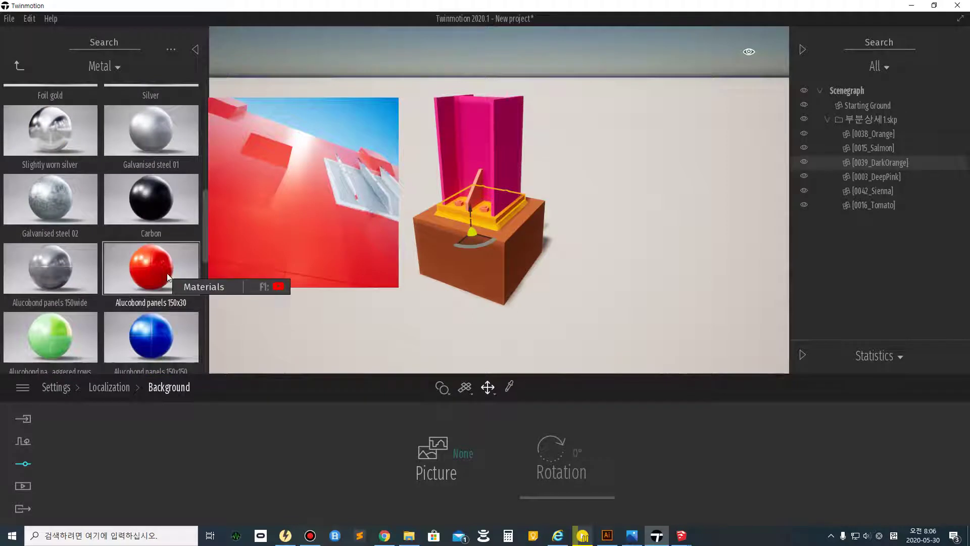
mouse_move(207, 260)
left_mouse_down()
mouse_move(209, 352)
mouse_move(200, 135)
left_mouse_up()
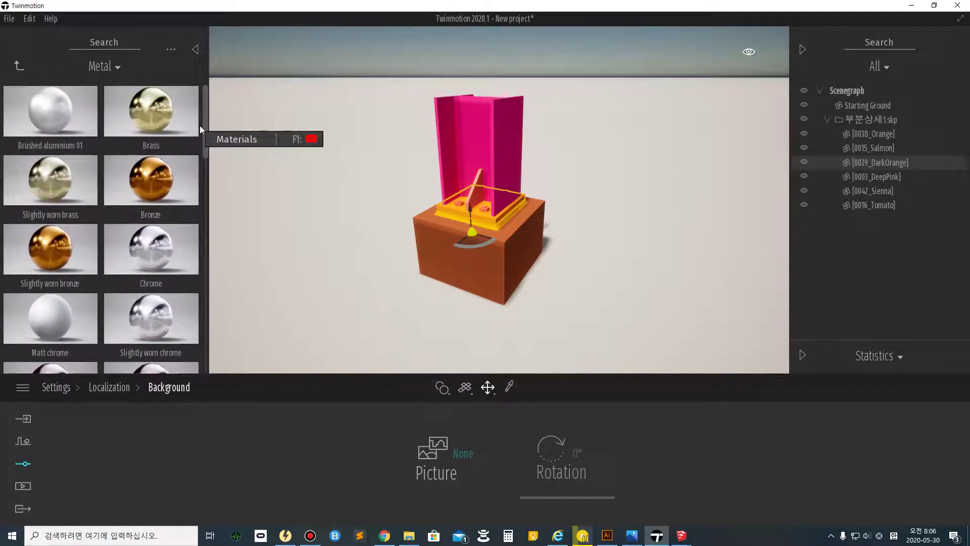
left_click_drag(55, 115, 481, 123)
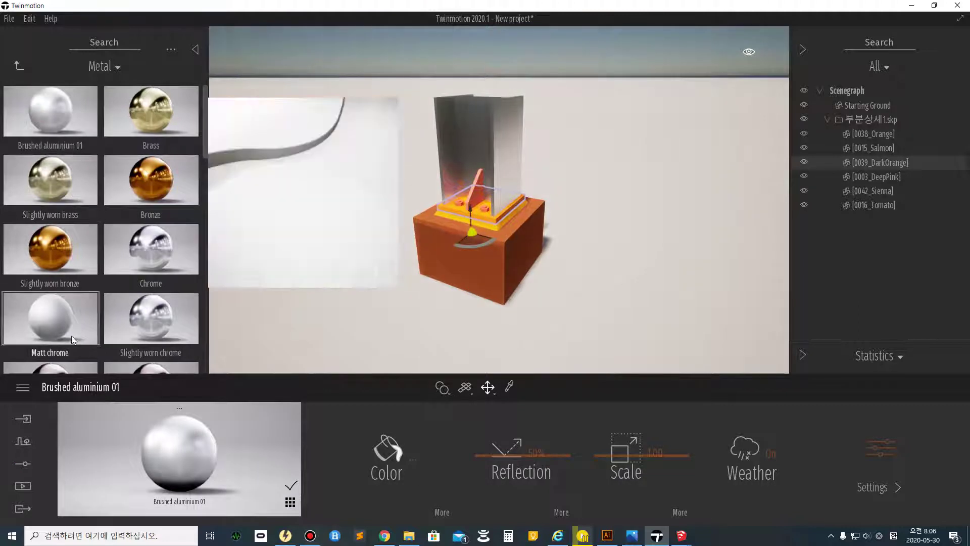
scroll(95, 241, "down", 1)
left_click(465, 140)
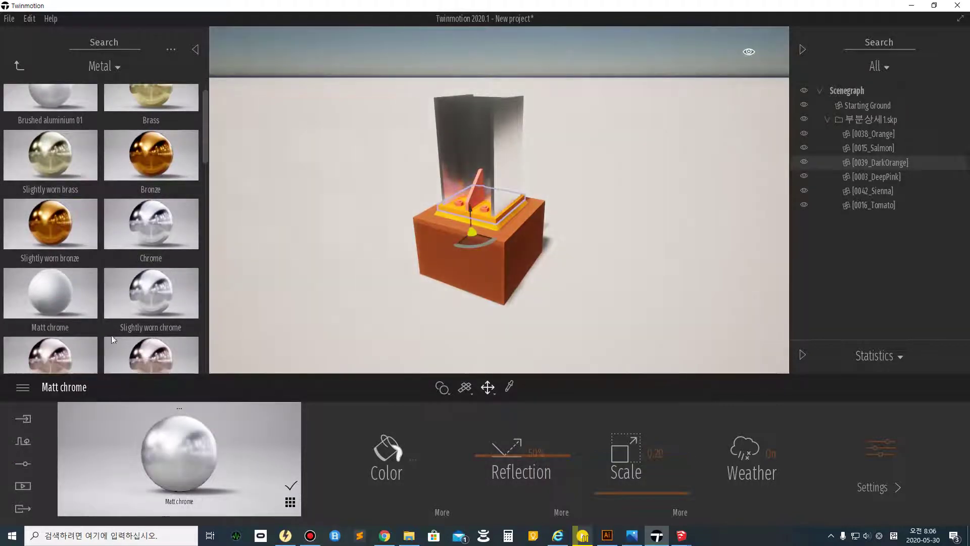
- Apply the Galvanised steel 01 material from the library to the steel column
scroll(68, 297, "down", 3)
scroll(71, 295, "down", 5)
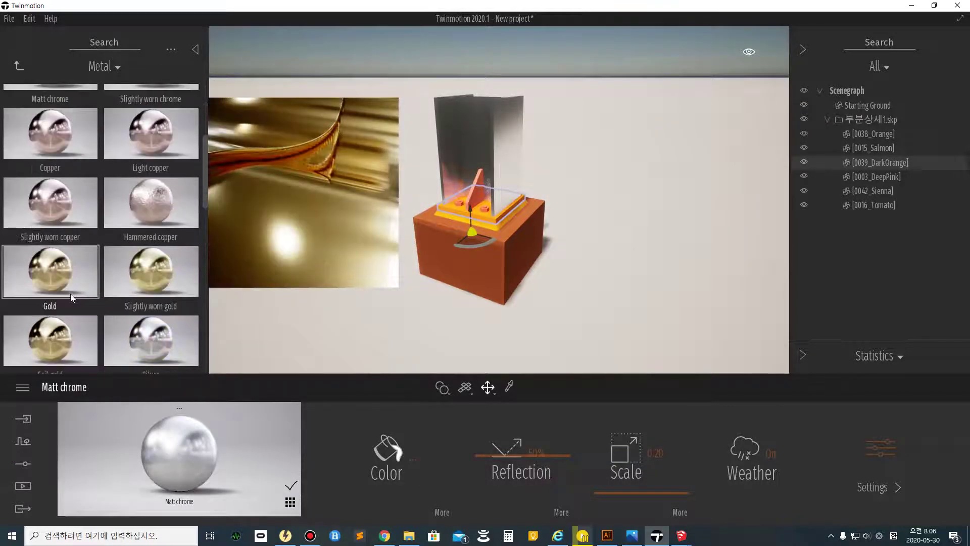
left_click_drag(171, 261, 460, 151)
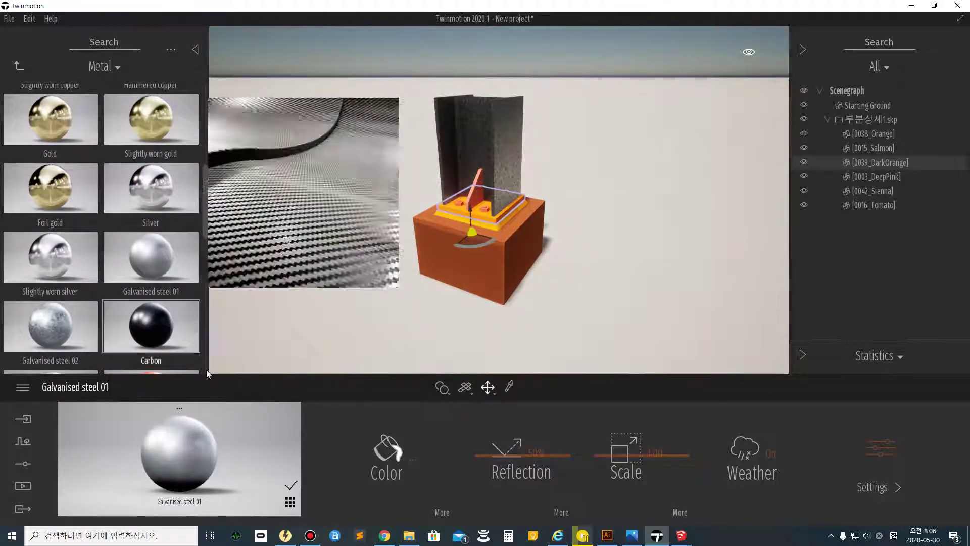
- Tint the column's Galvanised steel 01 material with the orange-red color FF6943
left_click(398, 457)
left_click_drag(446, 264, 441, 265)
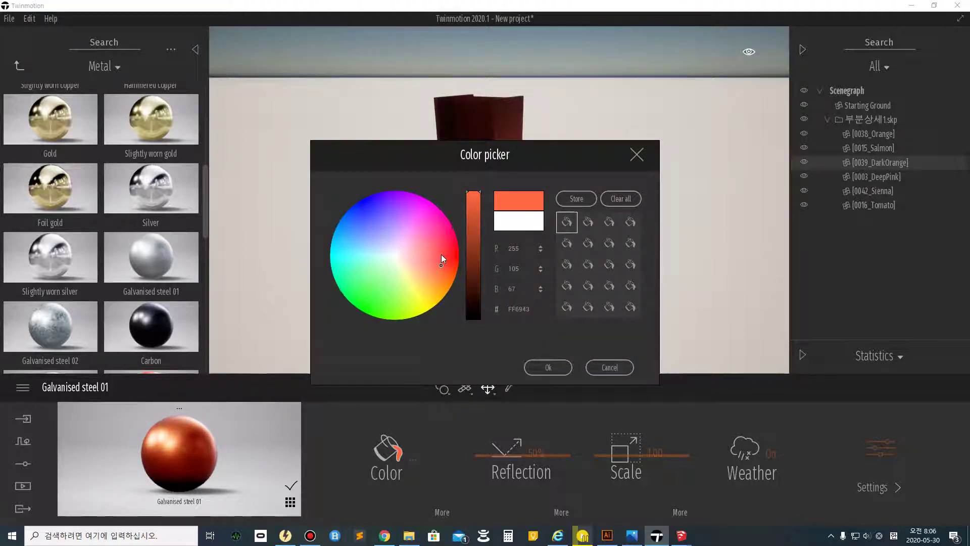
left_click(550, 368)
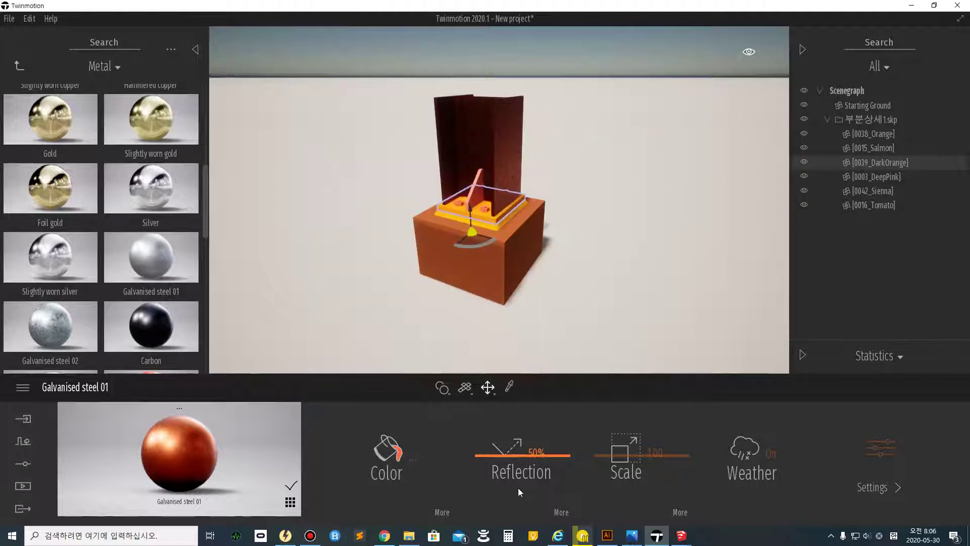
- Try different reflection and metallicness levels on the column's tinted Galvanised steel 01 material
left_click(552, 455)
left_click_drag(527, 455, 478, 441)
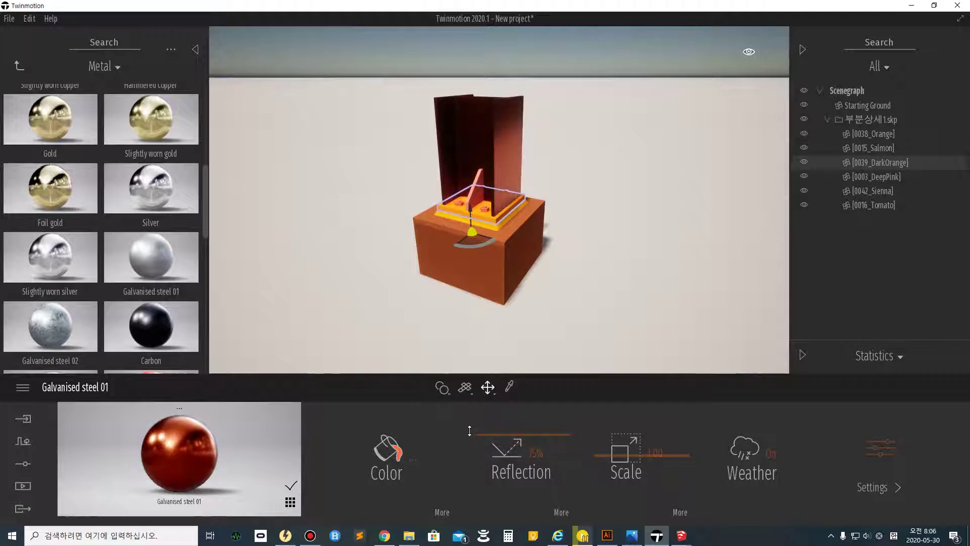
left_click(883, 450)
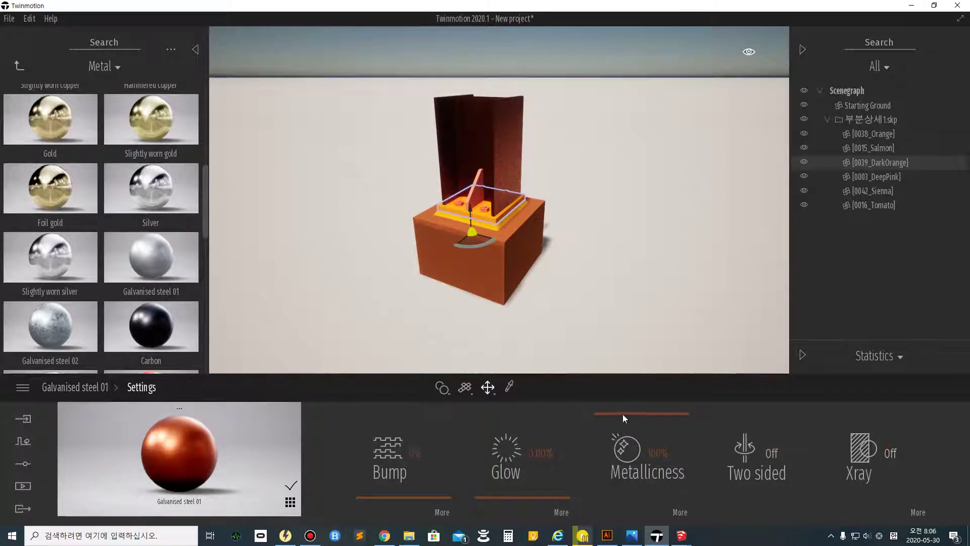
left_click_drag(626, 411, 625, 477)
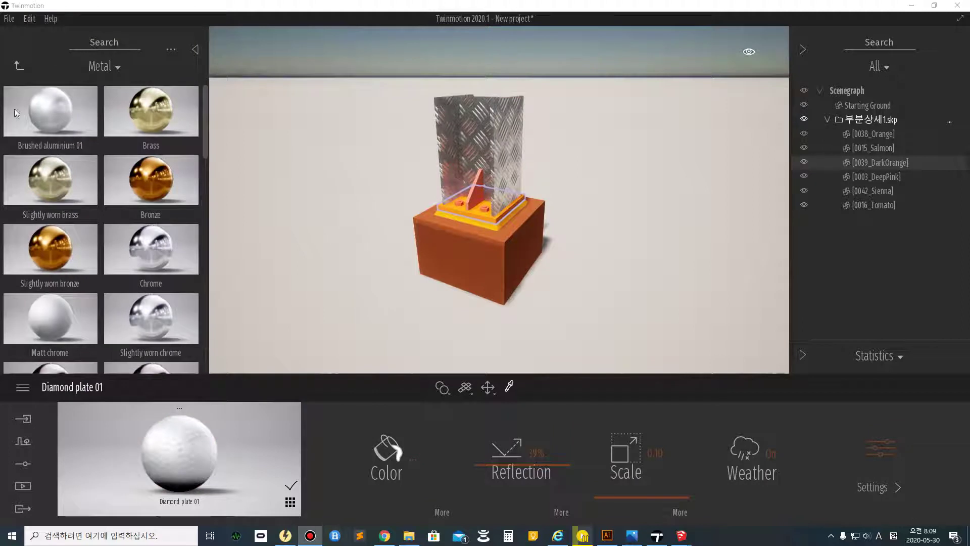
- Apply the Matt chrome metal to the steel column and Brushed aluminium 01 to the base plate
left_click_drag(50, 318, 472, 129)
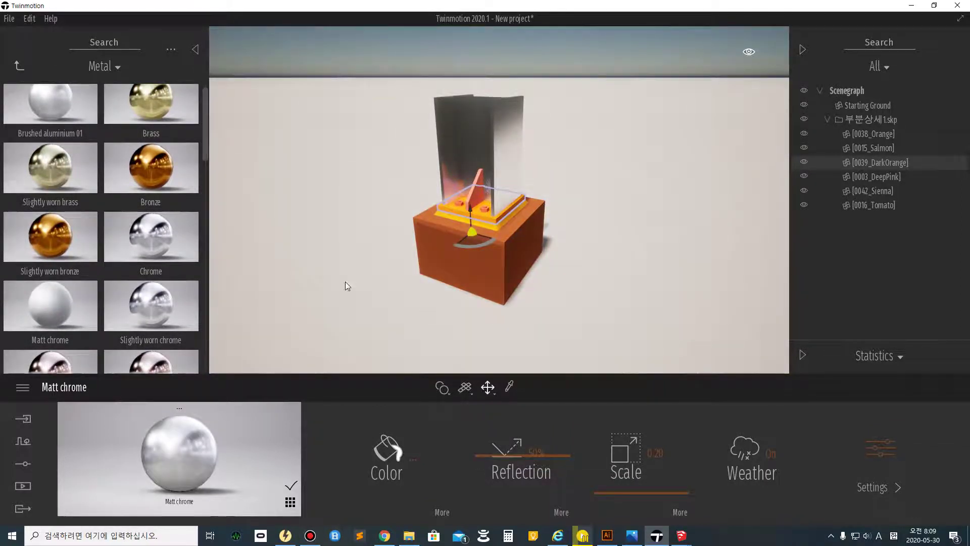
mouse_move(58, 135)
mouse_move(94, 120)
left_mouse_down()
mouse_move(470, 197)
mouse_move(465, 207)
left_mouse_up()
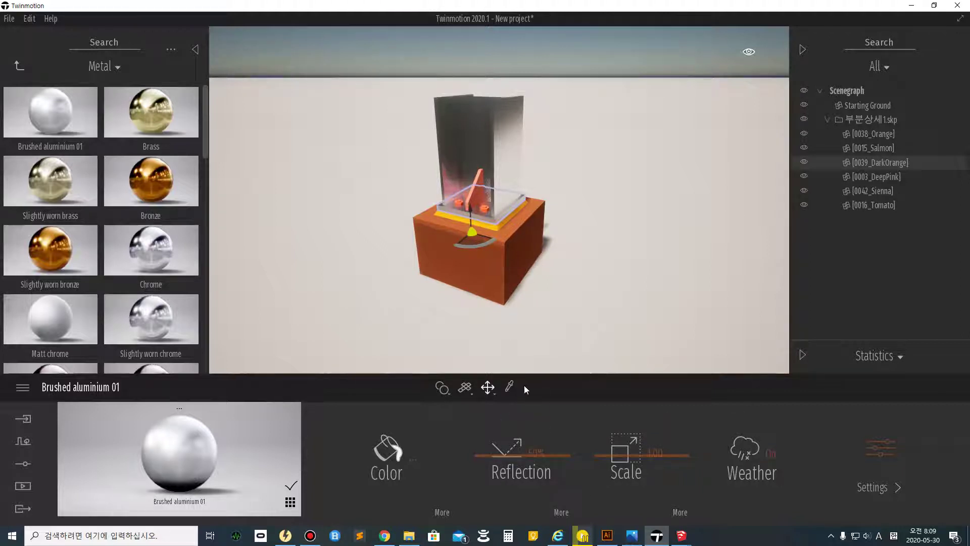
- Pick the column's Matt chrome material and lower its reflection to 13%
left_click(509, 385)
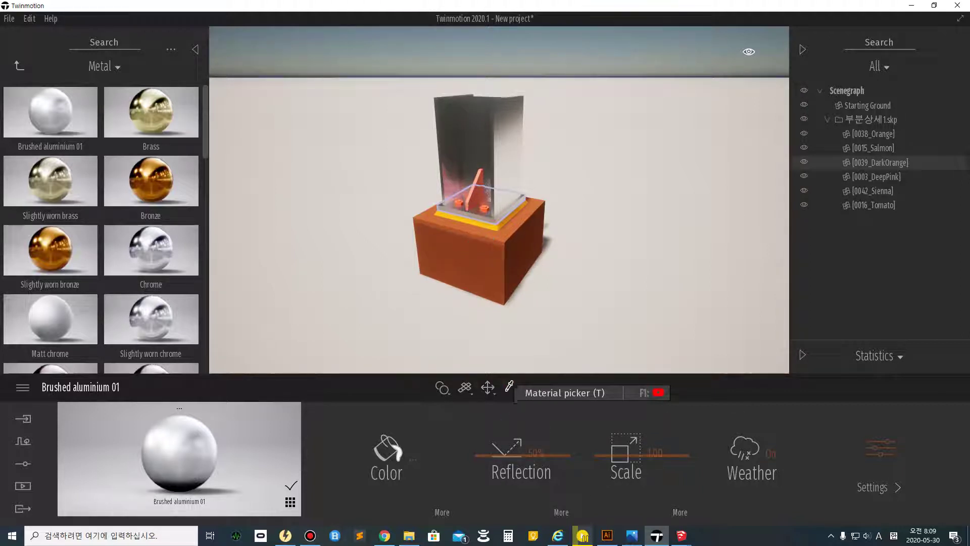
left_click(502, 107)
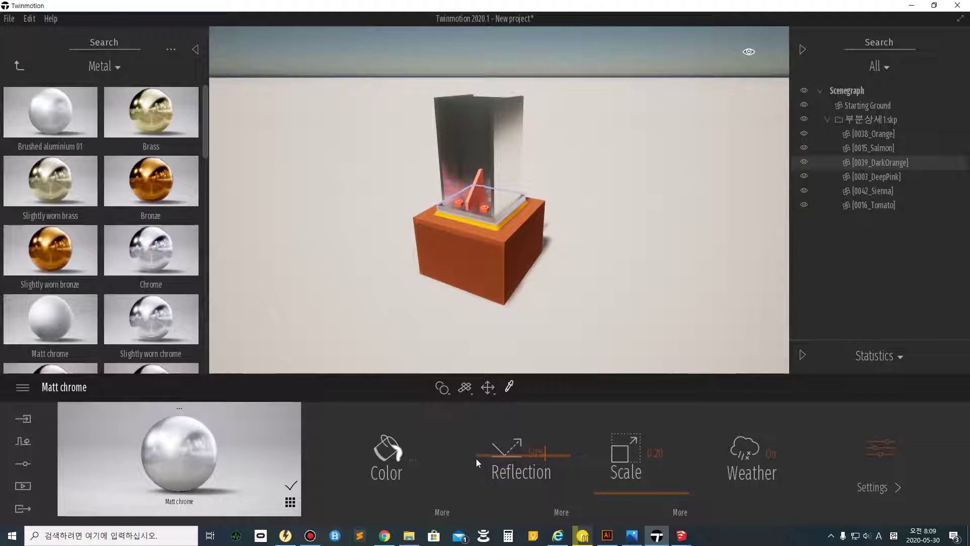
left_click_drag(478, 456, 482, 470)
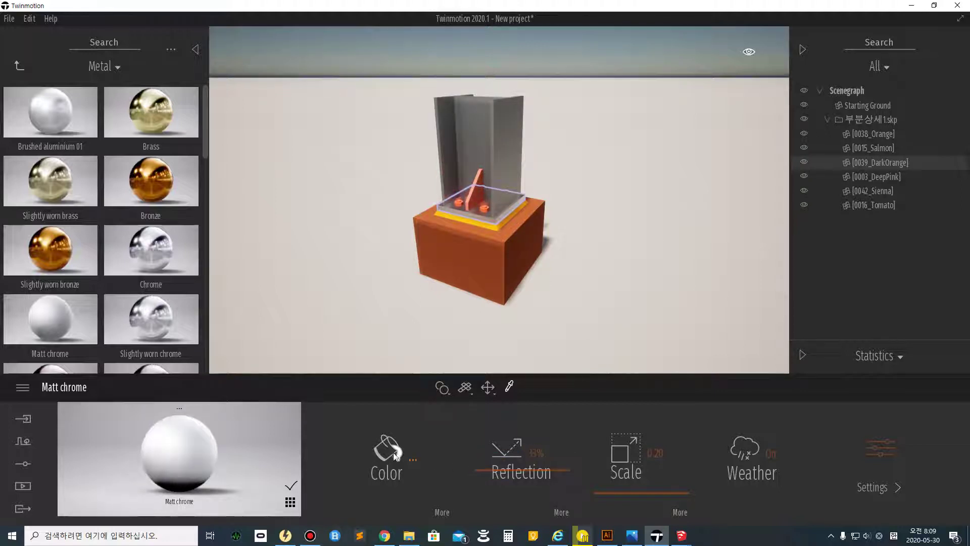
- Tint the column's Matt chrome material red and lower its metallicness to 76%
left_click(390, 455)
left_click(441, 260)
mouse_move(443, 260)
left_mouse_down()
mouse_move(463, 260)
mouse_move(423, 249)
mouse_move(474, 266)
left_mouse_up()
left_click_drag(475, 220, 480, 172)
left_click(560, 374)
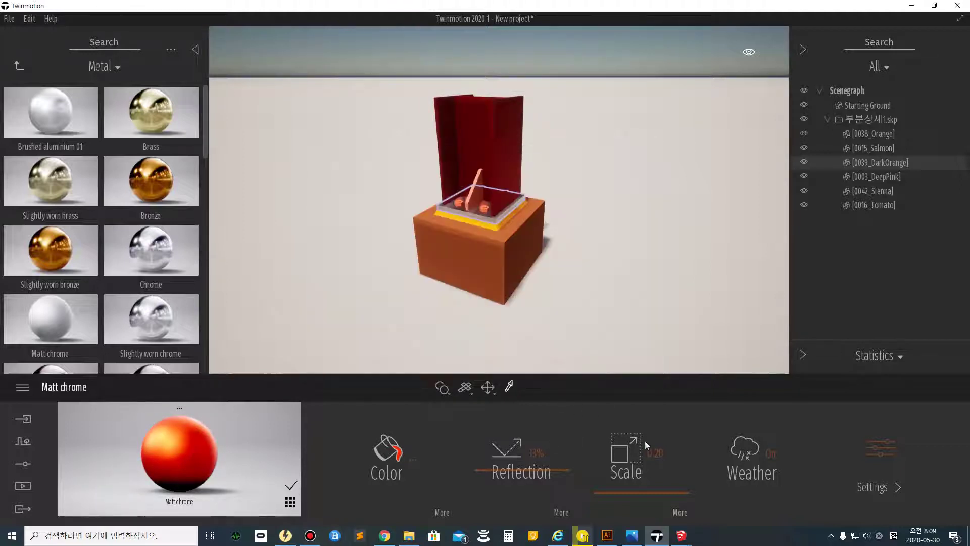
left_click(836, 452)
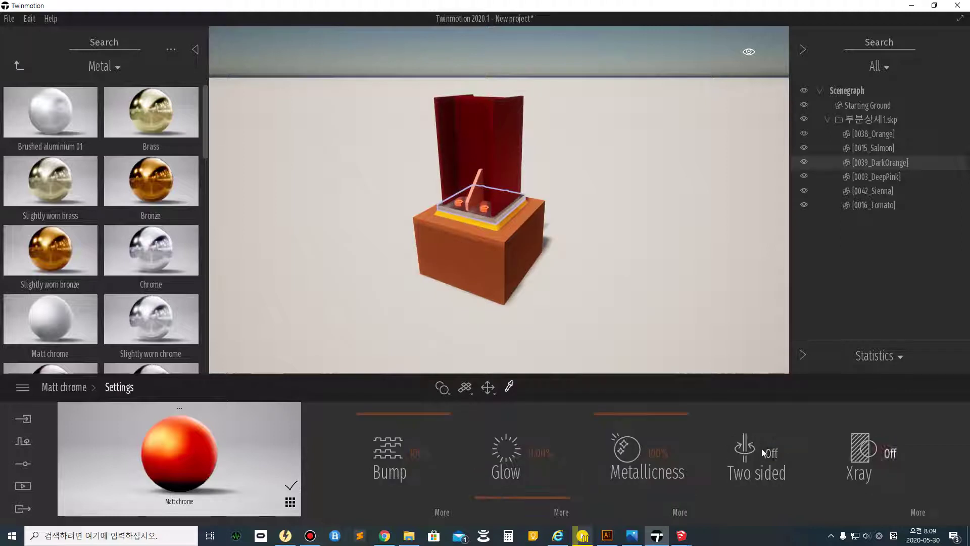
mouse_move(650, 421)
left_mouse_down()
mouse_move(649, 463)
mouse_move(649, 433)
left_mouse_up()
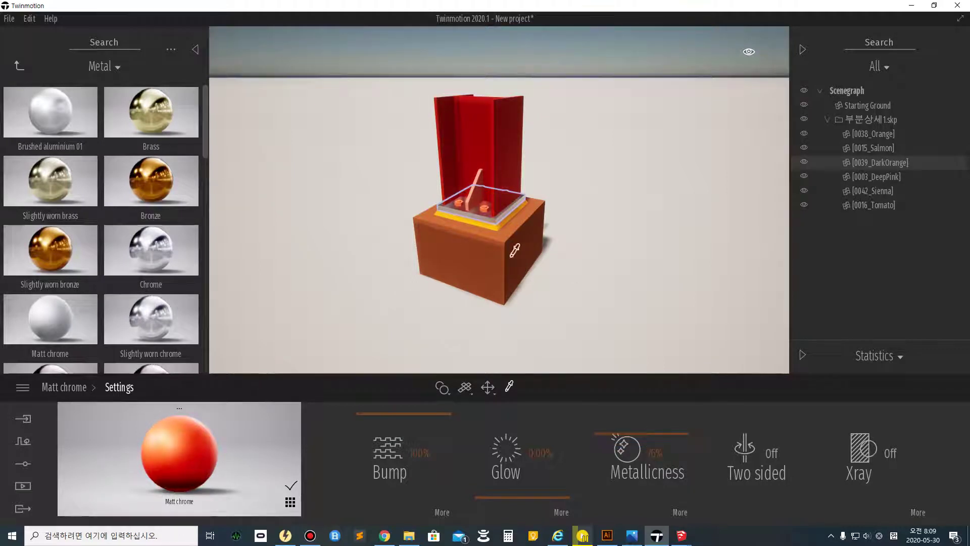
- Pick the base plate's Brushed aluminium 01 material and lower its reflection to 35%
left_click(455, 208)
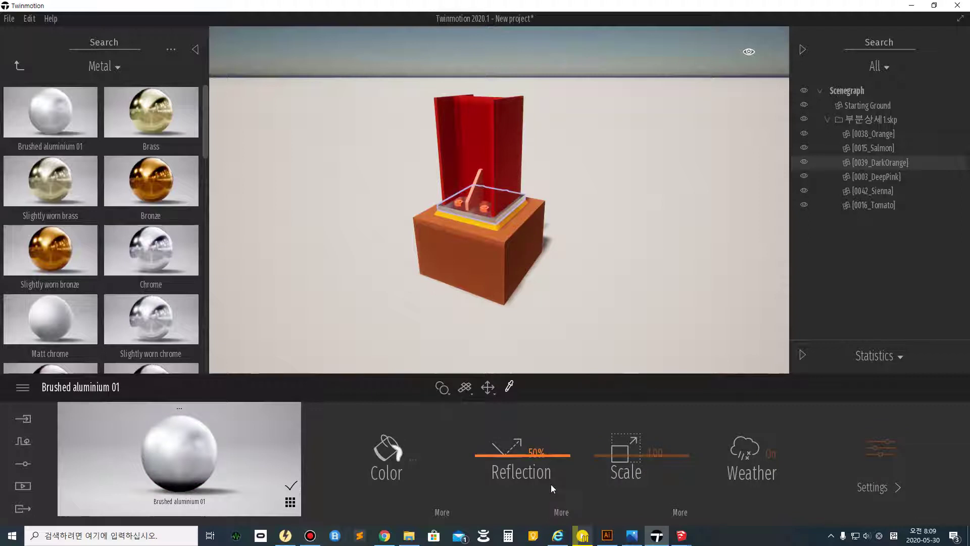
left_click_drag(550, 461, 551, 467)
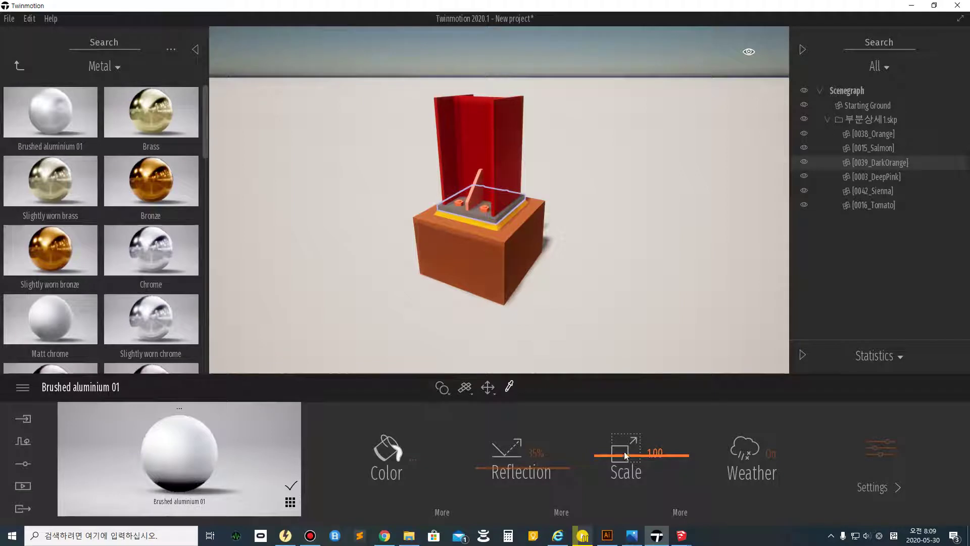
- Apply the Slightly worn chrome metal from the library to the anchor bolt nuts on the base plate
scroll(495, 200, "up", 10)
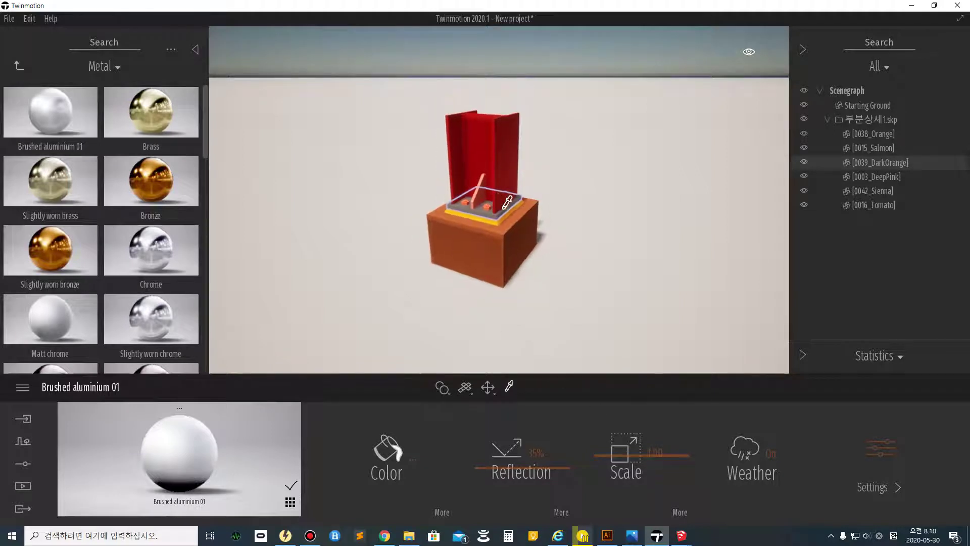
scroll(370, 265, "down", 5)
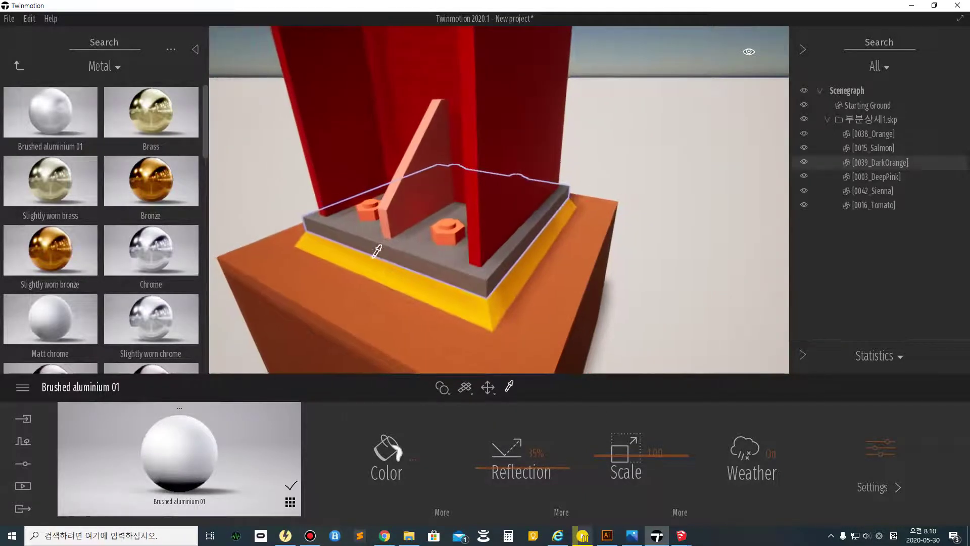
mouse_move(17, 172)
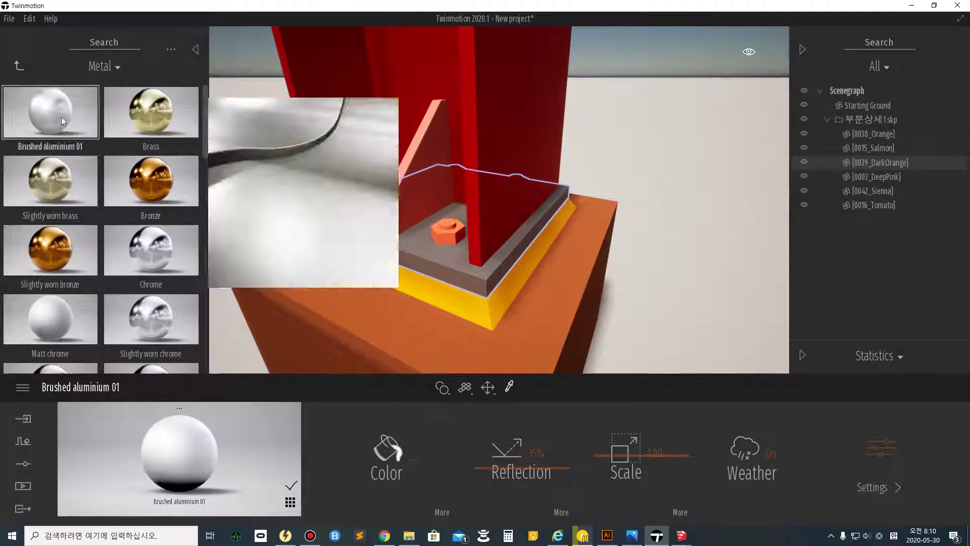
scroll(136, 257, "down", 3)
mouse_move(136, 269)
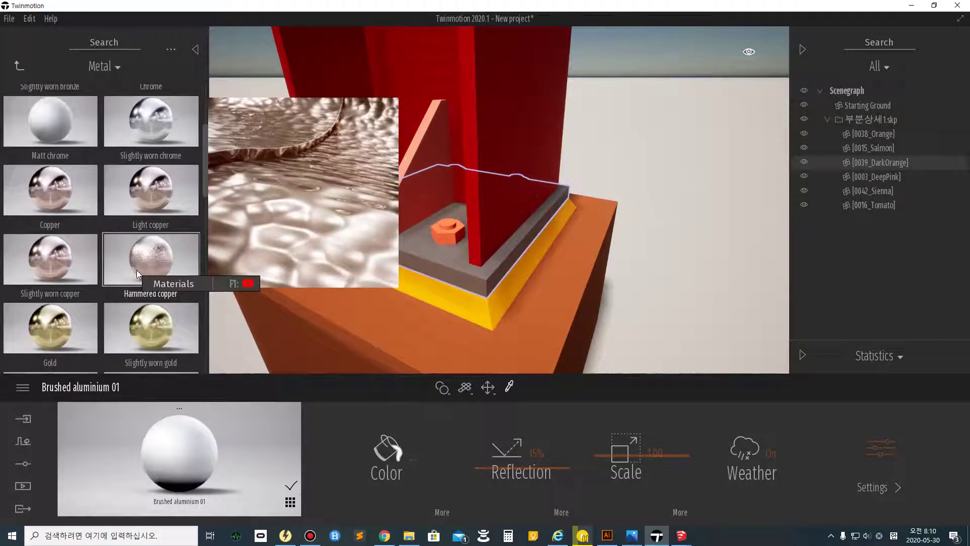
left_click_drag(437, 235, 443, 238)
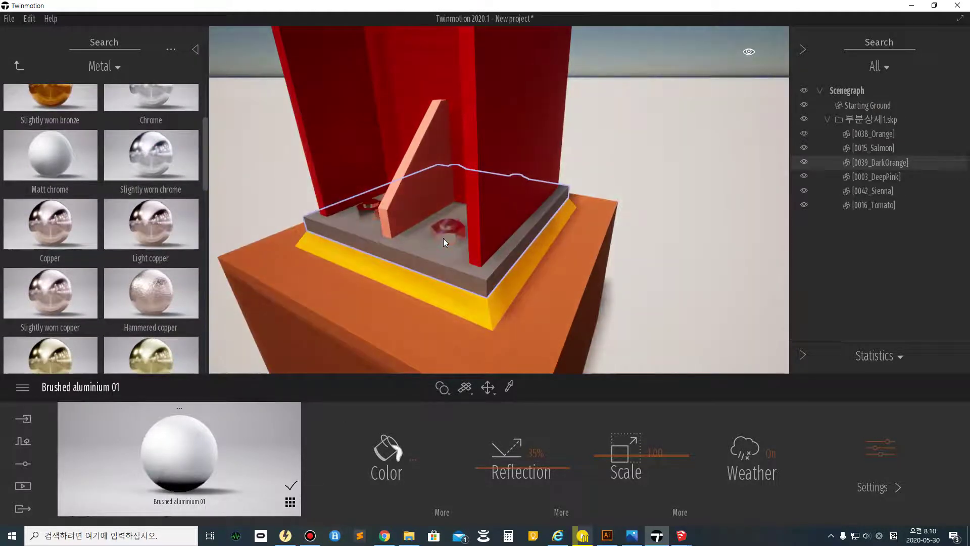
left_click(444, 238)
- Tint the nuts' Slightly worn chrome material with the red color FF1805
left_click(415, 451)
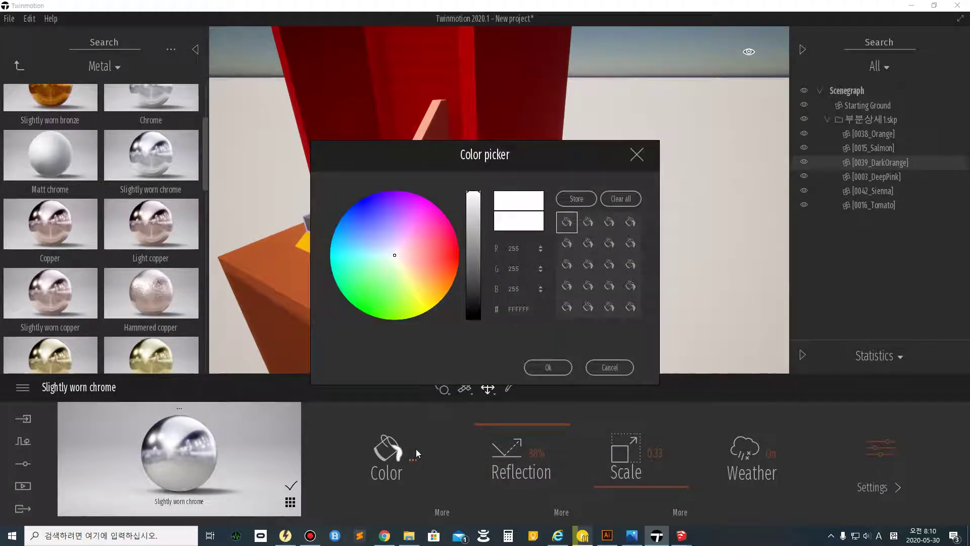
left_click(447, 249)
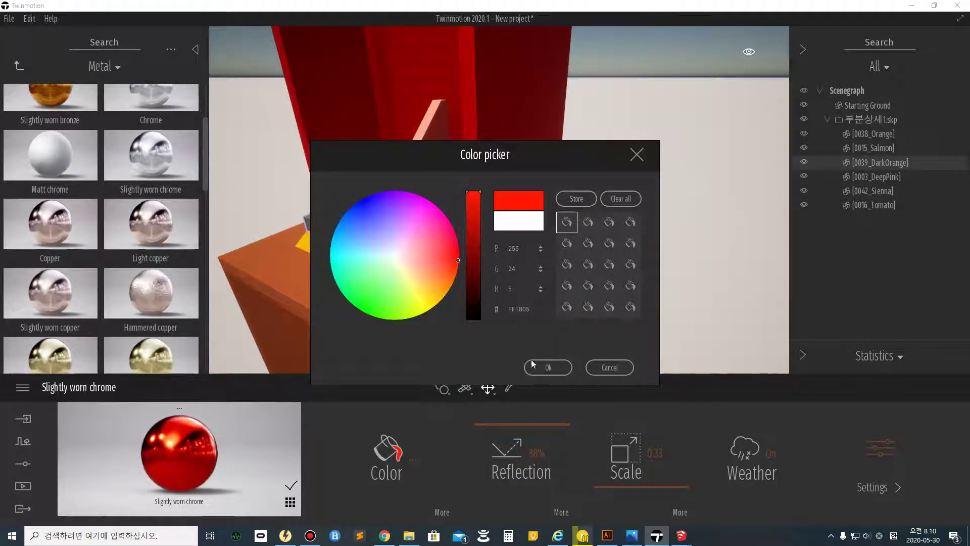
left_click(547, 367)
- Lower the reflection of the nuts' Slightly worn chrome material and set its metallicness to 72%
left_click_drag(539, 424, 542, 453)
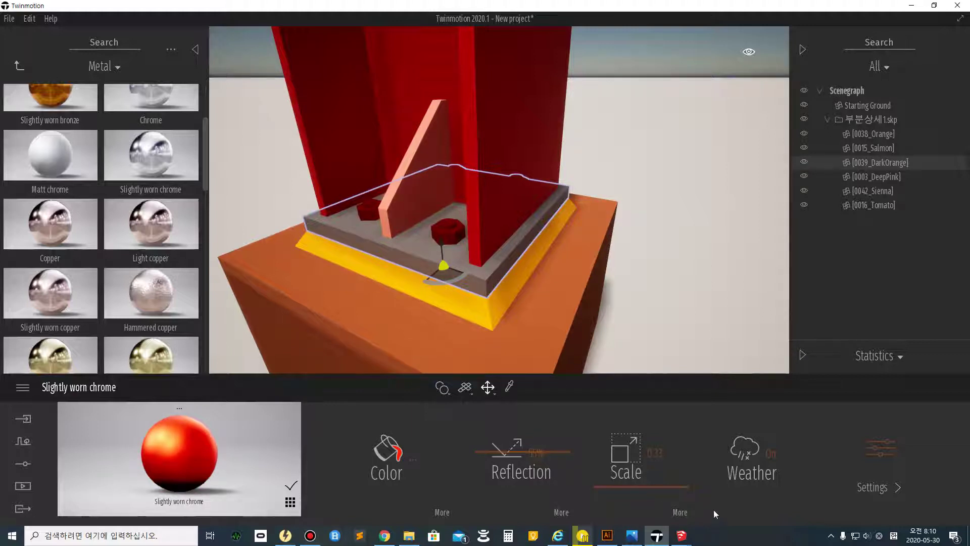
left_click(894, 444)
mouse_move(638, 427)
left_mouse_down()
mouse_move(639, 445)
mouse_move(641, 437)
left_mouse_up()
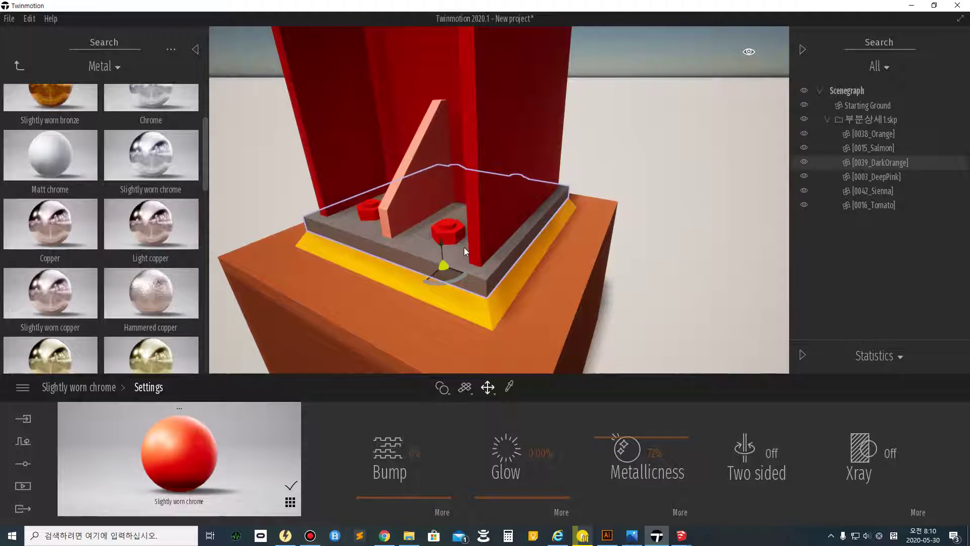
- Apply Exposed aggregate concrete 01 from the Concrete materials to the yellow mortar layer under the base plate
scroll(464, 246, "down", 5)
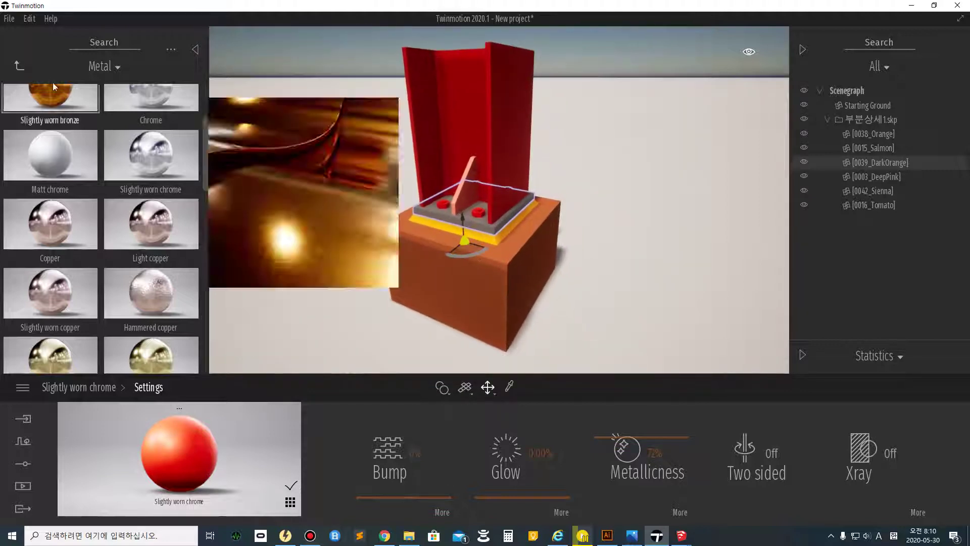
left_click(19, 65)
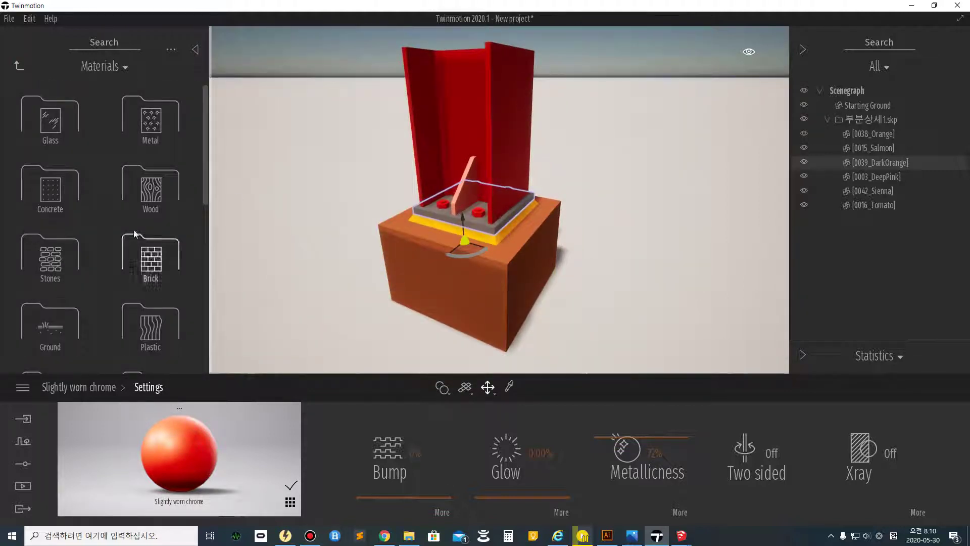
scroll(71, 206, "down", 8)
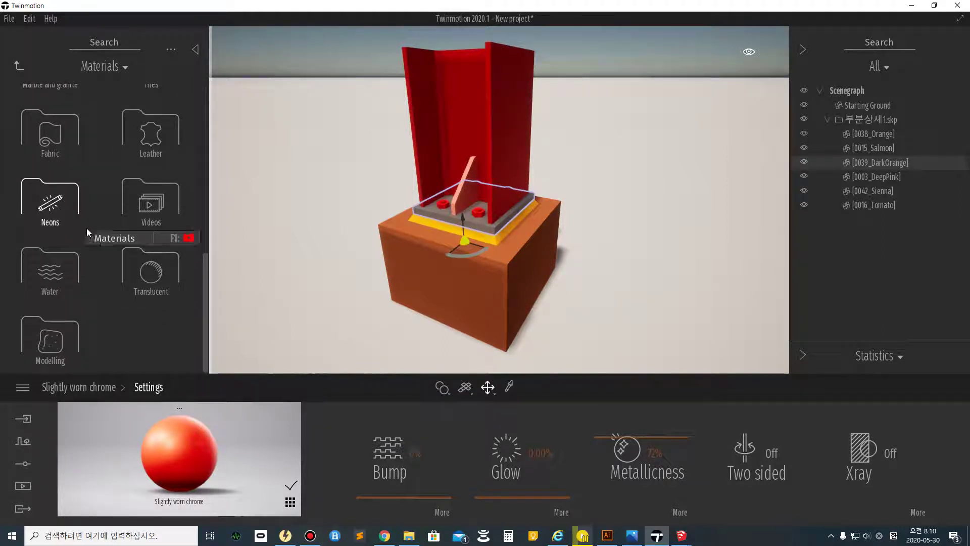
scroll(96, 232, "up", 3)
scroll(74, 298, "up", 5)
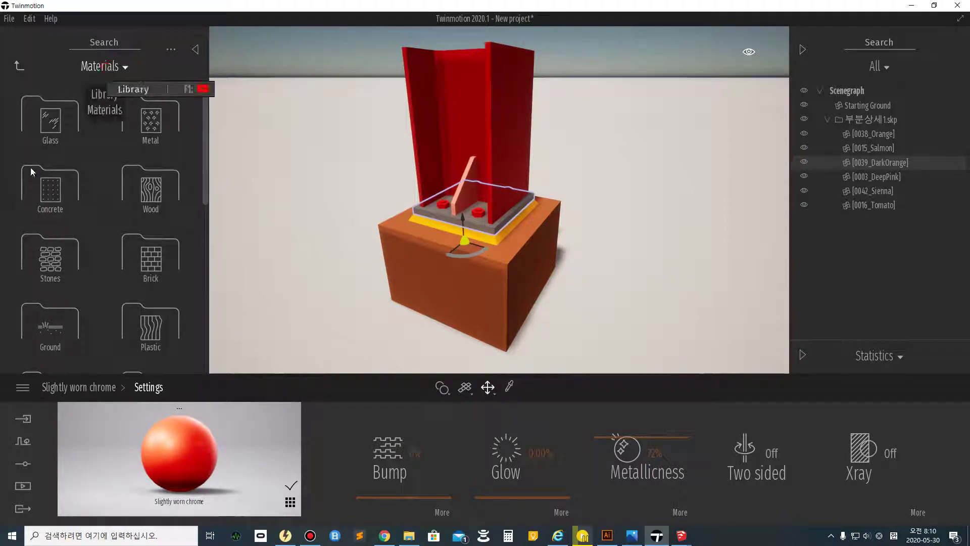
left_click(39, 186)
left_click_drag(167, 323, 129, 291)
scroll(129, 291, "down", 4)
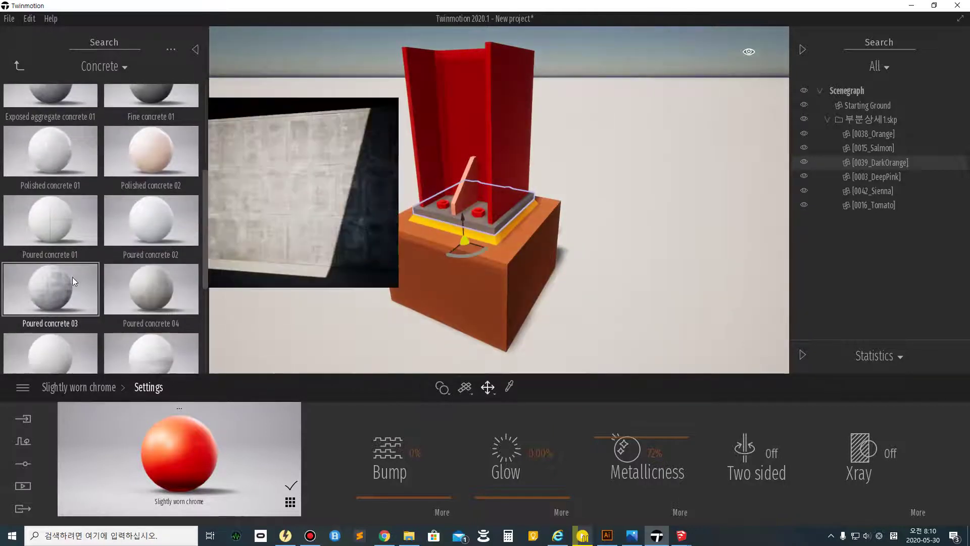
scroll(65, 223, "up", 2)
left_click_drag(66, 126, 492, 244)
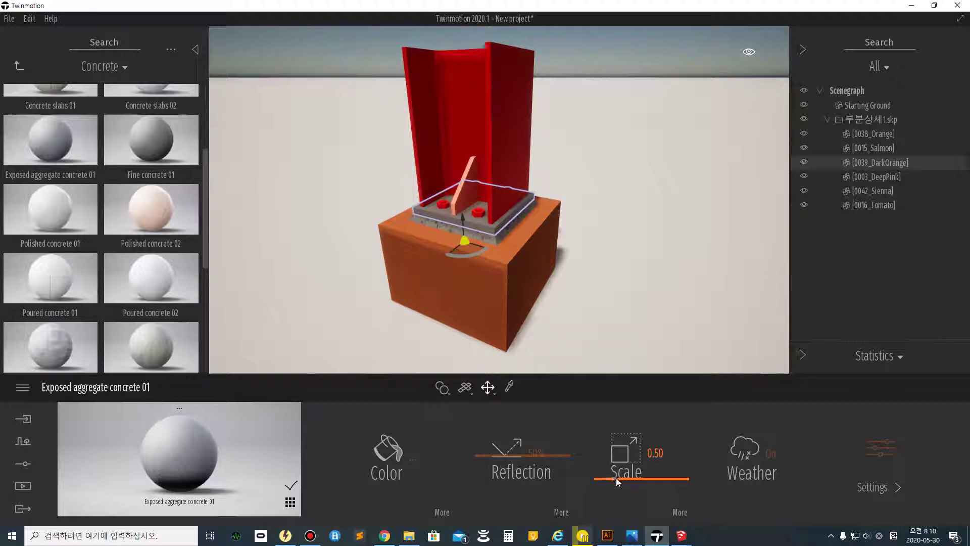
- Reduce the texture scale of the mortar layer's Exposed aggregate concrete 01 to 0.03
left_click(654, 453)
type("0.01")
key("Return")
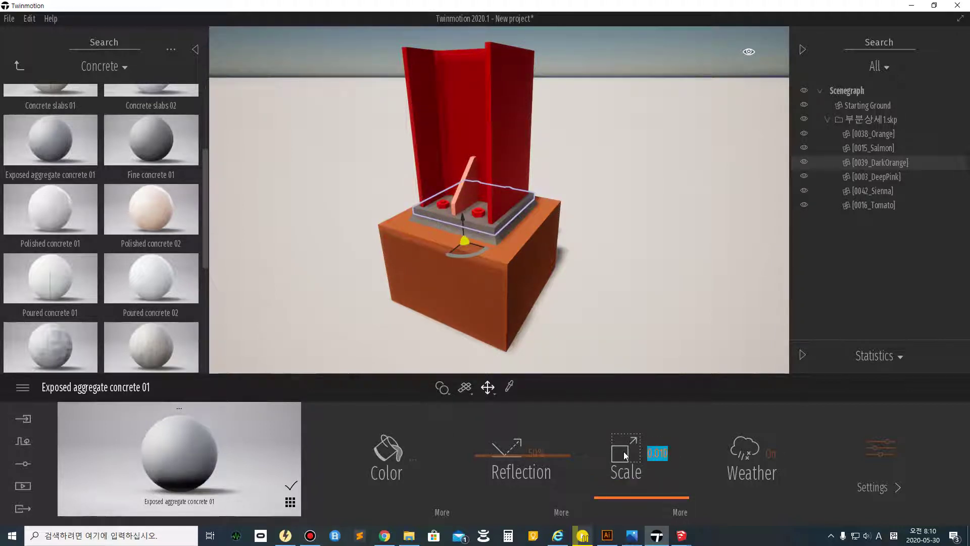
type("0")
key("Return")
left_click(663, 453)
left_click(643, 233)
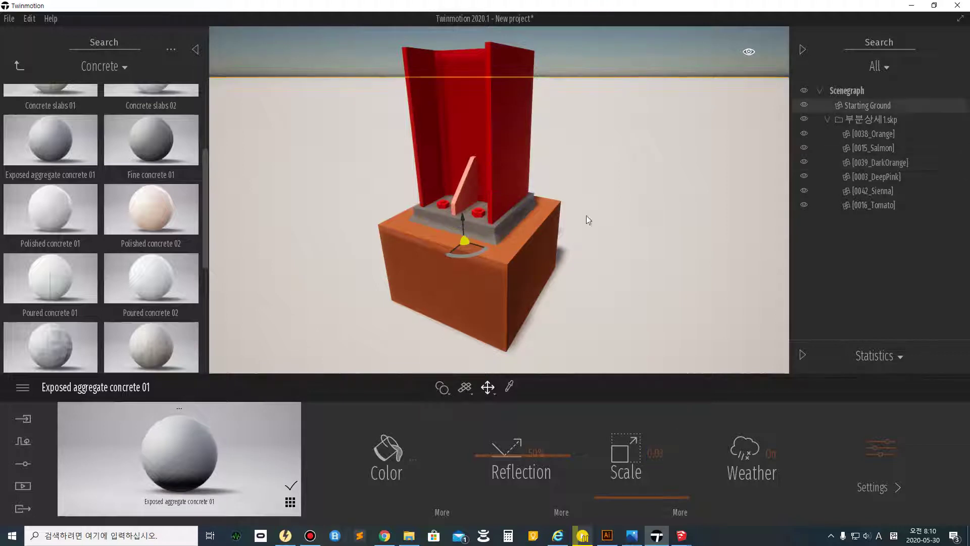
- Select the mortar layer and darken its Exposed aggregate concrete 01 color to the gray 373737
left_click(481, 240)
left_click(483, 237)
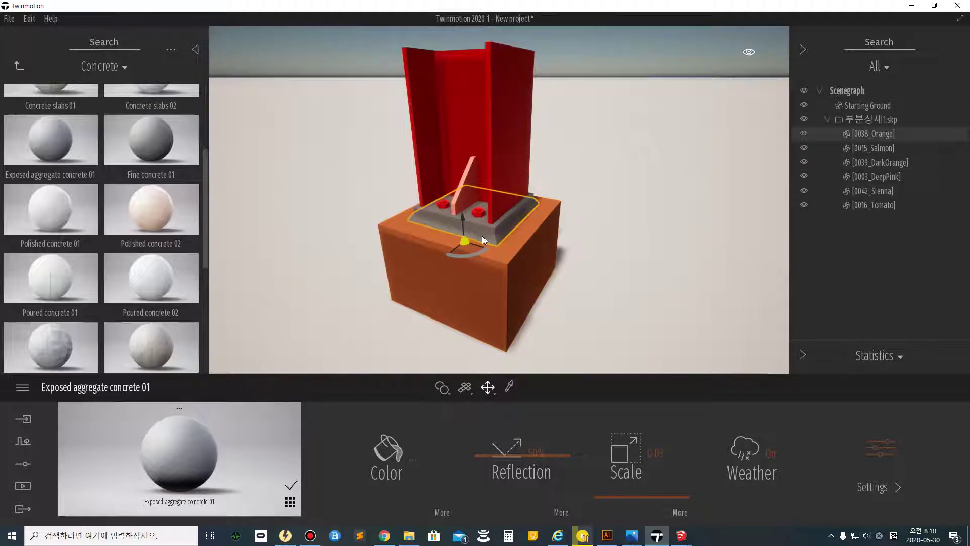
left_click(406, 463)
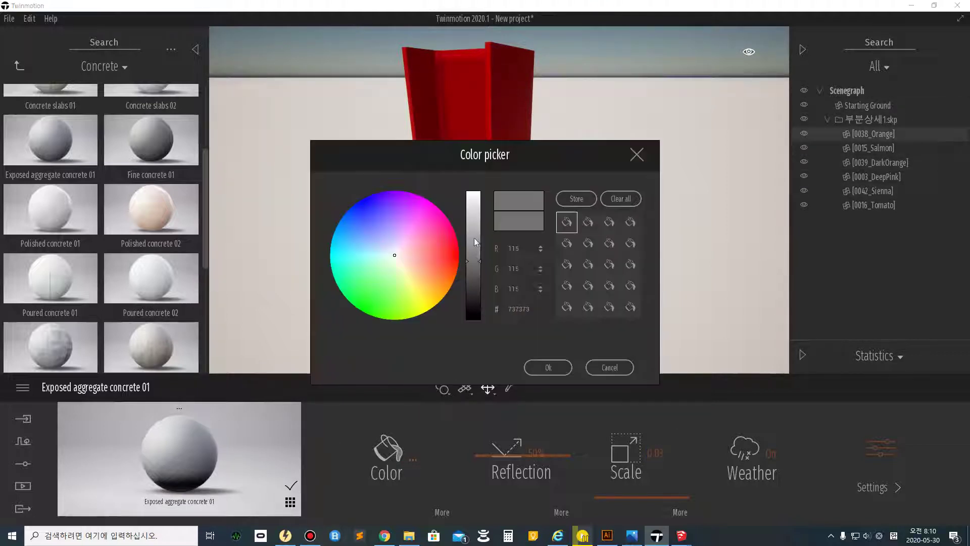
left_click_drag(495, 160, 715, 128)
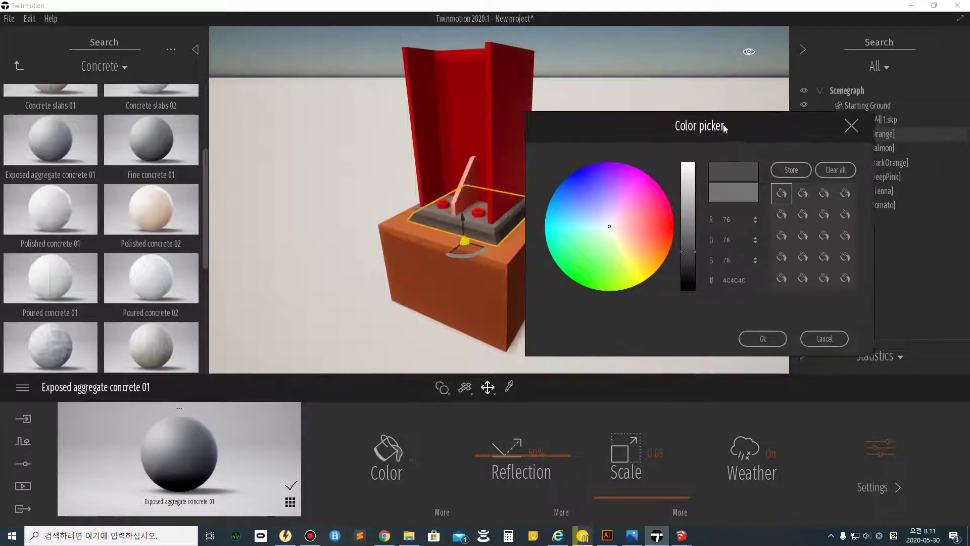
left_click_drag(699, 251, 692, 268)
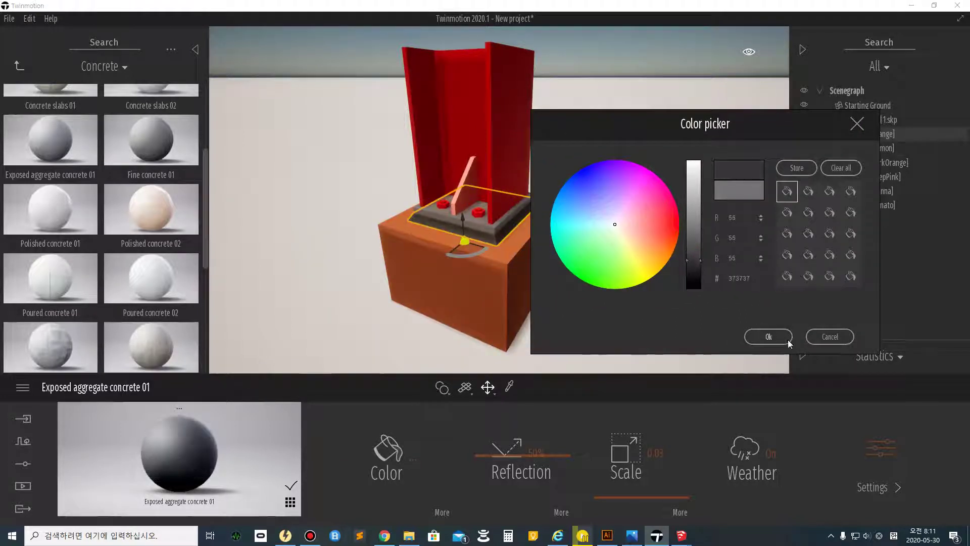
left_click(769, 336)
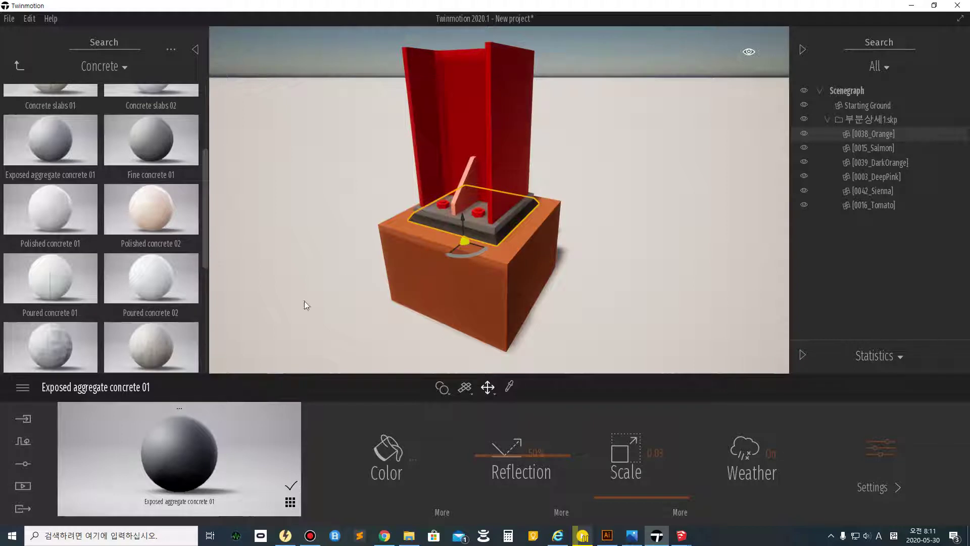
- Apply Poured concrete 03 from the Concrete materials to the orange foundation block
scroll(153, 328, "down", 2)
left_click_drag(61, 243, 513, 319)
left_click(684, 179)
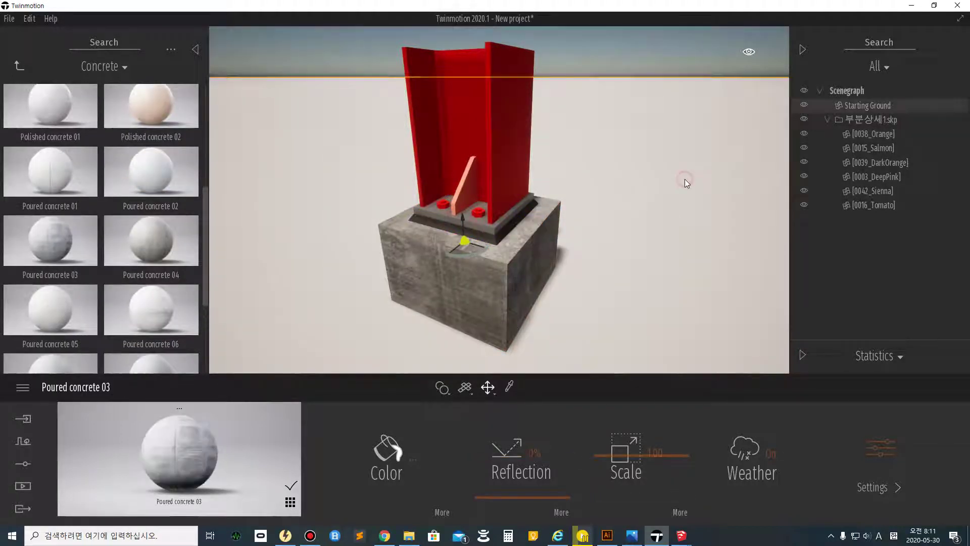
left_click(621, 51)
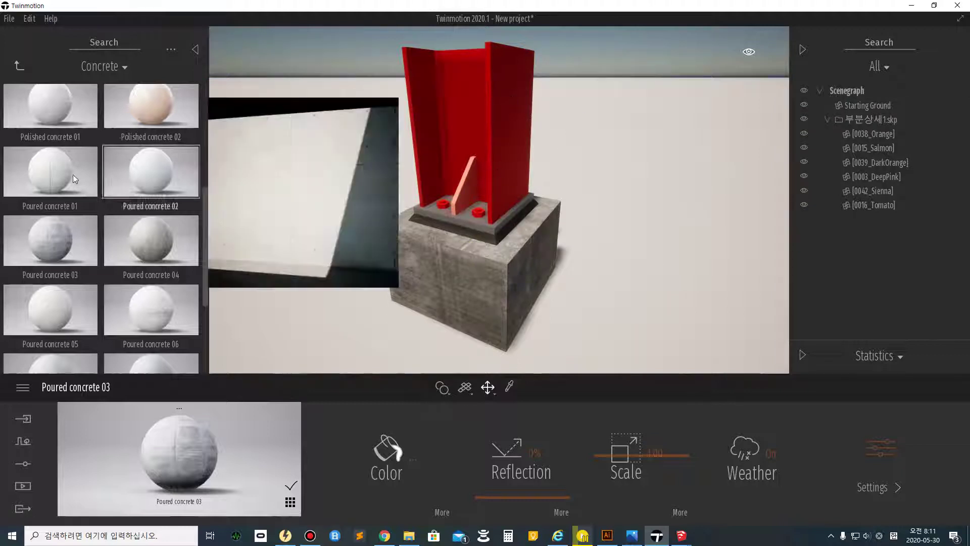
scroll(102, 241, "up", 1)
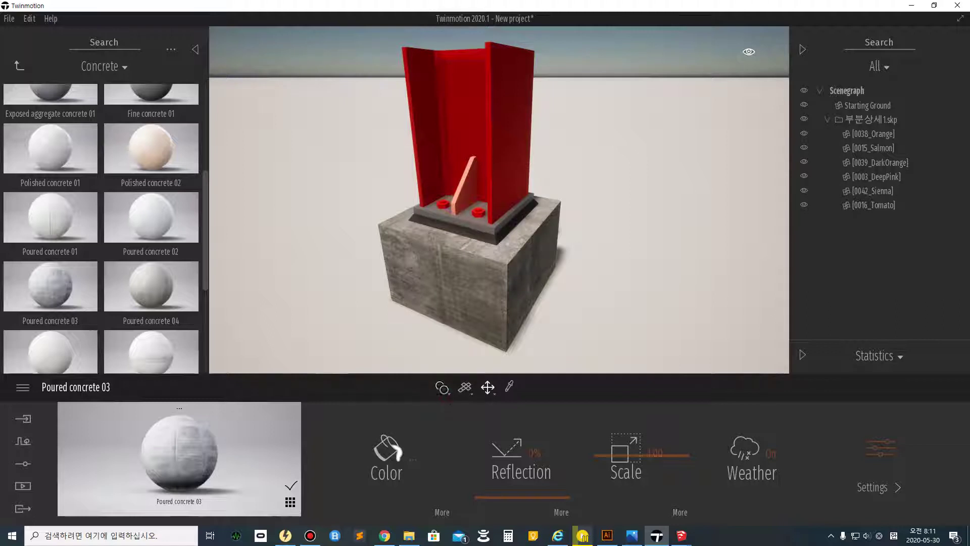
- Sample the materials of the stiffener rib and the column, and switch the material assignment mode to Apply to object
left_click(510, 387)
left_click(469, 188)
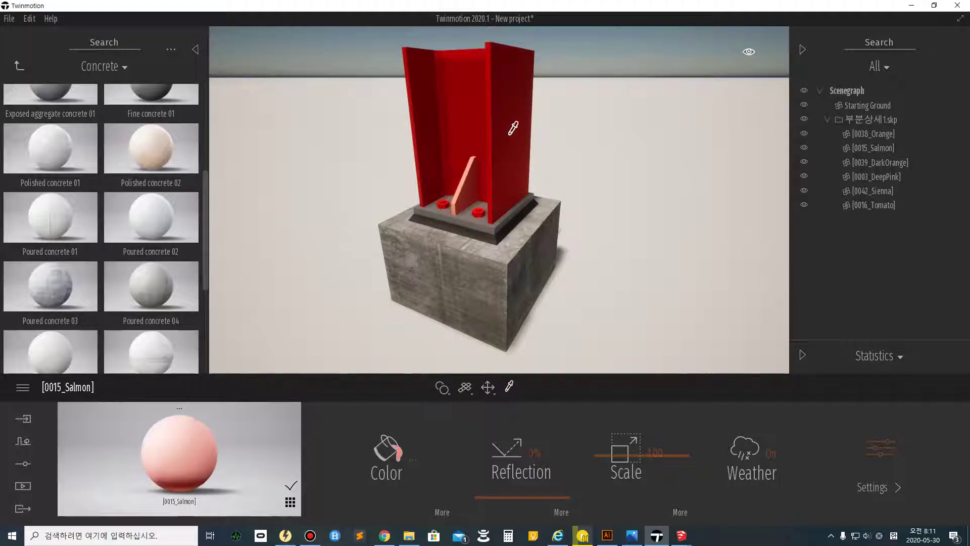
left_click(524, 116)
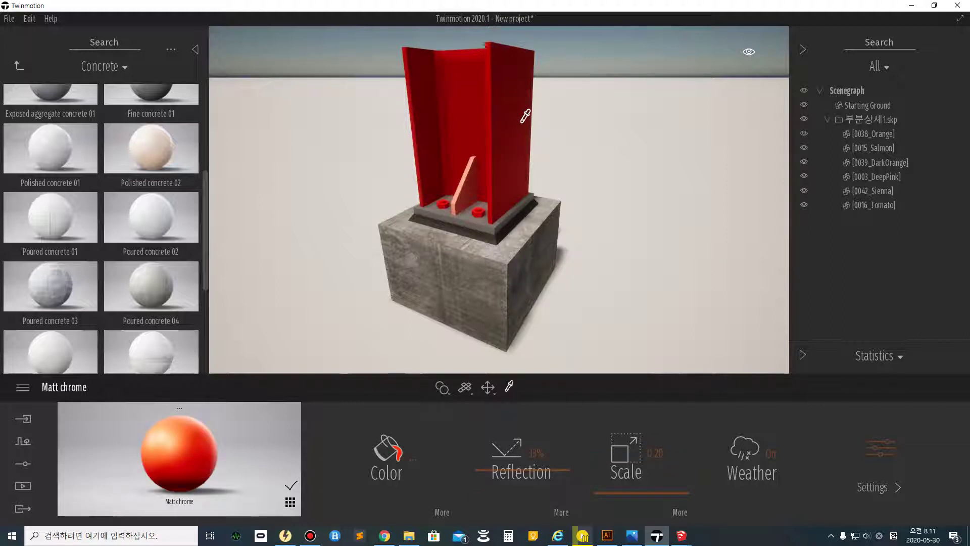
left_click(449, 394)
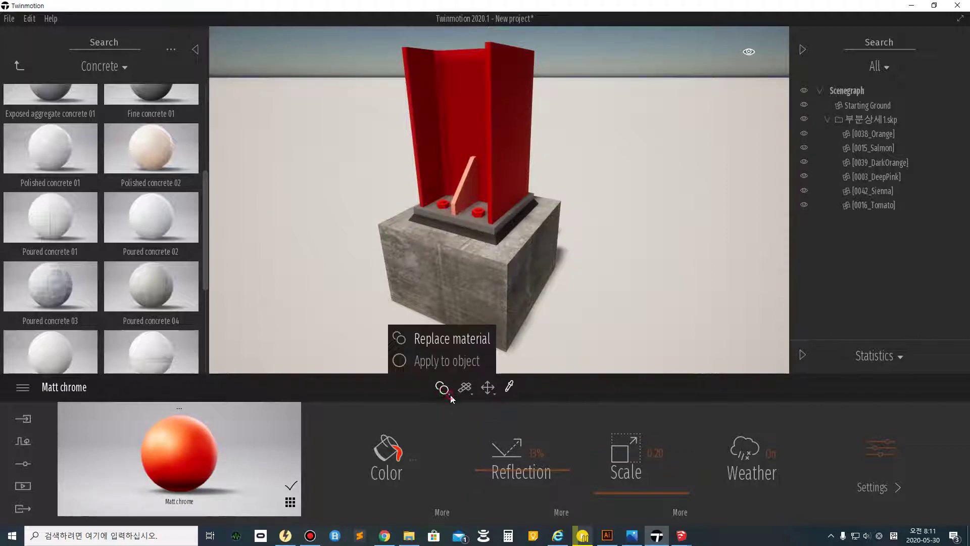
left_click(450, 395)
left_click(450, 395)
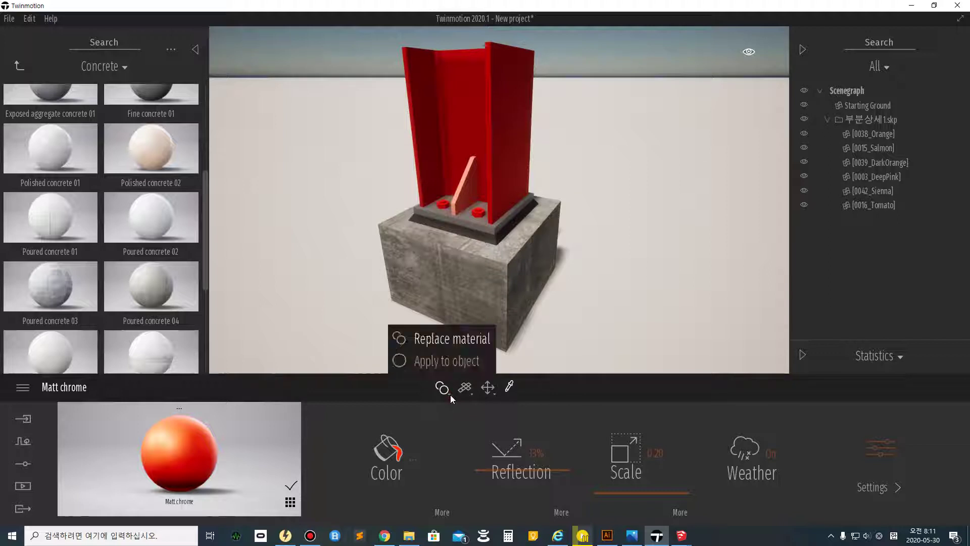
left_click(441, 361)
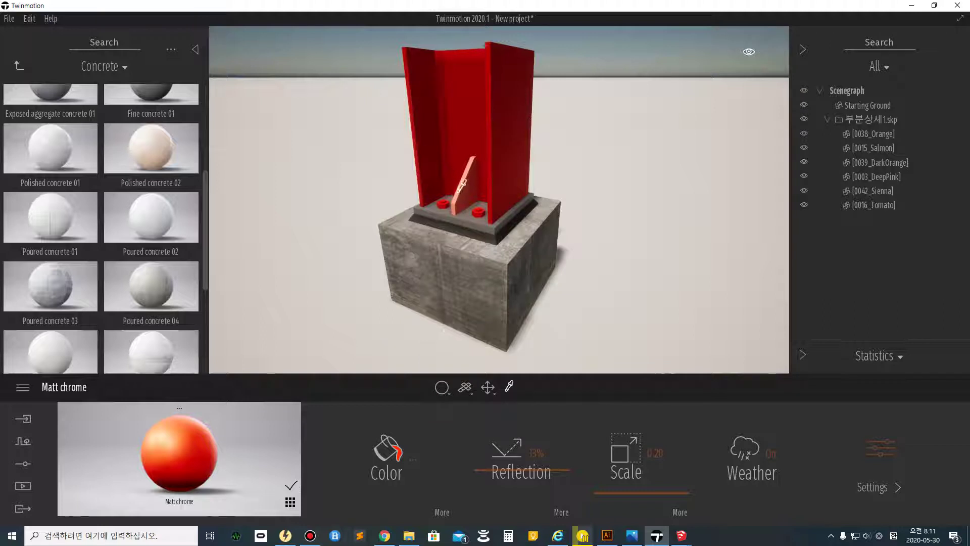
- Pick up the column's Matt chrome material and apply it to the salmon stiffener rib between the flanges
left_click(456, 196)
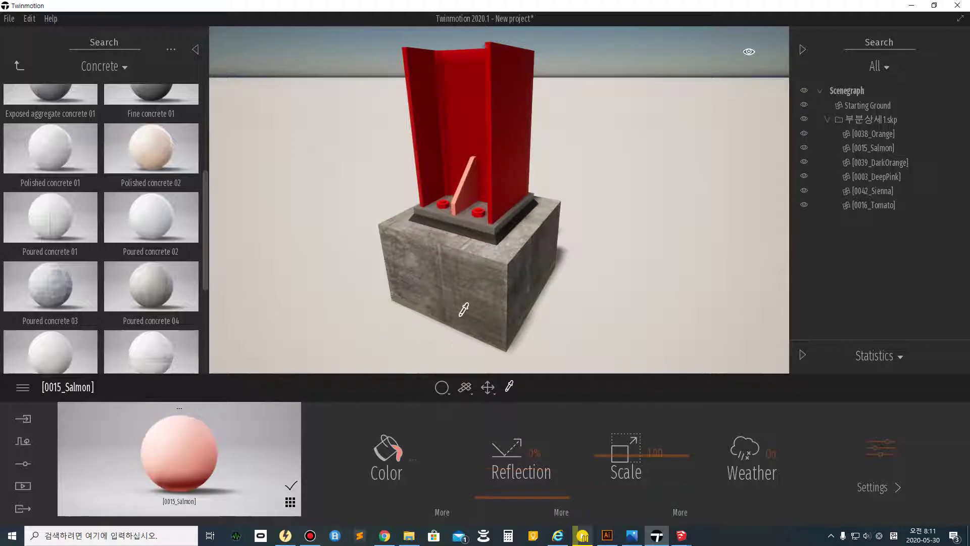
mouse_move(151, 95)
left_click(433, 101)
left_click_drag(189, 457, 474, 197)
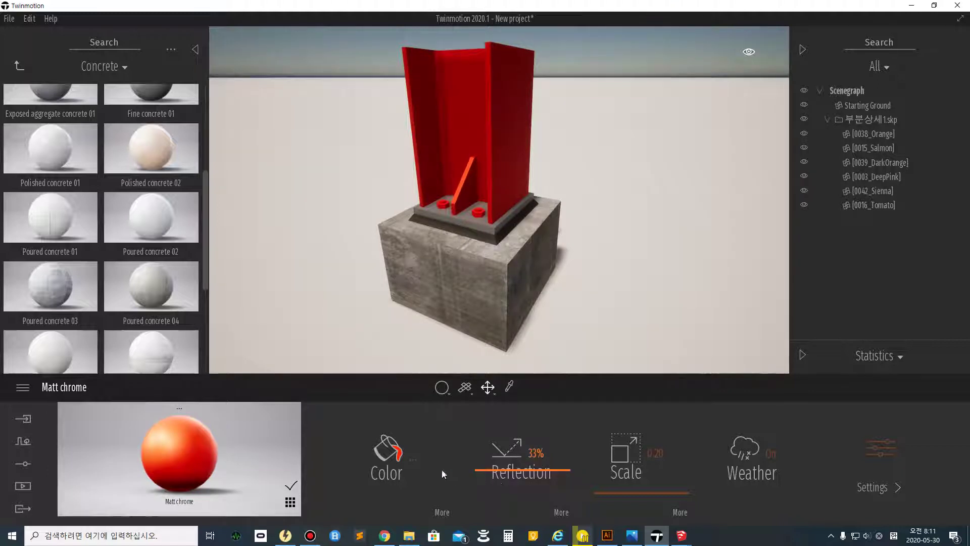
- Adjust the brightness of the Matt chrome color and bring it back to the full-brightness FF2500
left_click(387, 454)
left_click_drag(479, 228, 476, 183)
left_click(546, 369)
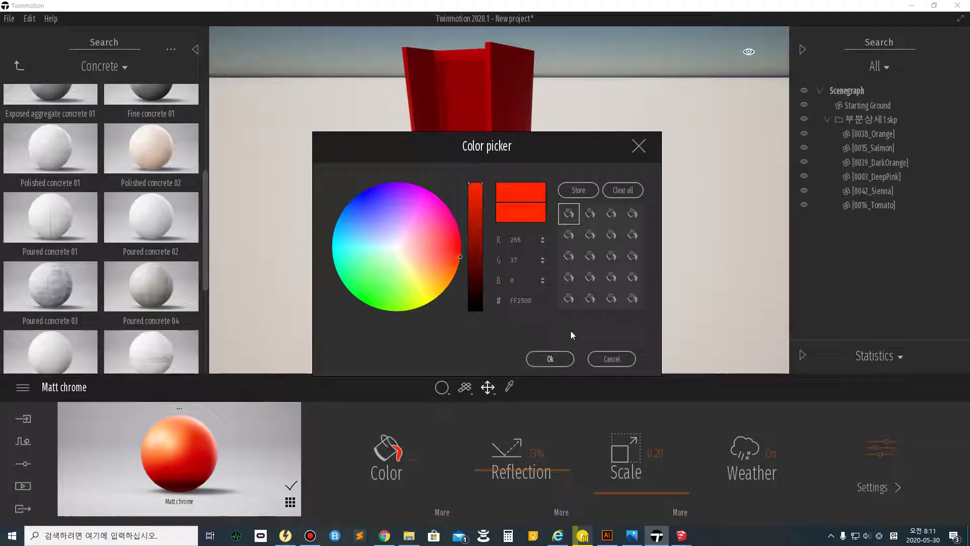
left_click(551, 359)
left_click(608, 189)
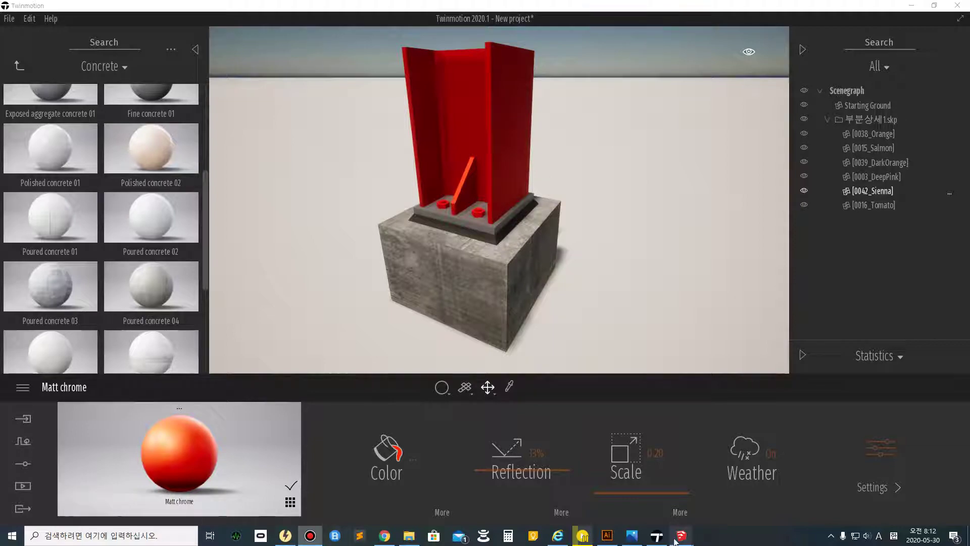
- With the connection details in 2014_철골공장_ALT1.jpg in Photos as reference, frame the column base in Twinmotion from above against the plain ground
left_click(631, 535)
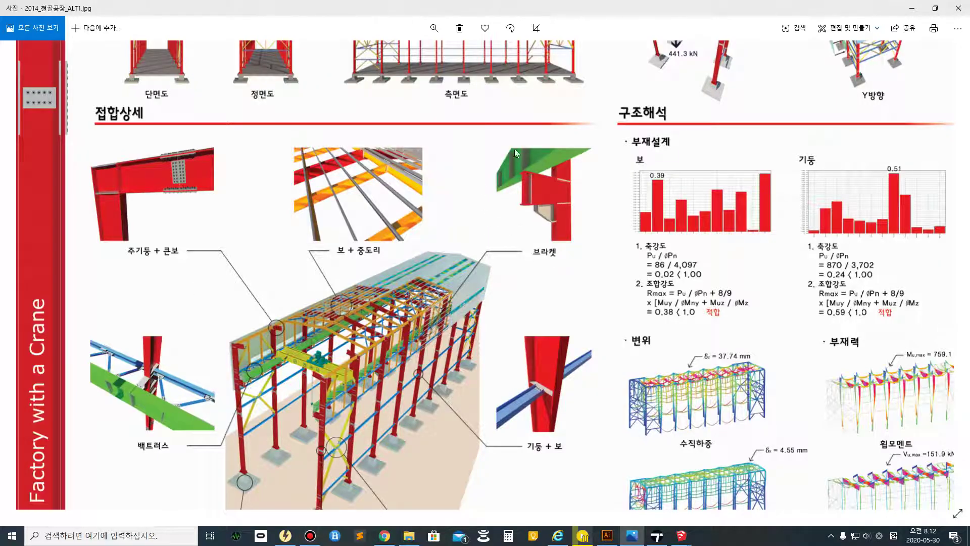
left_click(914, 9)
right_click_drag(485, 228, 485, 253)
key("e")
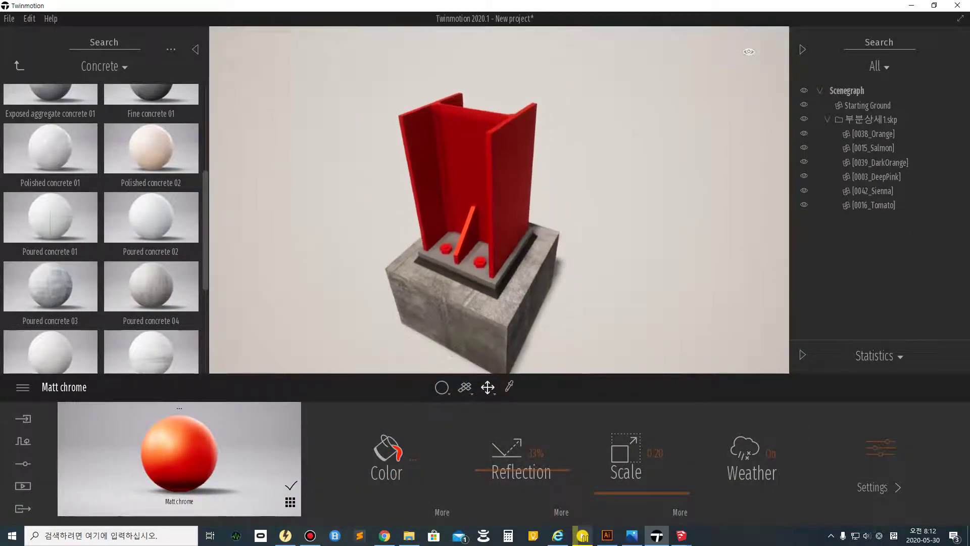
key("s")
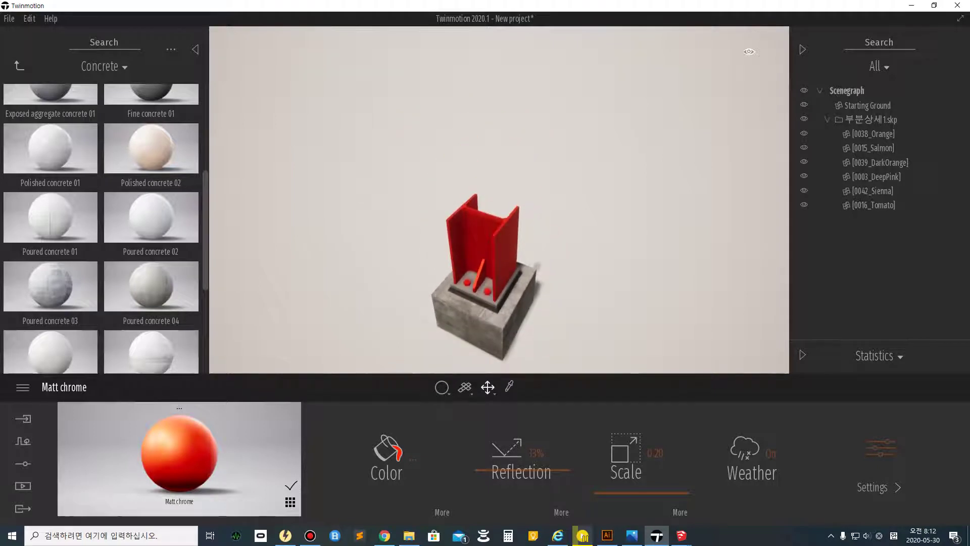
key("q")
mouse_move(485, 227)
right_mouse_down()
mouse_move(485, 209)
mouse_move(485, 225)
mouse_move(470, 227)
right_mouse_up()
key("w")
key("e")
key("d")
key("a")
key("d")
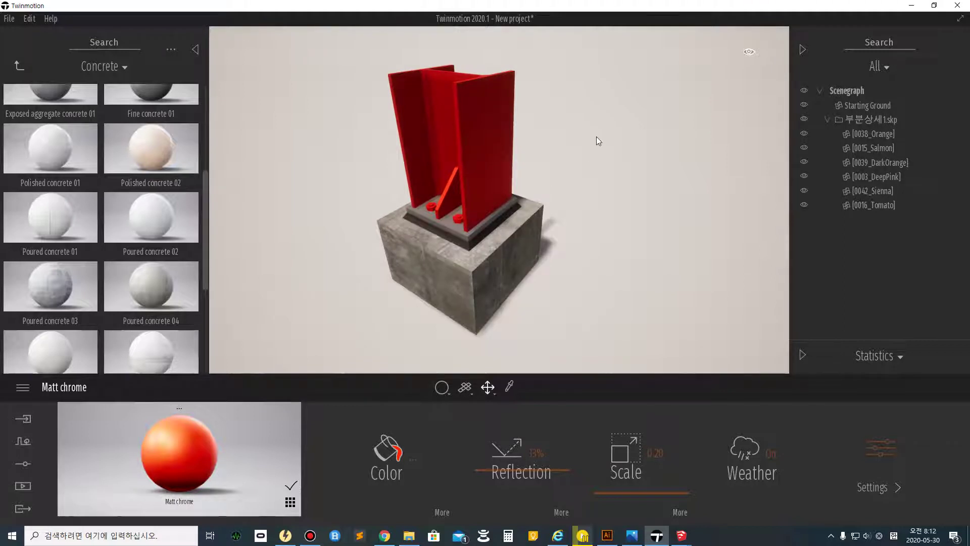
mouse_move(422, 108)
right_mouse_down()
mouse_move(468, 99)
mouse_move(410, 109)
right_mouse_up()
key("a")
key("w")
key("d")
key("a")
- Save the project as 12week in the 스케치업_12주차 folder
left_click(9, 19)
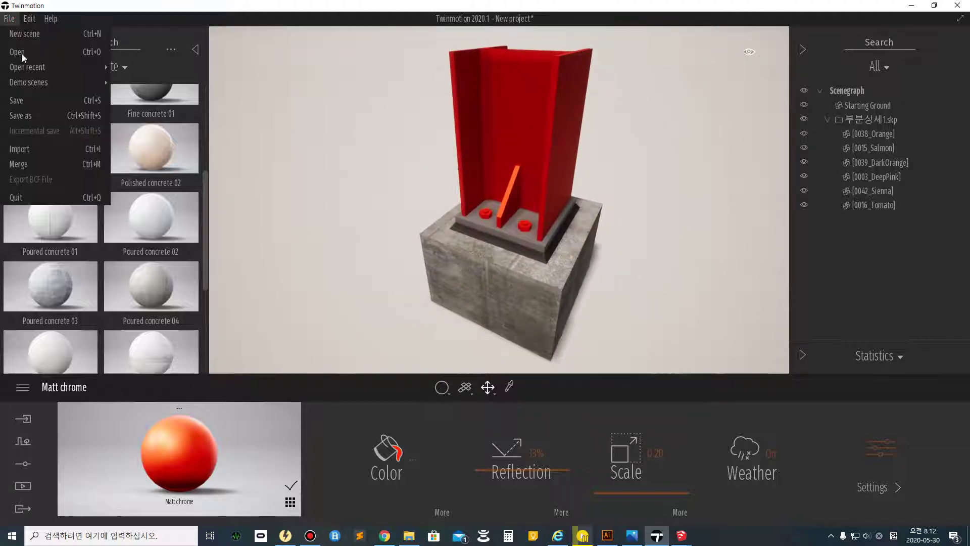
left_click(42, 104)
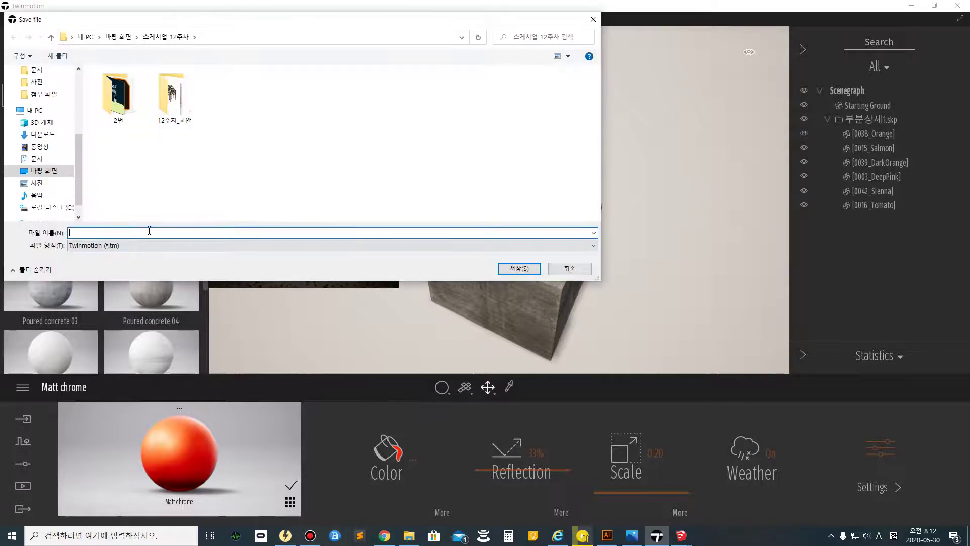
type("12")
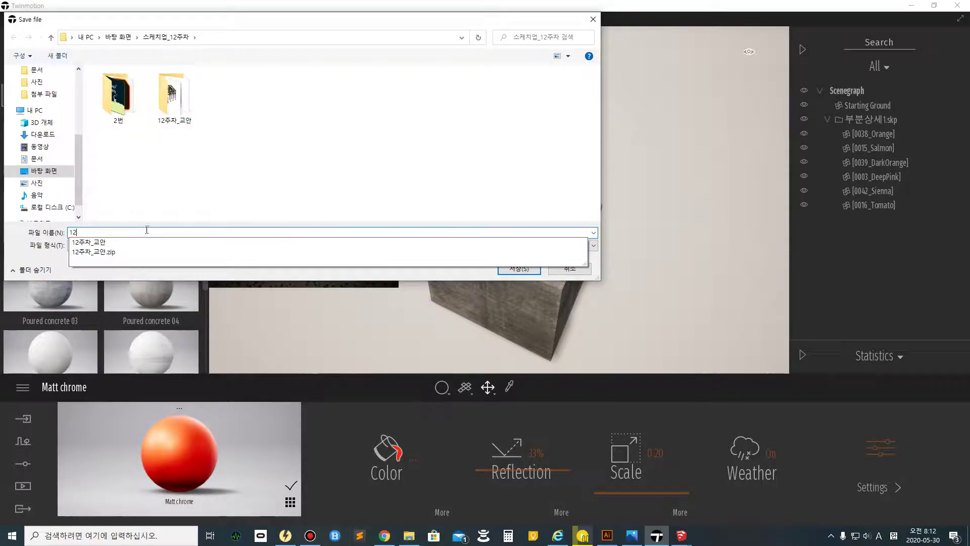
type("week")
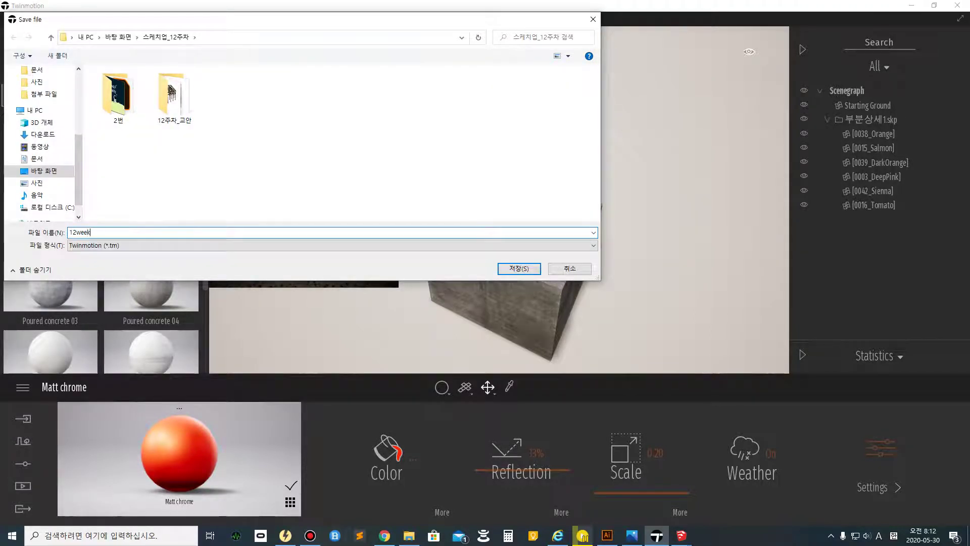
key("Return")
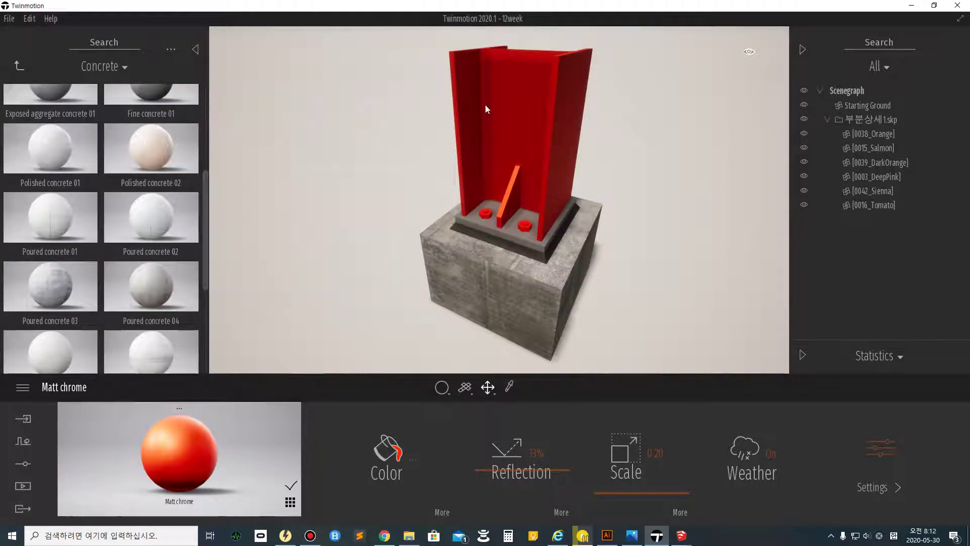
- Create a media image from the current view of the column base and open its settings
left_click(23, 485)
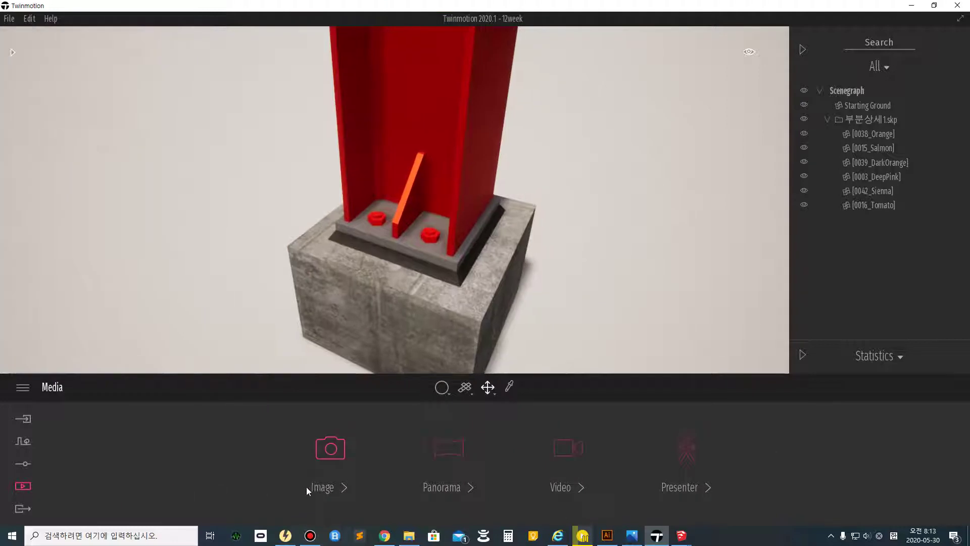
left_click(124, 449)
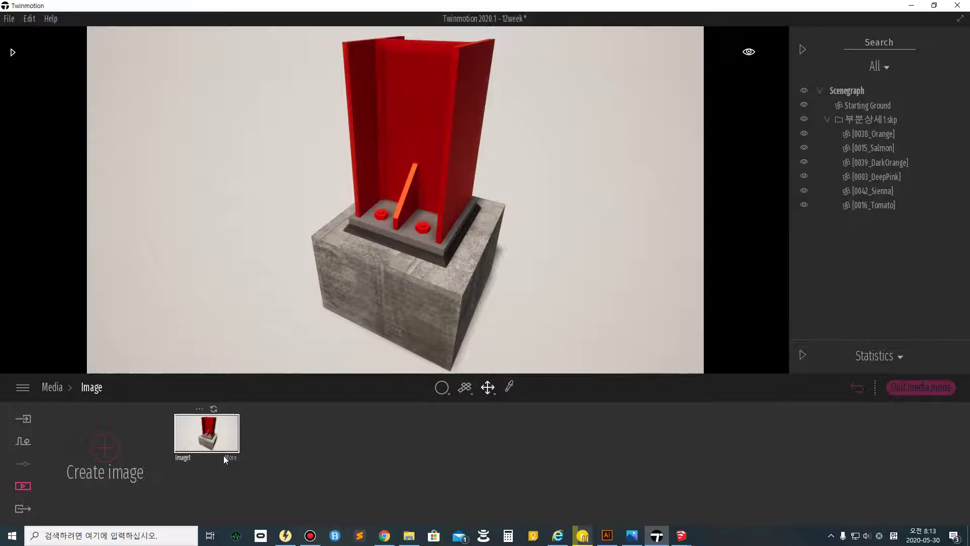
left_click(225, 459)
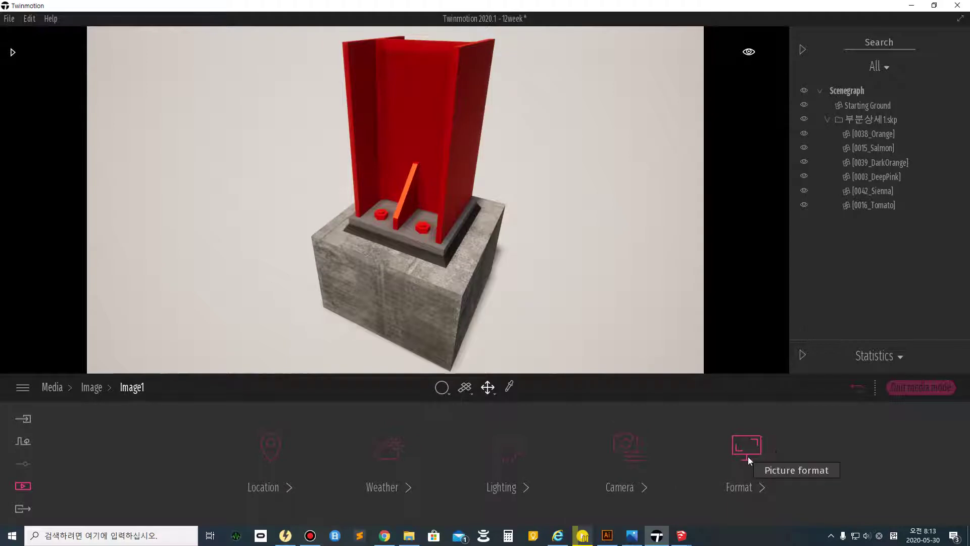
- Reopen the image's format settings and change its output size to Custom
left_click(22, 486)
left_click(328, 446)
mouse_move(192, 462)
left_click(230, 458)
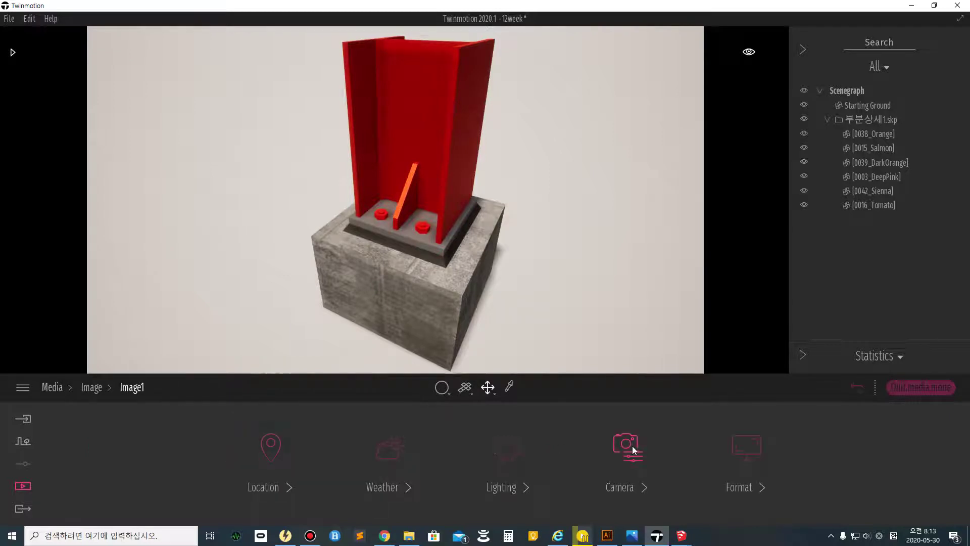
left_click(745, 449)
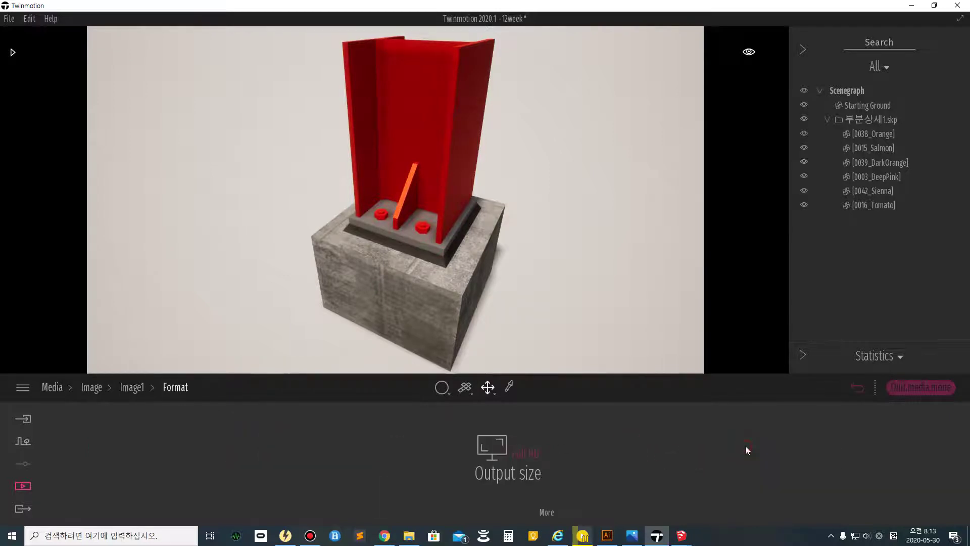
left_click(520, 457)
left_click(517, 413)
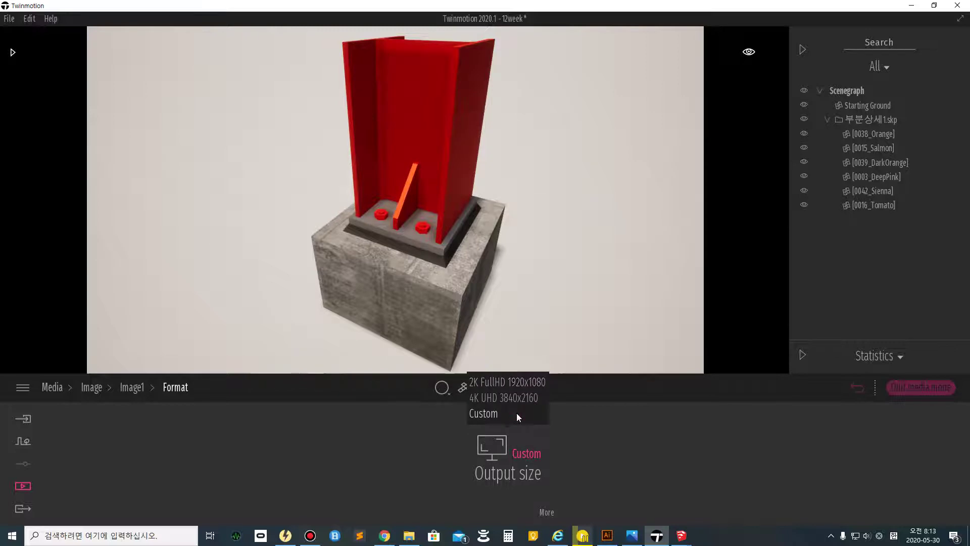
- Set the image's custom output size to a width of 640 and a height of 480
left_click(550, 513)
left_click(459, 452)
left_click(456, 453)
left_click_drag(456, 454, 484, 449)
type("640")
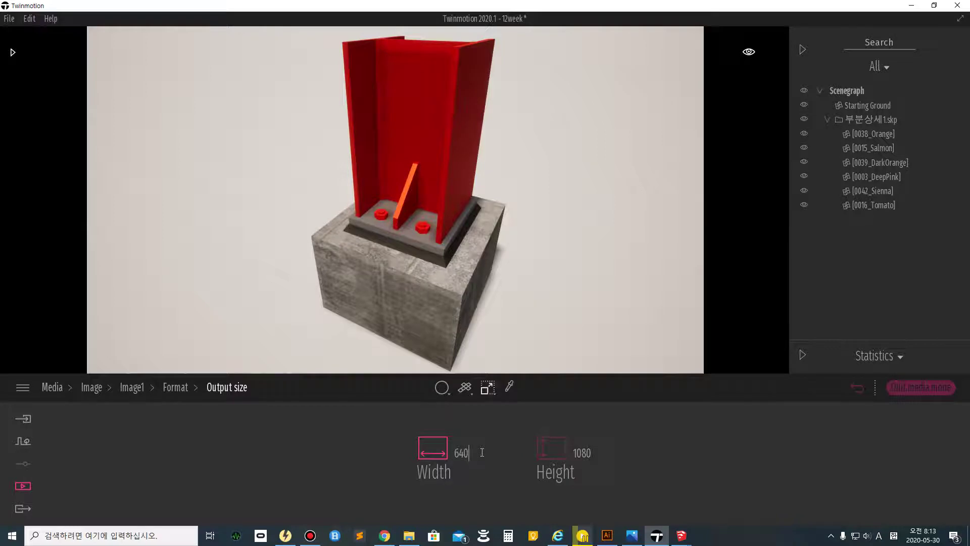
left_click(581, 453)
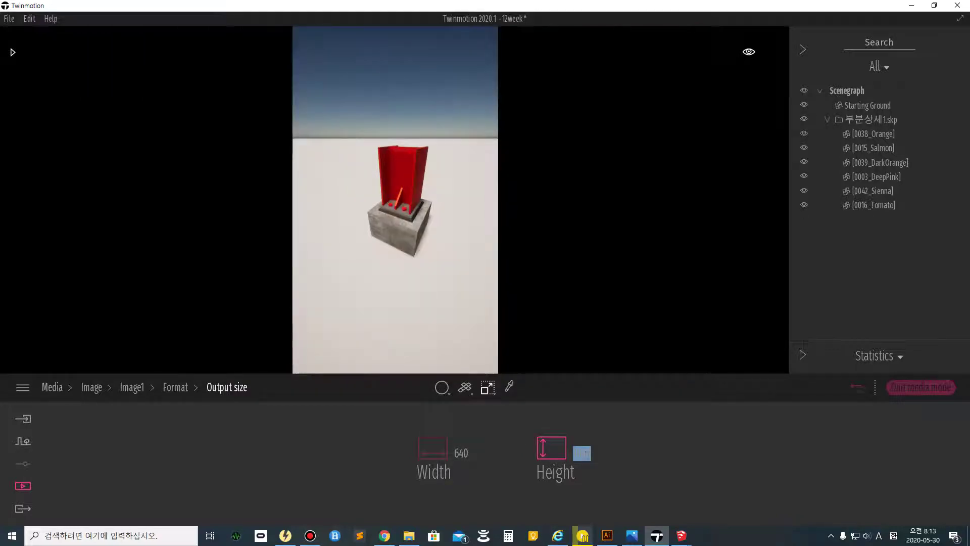
type("480")
key("Return")
scroll(524, 281, "up", 3)
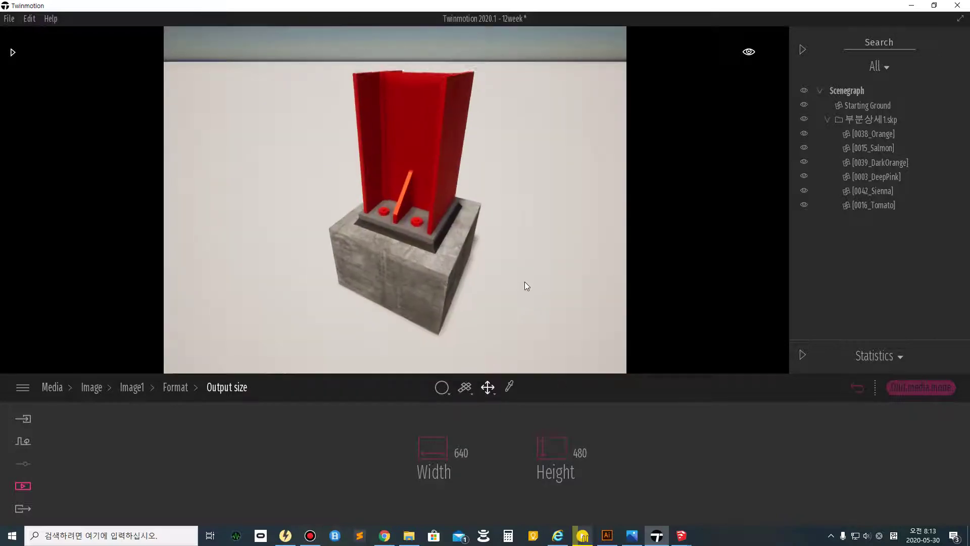
scroll(525, 280, "down", 3)
right_click_drag(500, 211, 501, 242)
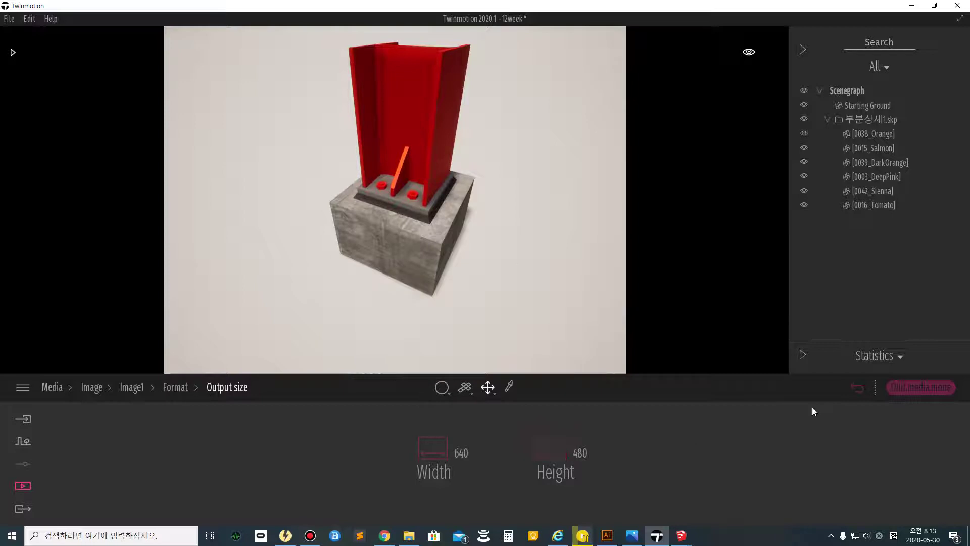
- Reopen the image's format settings and set its output size to 2K FullHD 1920x1080
left_click(854, 386)
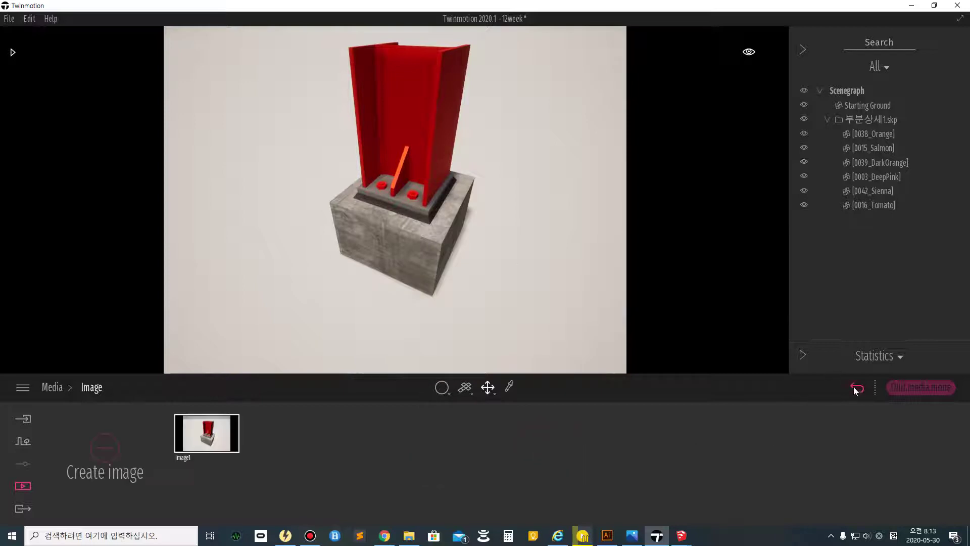
double_click(228, 454)
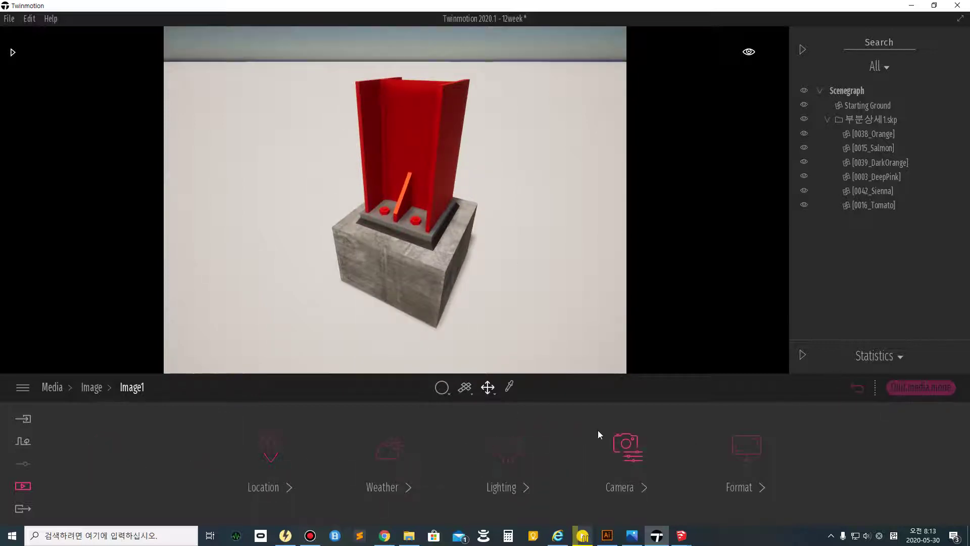
left_click(731, 449)
left_click(528, 452)
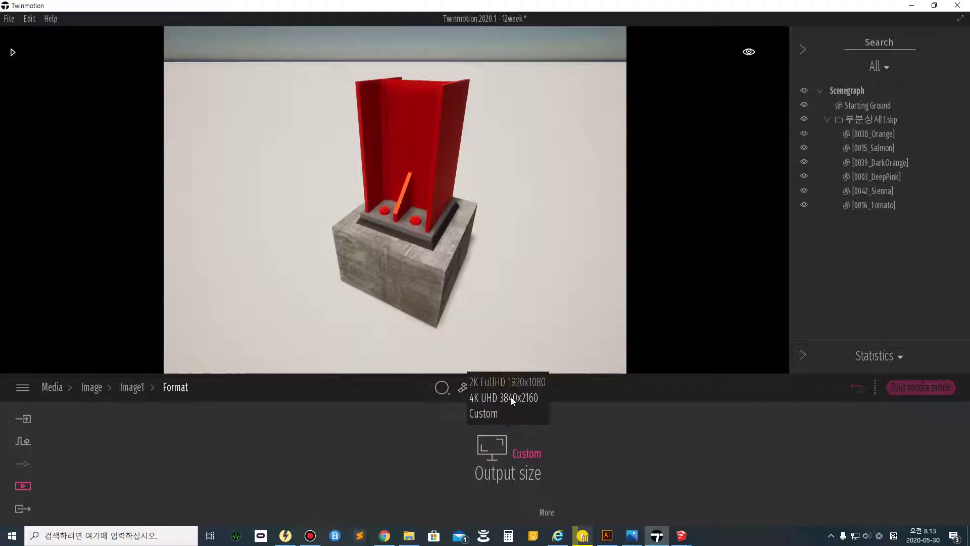
left_click(514, 382)
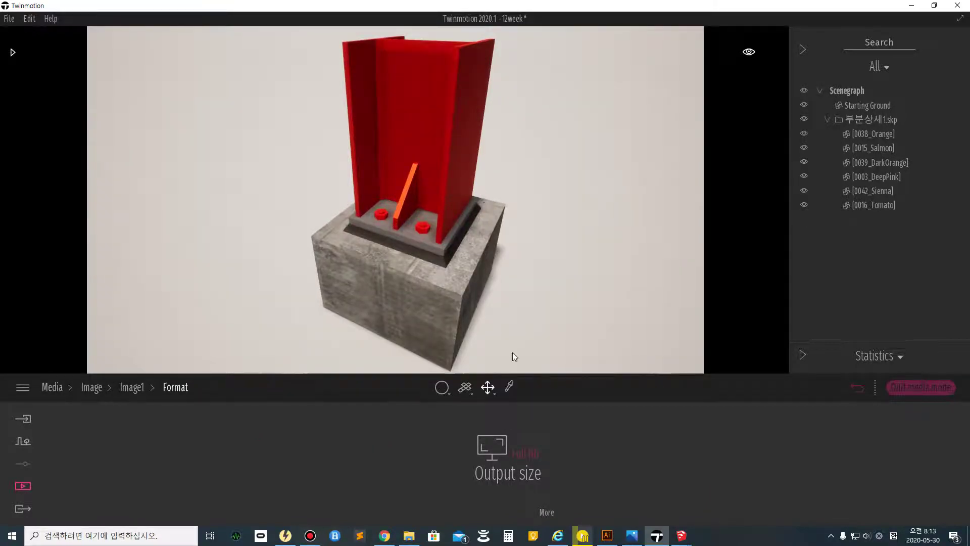
- Quit media mode, frame the whole column base, and select Image1 as the image to export
left_click(927, 387)
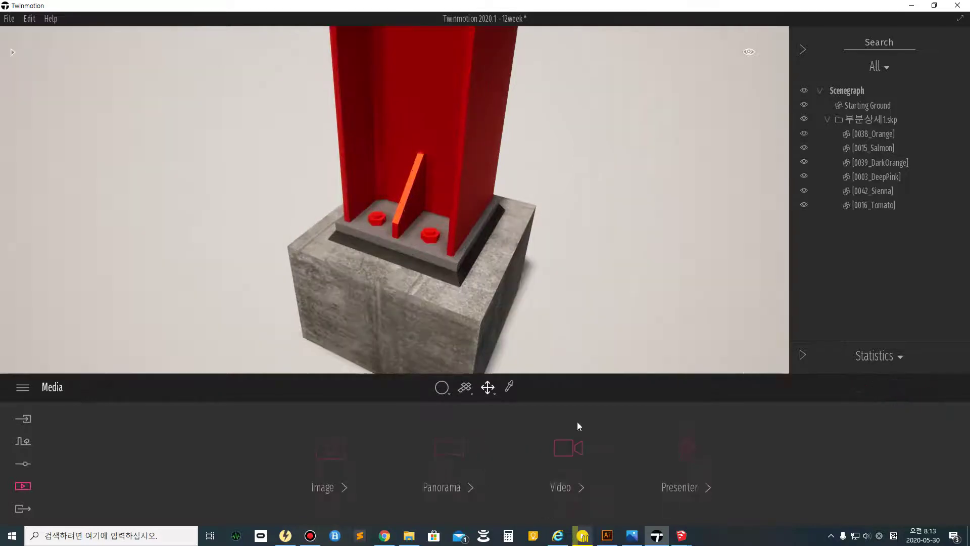
scroll(411, 224, "down", 4)
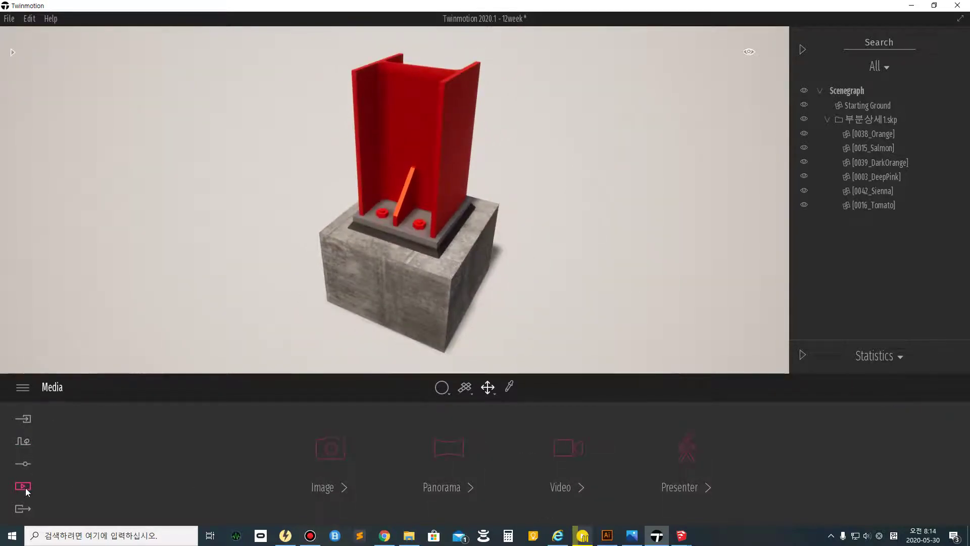
left_click(23, 508)
left_click(220, 455)
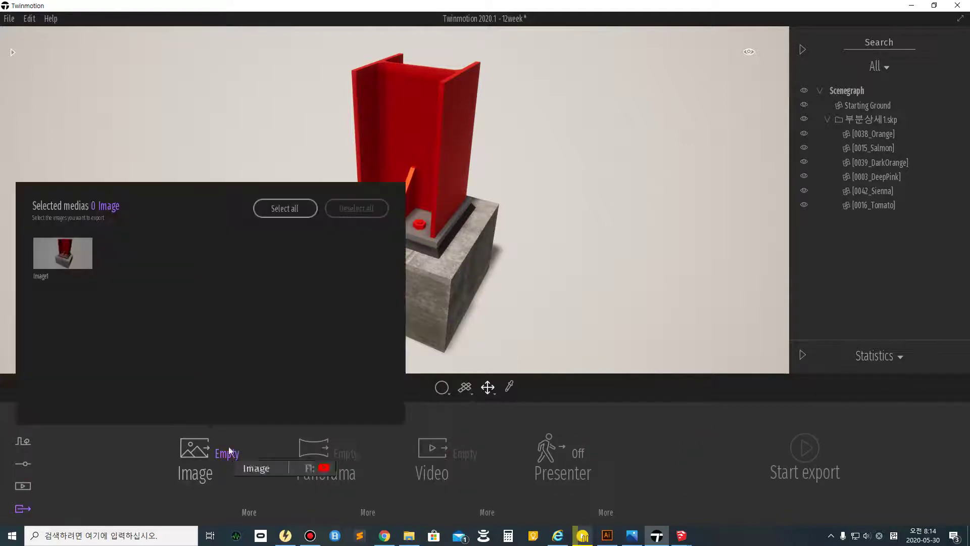
left_click(78, 252)
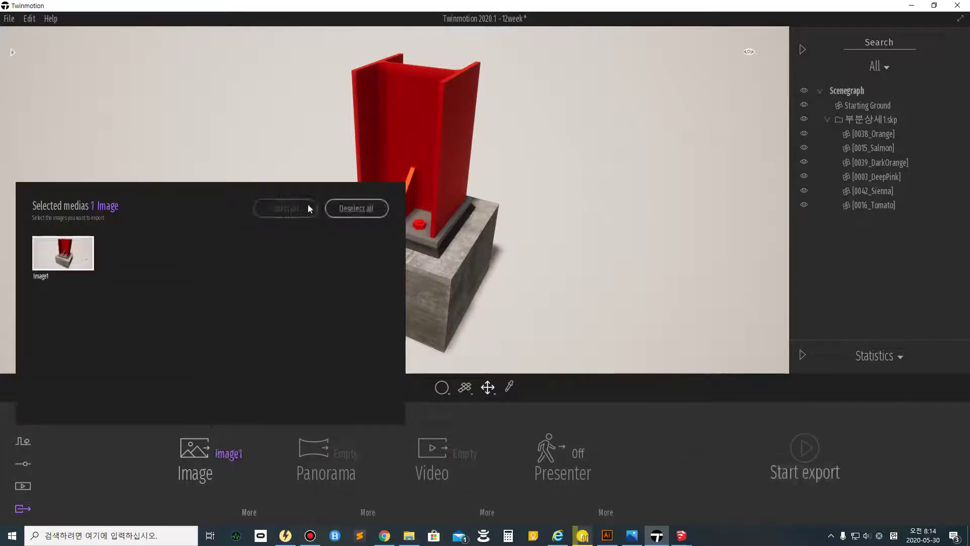
left_click(805, 470)
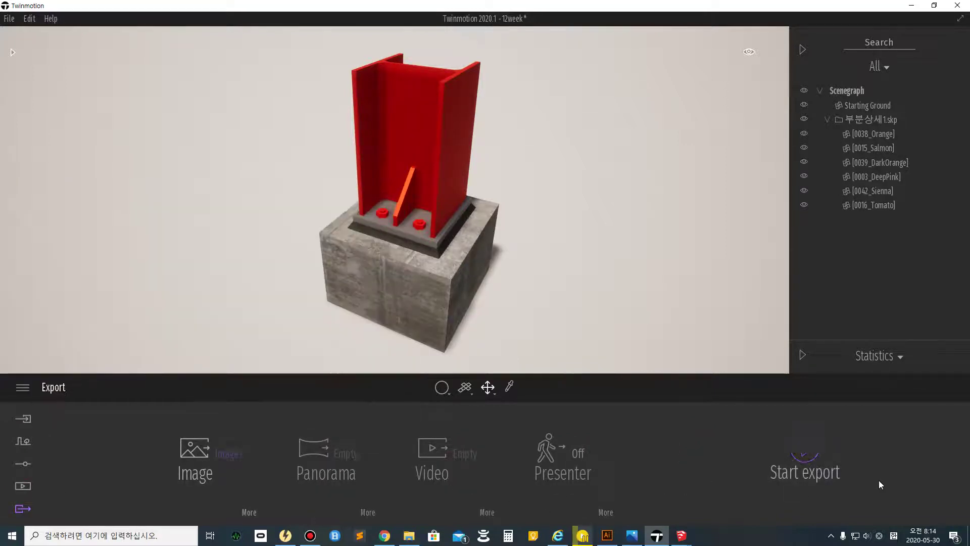
- Start the export and create a folder named export_image inside the desktop folder 스케치업_12주차
left_click(811, 457)
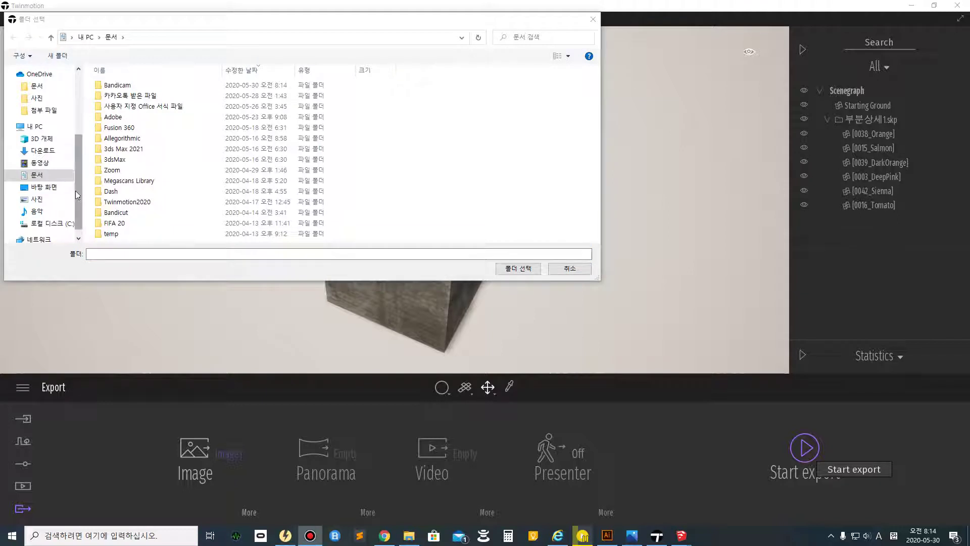
left_click(44, 187)
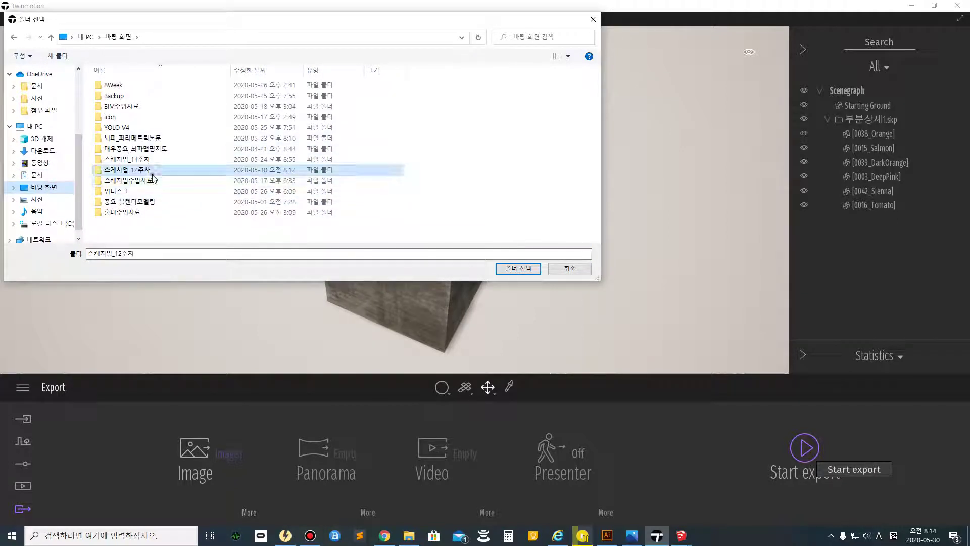
double_click(151, 170)
left_click(266, 172)
right_click(267, 172)
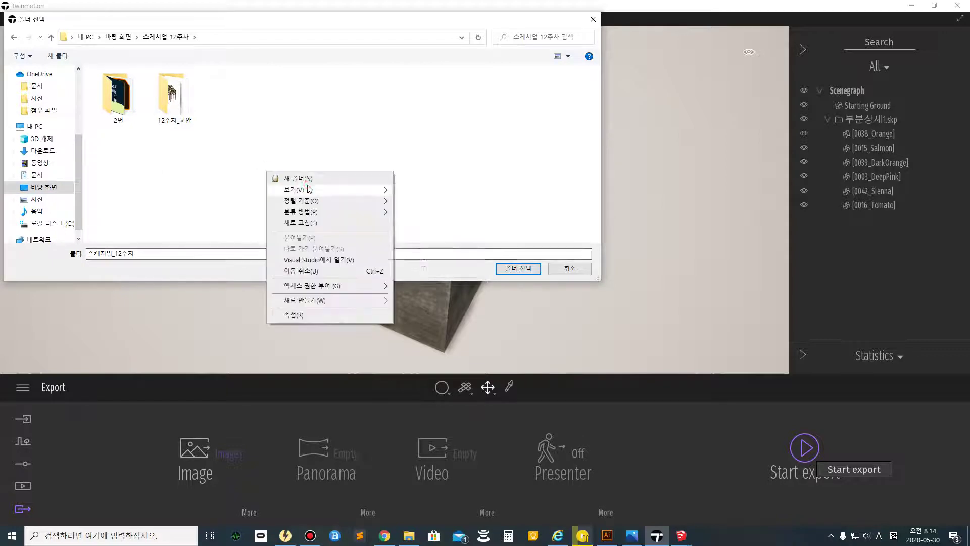
left_click(321, 178)
type("export_image")
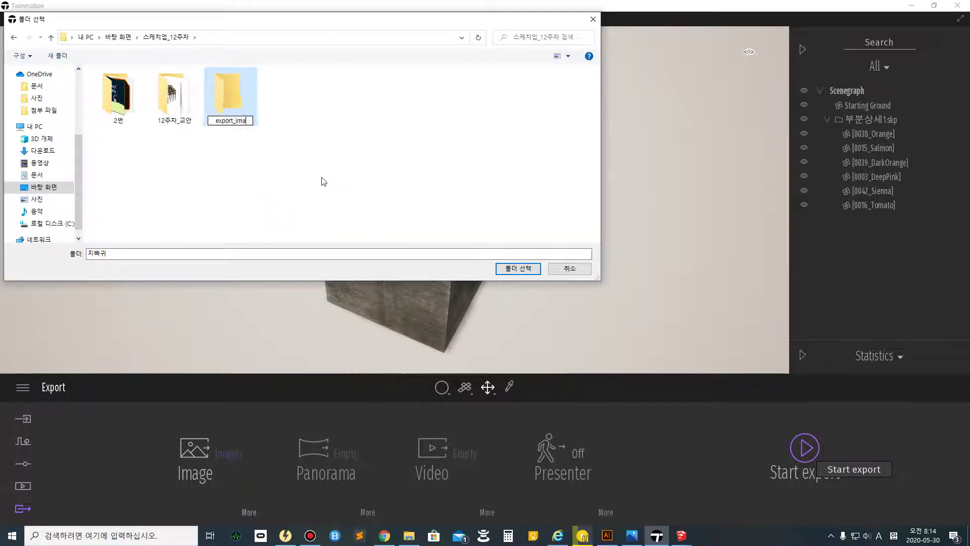
key("Return")
key("Return")
- Choose the export_image folder as the destination and run the image export
left_click(251, 254)
type("1")
double_click(161, 256)
type("1")
left_click(518, 272)
left_click(551, 271)
left_click(115, 254)
key("BackSpace")
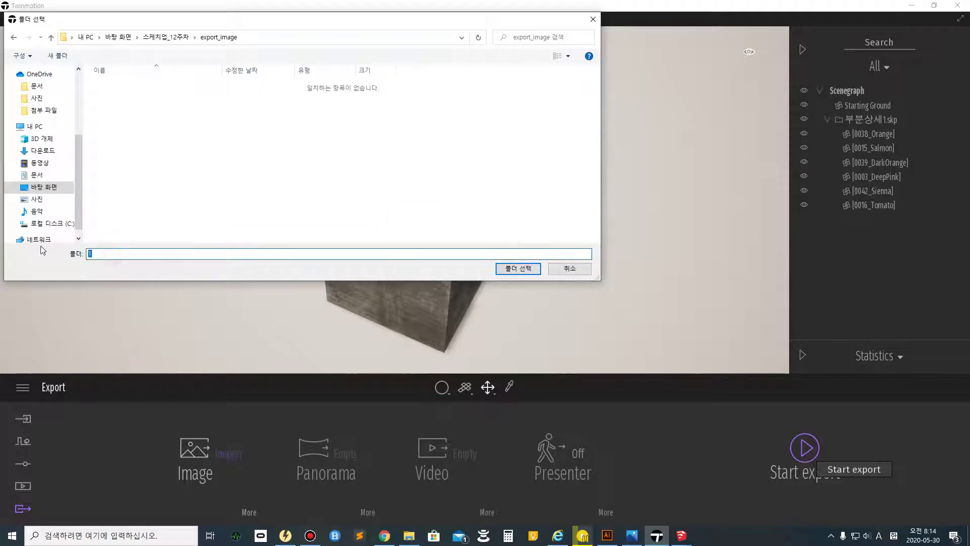
left_click(509, 272)
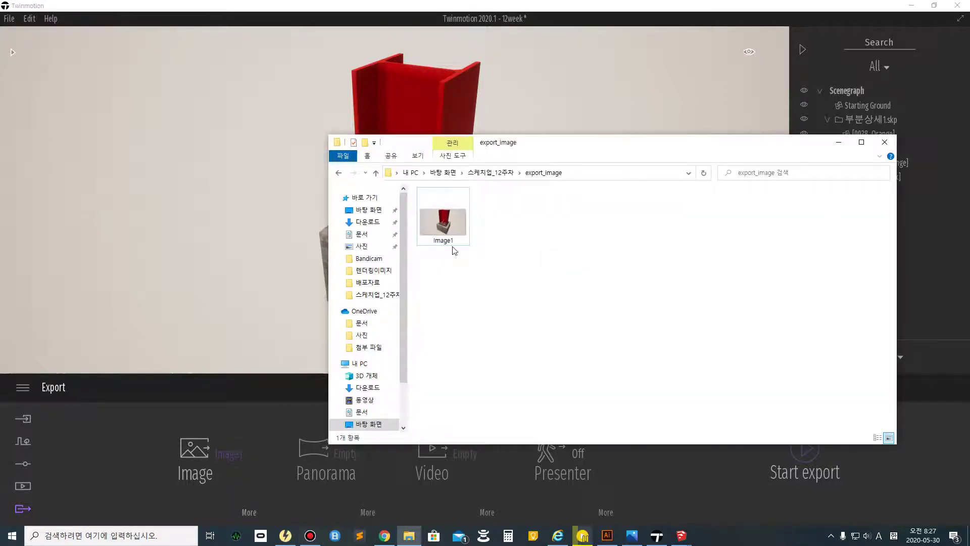
- View the exported Image1 file from the export_image folder in the photo viewer, and close the viewer
right_click(448, 234)
left_click(429, 296)
double_click(442, 226)
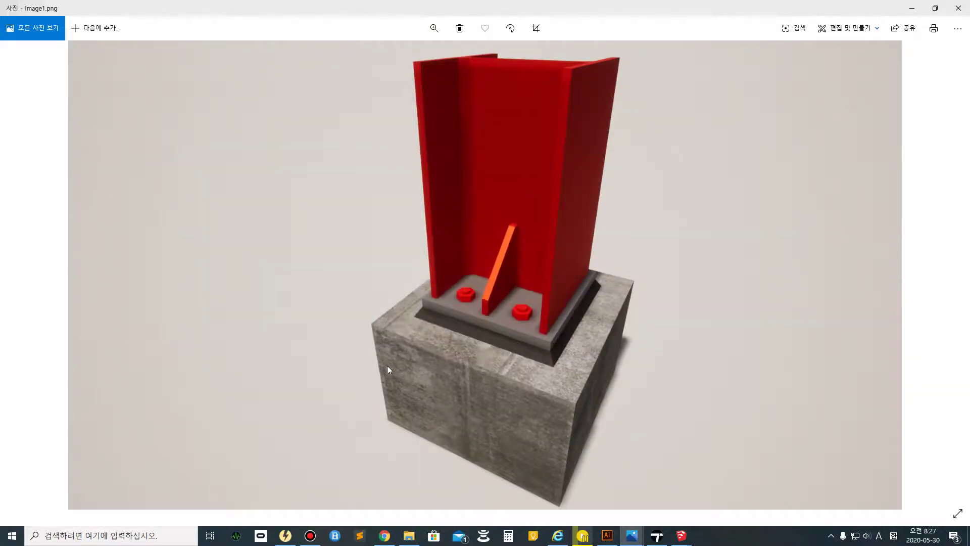
left_click(958, 8)
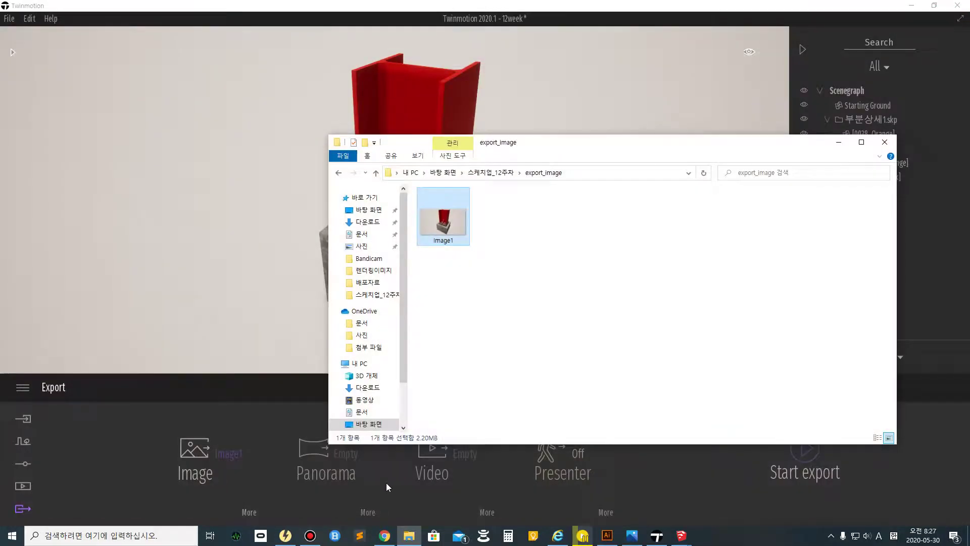
- Launch Photoshop, open Image1 from the export_image folder in it, and minimize the file browser
left_click(12, 535)
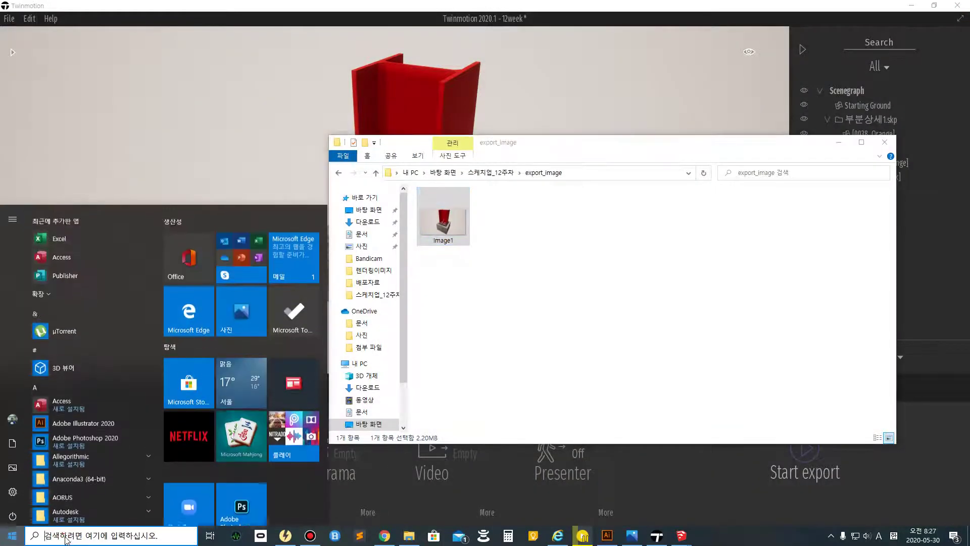
left_click(229, 500)
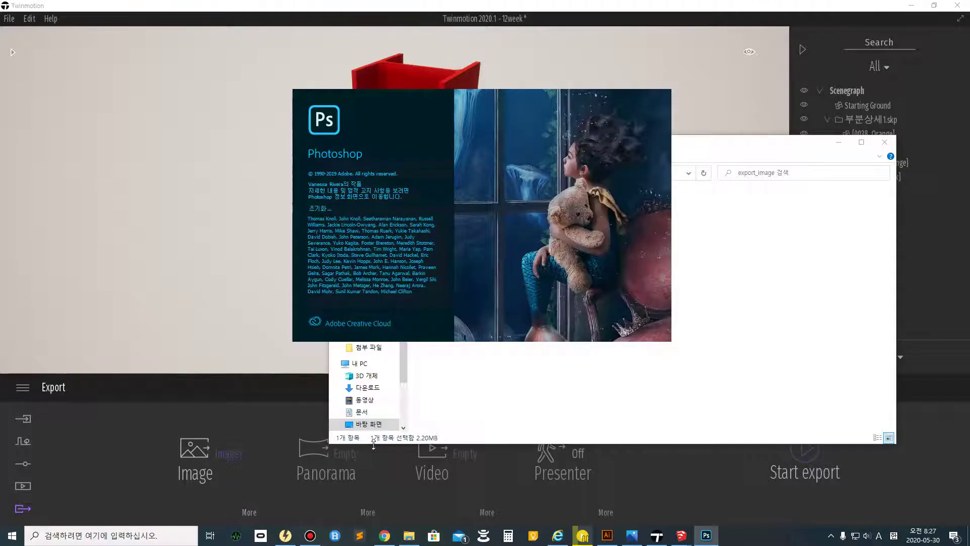
left_click(672, 395)
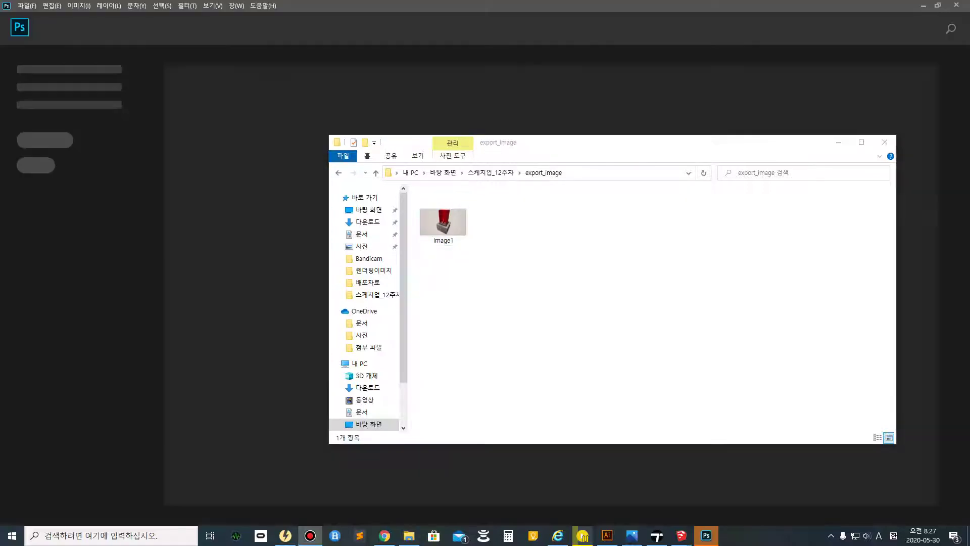
left_click_drag(443, 224, 265, 87)
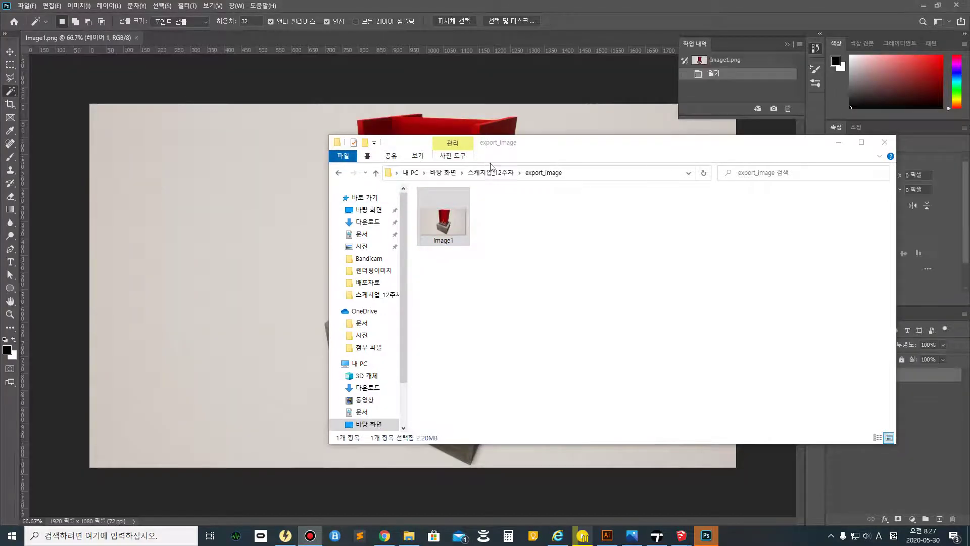
left_click(837, 144)
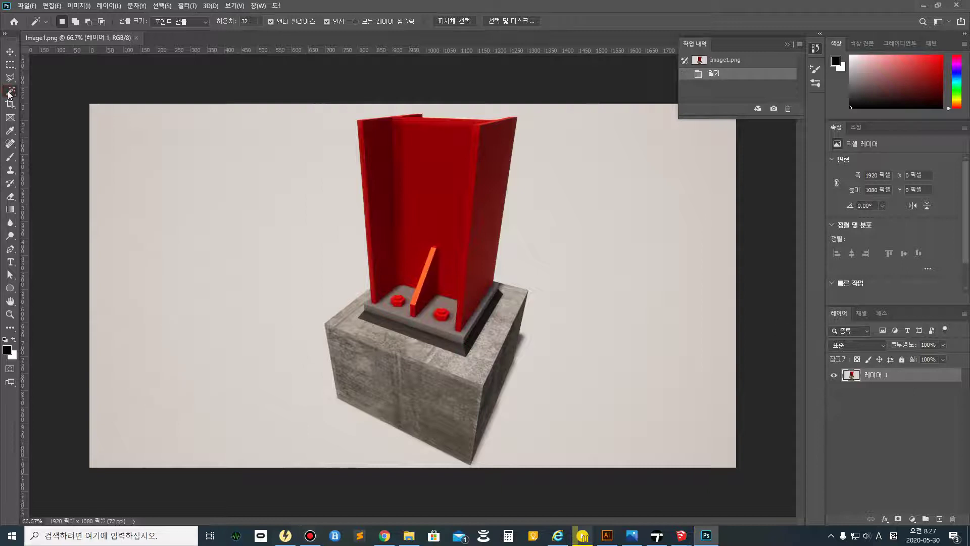
- Delete the light background selected with the Magic Wand, and crop the canvas closely around the column base to 669 x 1080 pixels
left_click(210, 245)
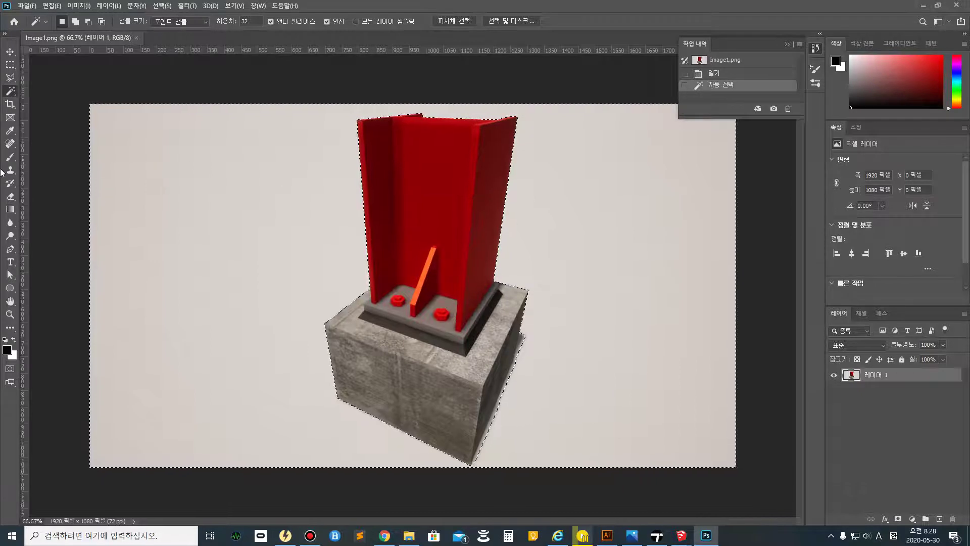
key("Delete")
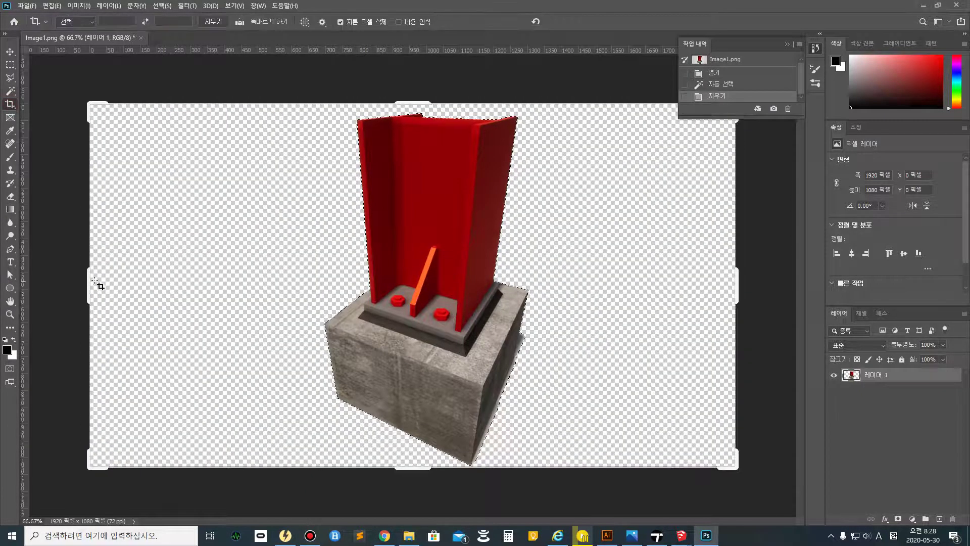
left_click_drag(96, 283, 206, 288)
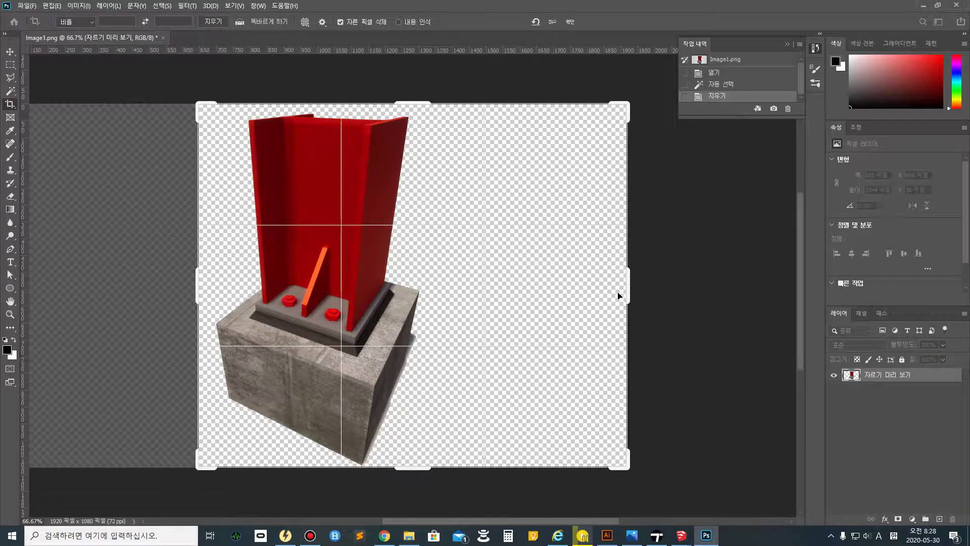
left_click_drag(625, 289, 536, 288)
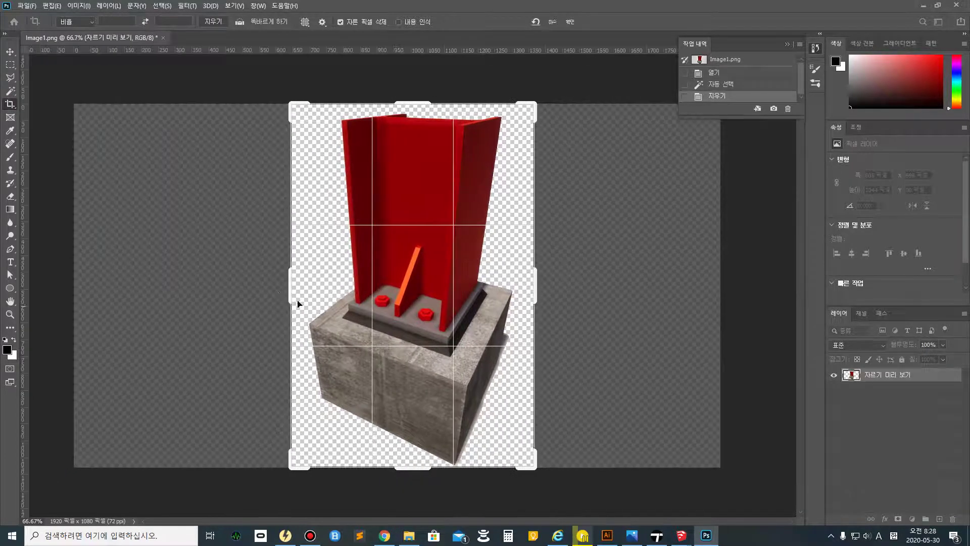
left_click_drag(286, 287, 295, 288)
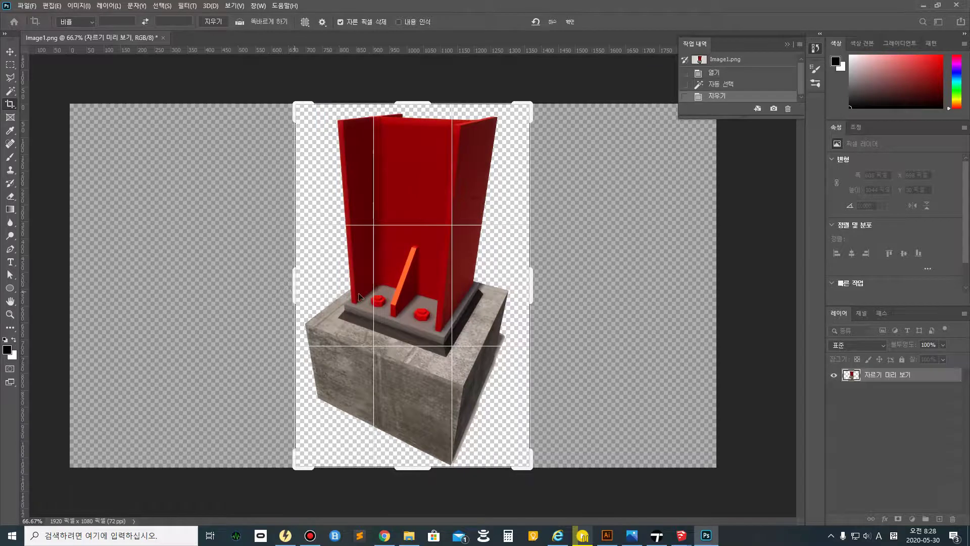
left_click_drag(529, 281, 521, 282)
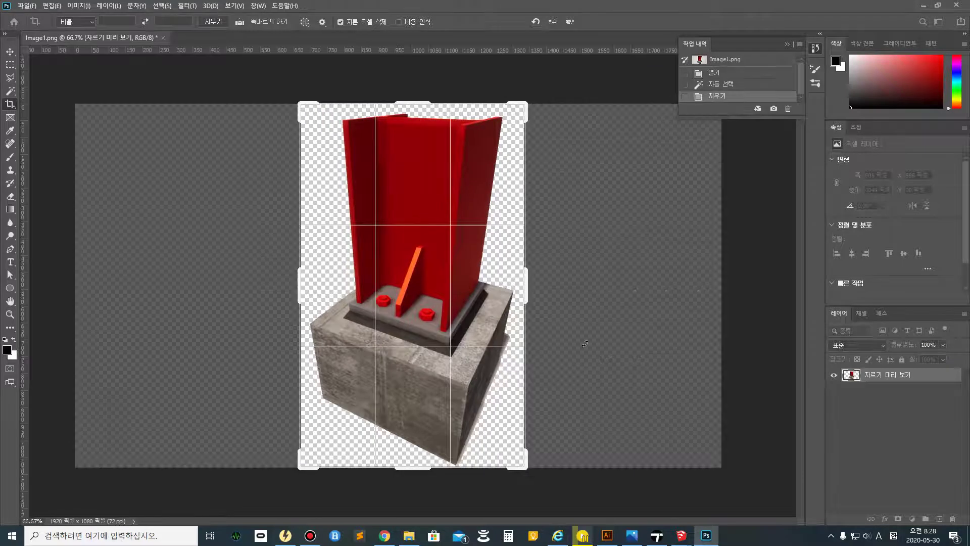
left_click(570, 22)
- Save the cropped, transparent image over Image1.png and minimize Photoshop
left_click(52, 5)
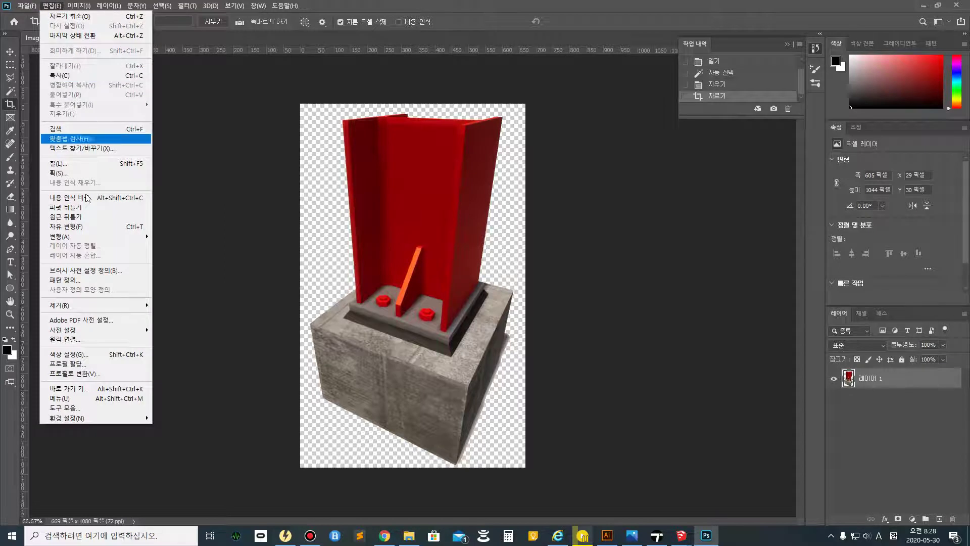
mouse_move(27, 6)
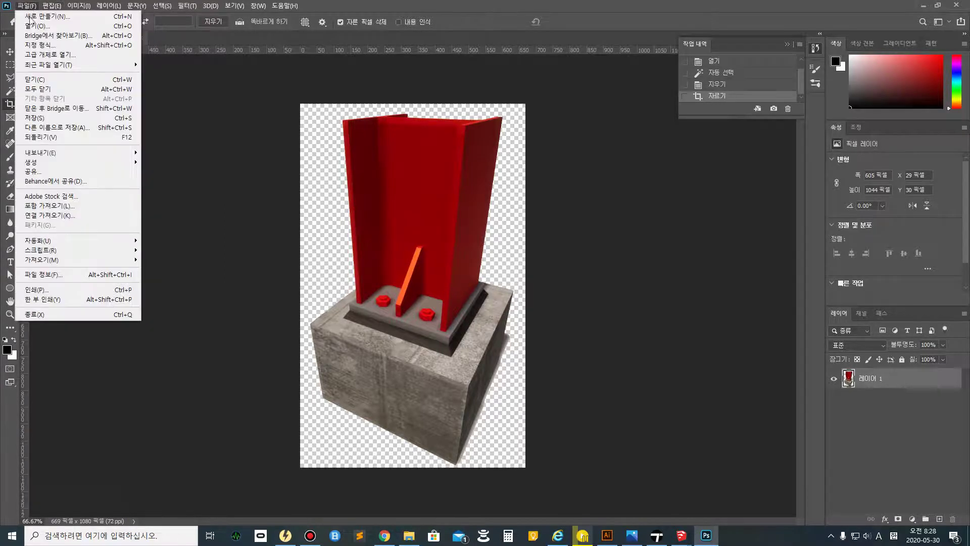
left_click(49, 118)
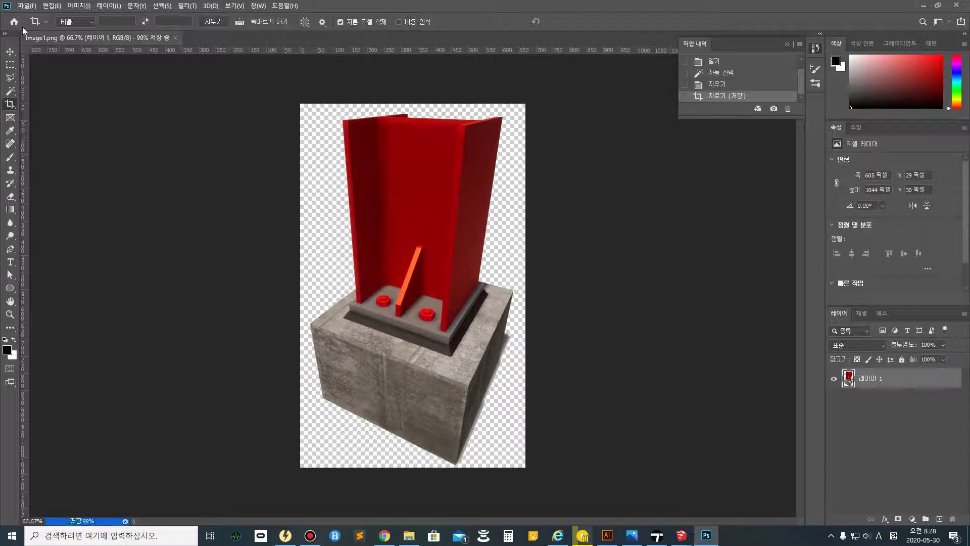
left_click(928, 6)
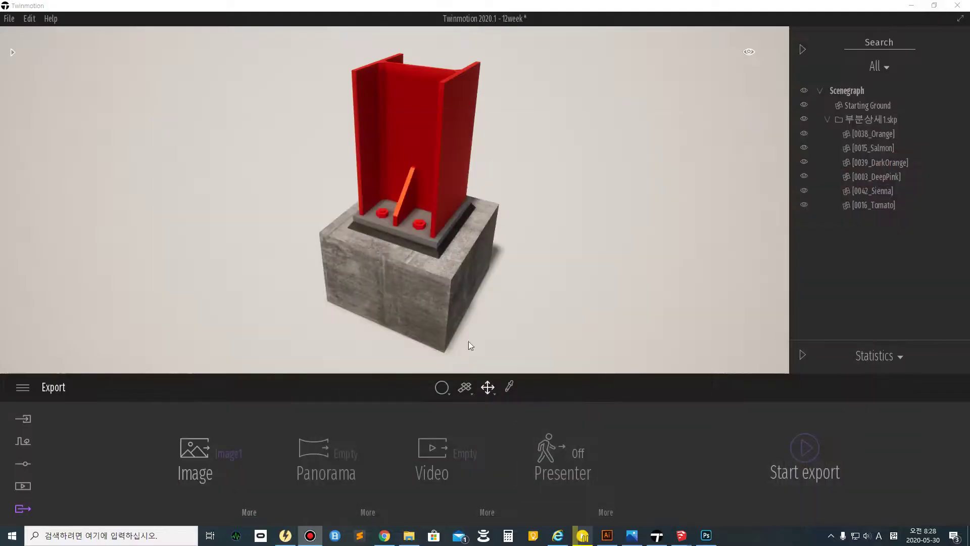
- Check the saved Image1 from the export_image folder in the photo viewer, and close the viewer
left_click(419, 538)
double_click(452, 212)
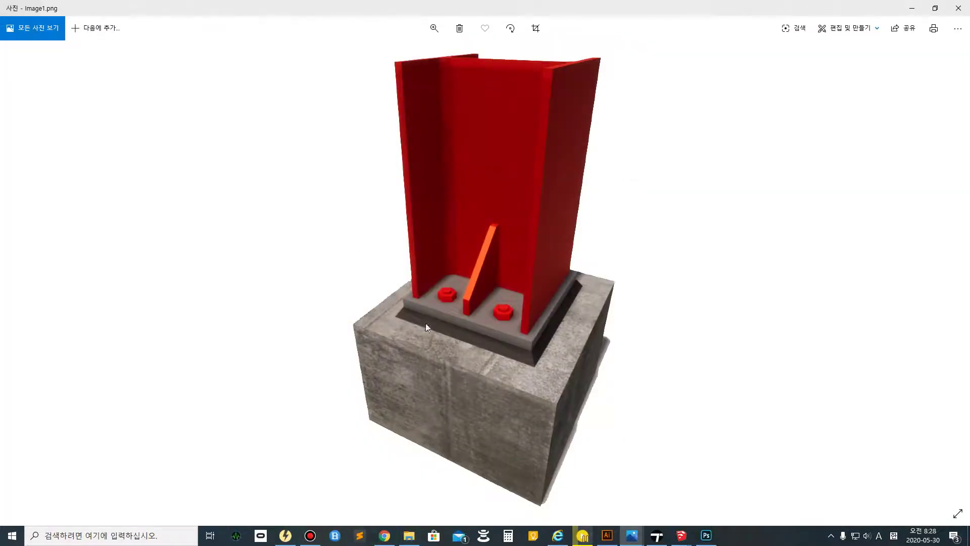
left_click(958, 8)
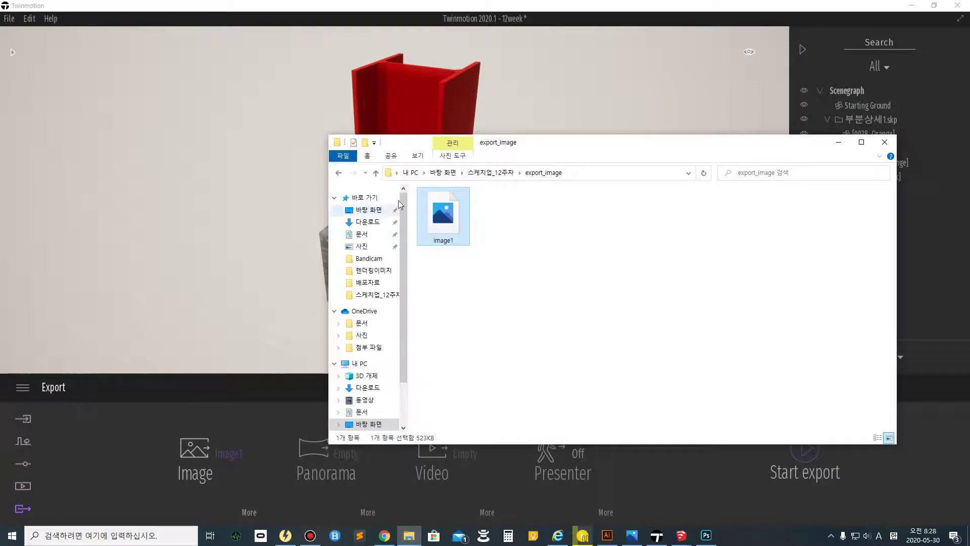
left_click(497, 300)
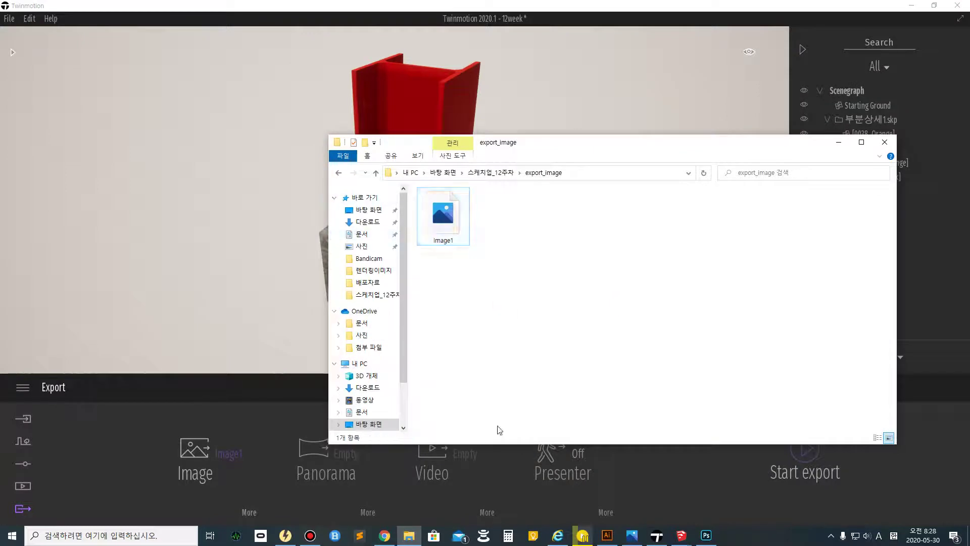
- Switch to Illustrator and close the open untitled hatch drawing without saving it
left_click(608, 536)
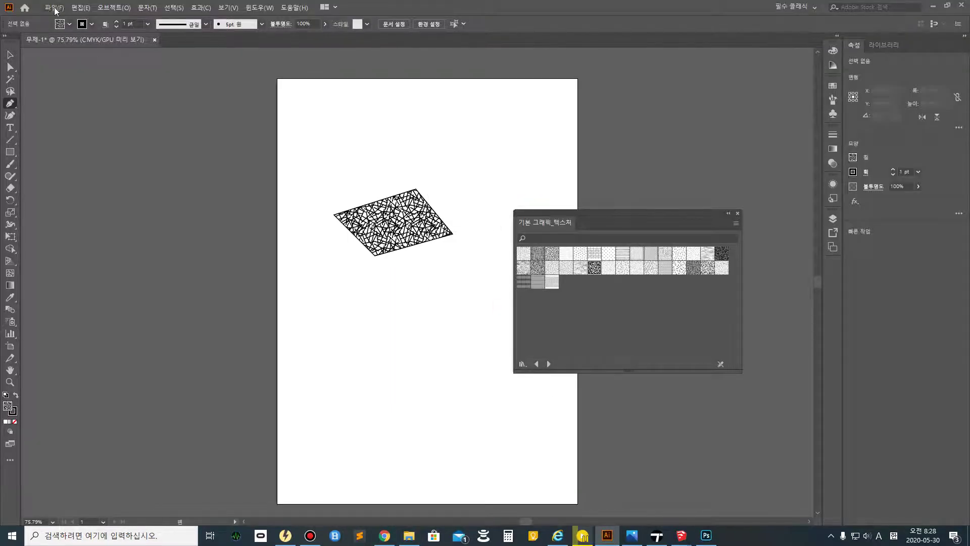
left_click(157, 40)
left_click(558, 280)
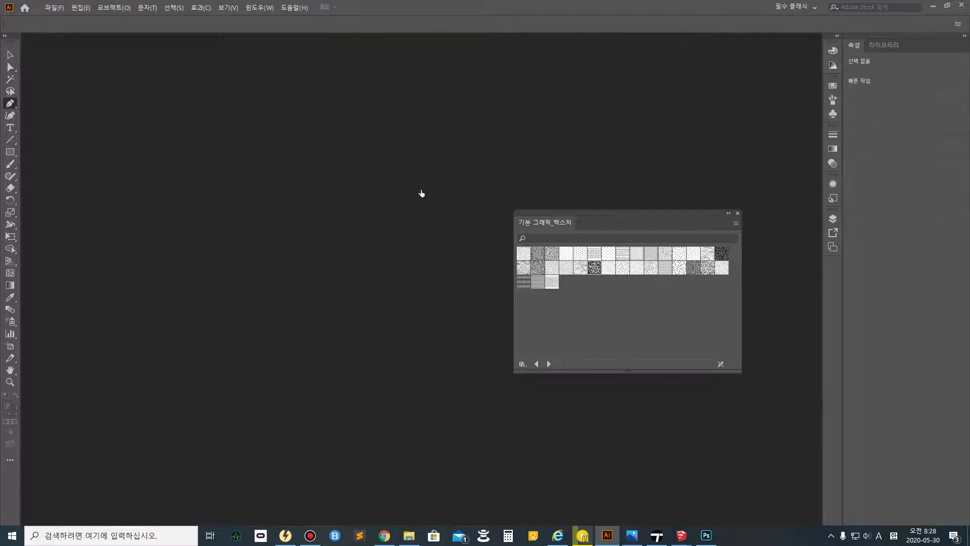
- Create a new A4 print document (210 x 297 mm) and close the floating texture pattern library
left_click(65, 10)
left_click(76, 17)
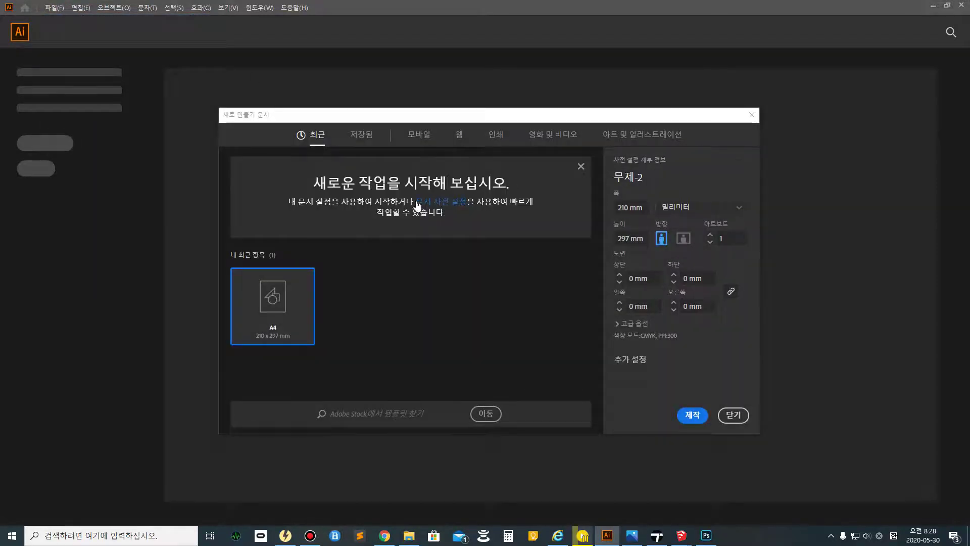
left_click(493, 141)
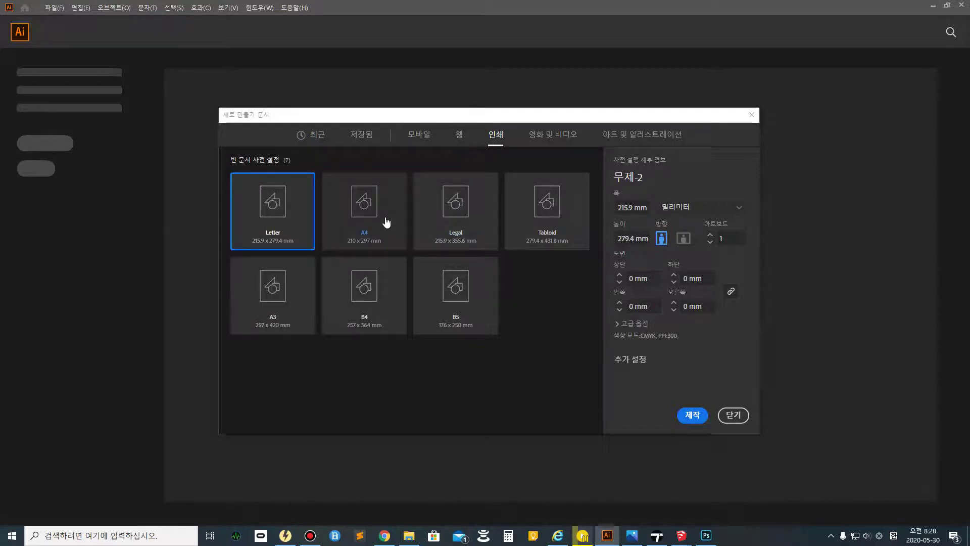
double_click(386, 222)
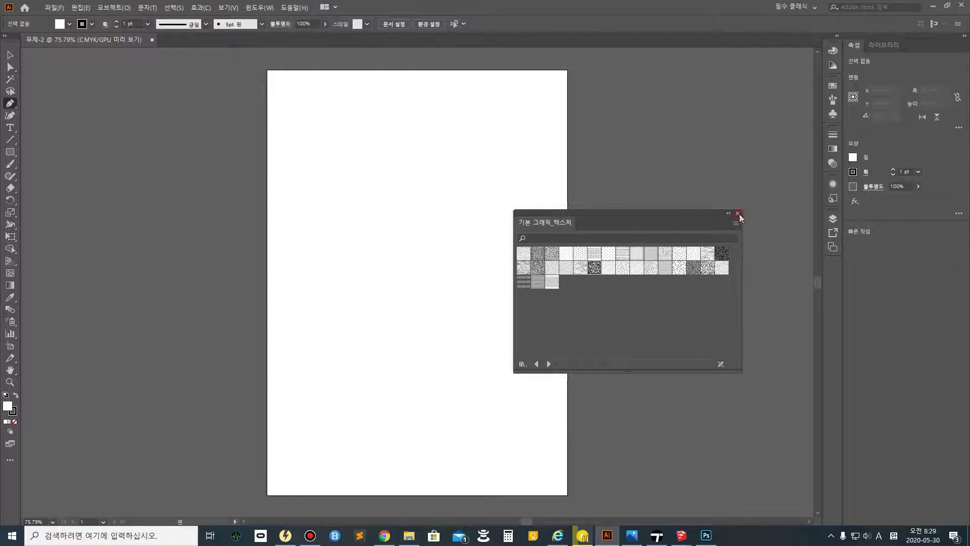
left_click(738, 214)
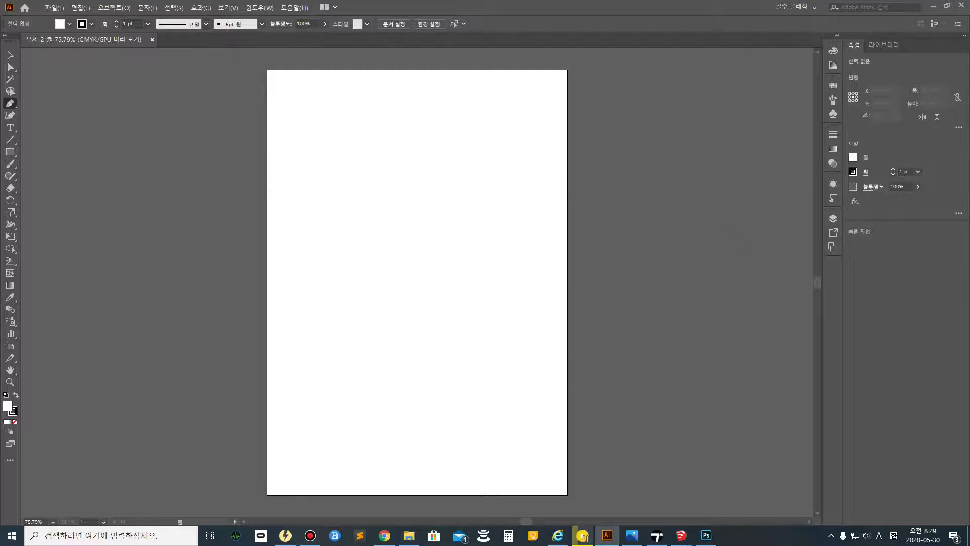
- Place Image1.png from the file explorer window into the new document and deselect it
left_click(419, 538)
left_click_drag(443, 212, 311, 125)
left_click(314, 234)
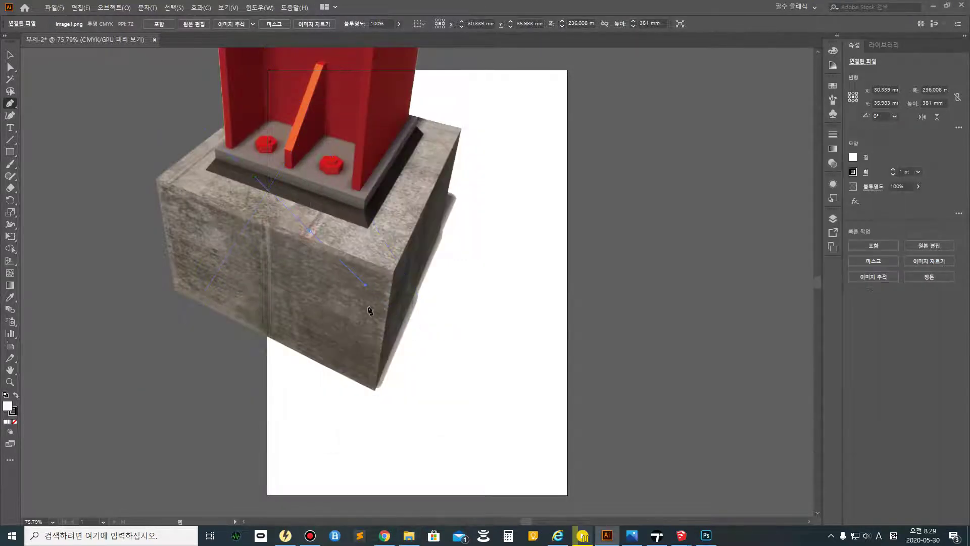
left_click(10, 55)
left_click(130, 145)
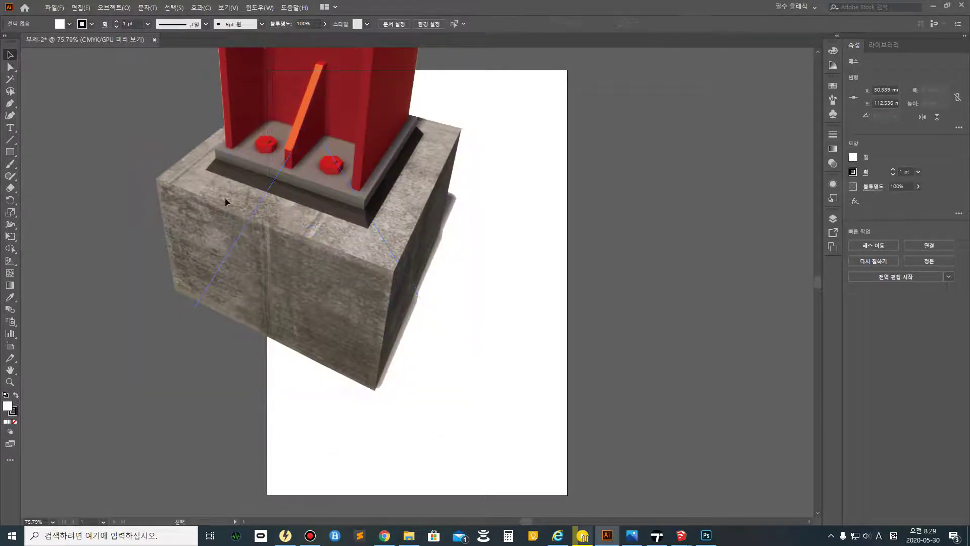
- Scale the column base image down proportionally to fit well inside the page and position it near the page's centre
left_click_drag(282, 212, 410, 321)
scroll(592, 91, "up", 4)
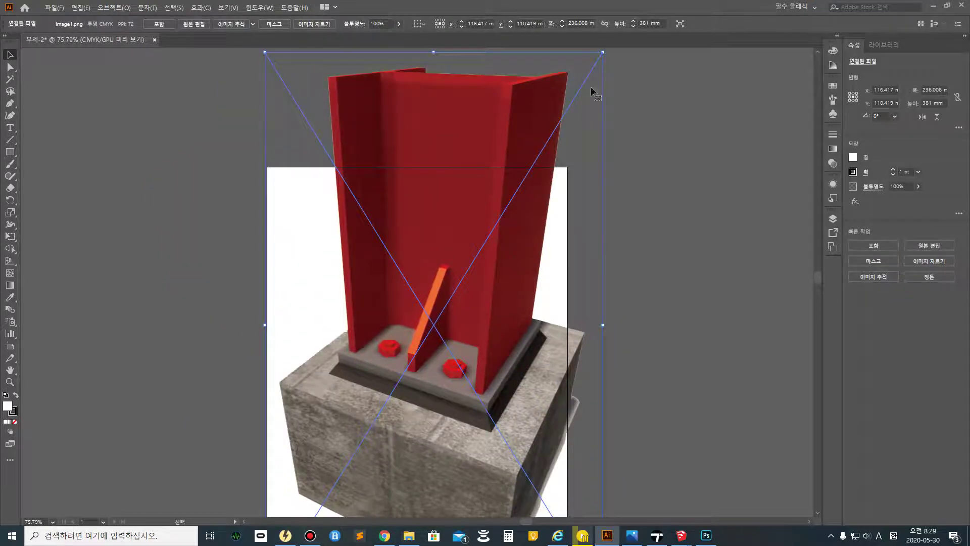
left_click_drag(602, 52, 433, 318)
scroll(420, 292, "down", 2)
left_click_drag(366, 367, 419, 297)
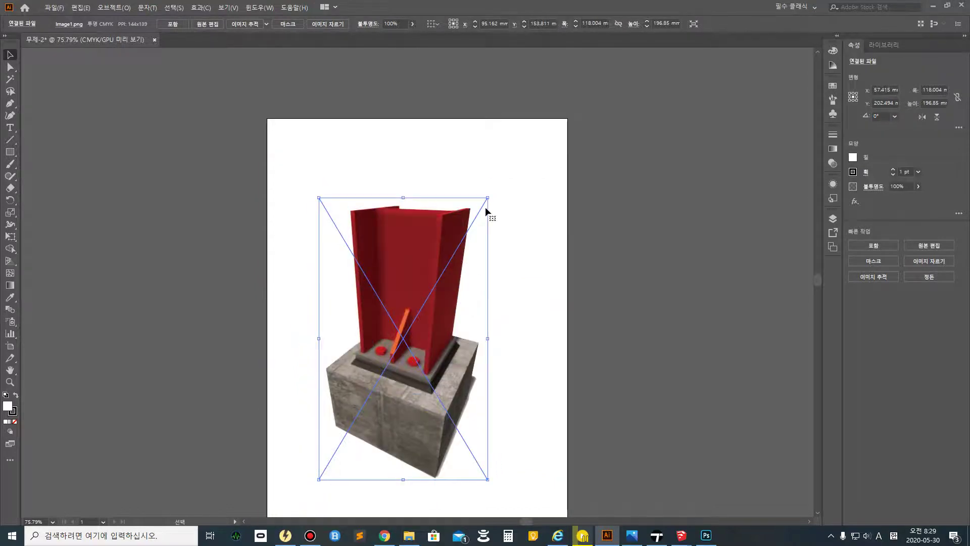
left_click_drag(487, 198, 428, 279)
left_click_drag(367, 356, 407, 289)
left_click(537, 336)
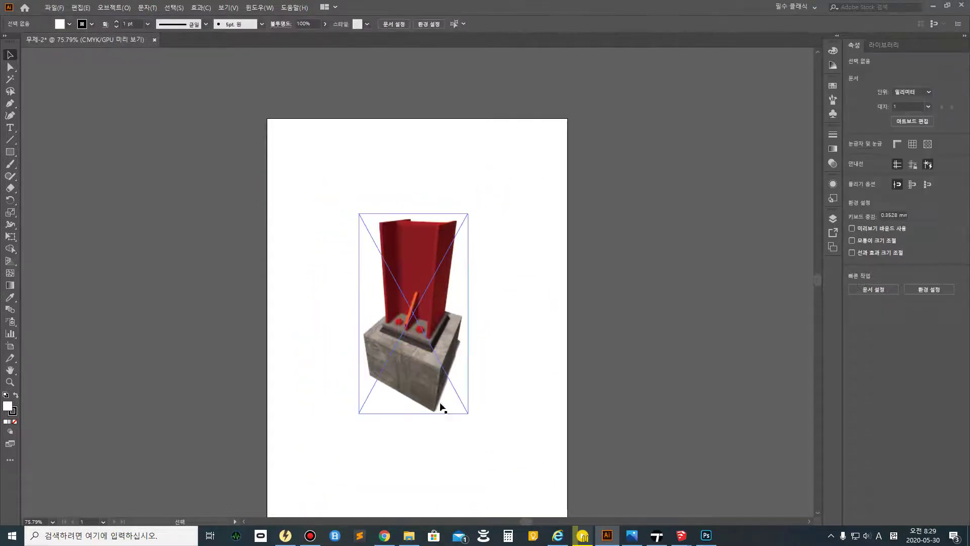
- Add a new layer above the image layer and lock the image layer
scroll(455, 420, "up", 2)
scroll(435, 417, "down", 5)
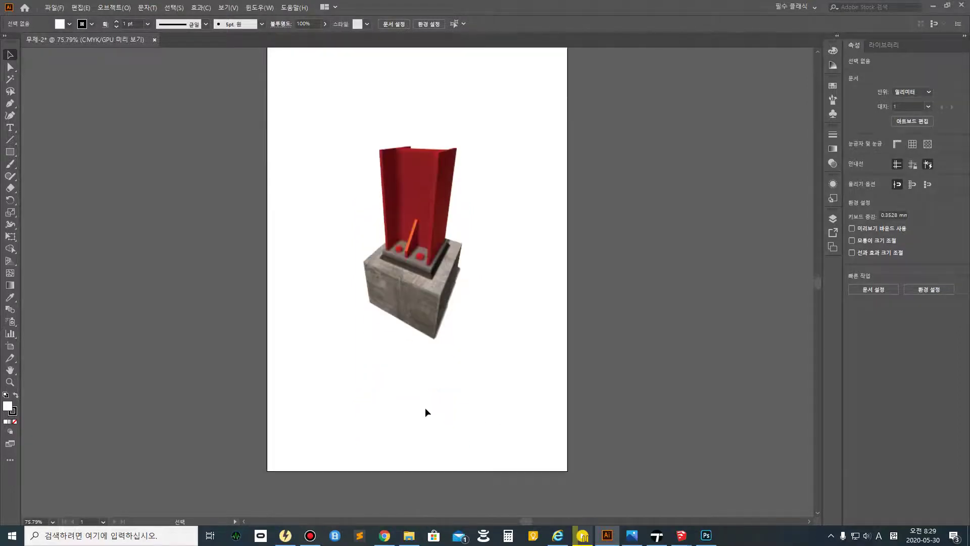
scroll(423, 405, "up", 1)
scroll(423, 404, "up", 1)
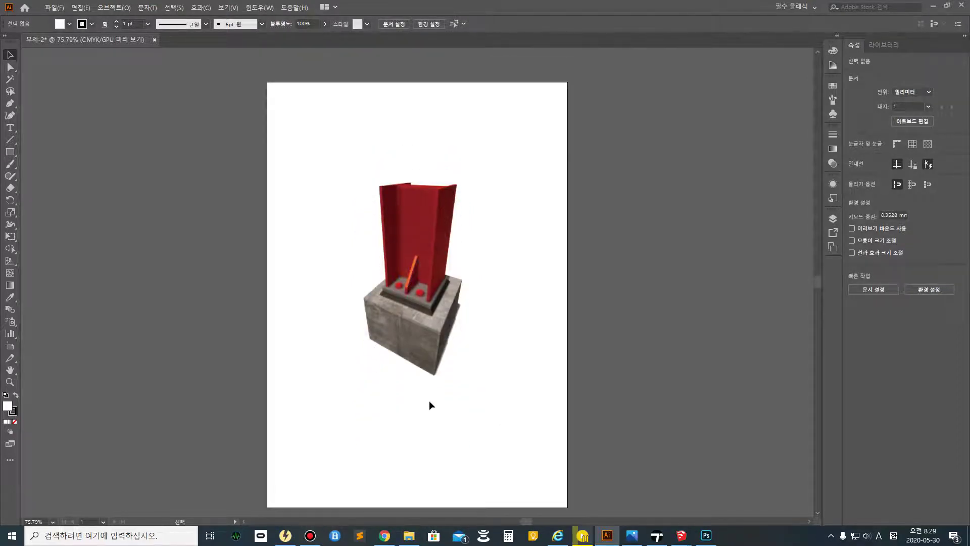
scroll(429, 400, "up", 3, "alt")
scroll(428, 398, "down", 1, "alt")
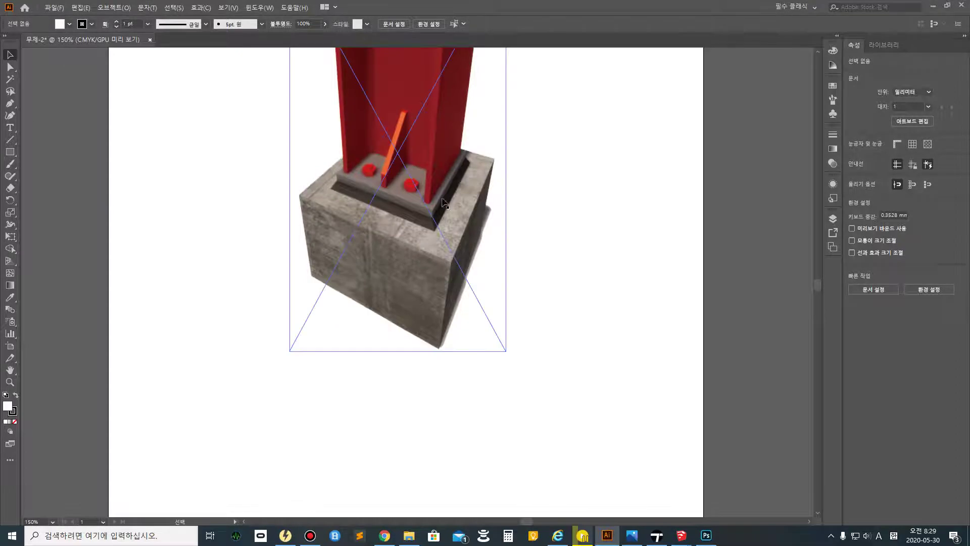
left_click_drag(484, 160, 467, 282)
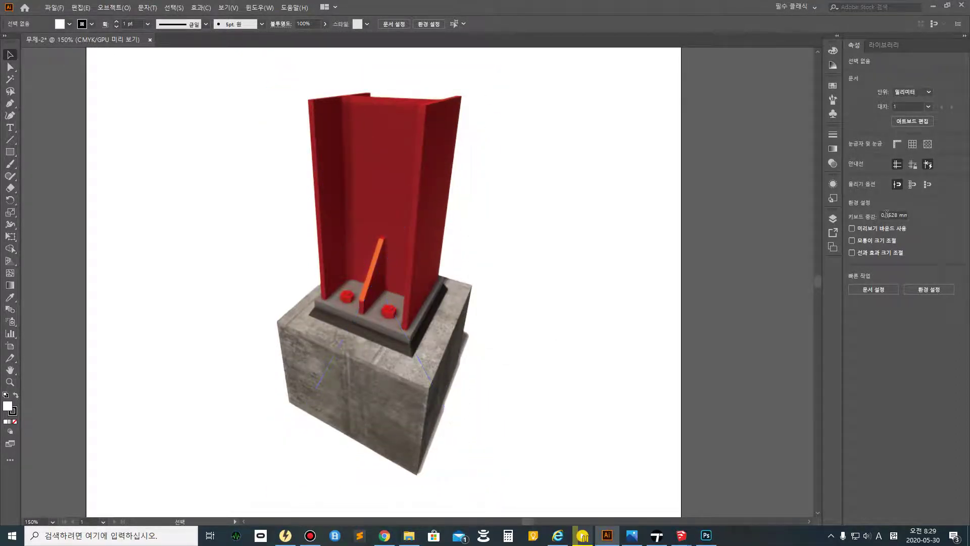
left_click(831, 219)
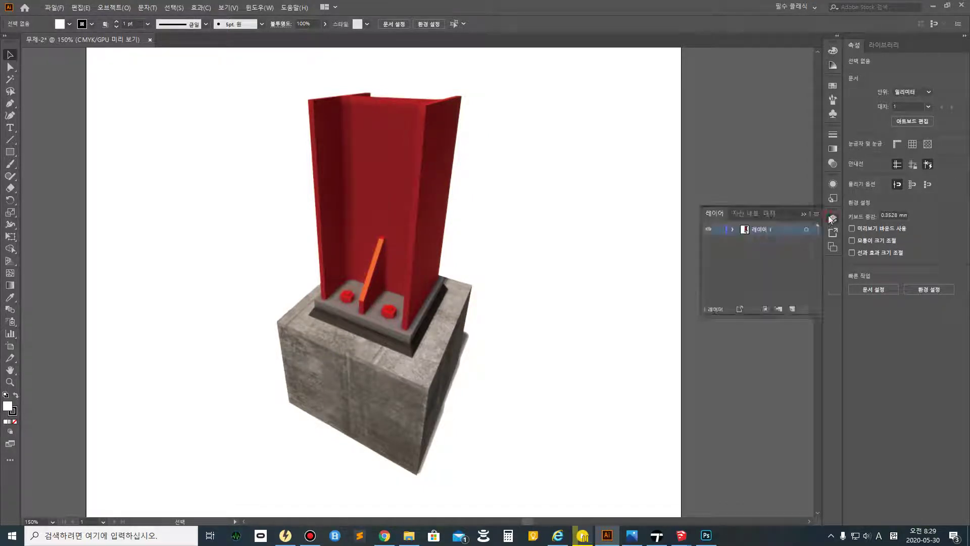
left_click(733, 230)
left_click(791, 309)
mouse_move(782, 234)
left_mouse_down()
mouse_move(784, 253)
mouse_move(777, 225)
left_mouse_up()
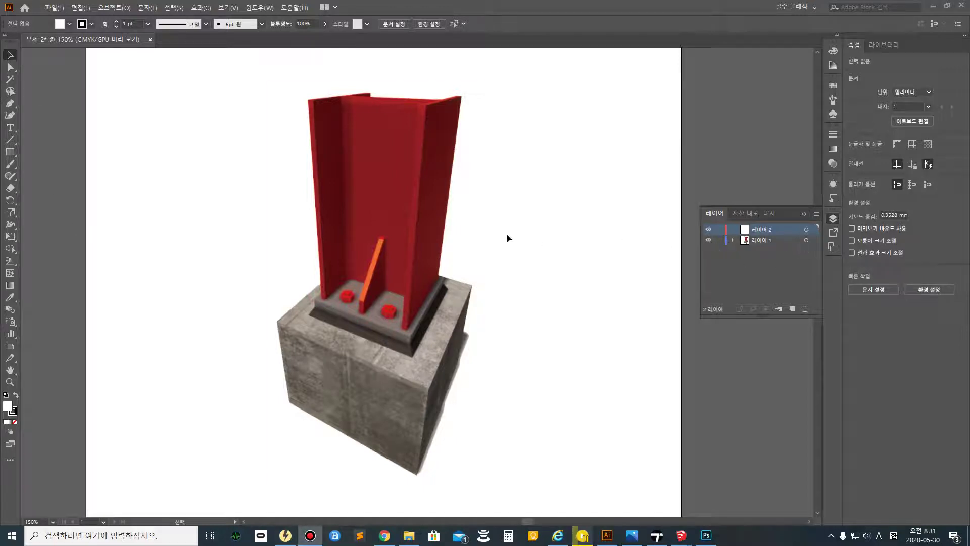
left_click(707, 240)
left_click(709, 240)
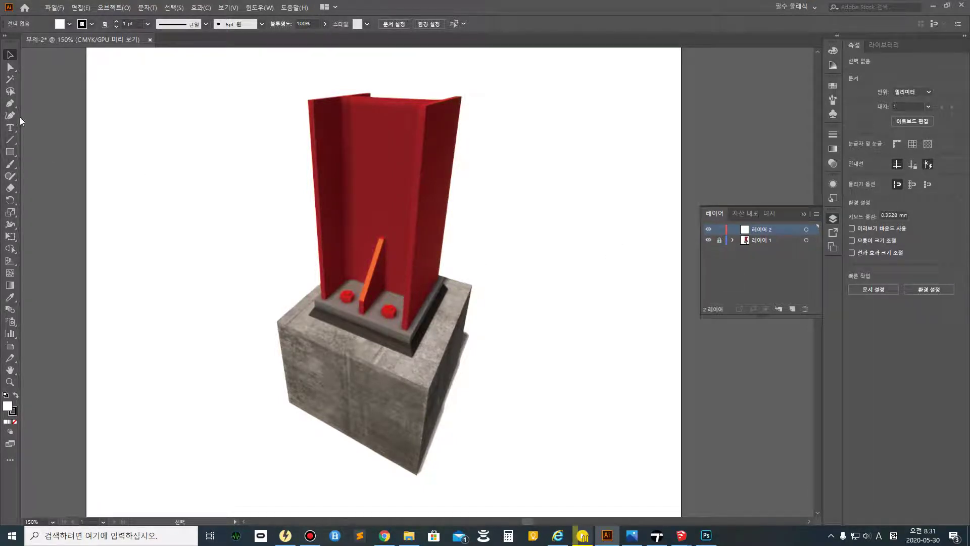
- Draw a circle about 4.5 mm in diameter with the Ellipse tool on the base plate's edge just below the front bolt
left_click(17, 152)
left_click(16, 153)
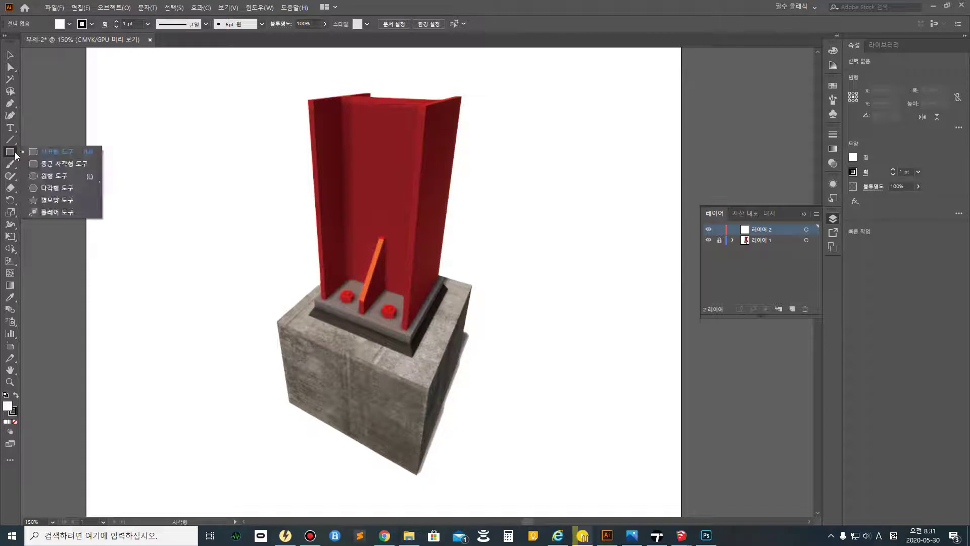
left_click(38, 175)
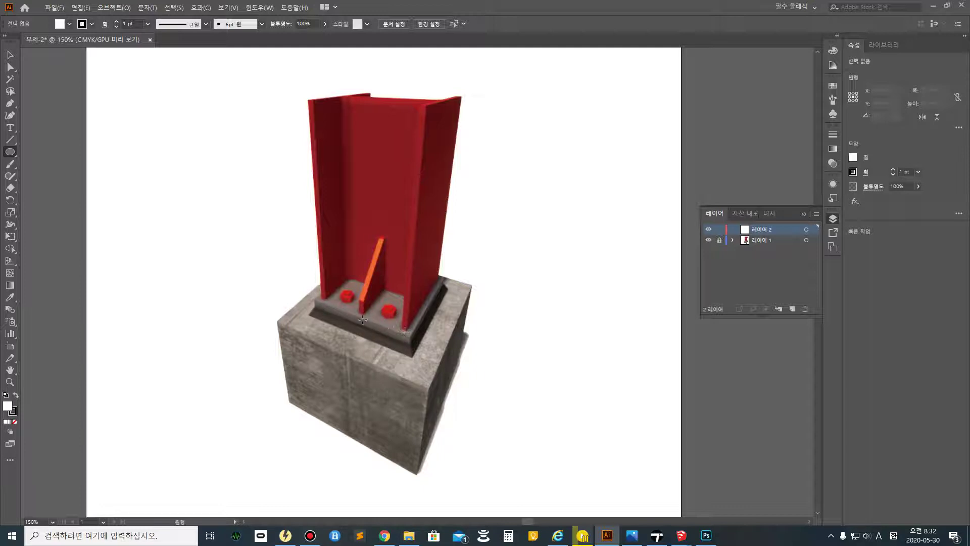
left_click_drag(387, 326, 397, 329, "alt+shift")
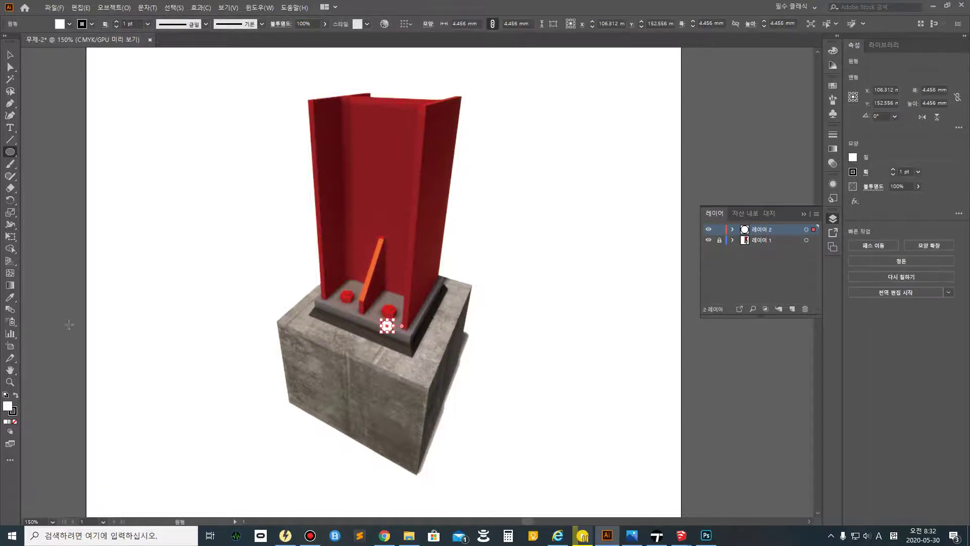
left_click(16, 55)
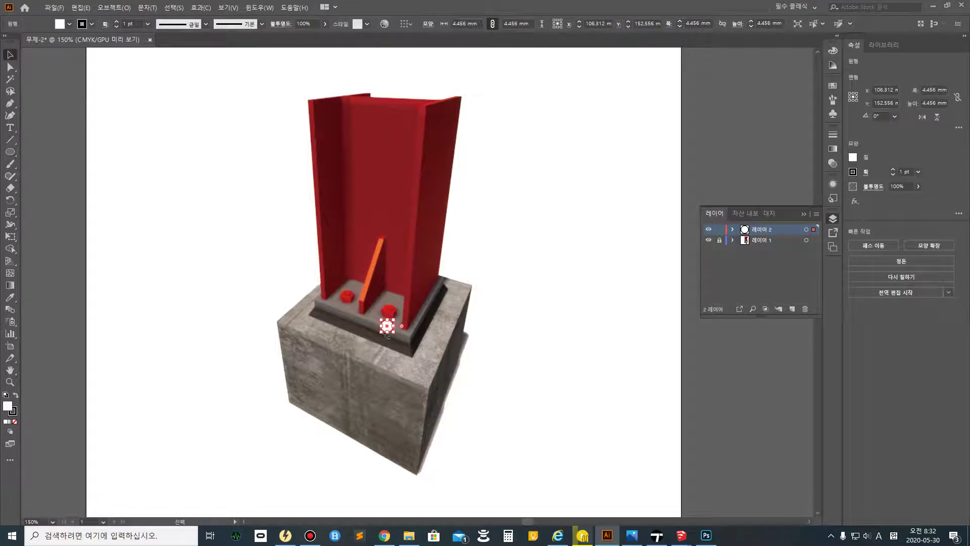
left_click_drag(388, 330, 391, 332)
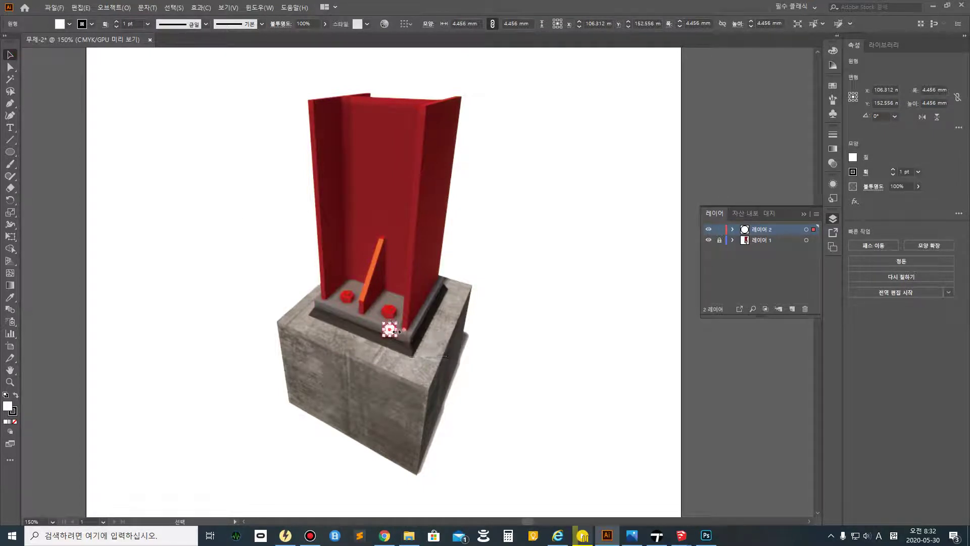
left_click(543, 294)
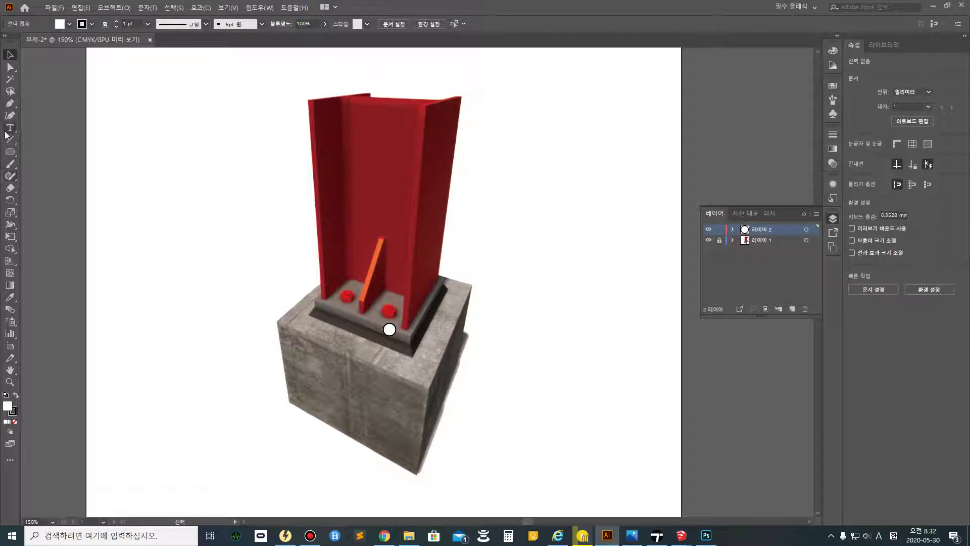
- Draw a Pen leader line from the circle's centre diagonally up past the plinth, ending in a short horizontal segment, about 37 x 19 mm overall
left_click(10, 103)
scroll(450, 328, "up", 2)
scroll(434, 338, "down", 3)
scroll(430, 347, "up", 1, "alt")
scroll(429, 348, "up", 4, "alt")
scroll(404, 283, "down", 4, "alt")
scroll(354, 213, "up", 4, "alt")
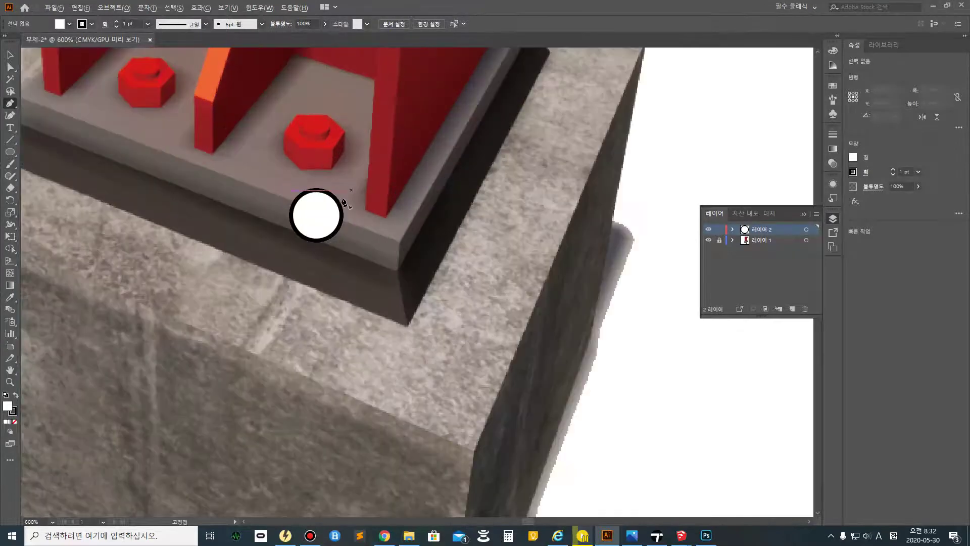
left_click(315, 215)
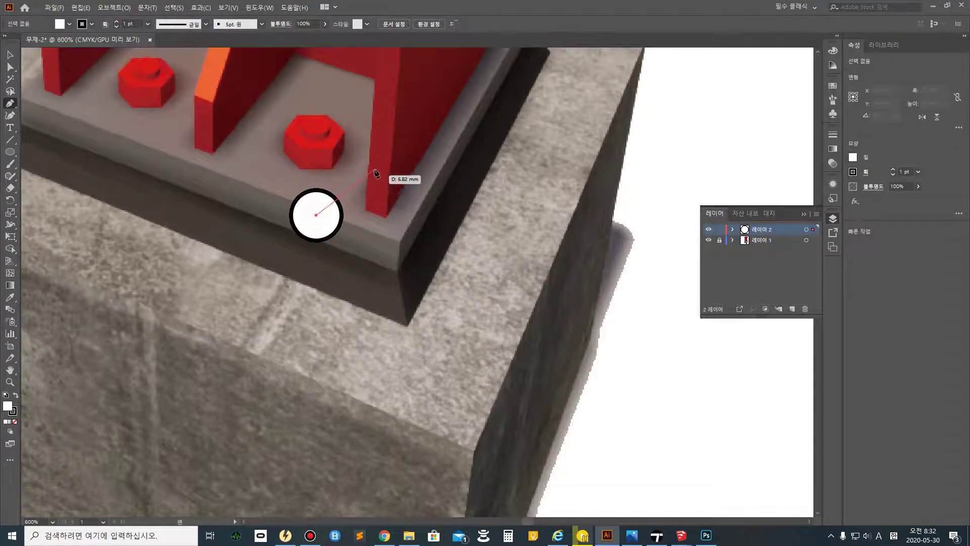
scroll(376, 173, "down", 1)
scroll(381, 144, "down", 4, "alt")
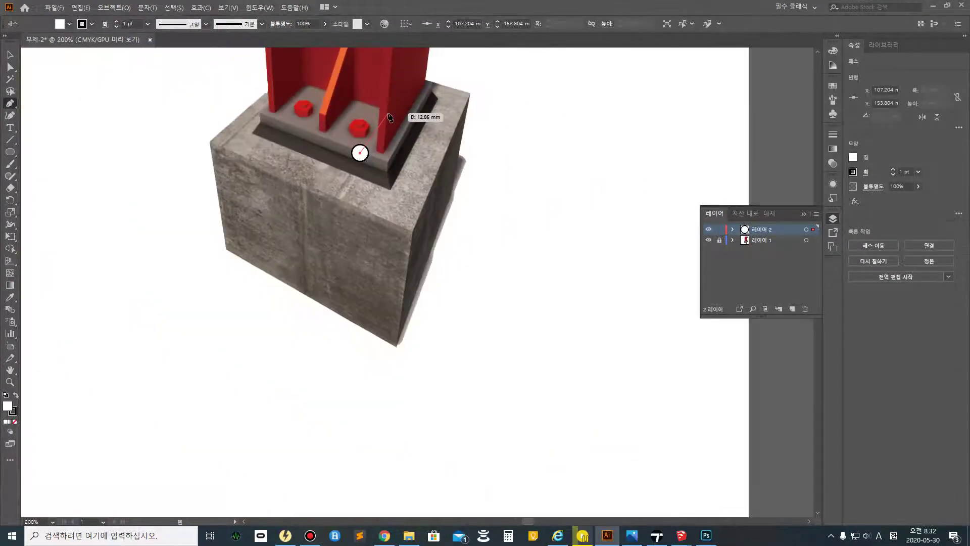
scroll(394, 121, "down", 1)
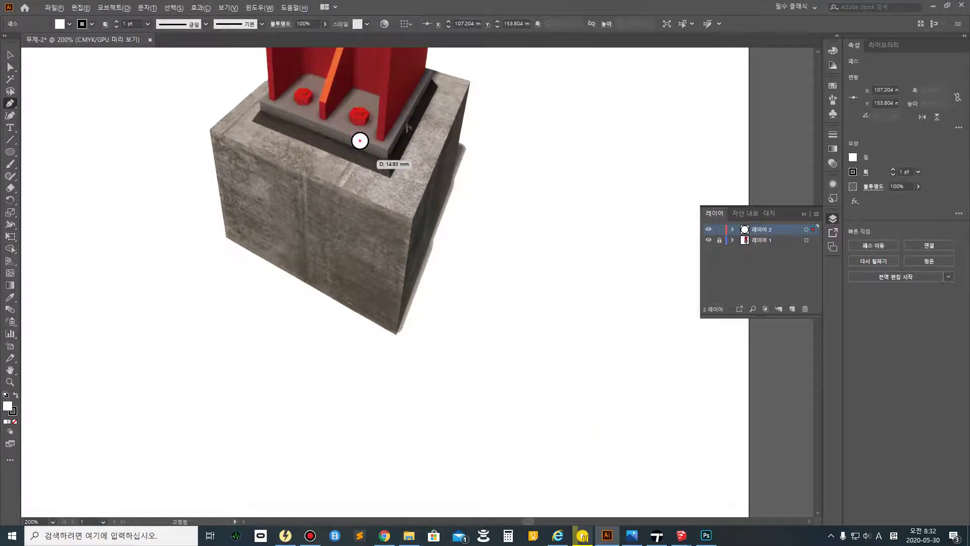
left_click_drag(434, 93, 315, 244)
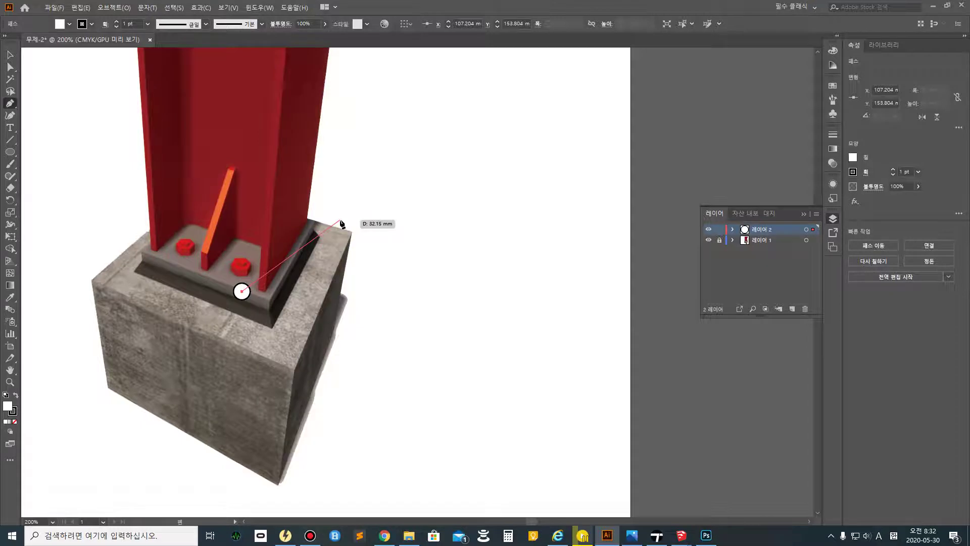
left_click(340, 221)
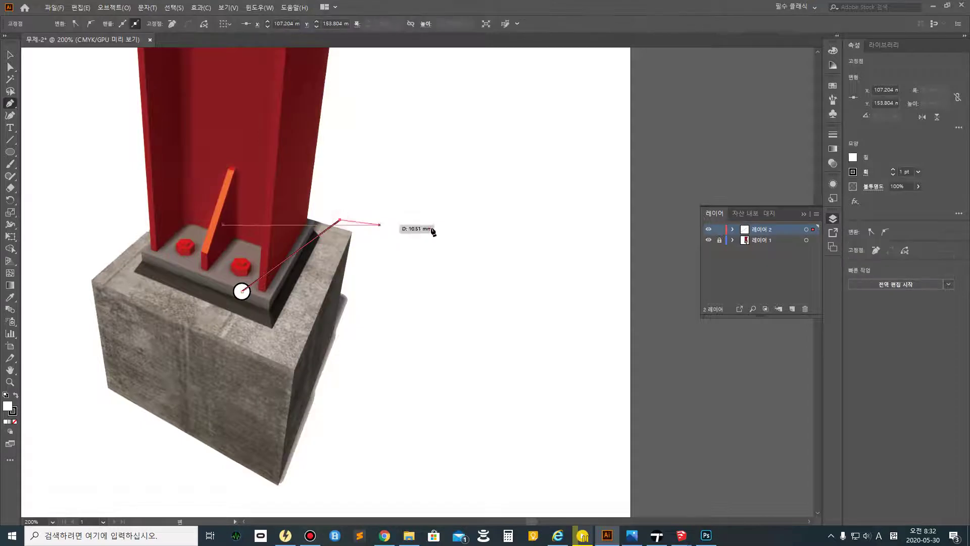
left_click(382, 220)
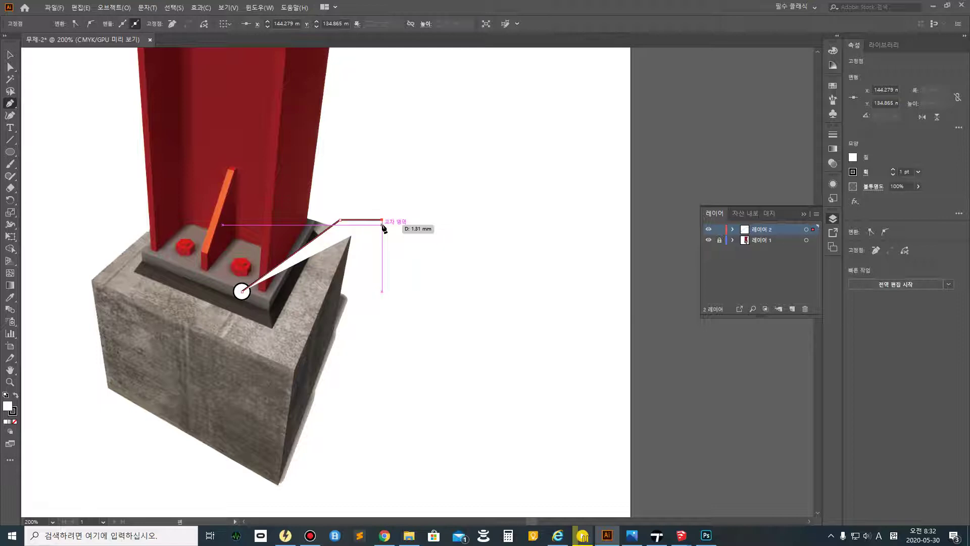
key("v")
left_click(424, 326)
- Set the fill of both the leader line and the circle to none
scroll(208, 275, "up", 2)
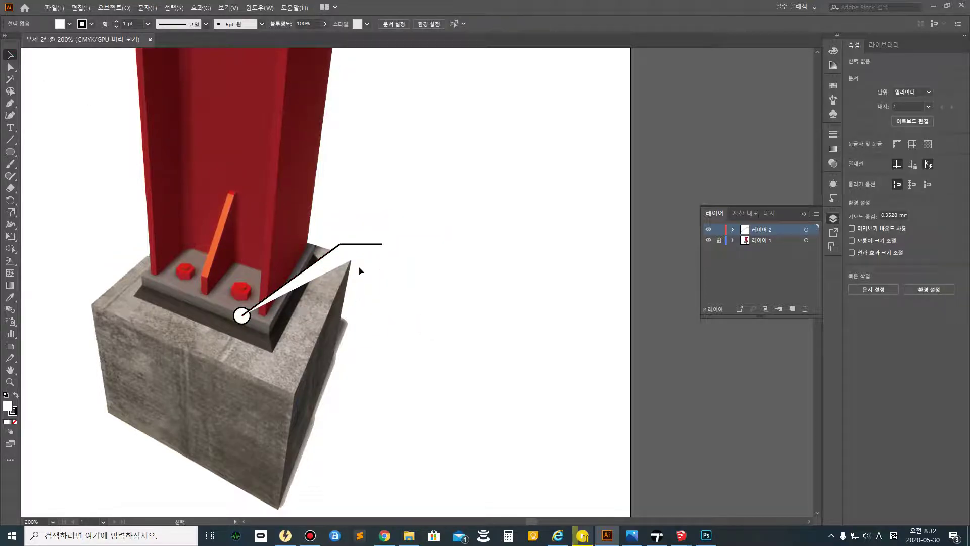
left_click(345, 256)
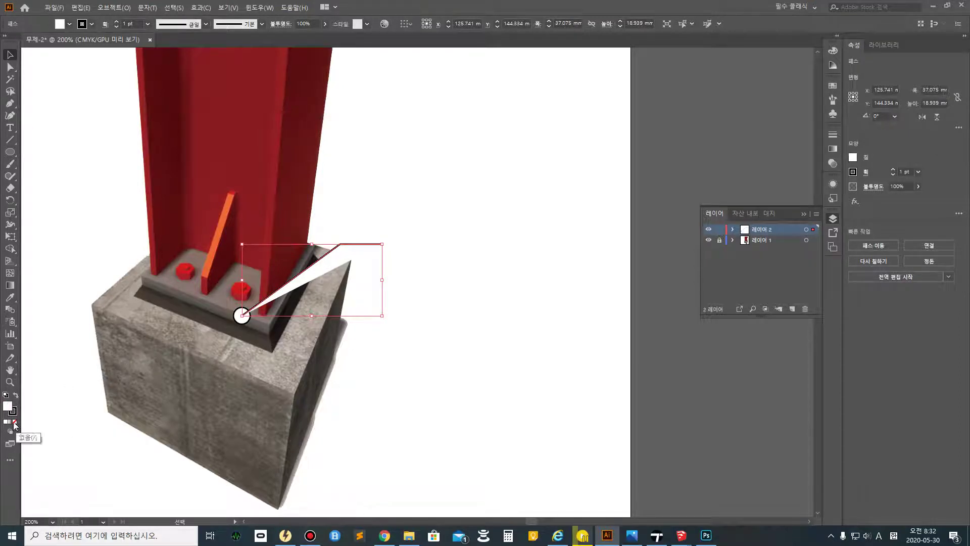
left_click(15, 422)
left_click(405, 390)
left_click(239, 317)
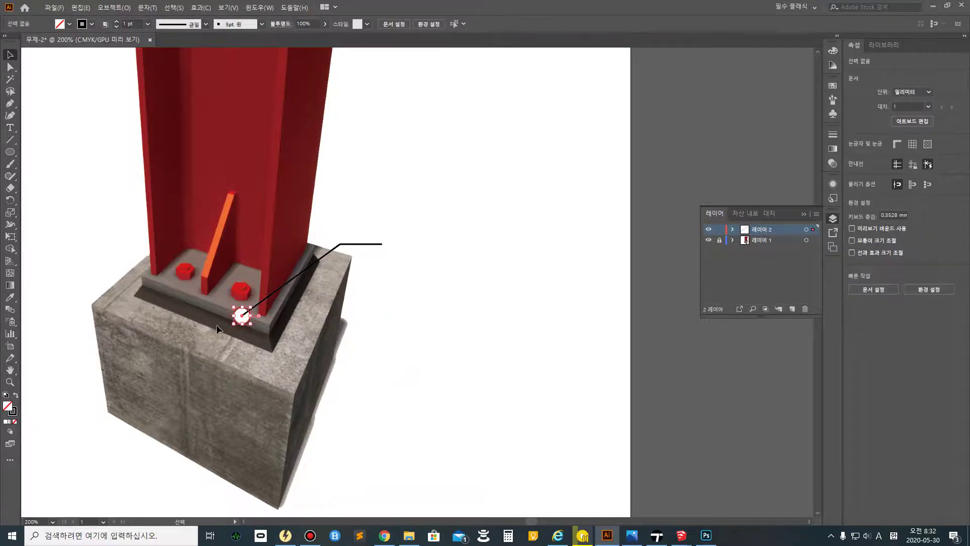
left_click(15, 422)
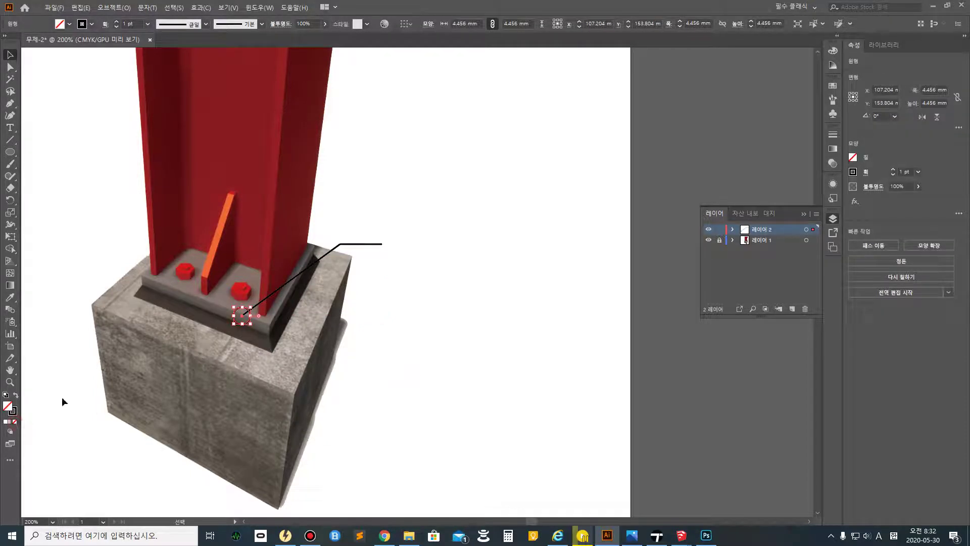
left_click(405, 372)
scroll(248, 323, "down", 1)
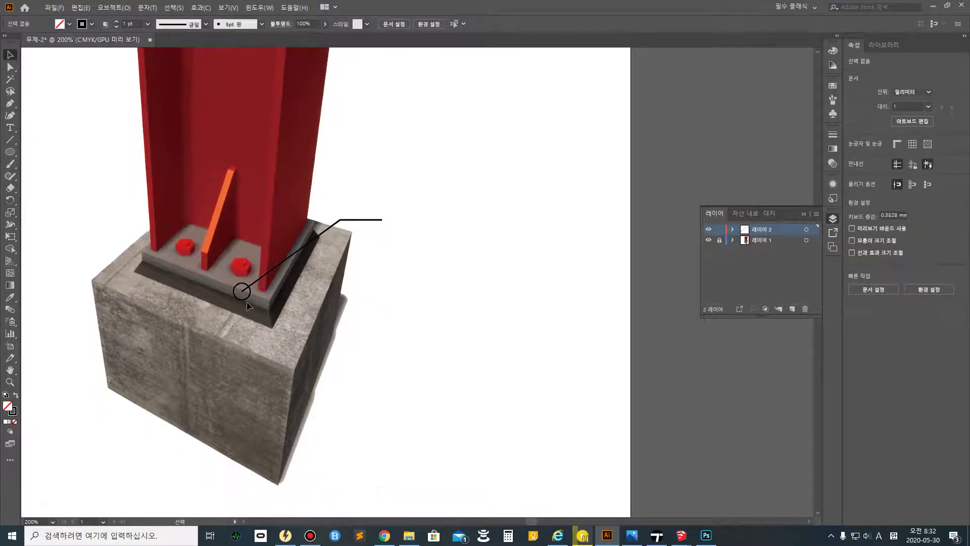
- Move the leader line's lower end anchor point from the circle's centre to the circle's upper-right edge with the Direct Selection tool
scroll(246, 301, "up", 4, "alt")
left_click_drag(228, 252, 229, 255)
scroll(245, 244, "down", 6, "alt")
scroll(247, 245, "up", 6, "alt")
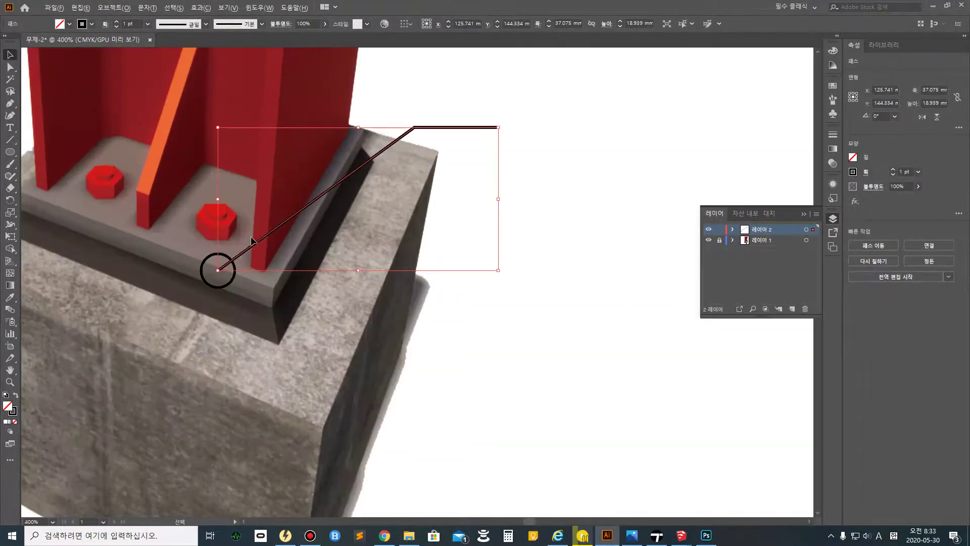
scroll(202, 311, "down", 1)
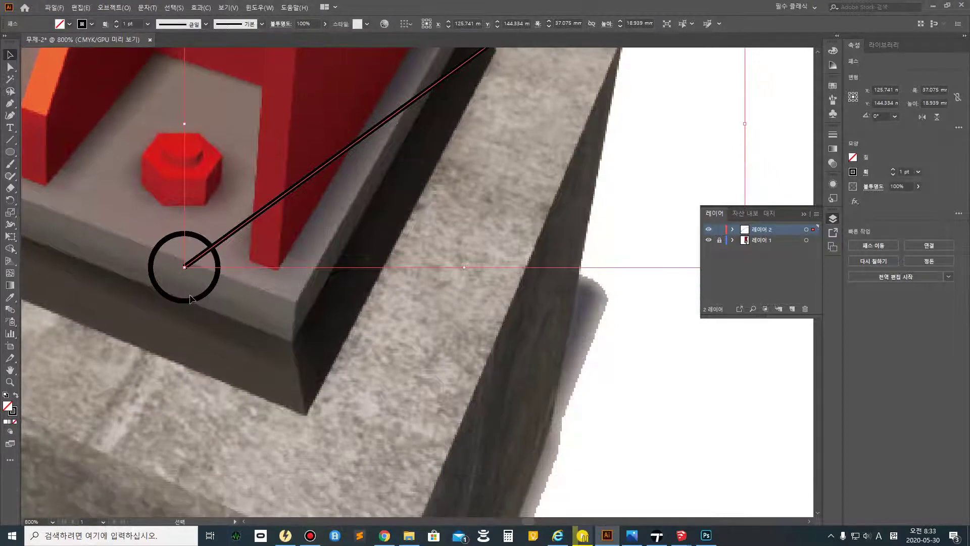
scroll(188, 296, "down", 4, "alt")
left_click(373, 317)
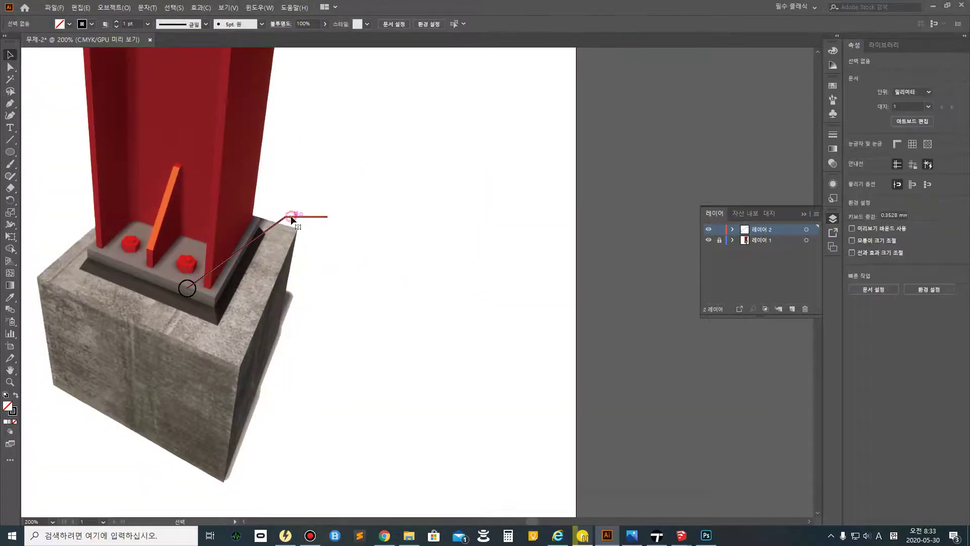
left_click(295, 217)
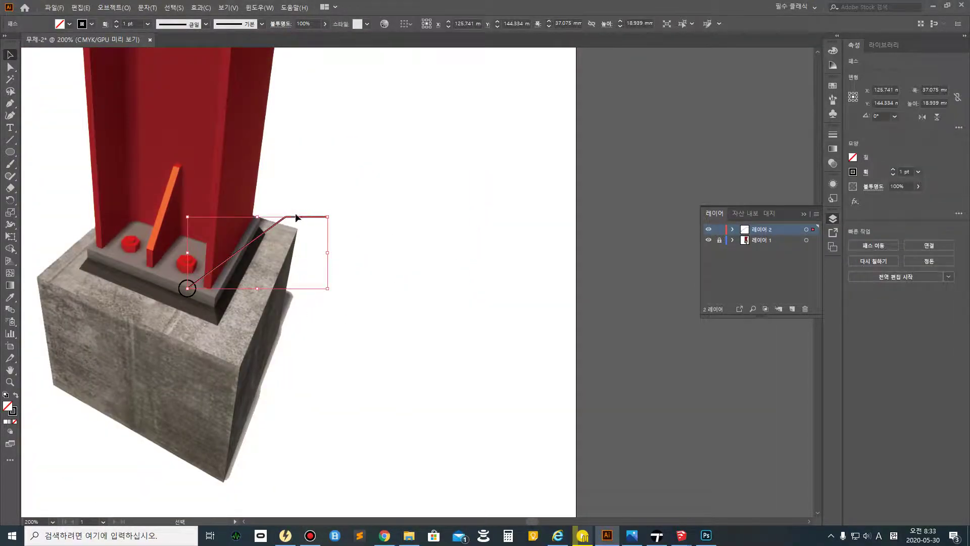
left_click(10, 67)
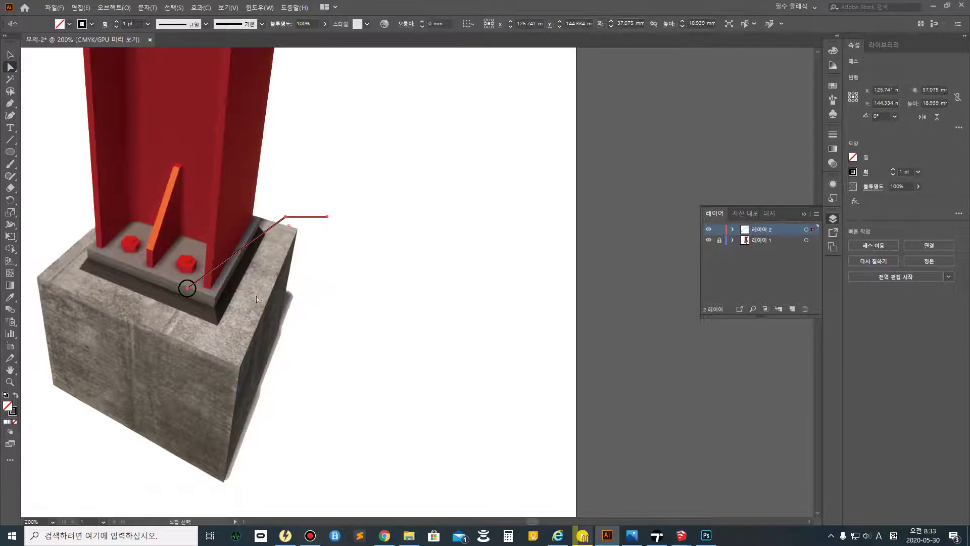
scroll(182, 283, "up", 3, "alt")
left_click_drag(171, 262, 185, 251)
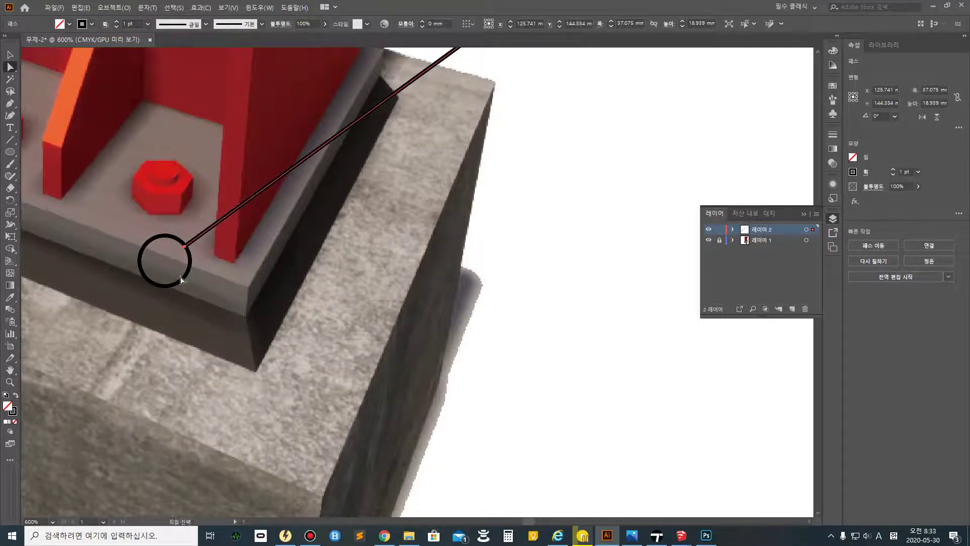
left_click(256, 288)
scroll(234, 281, "down", 4, "alt")
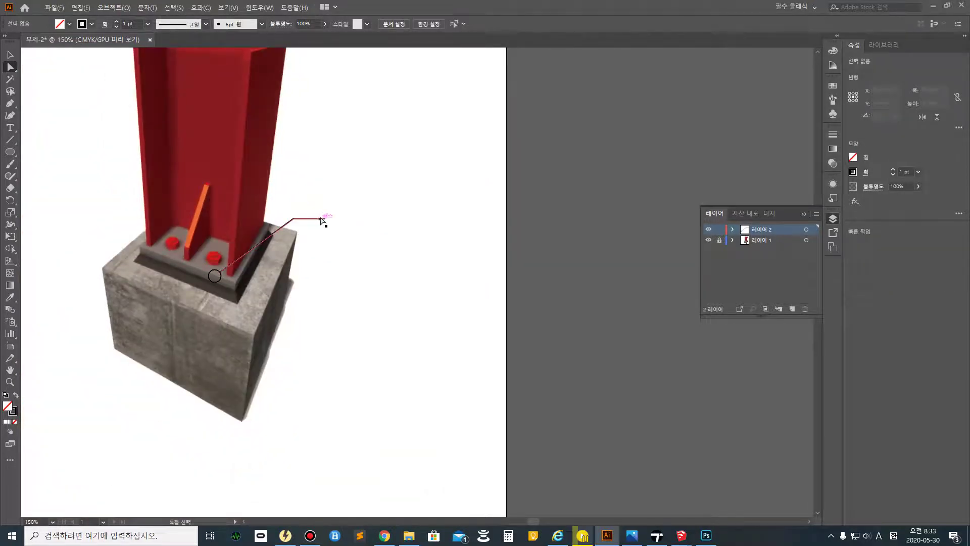
- Place a point text object at the outer end of the leader line's horizontal segment and clear its placeholder text
scroll(326, 218, "up", 2, "alt")
scroll(326, 216, "down", 1, "alt")
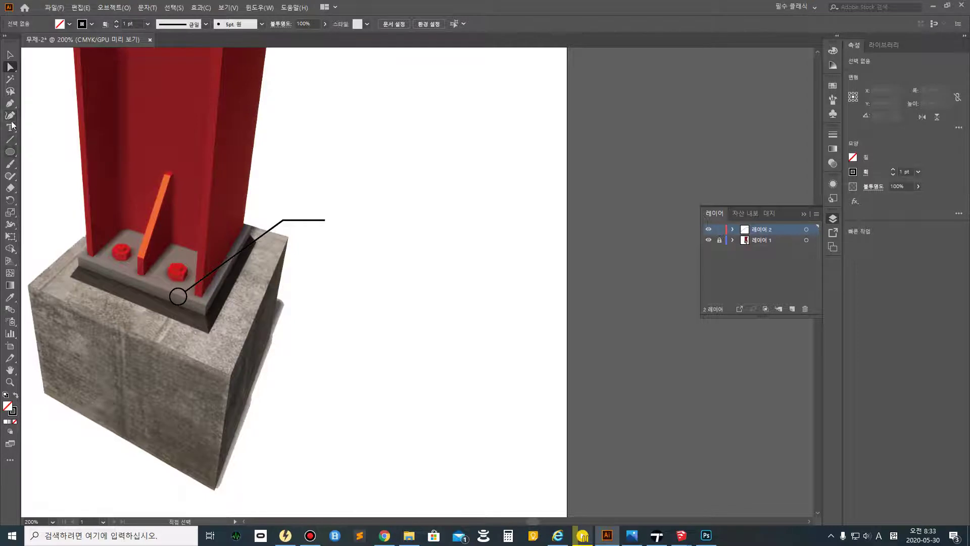
key("t")
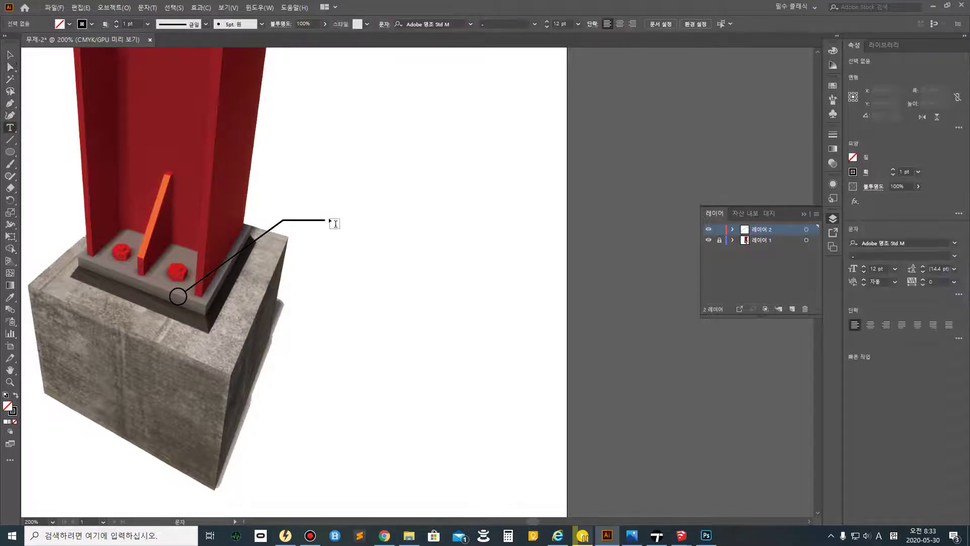
left_click(334, 221)
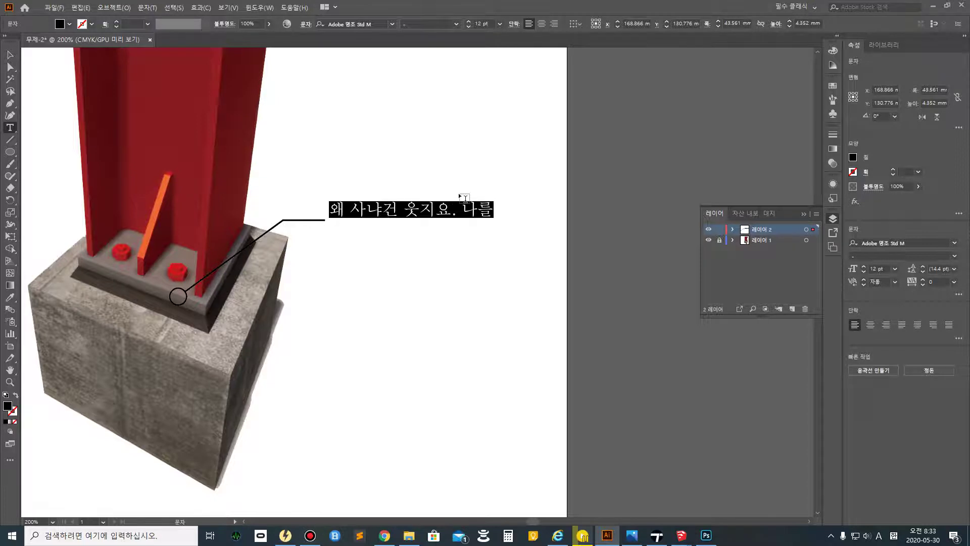
key("BackSpace")
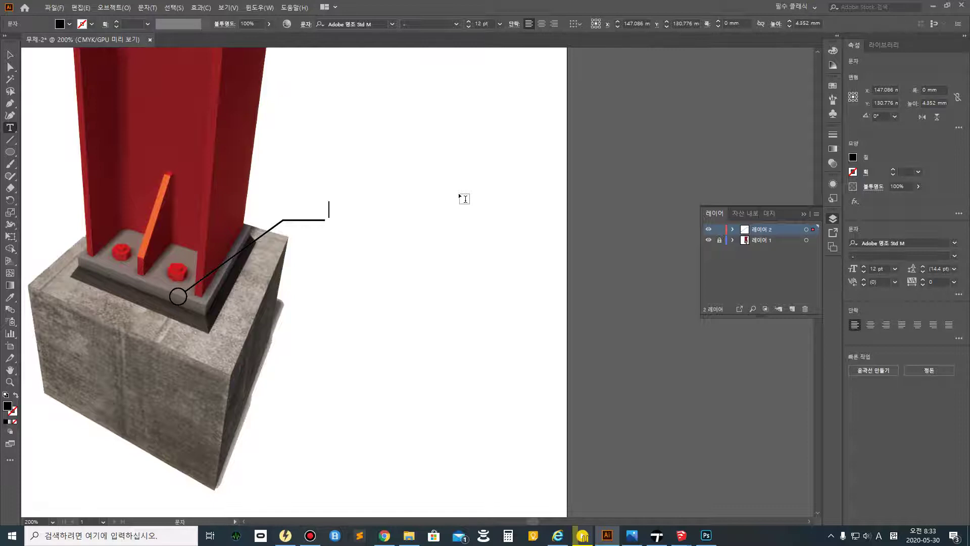
- Enter the label text "베이스 플레이트" and move it down to the end of the leader line
type("q")
key("BackSpace")
type("베이스 ")
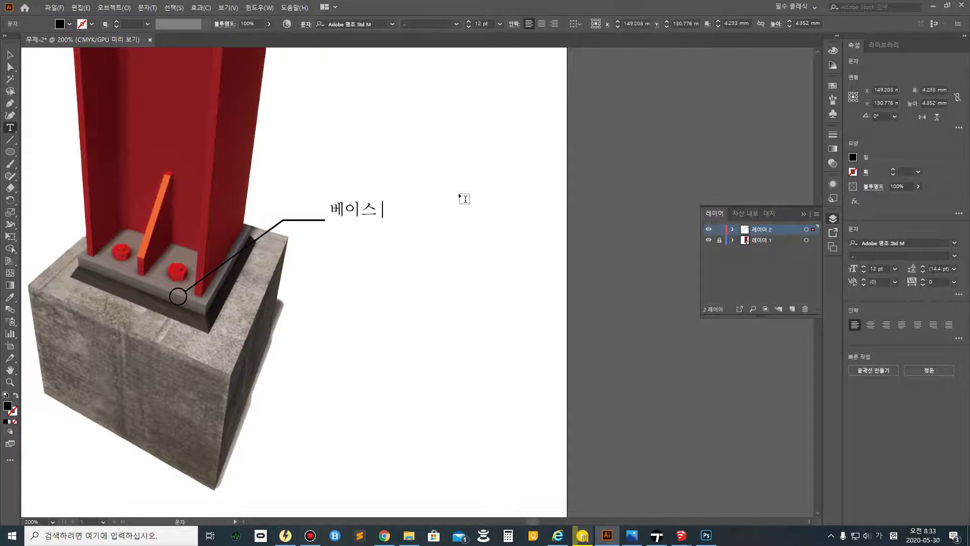
type("플레이트")
key("Escape")
left_click(414, 152)
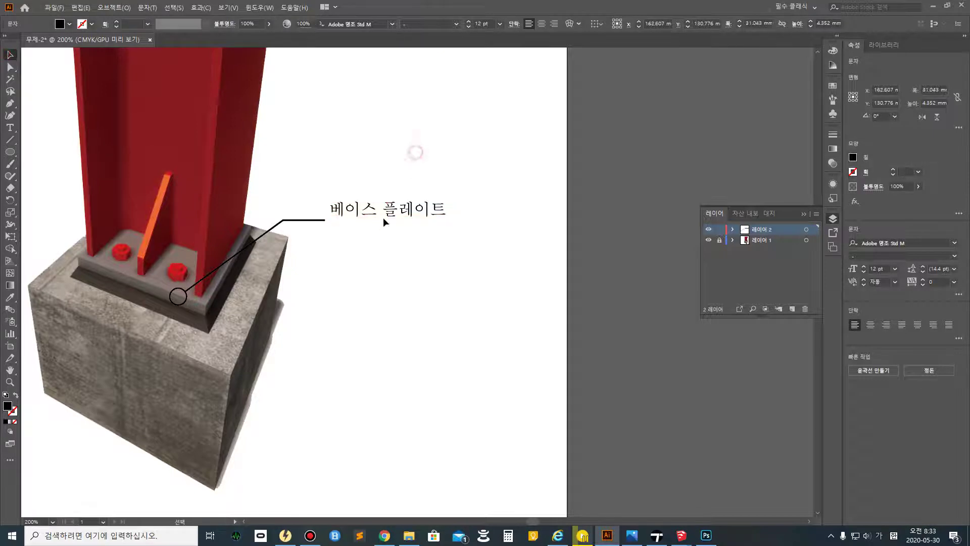
left_click_drag(376, 212, 372, 223)
left_click(375, 226)
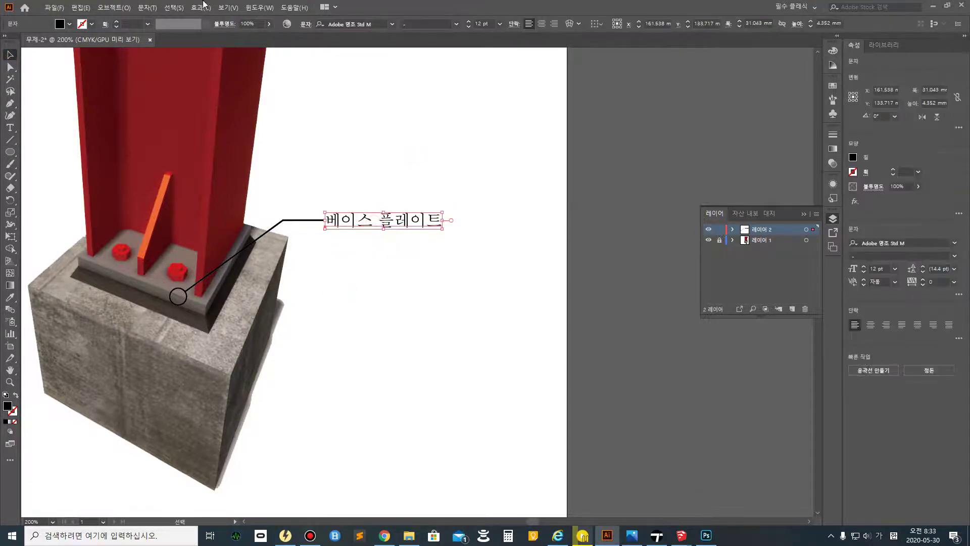
- Change the font of the "베이스 플레이트" label to 휴먼둥근헤드라인
left_click(147, 24)
left_click(148, 23)
left_click(392, 24)
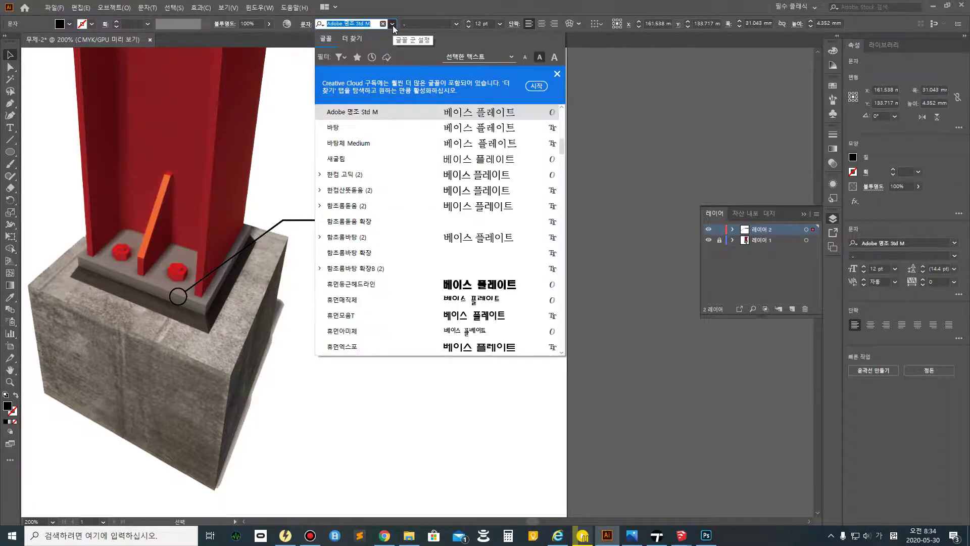
left_click(375, 284)
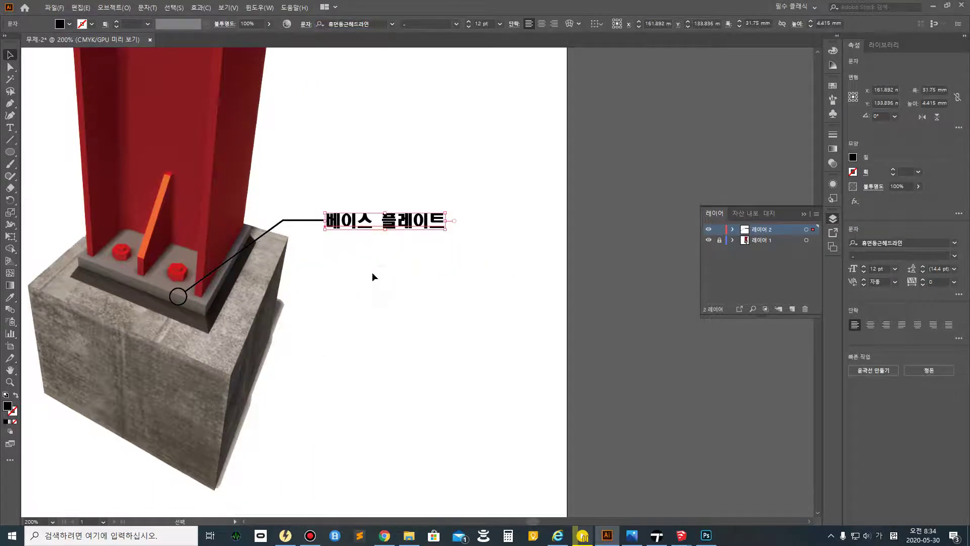
- Shift the label slightly to the right to leave a small gap after the leader line's end
left_click(394, 167)
left_click_drag(353, 223, 357, 223)
left_click(387, 271)
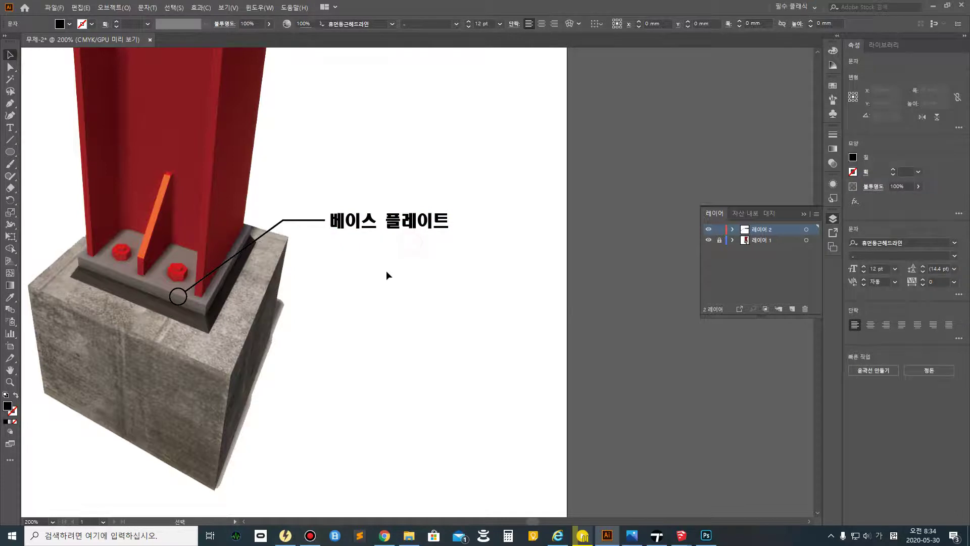
- Check the label at page scale and change its font to HY견고딕
scroll(414, 225, "down", 5, "alt")
scroll(413, 225, "up", 4, "alt")
scroll(413, 226, "down", 4, "alt")
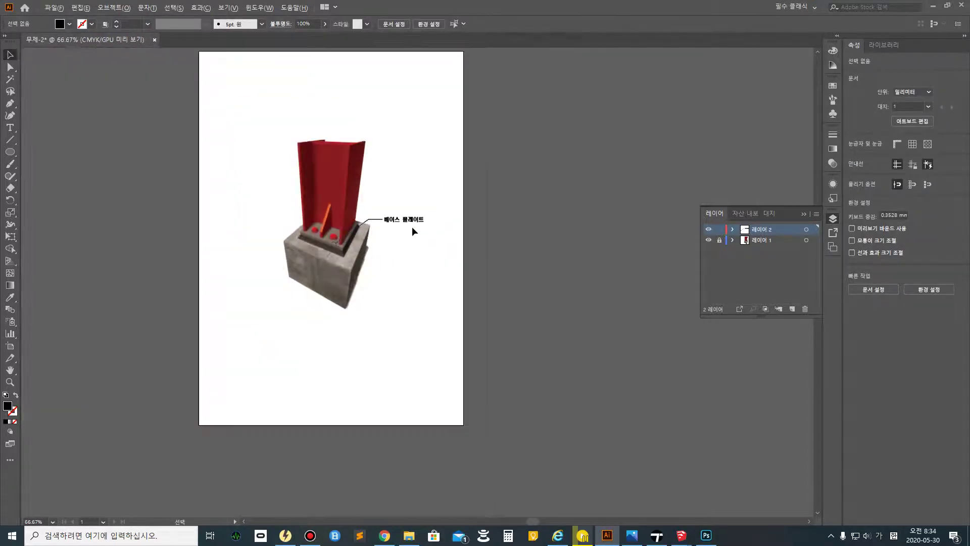
scroll(404, 203, "up", 4, "alt")
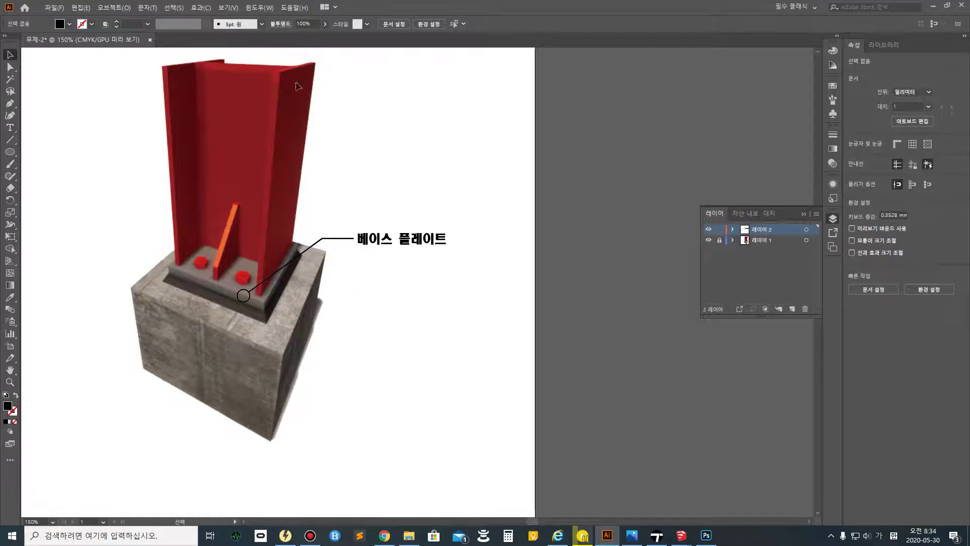
left_click(395, 244)
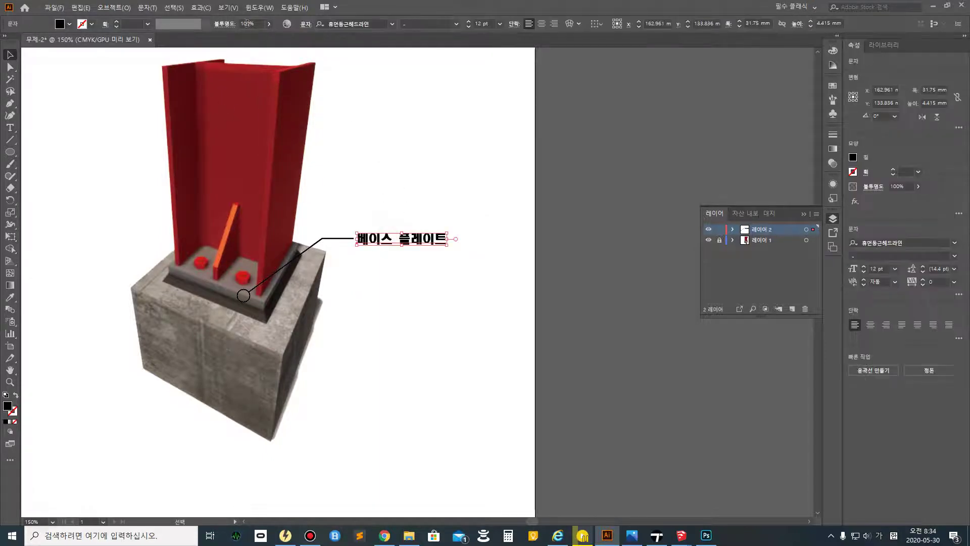
left_click(393, 23)
scroll(452, 180, "down", 2)
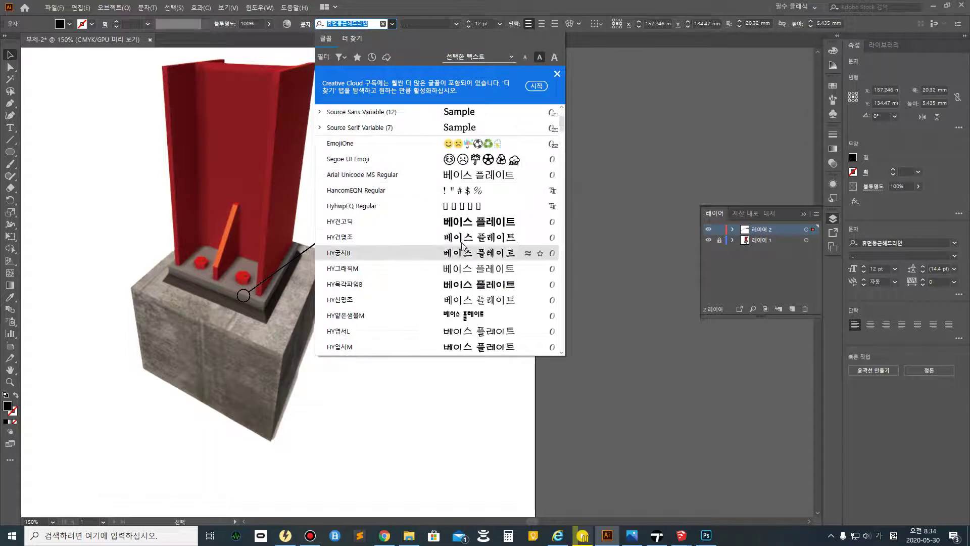
left_click(458, 221)
left_click(468, 293)
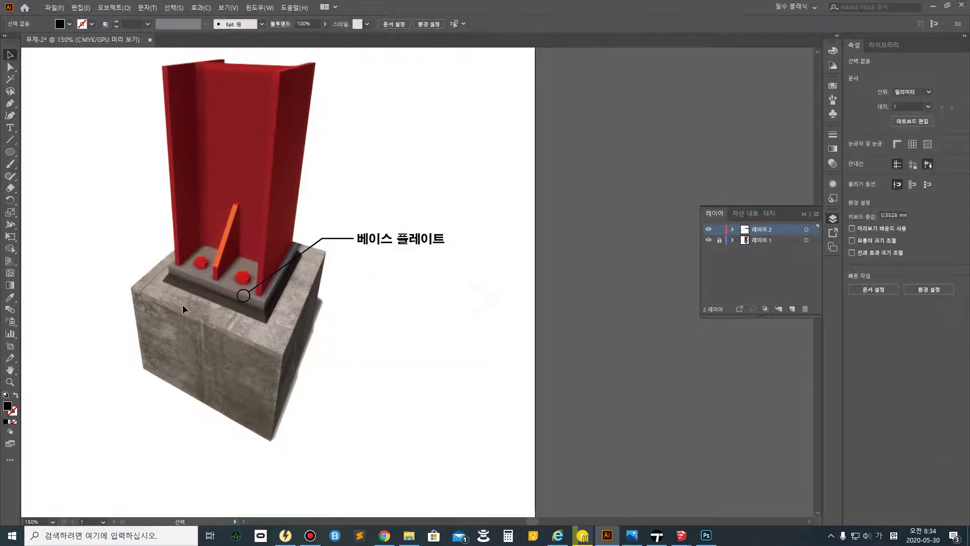
- Try a 10 pt stroke on the "베이스 플레이트" label text and undo it
left_click(414, 247)
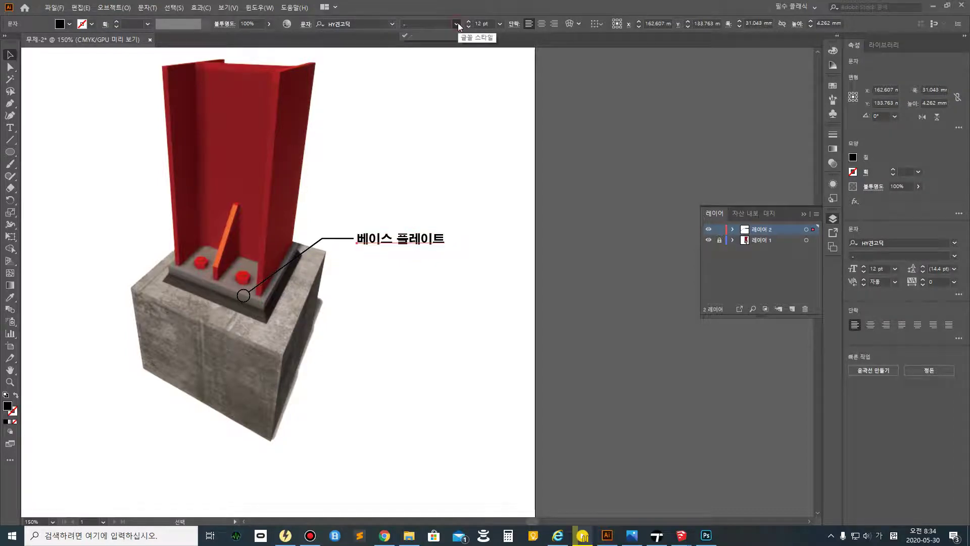
left_click(407, 252)
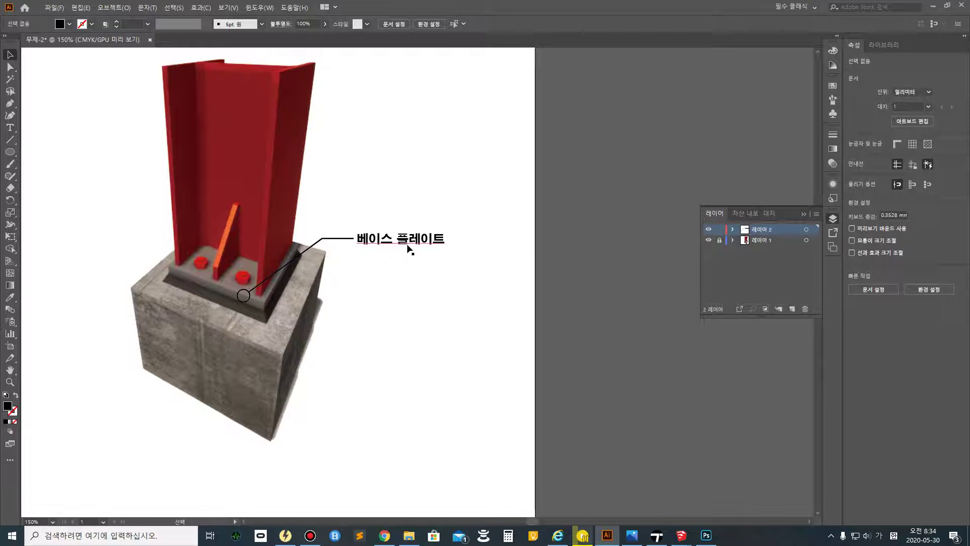
left_click(394, 243)
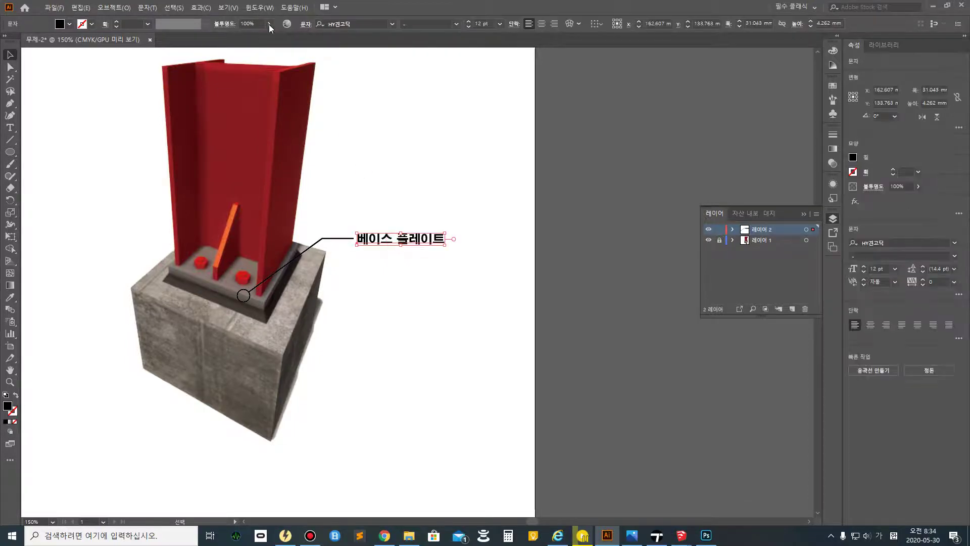
left_click(148, 23)
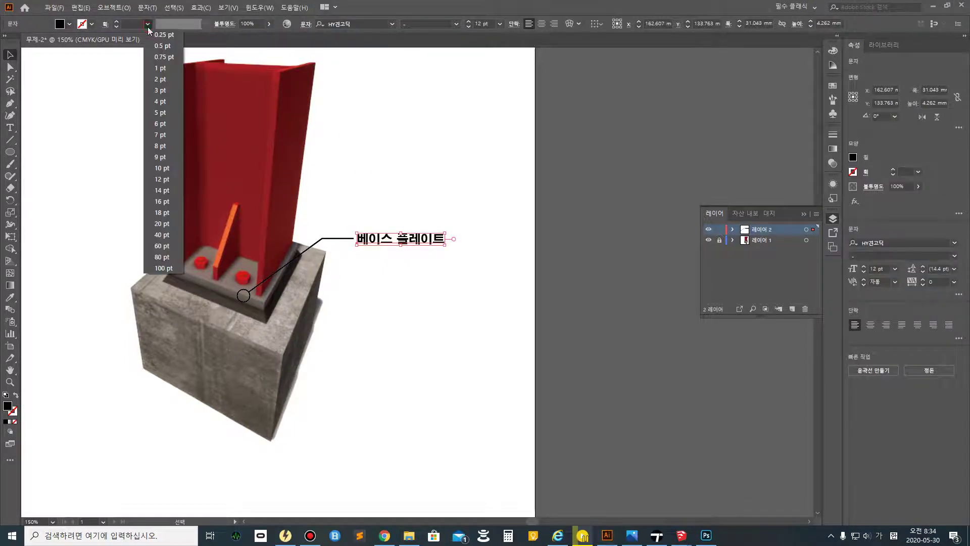
left_click(163, 169)
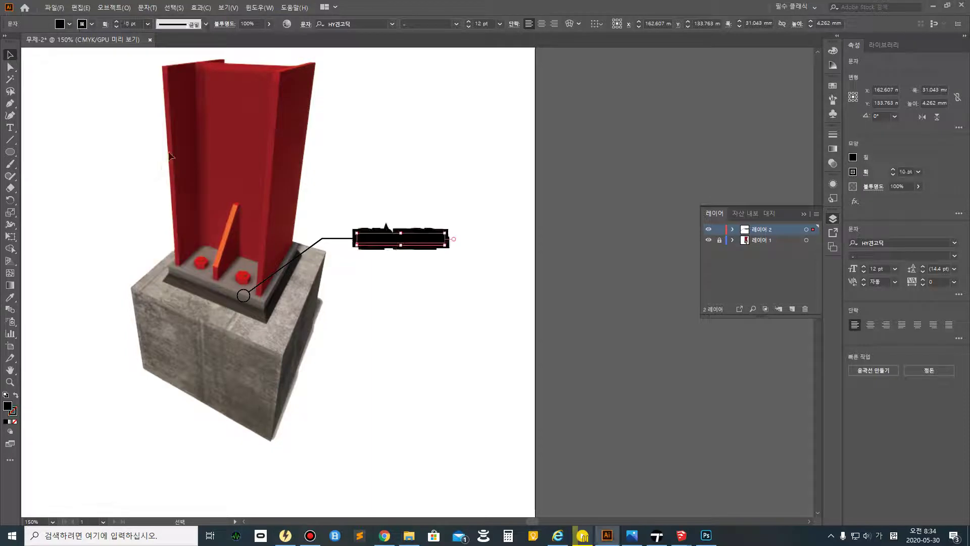
key("ctrl+z")
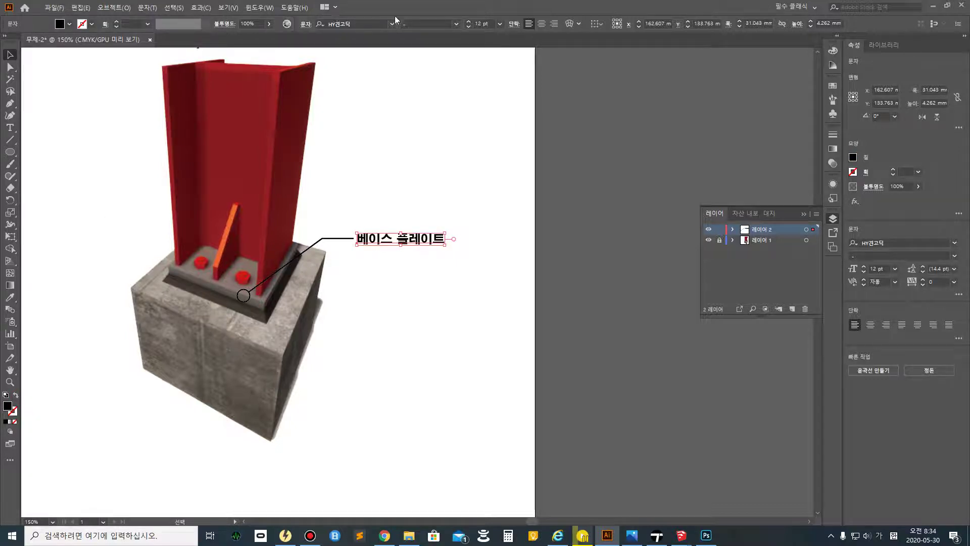
left_click(500, 25)
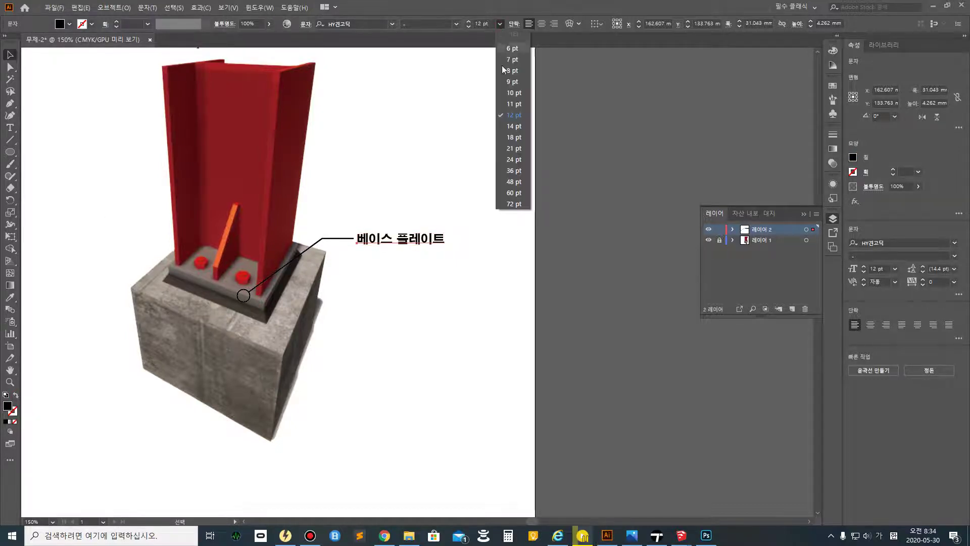
left_click(514, 116)
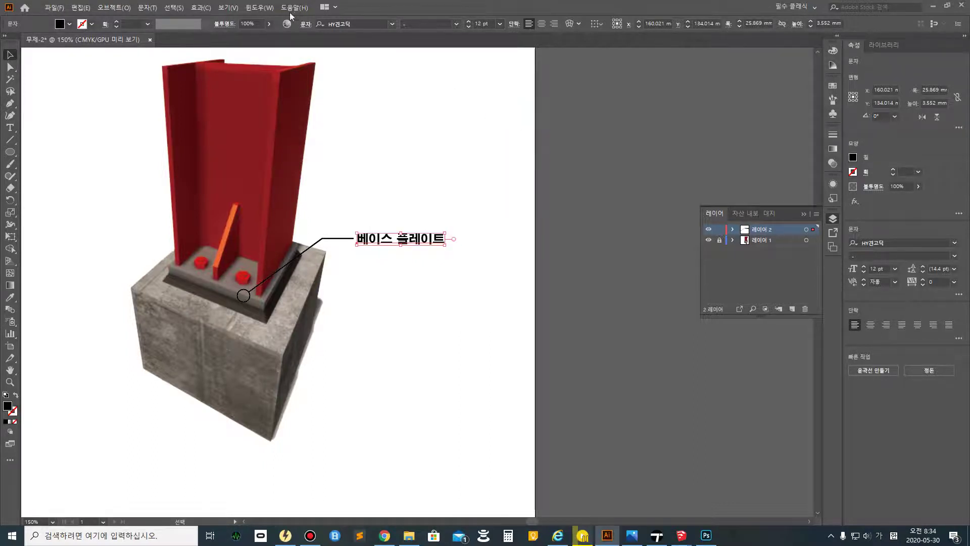
- Browse the Korean fonts and set the "베이스 플레이트" label to HY중고딕
left_click(392, 24)
scroll(463, 252, "down", 2)
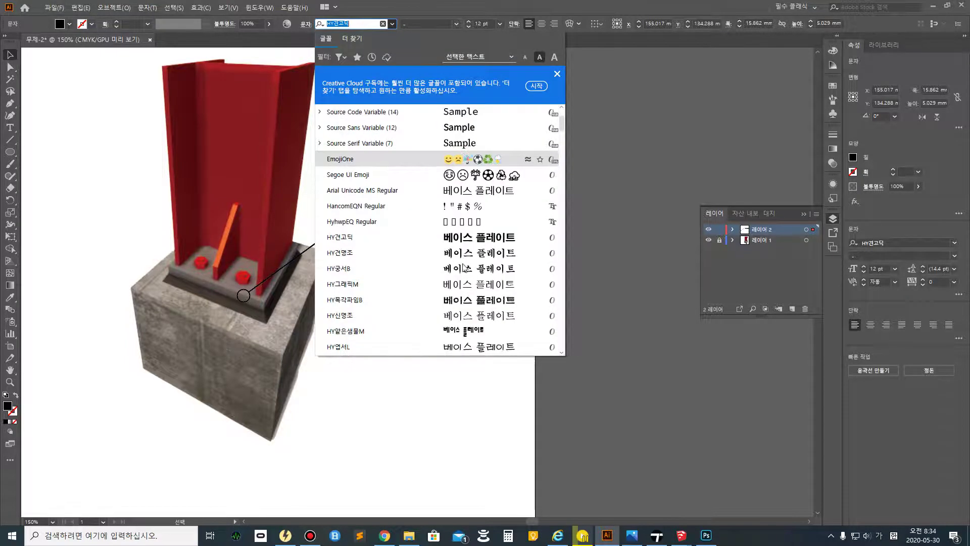
scroll(470, 273, "down", 2)
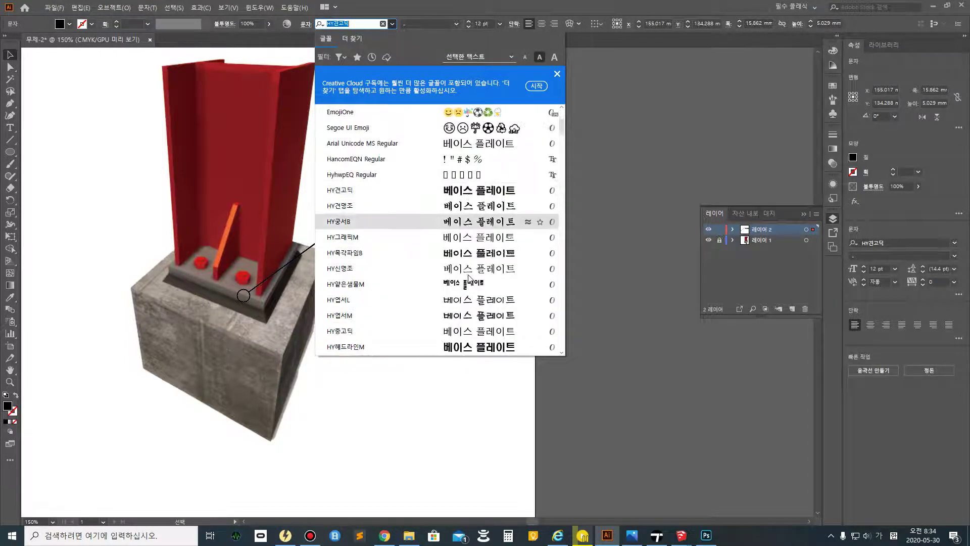
scroll(474, 216, "down", 3)
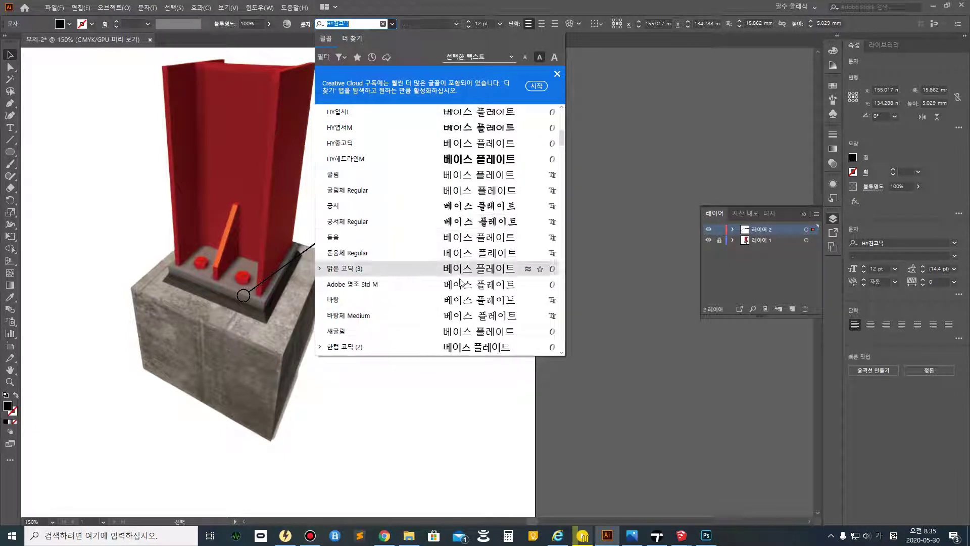
scroll(442, 302, "down", 1)
scroll(439, 304, "down", 2)
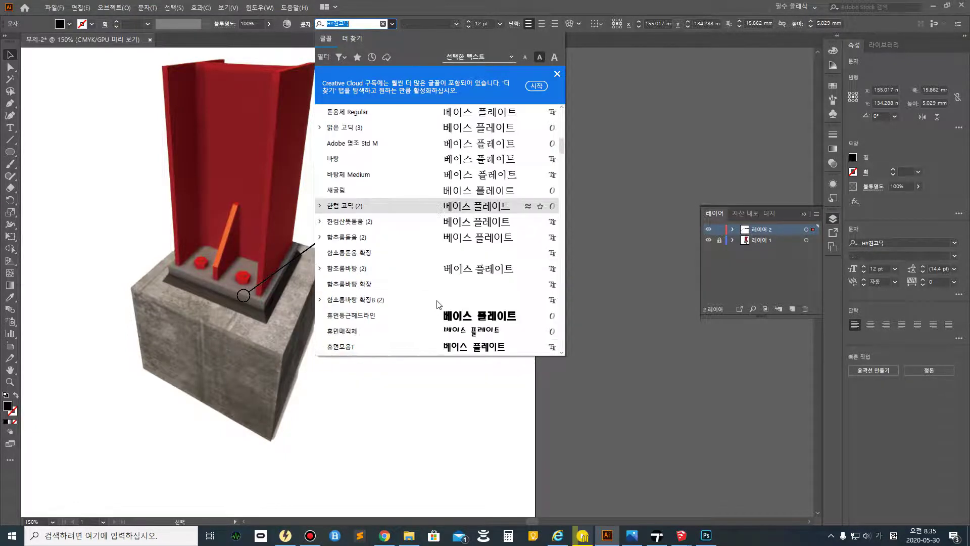
scroll(437, 301, "down", 7)
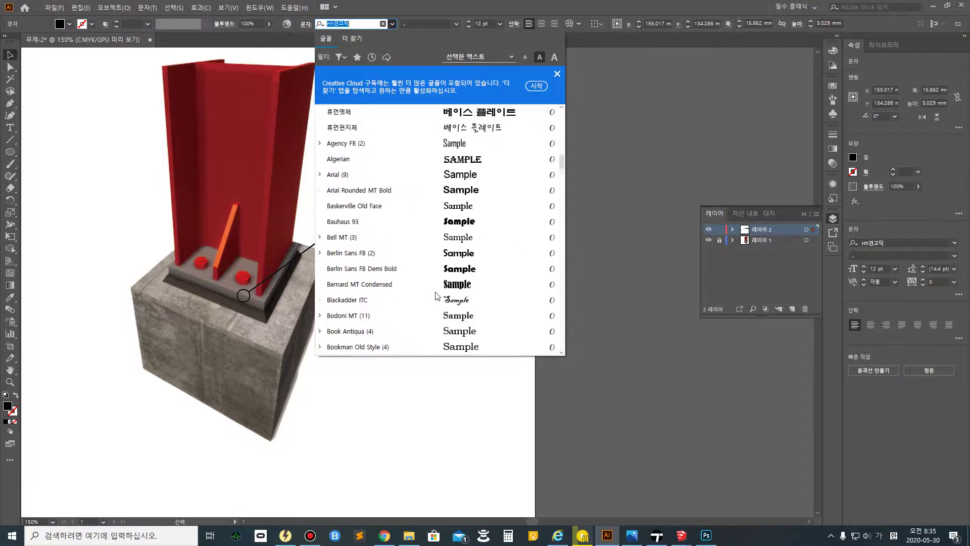
scroll(439, 290, "up", 12)
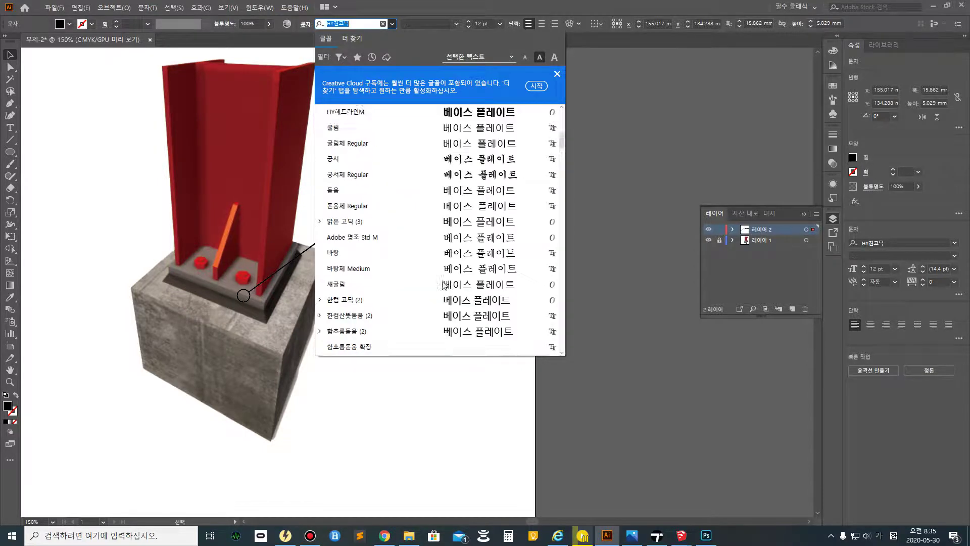
scroll(444, 284, "up", 4)
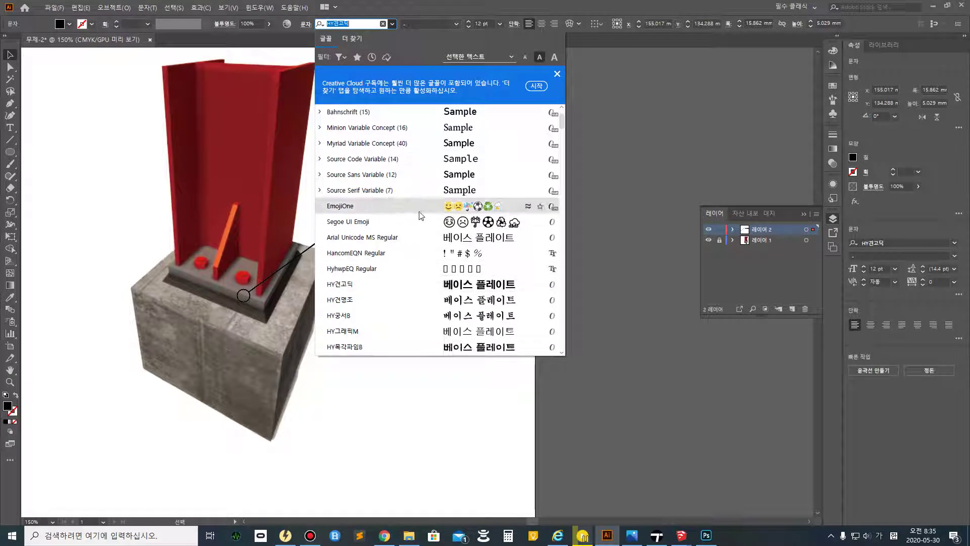
scroll(411, 216, "down", 3)
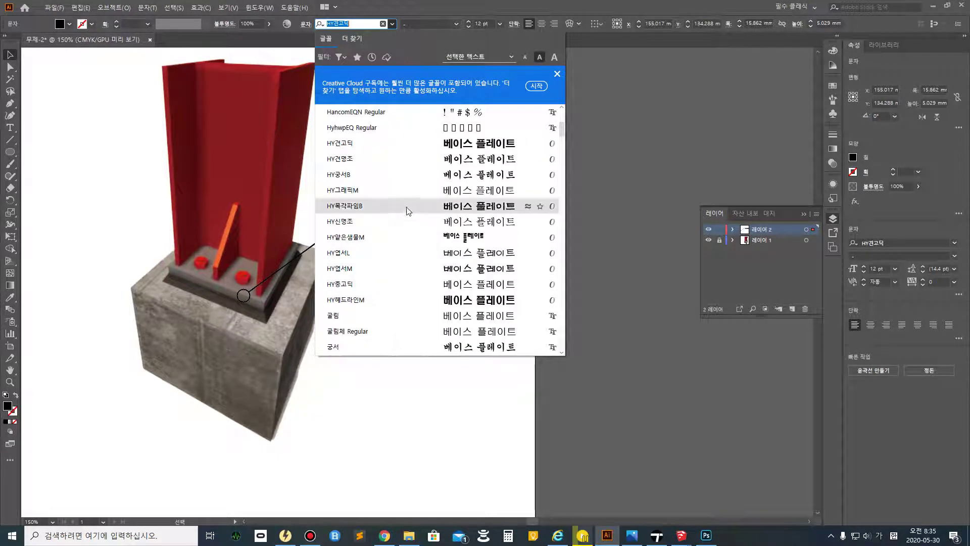
scroll(408, 210, "down", 4)
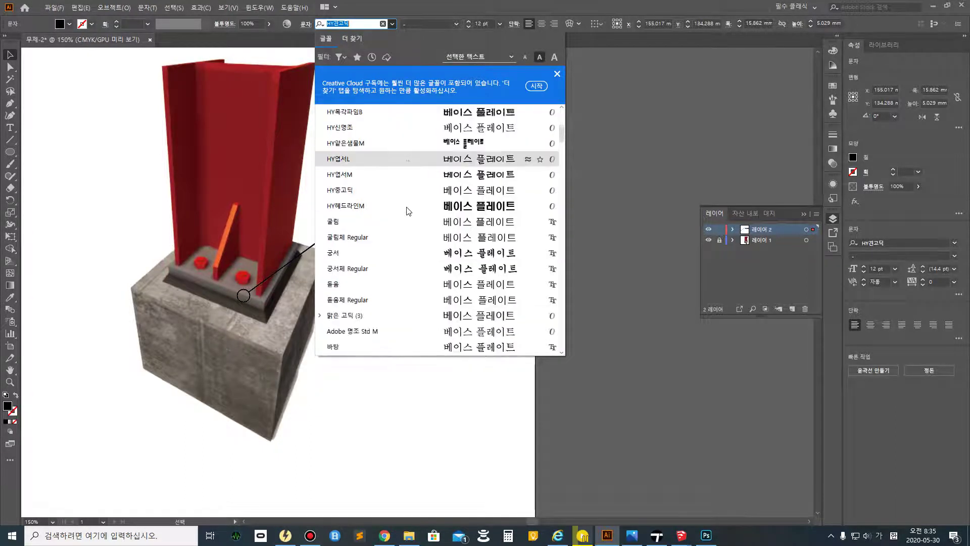
scroll(408, 211, "up", 3)
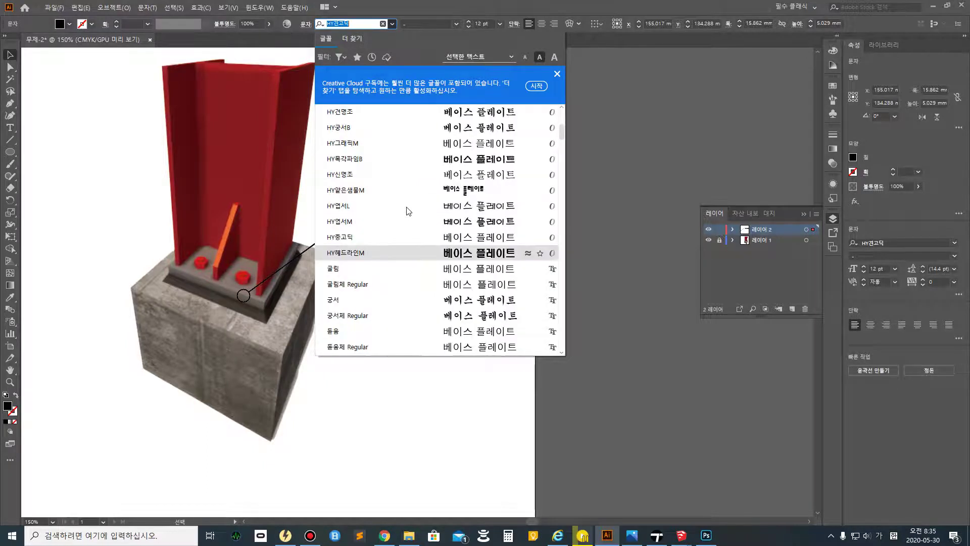
left_click(387, 246)
left_click(414, 272)
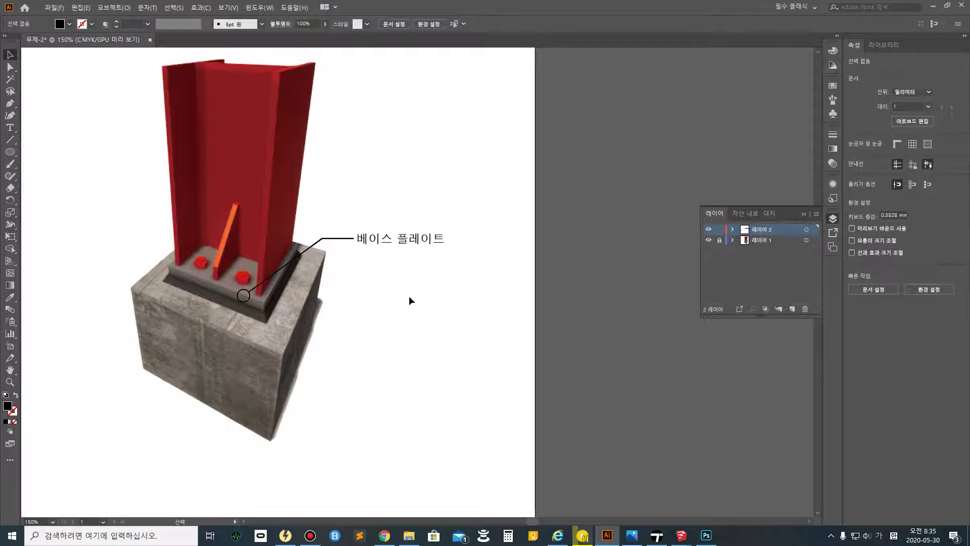
- Set the font of the "베이스 플레이트" label to 맑은 고딕
left_click(400, 242)
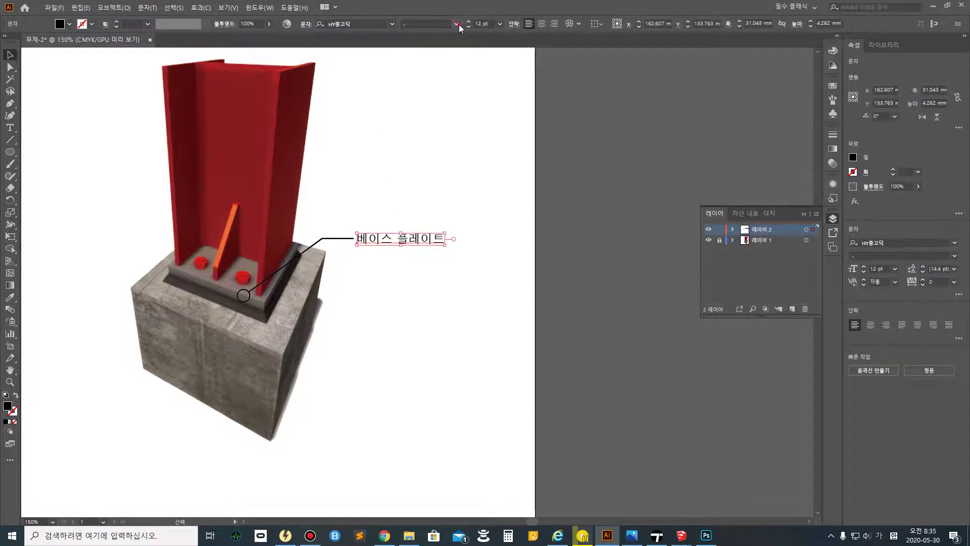
left_click(374, 26)
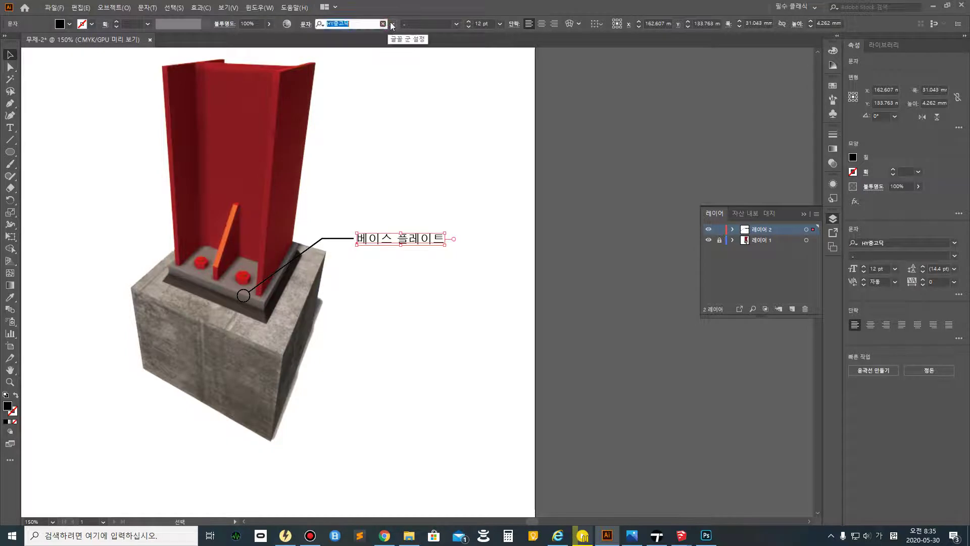
left_click(392, 24)
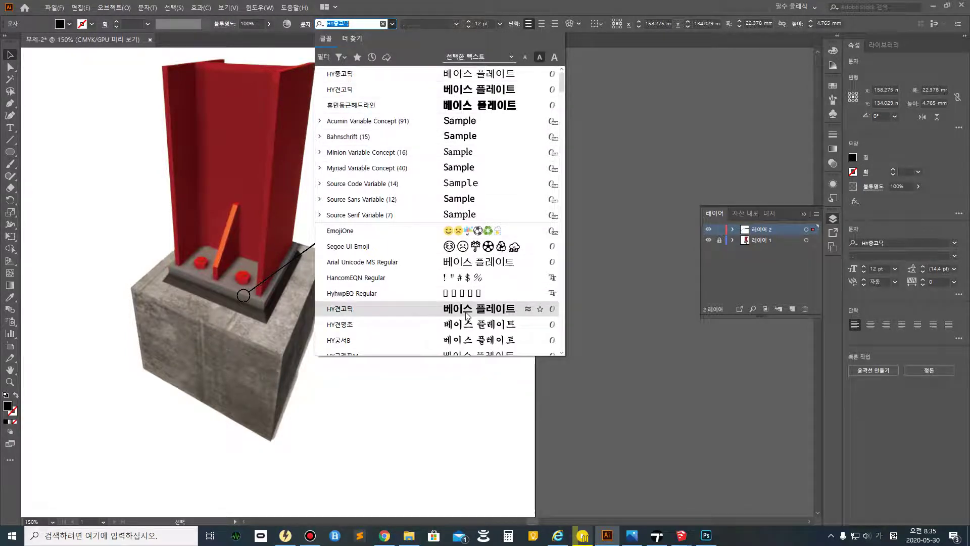
scroll(467, 316, "down", 3)
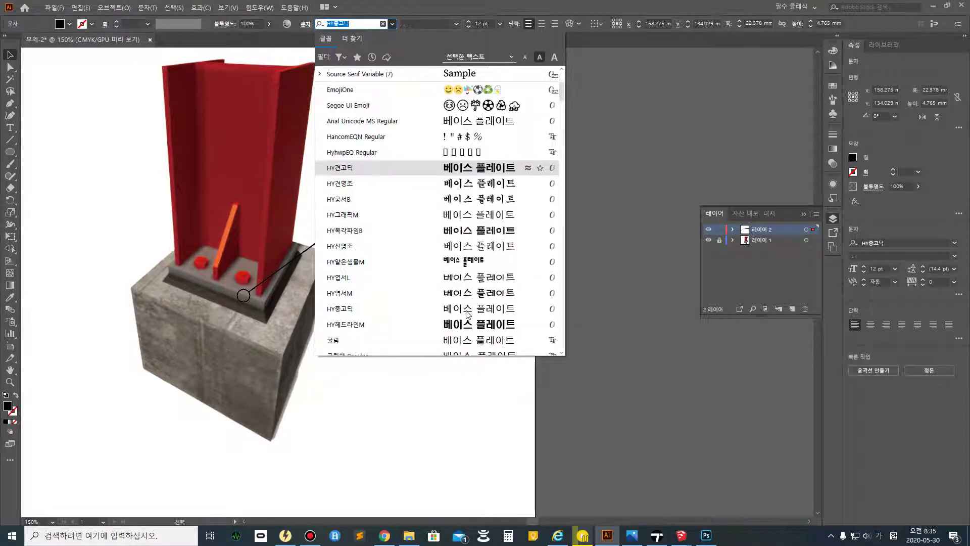
scroll(467, 310, "down", 1)
scroll(457, 293, "down", 1)
scroll(457, 293, "down", 1)
left_click(448, 300)
left_click(417, 296)
- Browse the Korean fonts again and set the "베이스 플레이트" label to HY견고딕
left_click(385, 240)
left_click(385, 23)
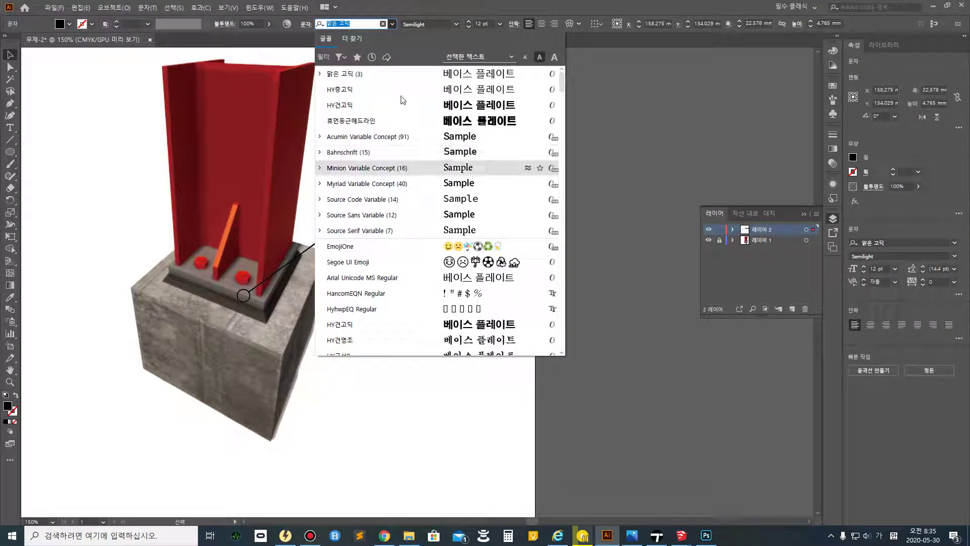
left_click_drag(563, 86, 551, 105)
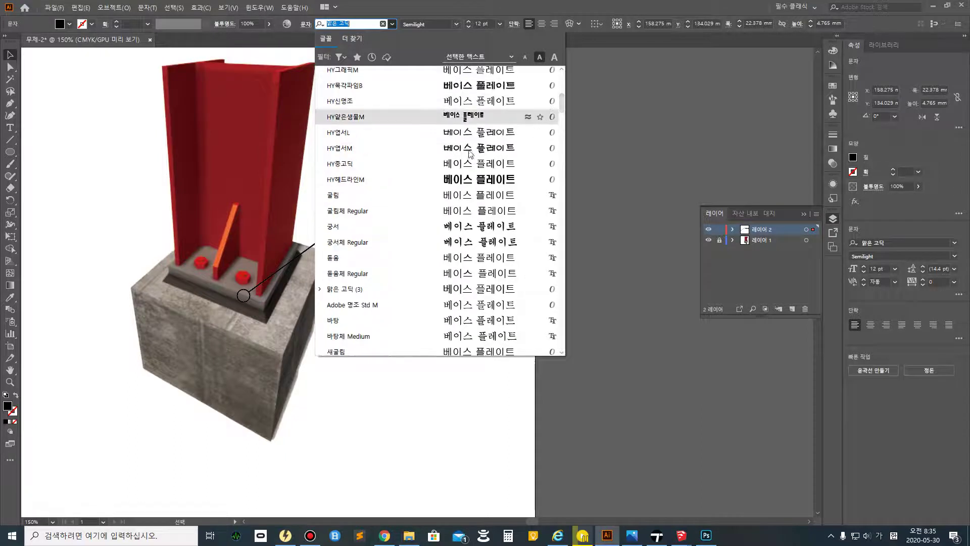
scroll(450, 170, "up", 3)
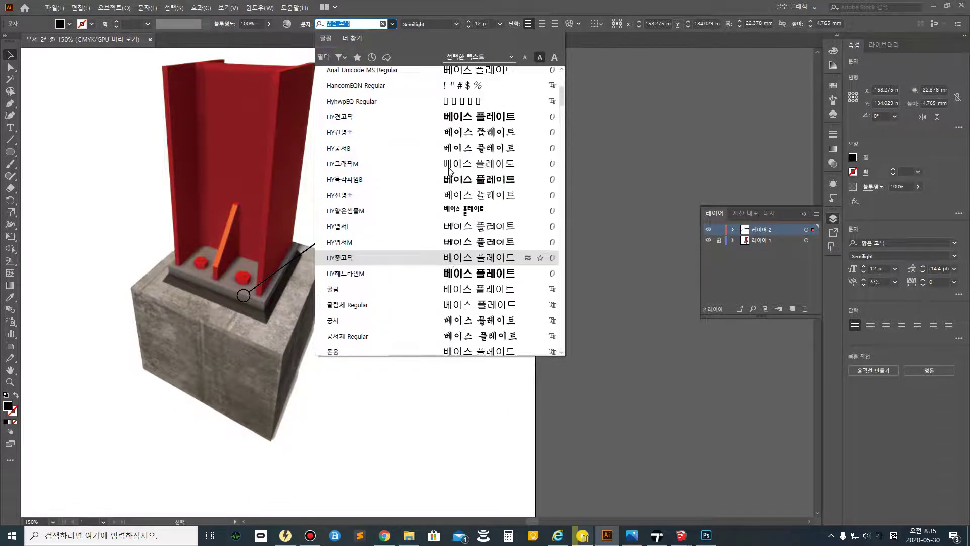
left_click(434, 159)
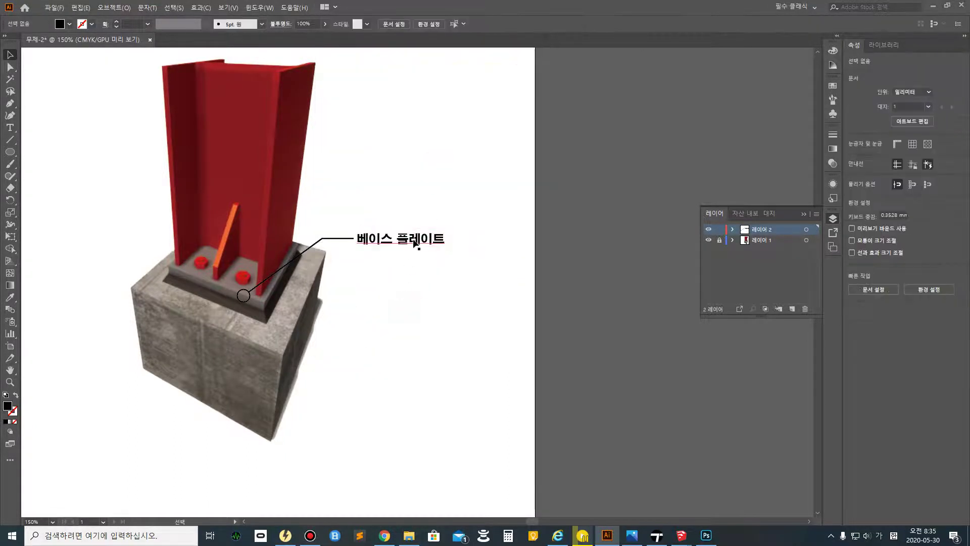
- Try stretching the "베이스 플레이트" label by its bounding box and undo the distortion
left_click_drag(399, 247, 400, 255)
left_click(388, 292)
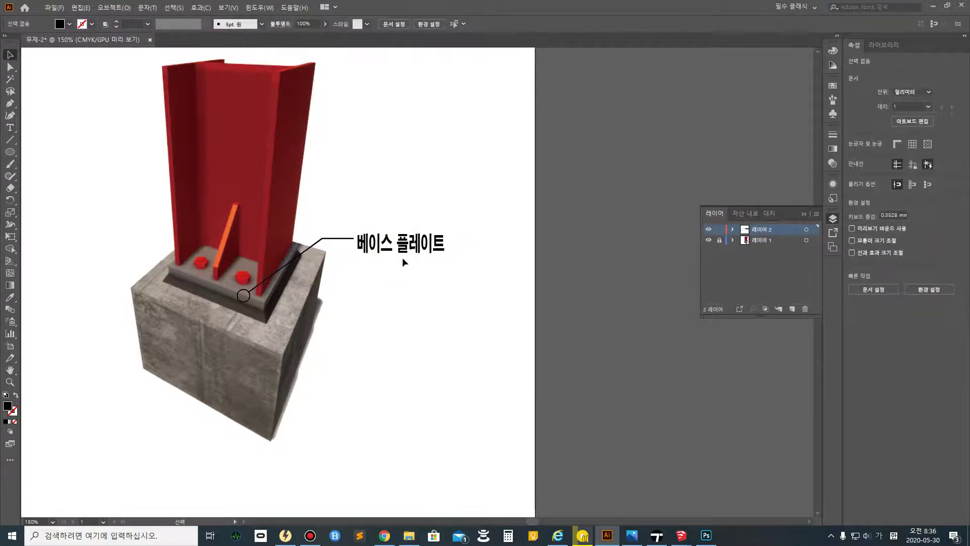
key("ctrl+z")
mouse_move(448, 247)
left_mouse_down()
mouse_move(463, 249)
mouse_move(453, 248)
left_mouse_up()
key("ctrl+z")
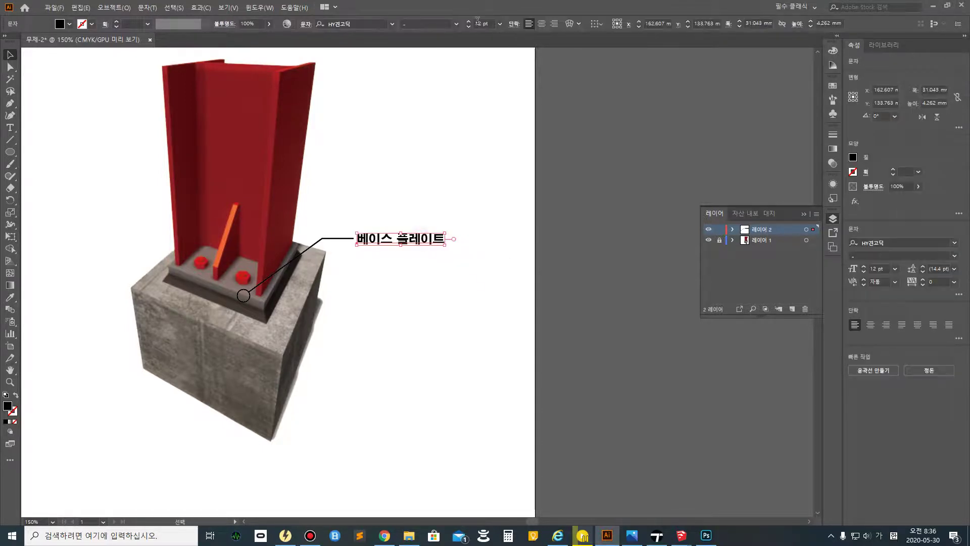
- Increase the font size of the "베이스 플레이트" label to 15 pt
left_click(468, 22)
left_click(469, 22)
left_click(469, 23)
left_click(412, 260)
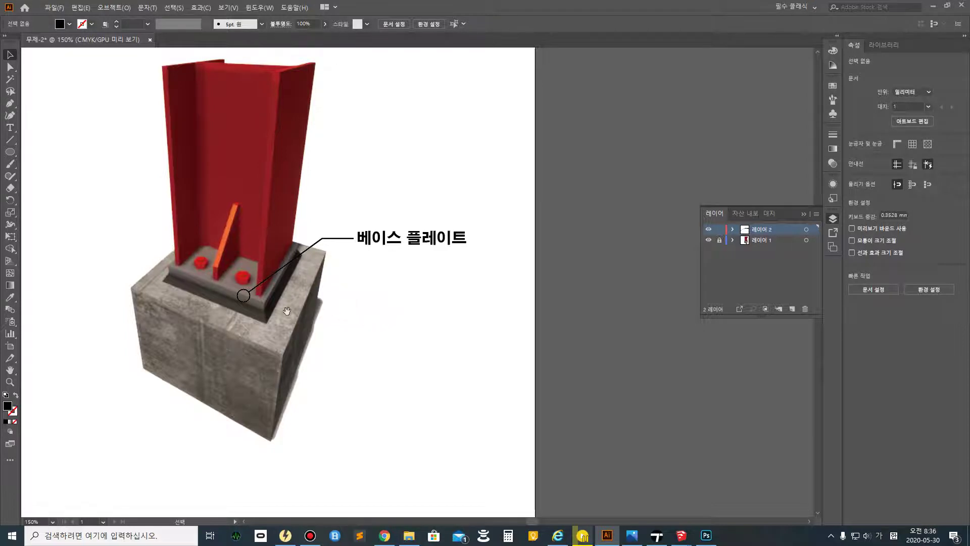
- Copy the base plate's leader line and circle upward so the circle sits on the orange rib plate
scroll(325, 306, "left", 3, "ctrl")
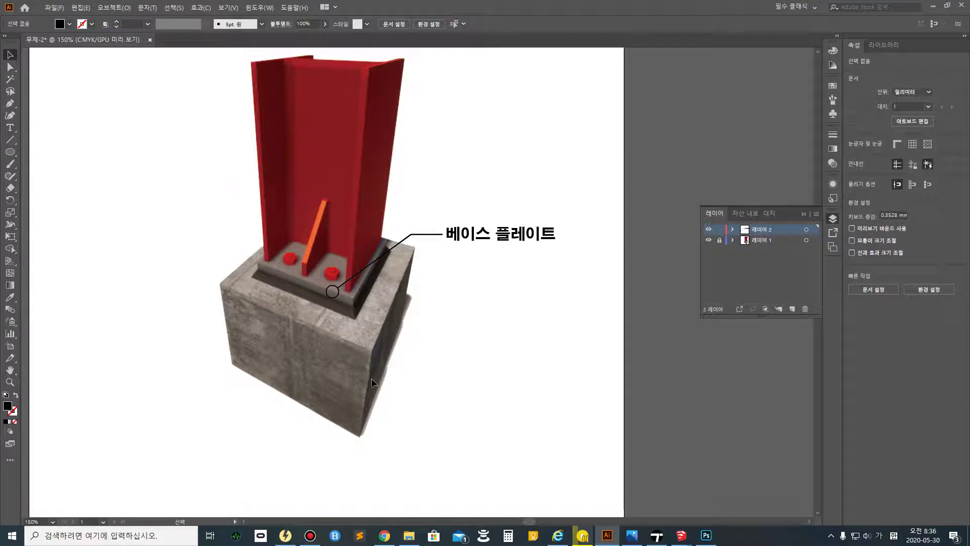
left_click(380, 257)
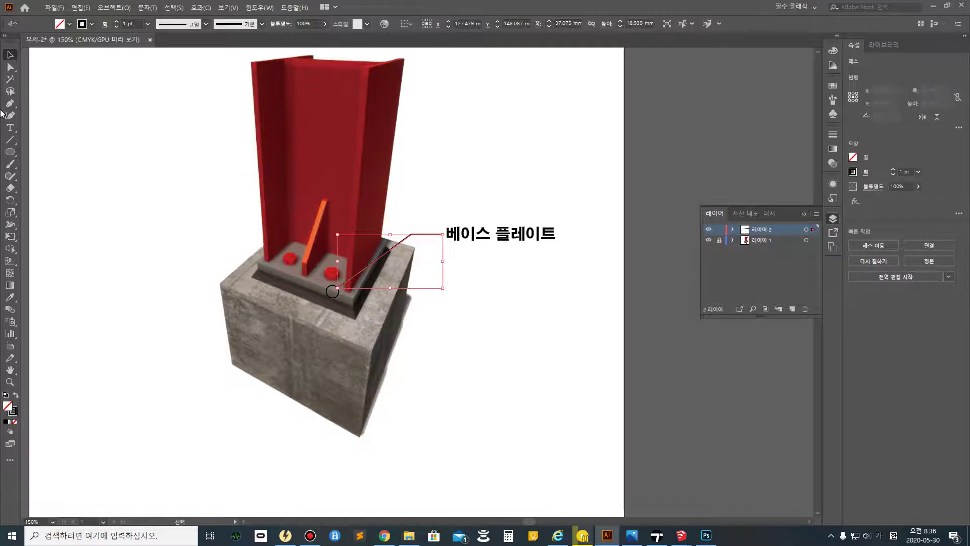
left_click(338, 296, "shift")
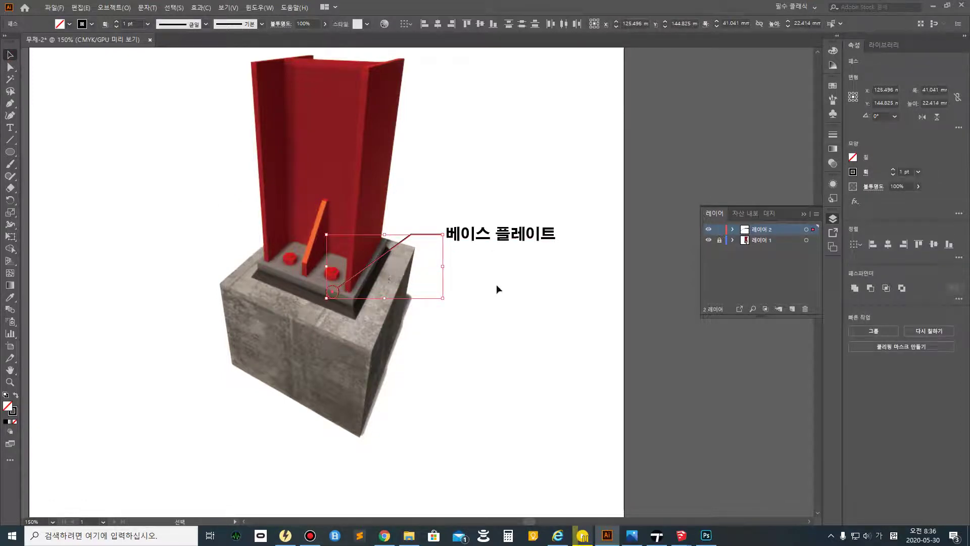
left_click_drag(382, 259, 358, 198, "alt")
left_click(453, 187)
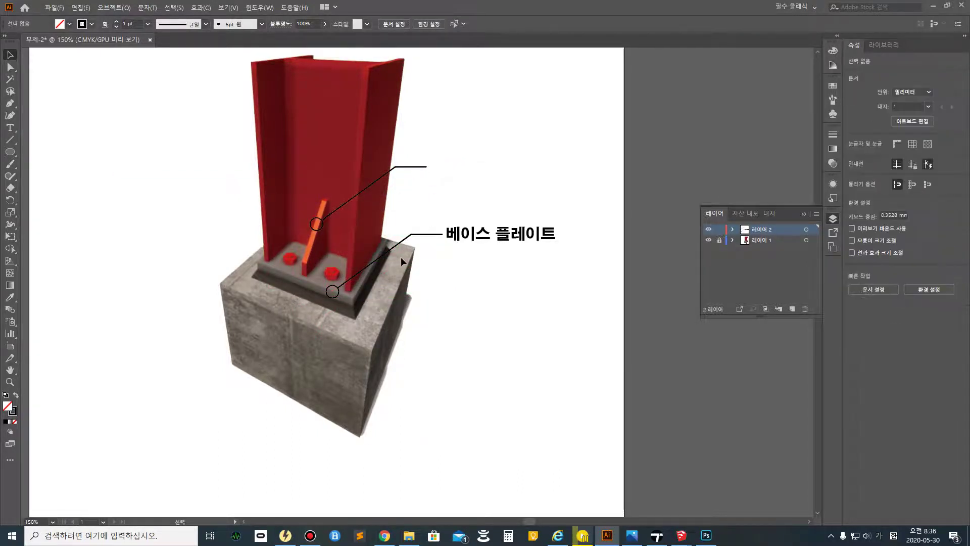
- Copy the leader line and circle once more so the circle sits at the base plate's lower front corner
left_click(330, 222)
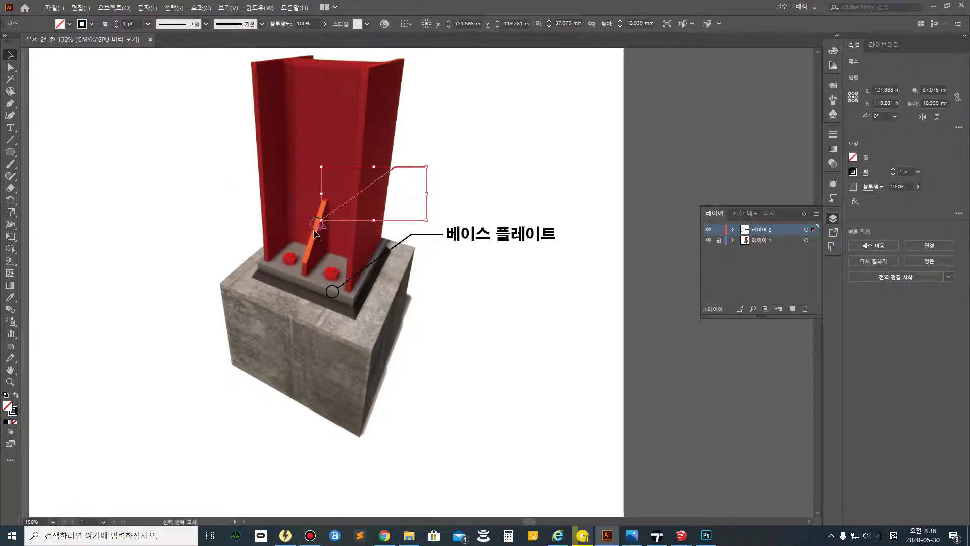
left_click_drag(346, 205, 381, 296, "alt")
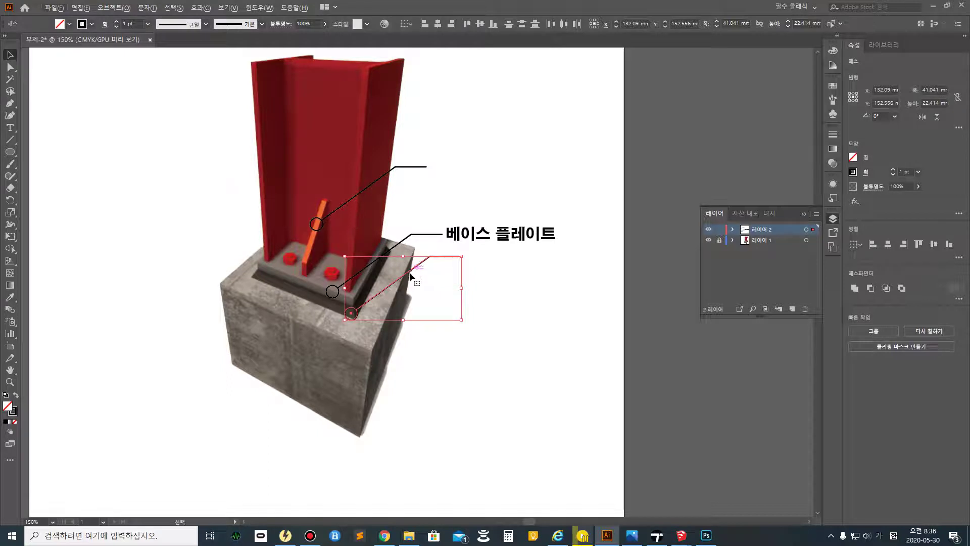
- Move the "베이스 플레이트" label to the rib plate's leader and place a copy of it at the base plate's leader
left_click(448, 164)
left_click(479, 235)
left_click_drag(472, 234, 457, 174, "alt")
key("t")
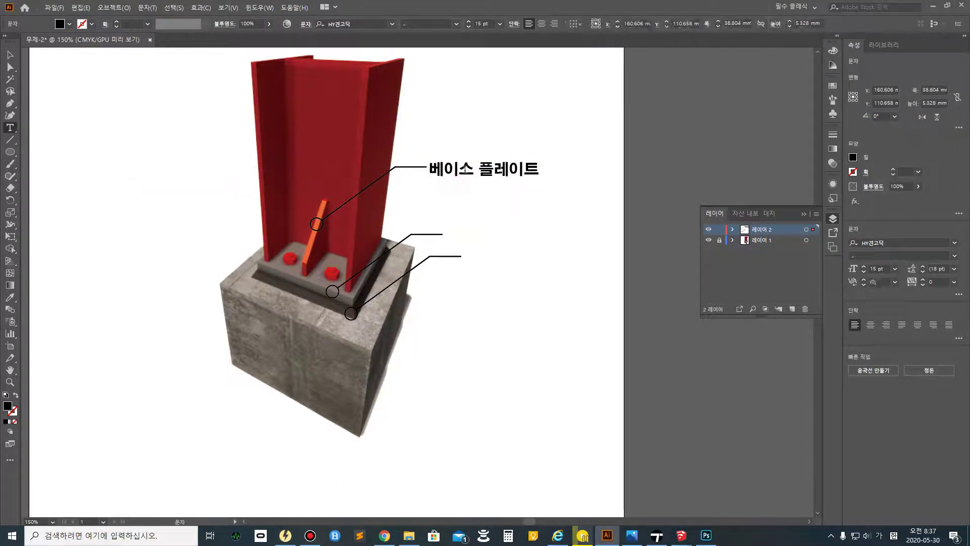
left_click(10, 54)
left_click_drag(491, 178, 500, 237, "alt")
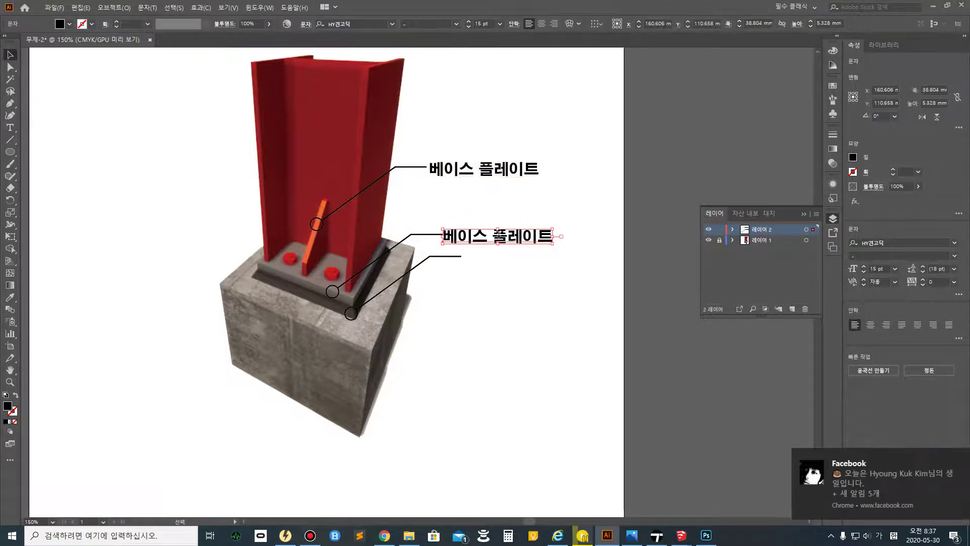
- Replace "베이스" with "리브" in the label on the rib plate's leader so it reads "리브 플레이트"
key("t")
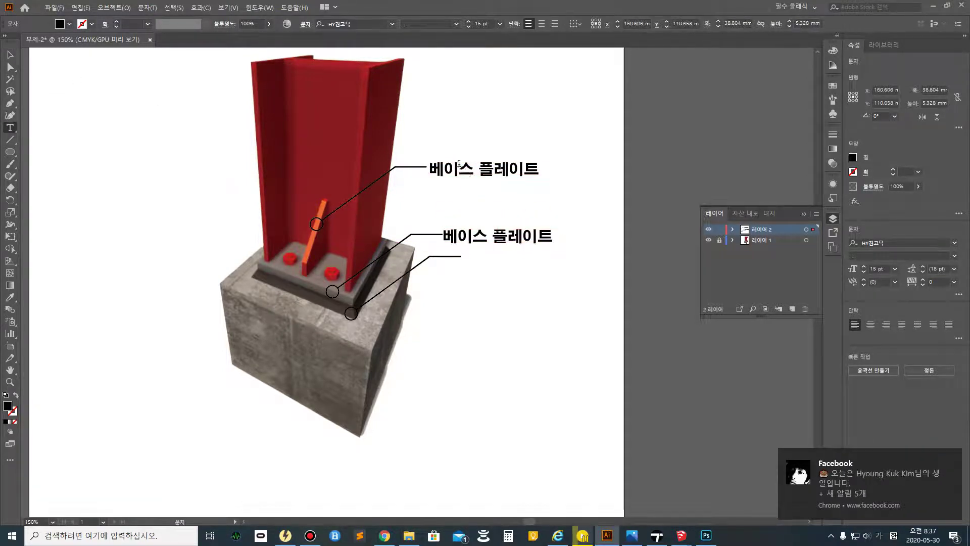
double_click(441, 164)
left_click_drag(430, 170, 473, 173)
type("리브")
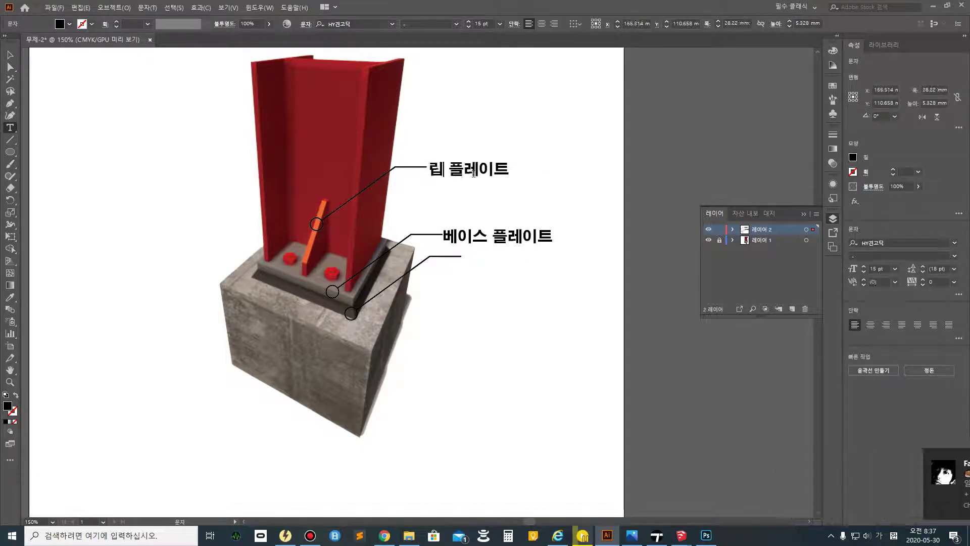
left_click(513, 321)
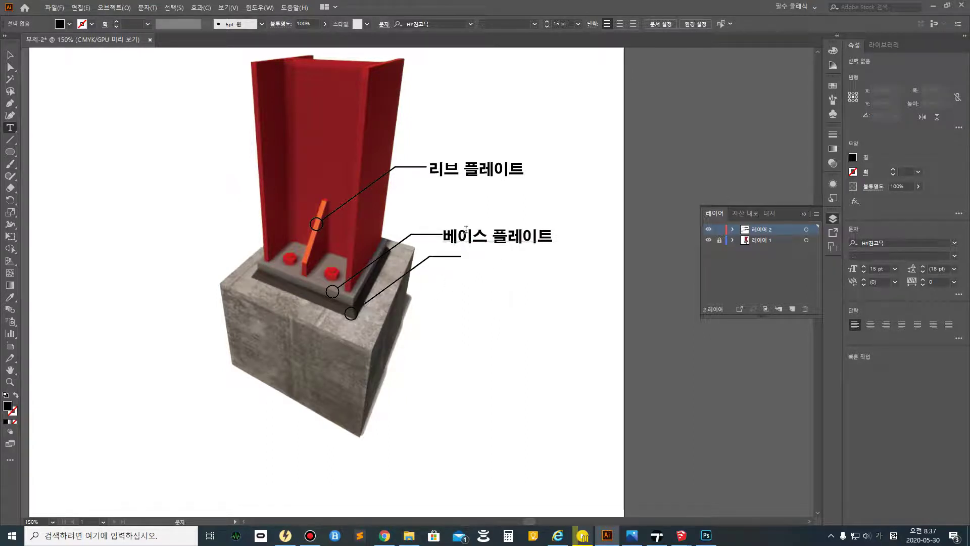
- Copy the "베이스 플레이트" label to the end of the lowest leader line
left_click(10, 54)
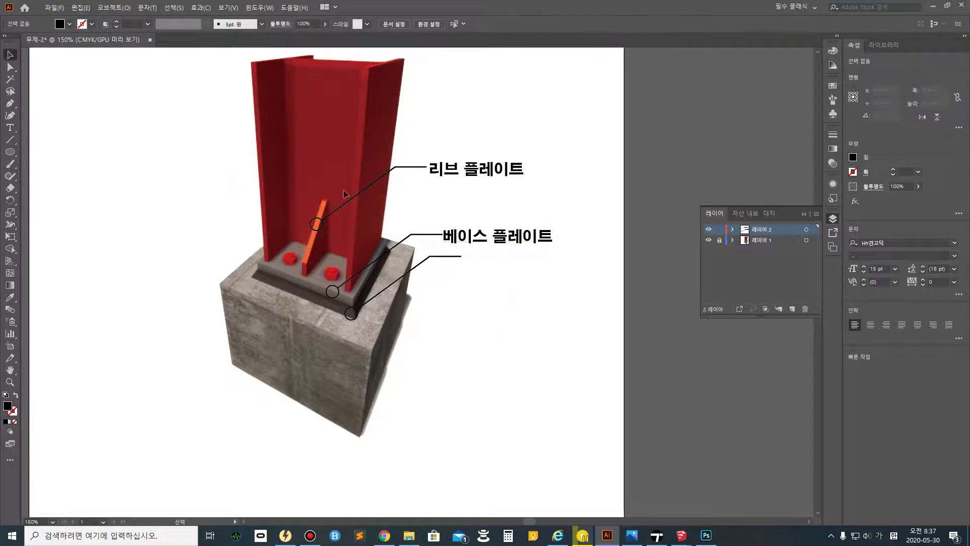
left_click(515, 239)
left_click_drag(519, 238, 516, 258, "alt")
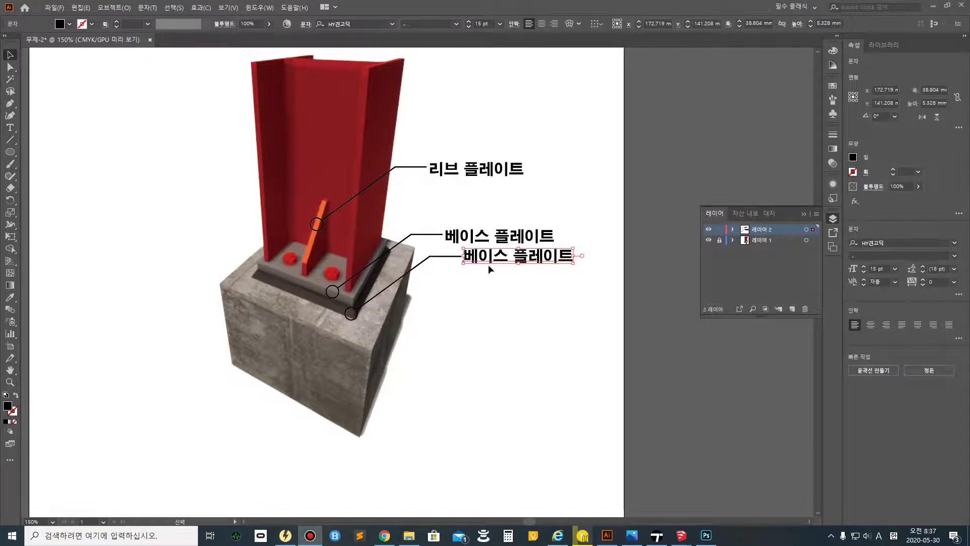
- Replace the text of the label on the lowest leader with "앵커 볼트"
left_click(500, 259)
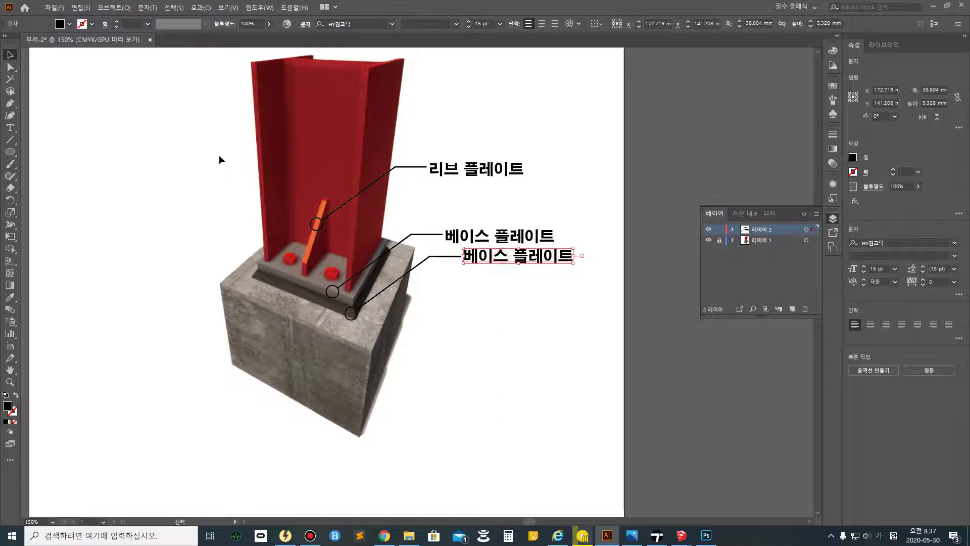
left_click(9, 127)
double_click(479, 254)
left_click_drag(464, 256, 570, 256)
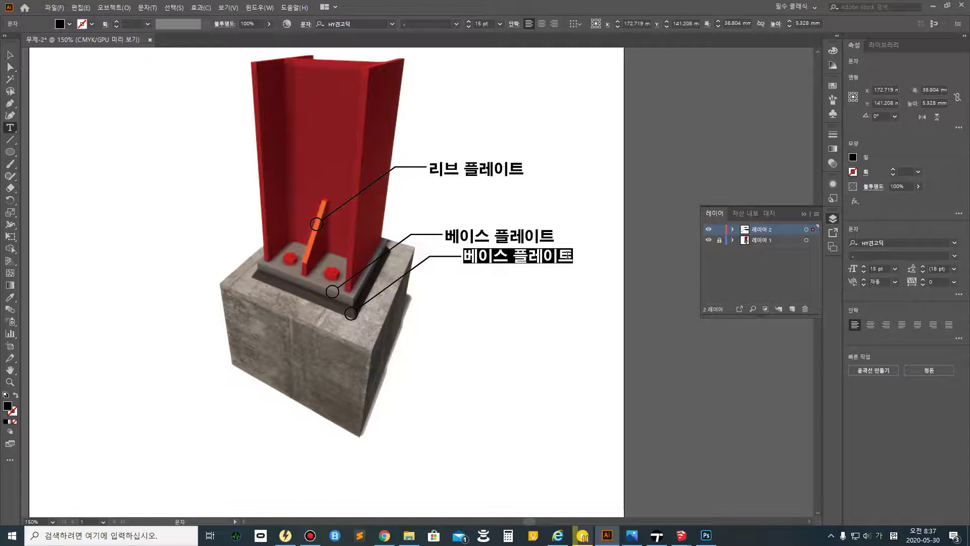
type("앵케")
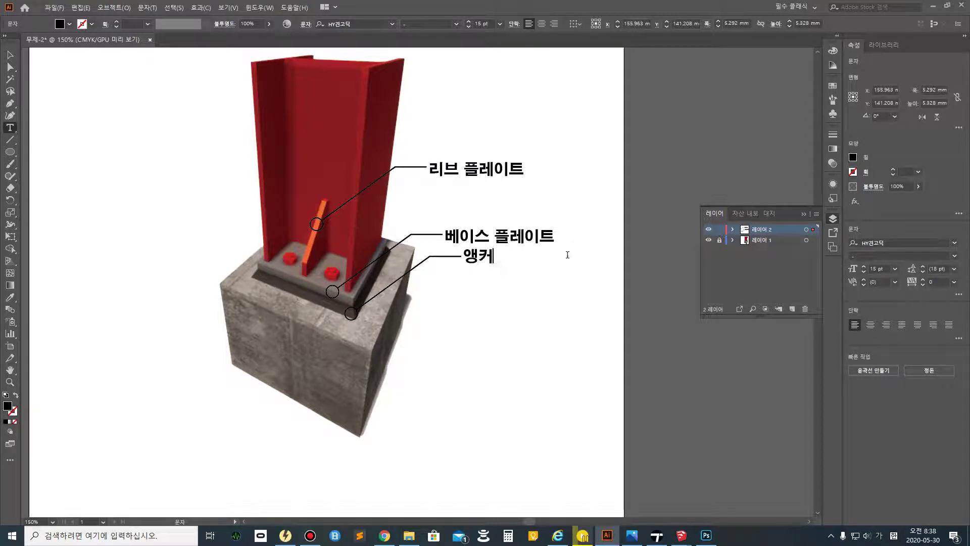
key("BackSpace")
type("커 볼트")
key("Escape")
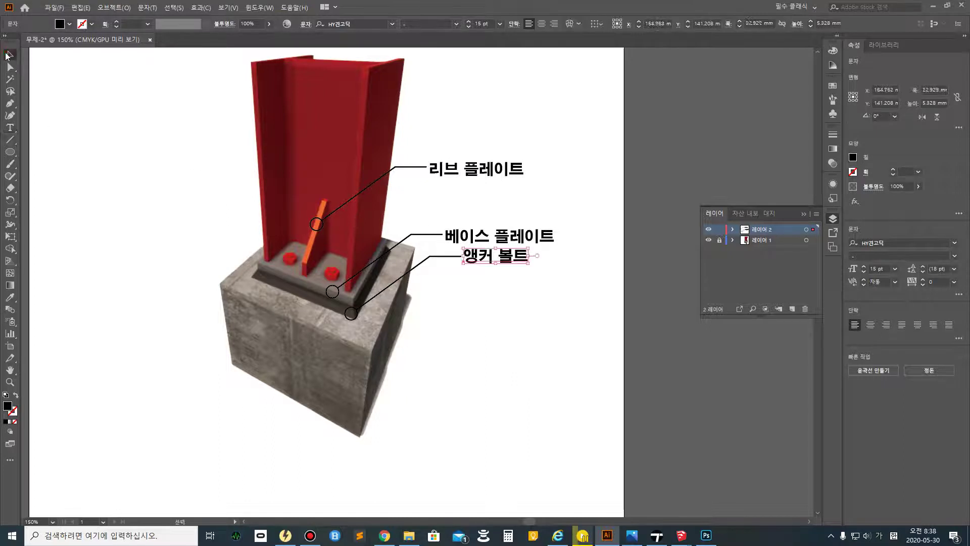
left_click(448, 256)
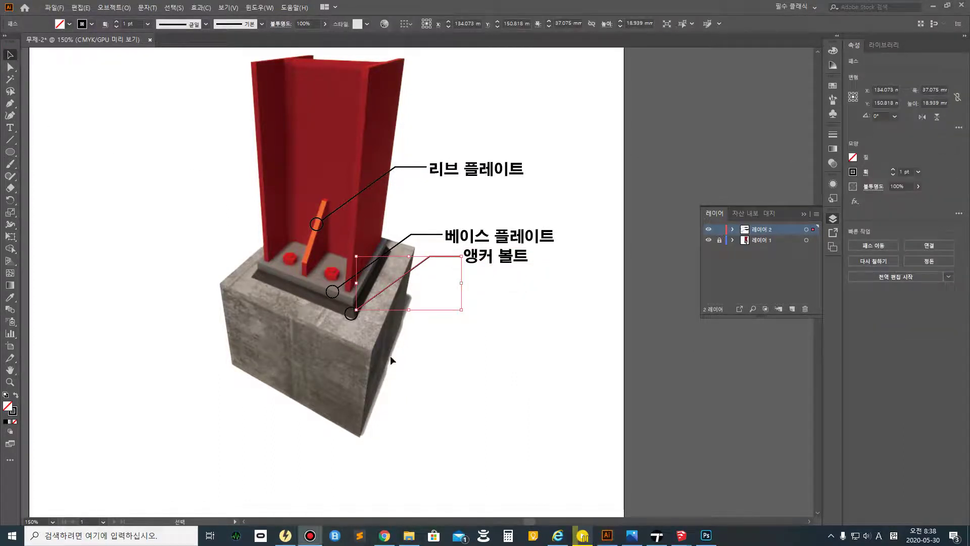
left_click(543, 297)
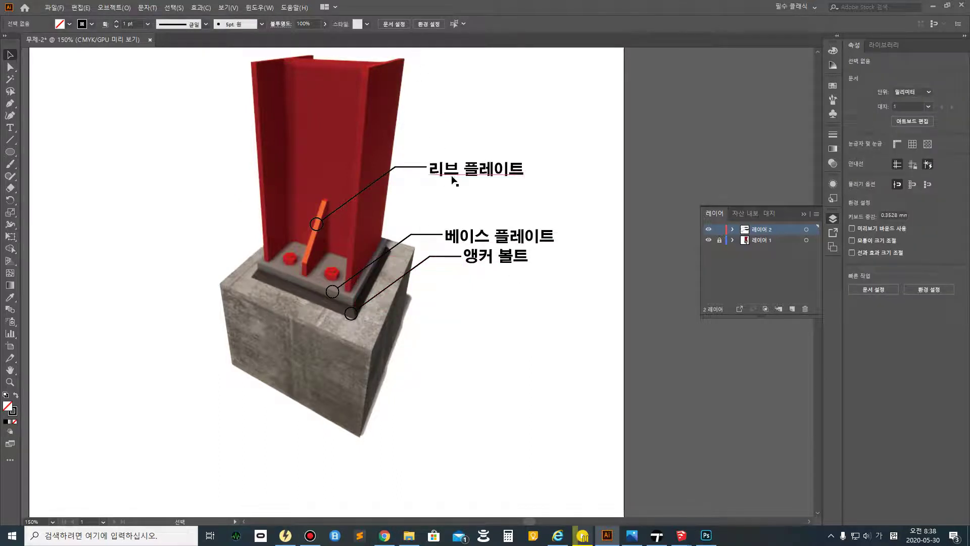
- Shift the "리브 플레이트" label slightly to the right and extend the horizontal end of its leader line toward it
left_click_drag(477, 169, 499, 168)
left_click(425, 167)
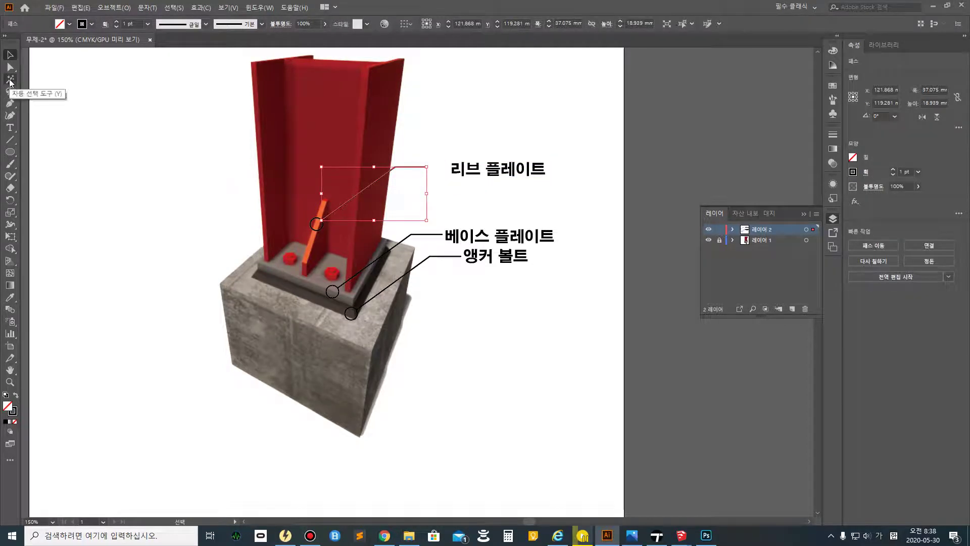
left_click(10, 67)
left_click_drag(423, 166, 434, 167)
key("ctrl+z")
left_click(427, 168)
left_click_drag(429, 171, 443, 169)
left_click(460, 322)
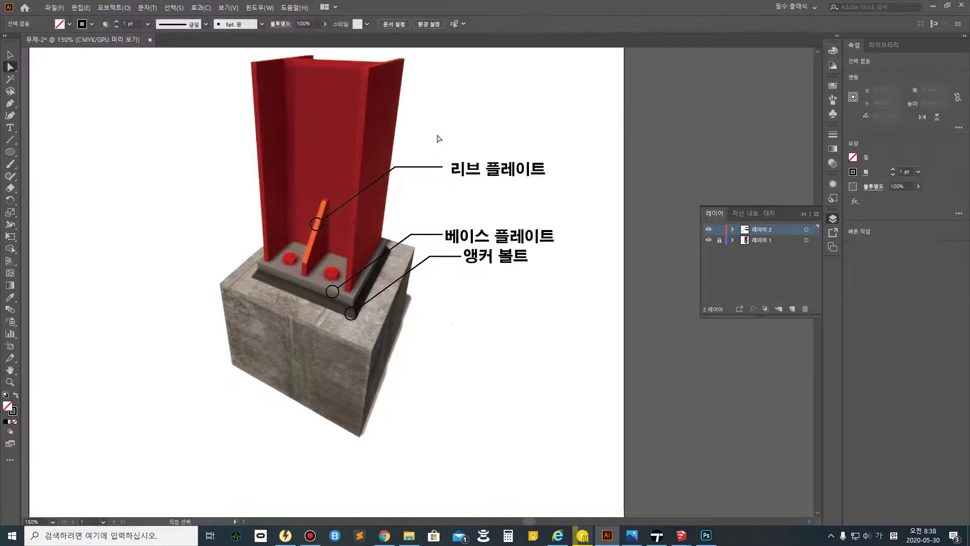
left_click(10, 54)
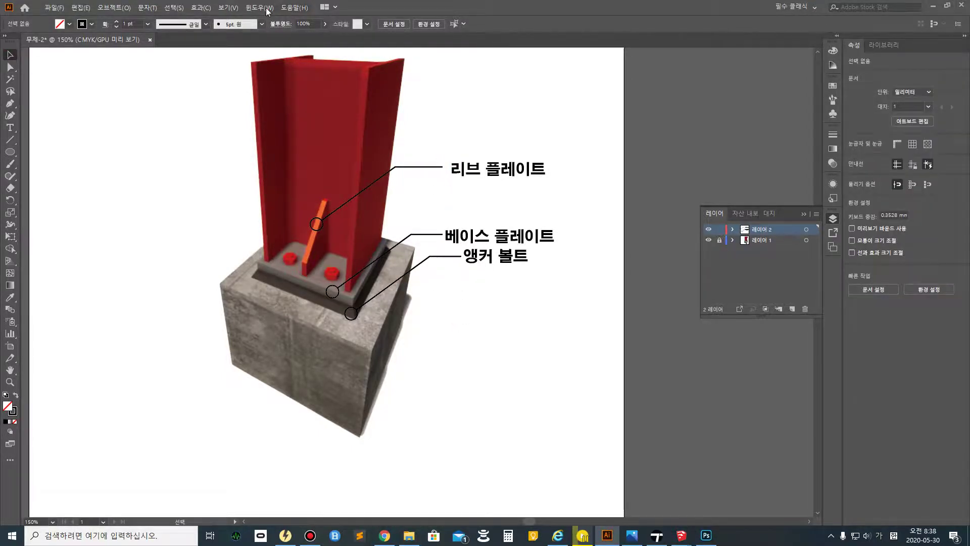
- Show the rulers and place a vertical guide at about X 146 mm, at the end of the "리브 플레이트" leader line
left_click(259, 8)
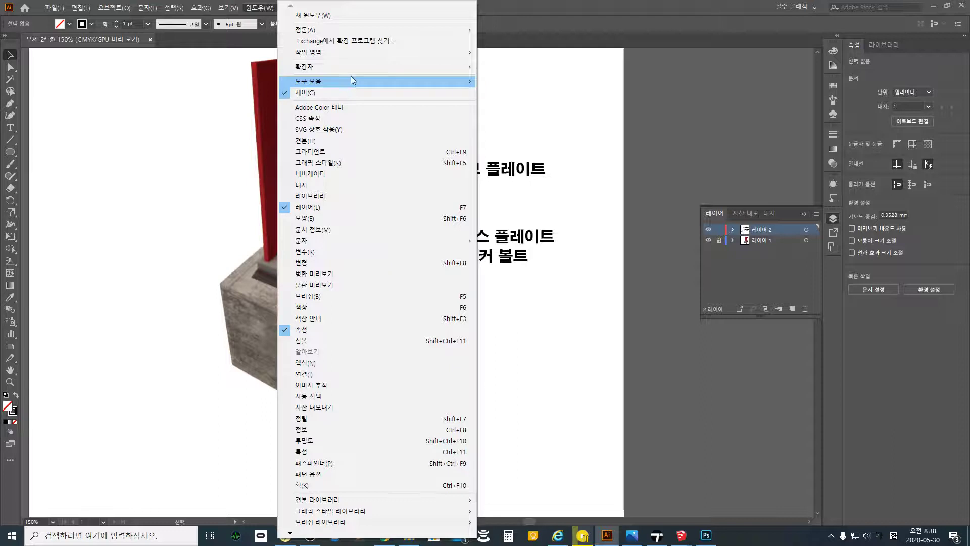
mouse_move(362, 81)
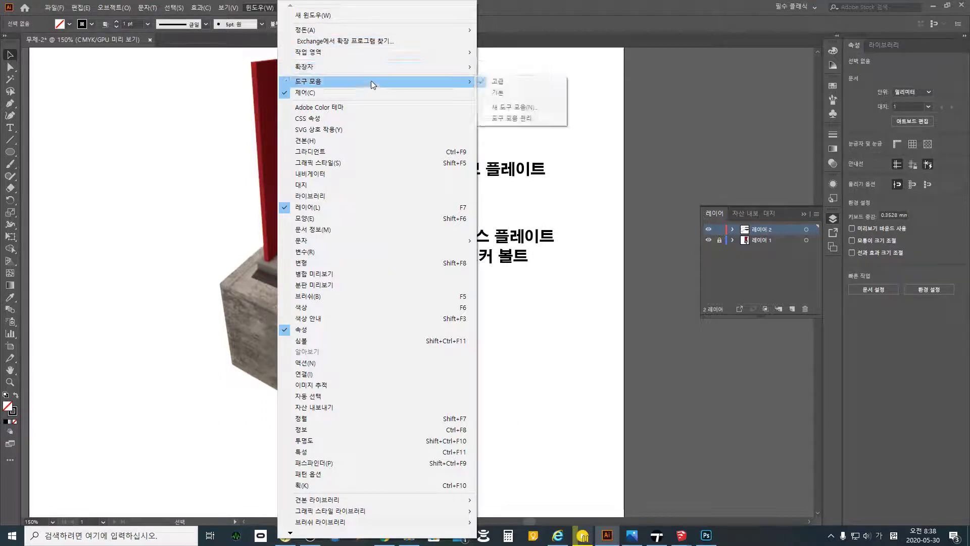
mouse_move(368, 32)
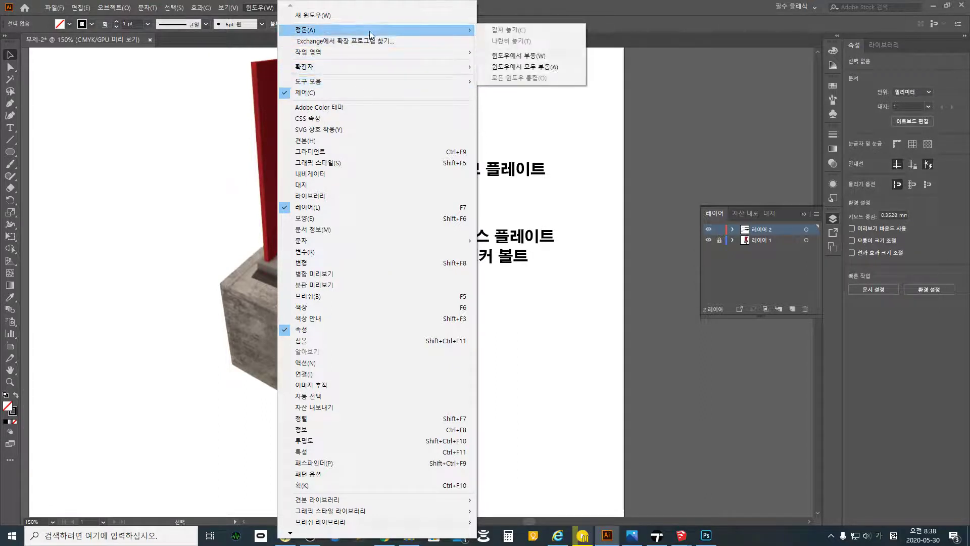
mouse_move(373, 53)
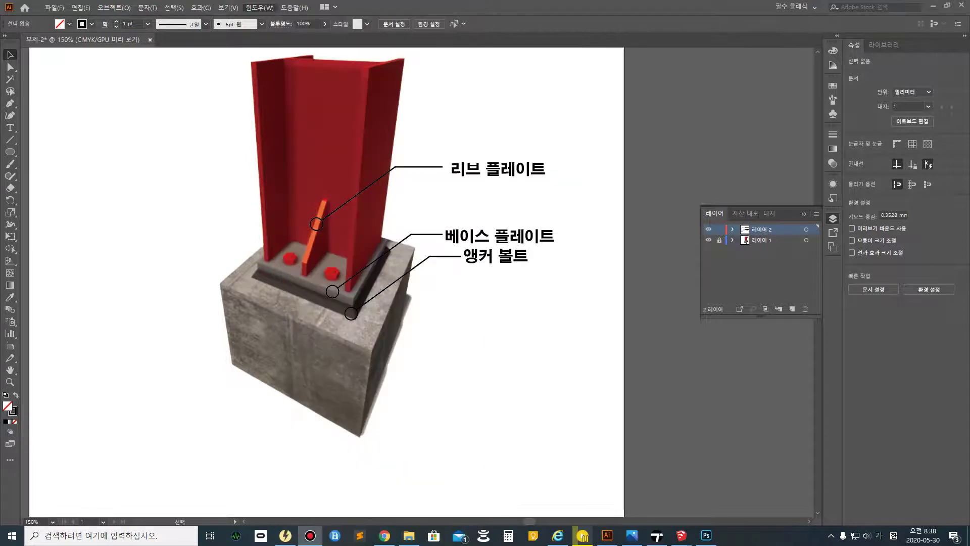
left_click(228, 7)
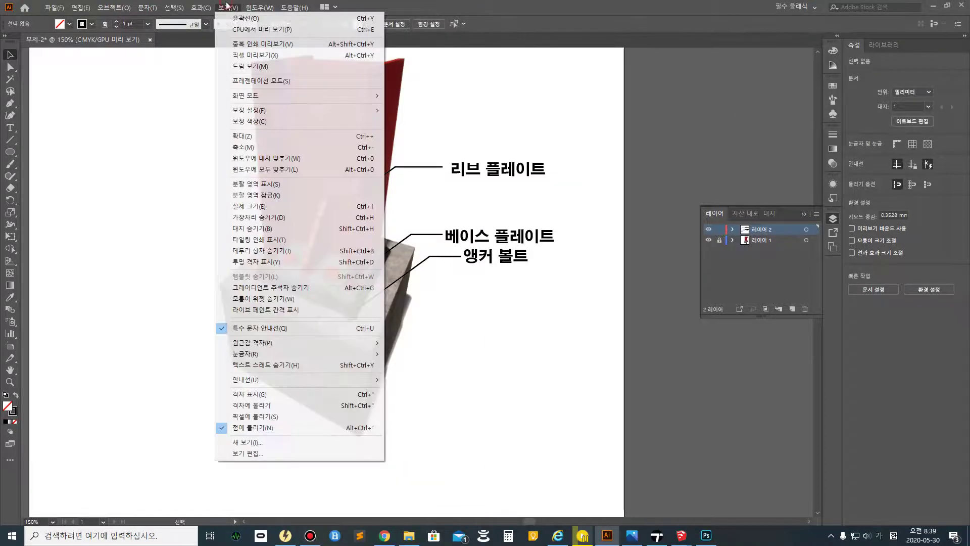
mouse_move(283, 354)
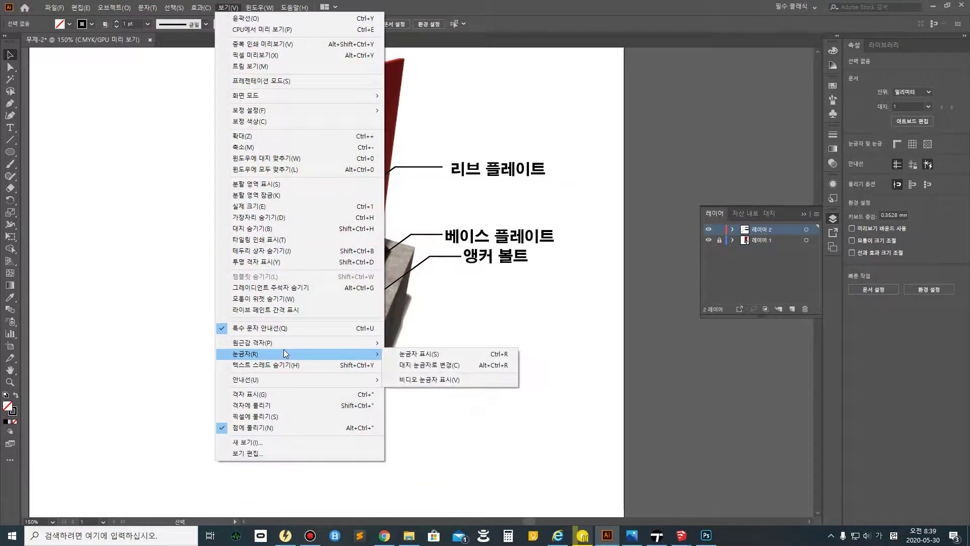
left_click(461, 354)
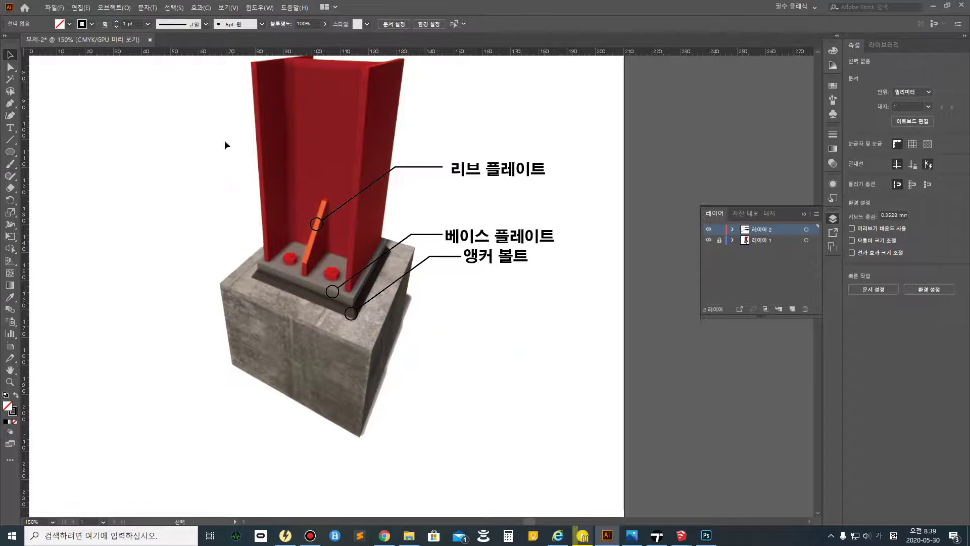
left_click_drag(26, 201, 442, 259)
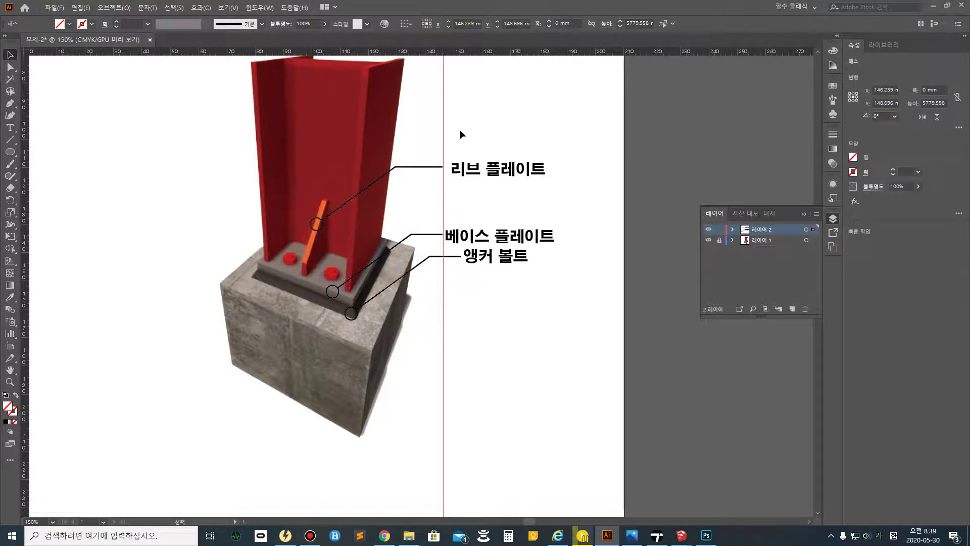
- Move the "리브 플레이트" label horizontally so its text starts at the vertical guide
left_click_drag(496, 174, 496, 171)
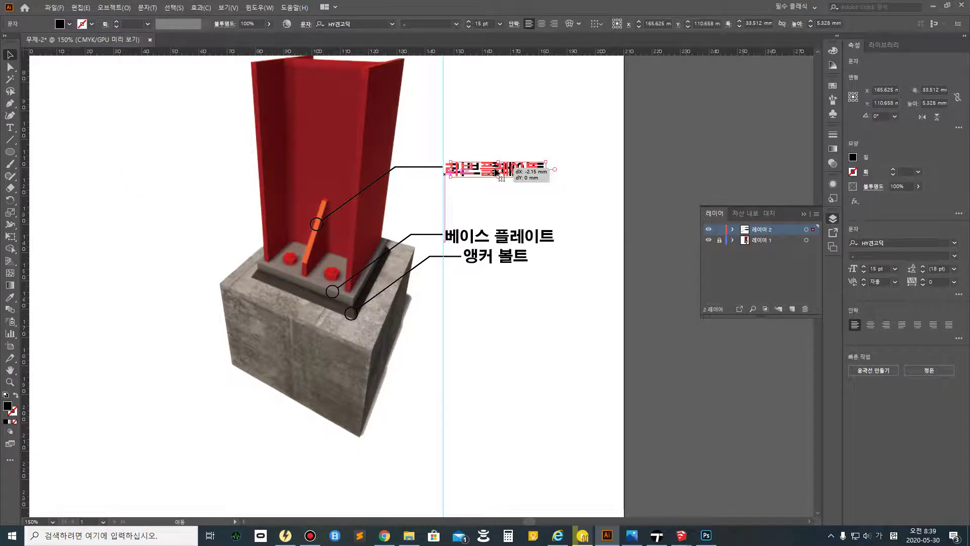
left_click_drag(495, 172, 495, 171)
left_click(560, 198)
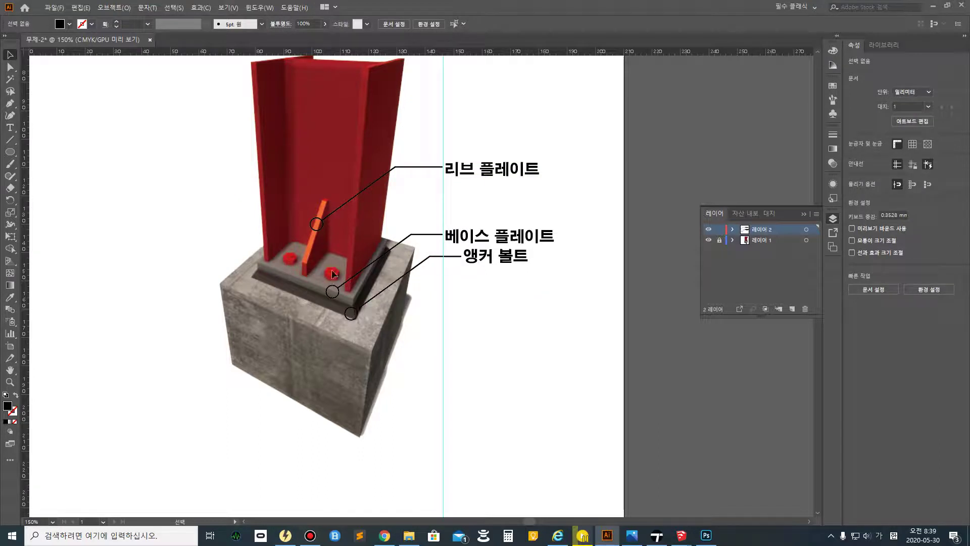
- Move the lowest leader line with its circle onto the front anchor bolt head and nudge it into place
left_click_drag(352, 316, 378, 273)
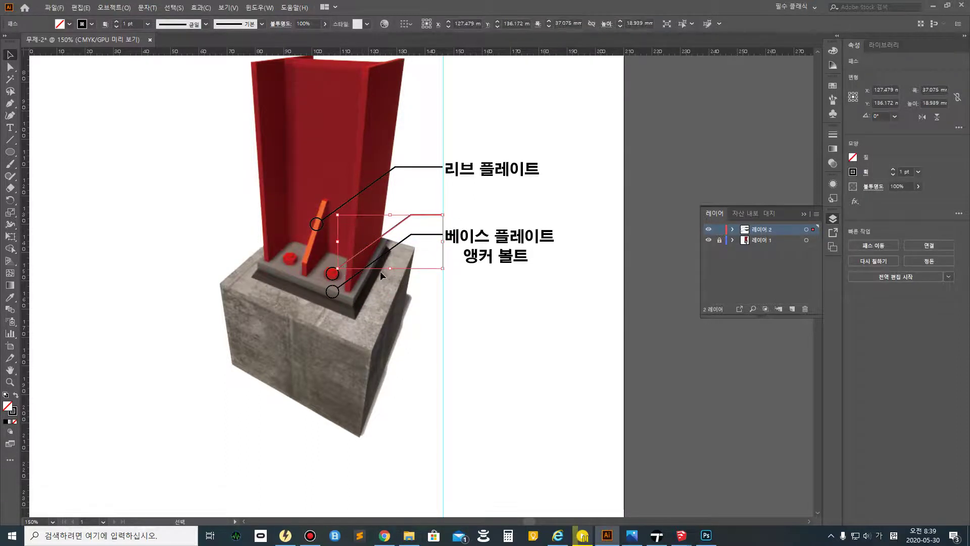
key("Left")
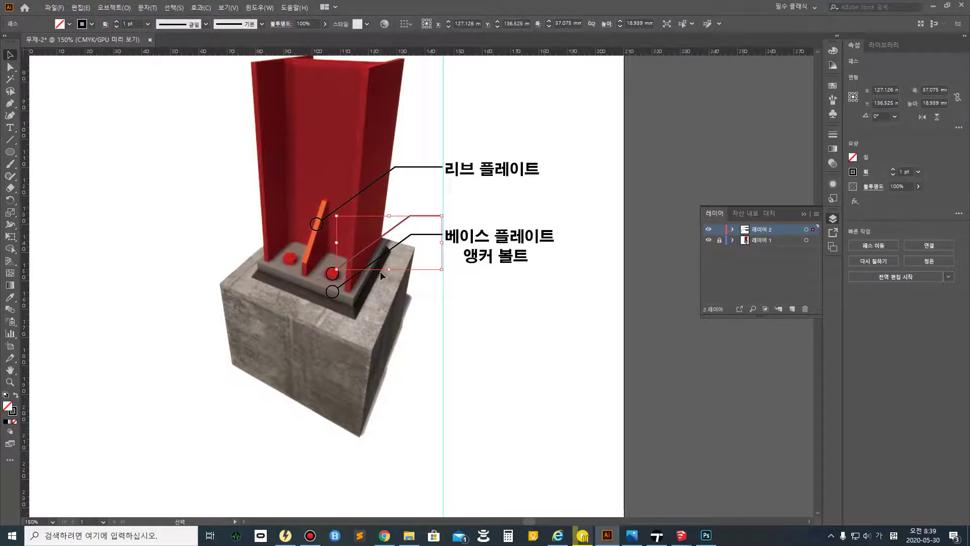
left_click(496, 326)
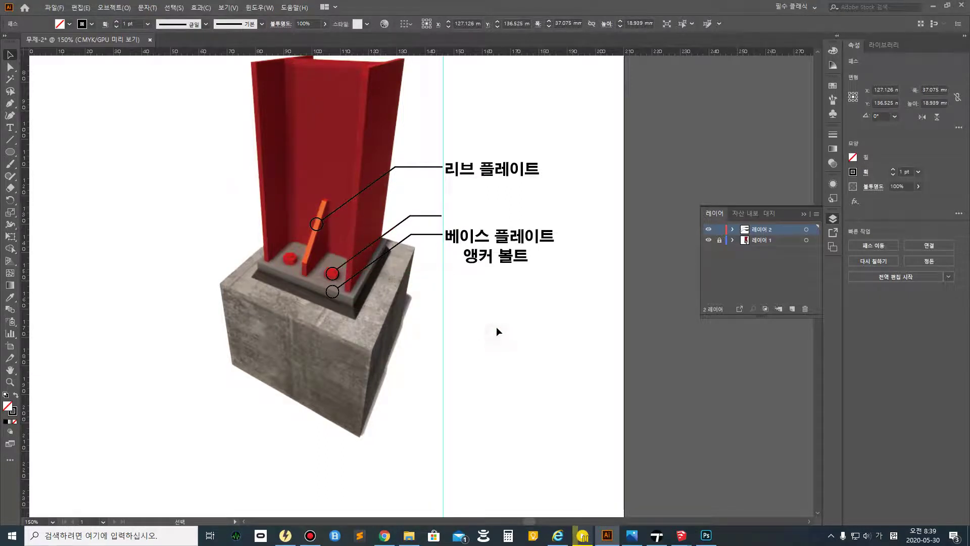
- Raise the horizontal segment of the anchor bolt leader line to sit between the other two leaders, keeping its lower end on the bolt
left_click(424, 217)
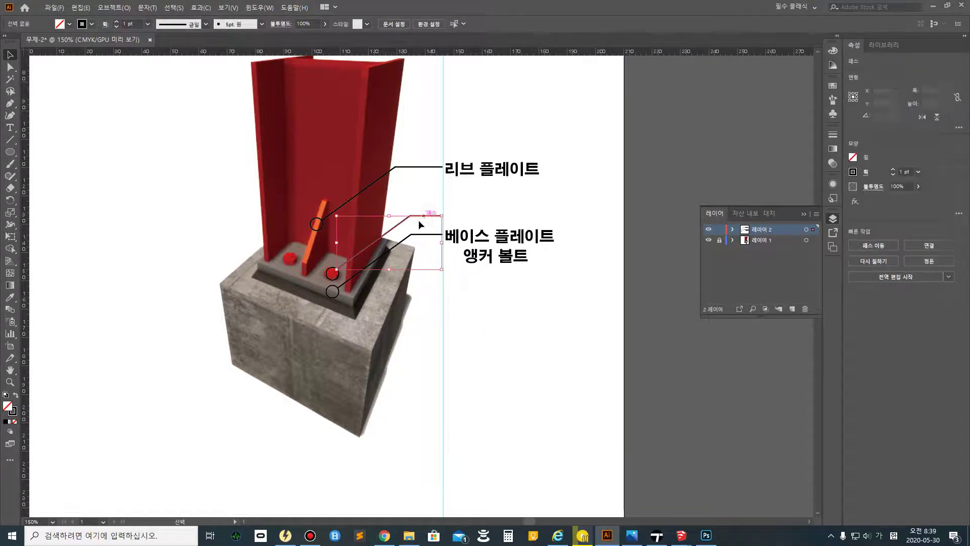
left_click(8, 68)
mouse_move(407, 214)
left_mouse_down()
mouse_move(417, 202)
mouse_move(416, 218)
left_mouse_up()
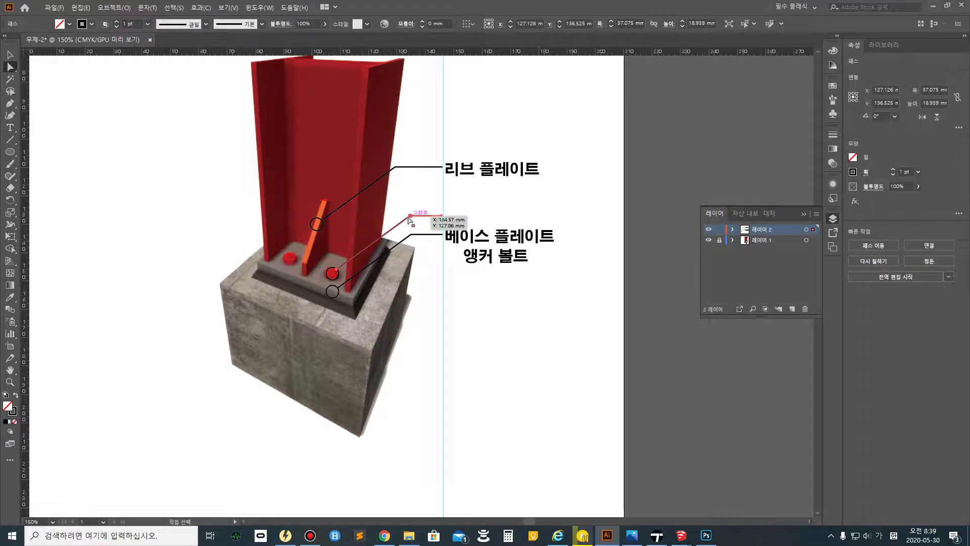
left_click_drag(403, 205, 443, 196)
left_click(482, 281)
- Move the "앵커 볼트" label to the end of the anchor bolt leader, aligned with the vertical guide
left_click(499, 260)
key("v")
left_click_drag(497, 258, 475, 197)
left_click(644, 255)
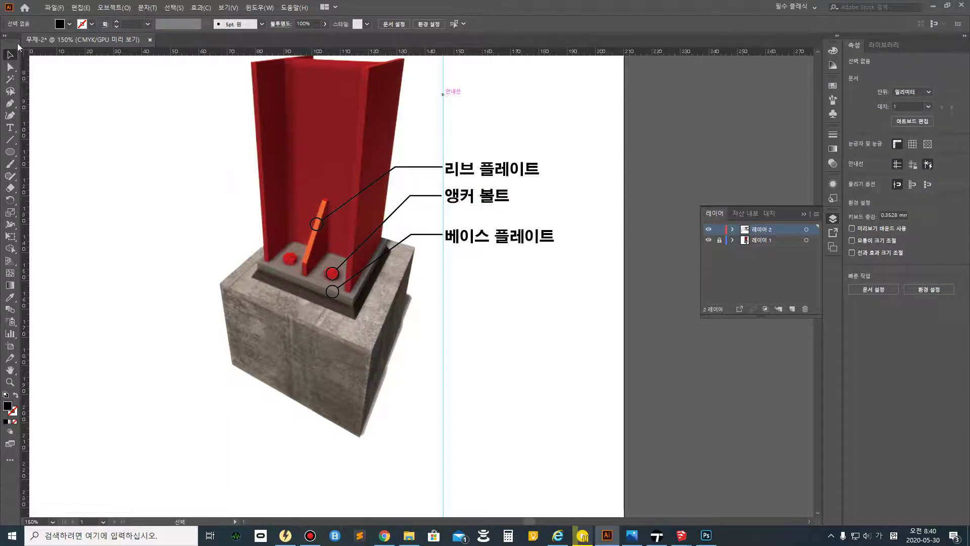
- Move the vertical guide off the artboard into the empty canvas beside it
left_click(443, 68)
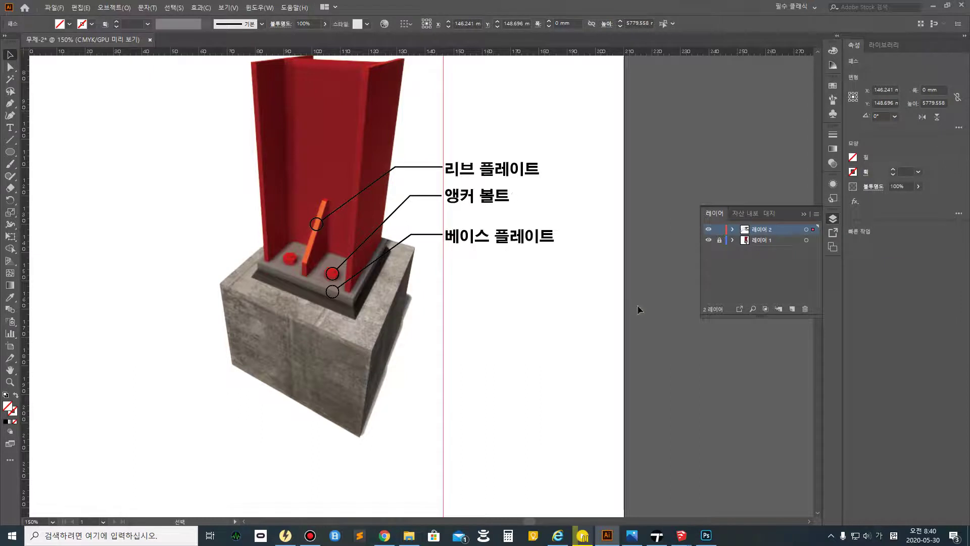
key("ctrl+5")
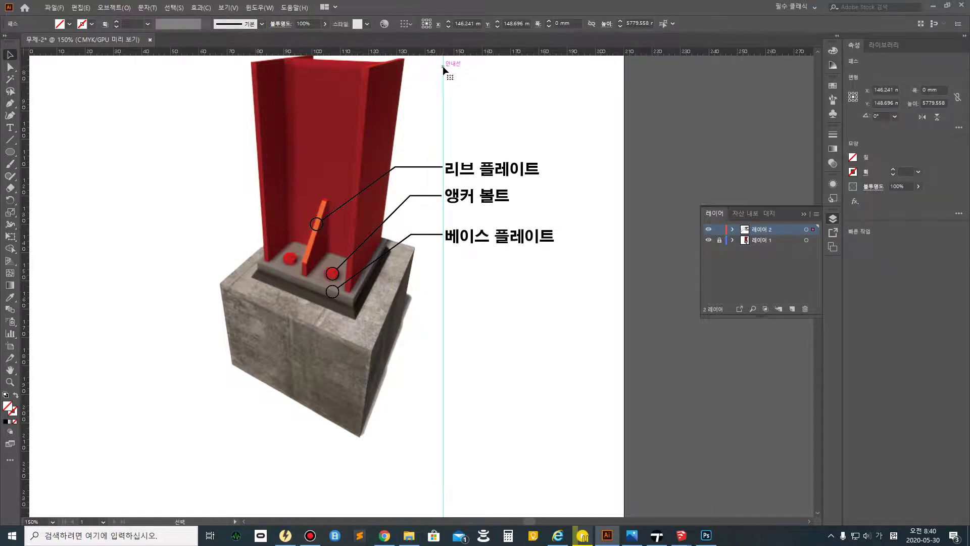
left_click_drag(442, 66, 697, 82)
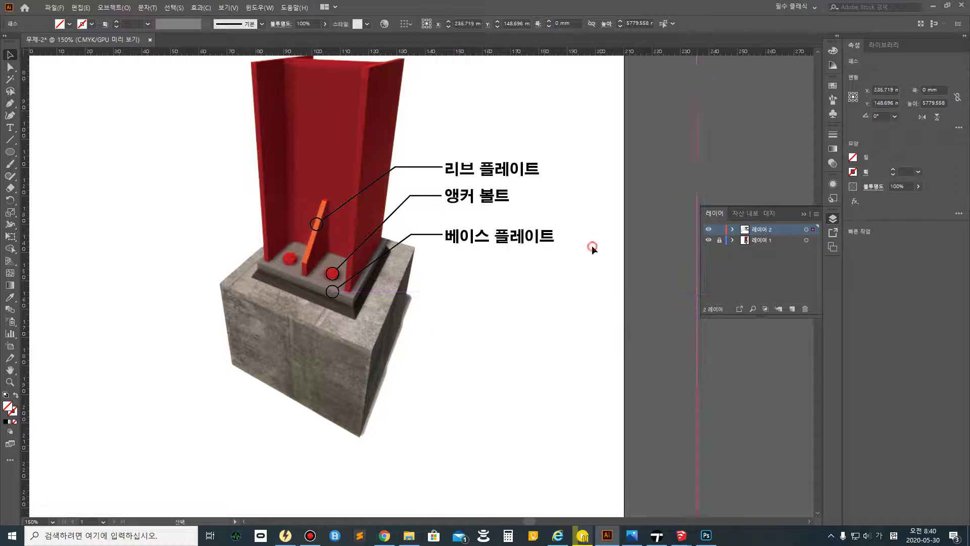
left_click(401, 268)
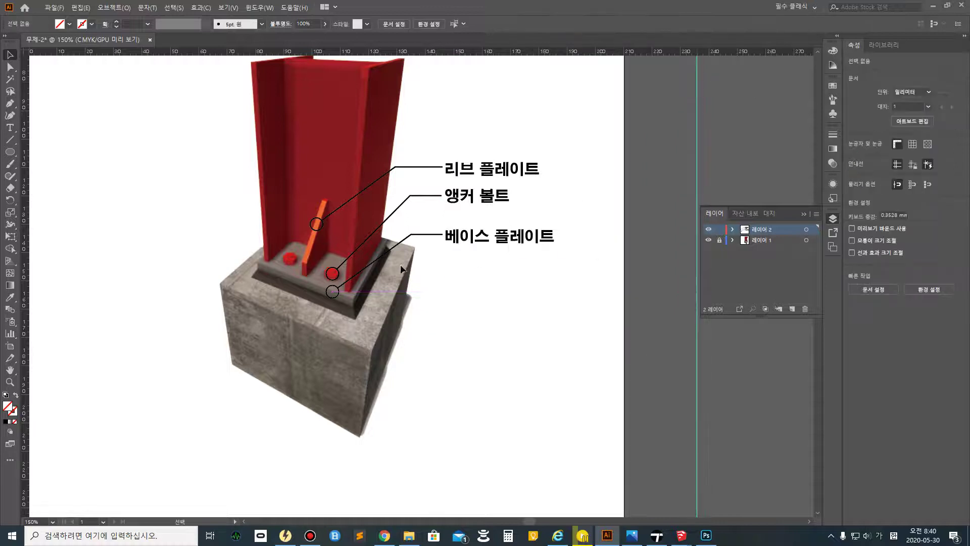
- Undo the freehand move of the base plate circle and nudge the circle slightly down instead
left_click(333, 297)
left_click_drag(333, 298, 342, 303)
key("ctrl+z")
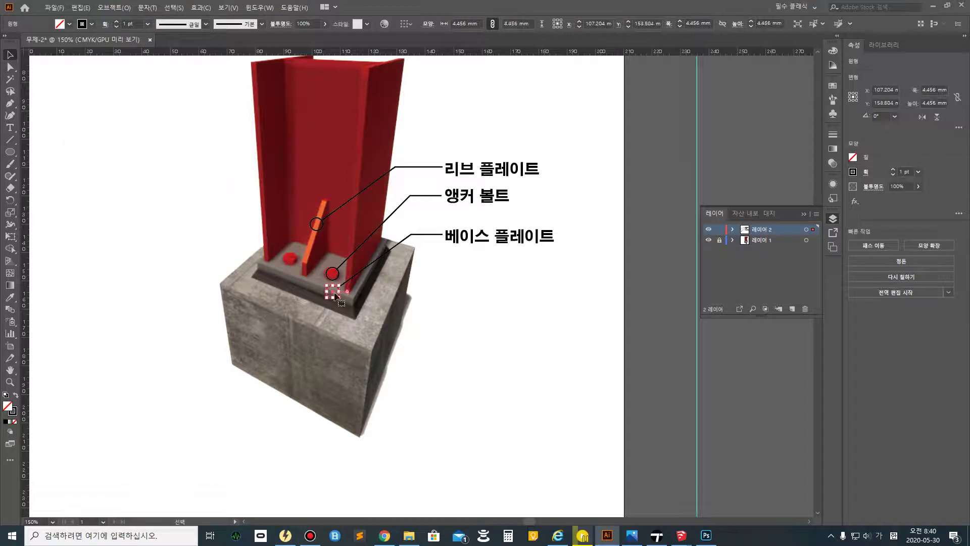
key("Down")
key("Down")
- Pull the lower end of the "베이스 플레이트" leader line slightly down to meet its circle
left_click(376, 258)
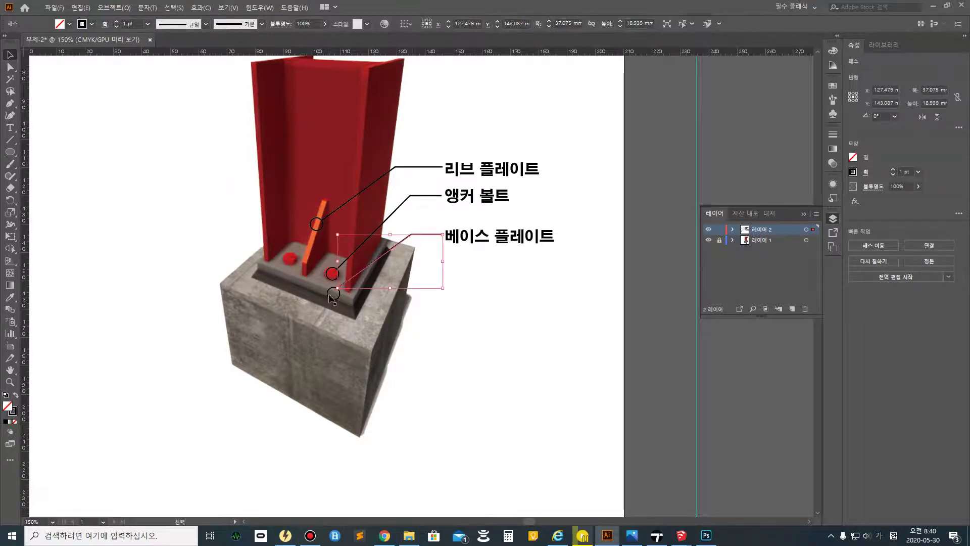
left_click(10, 67)
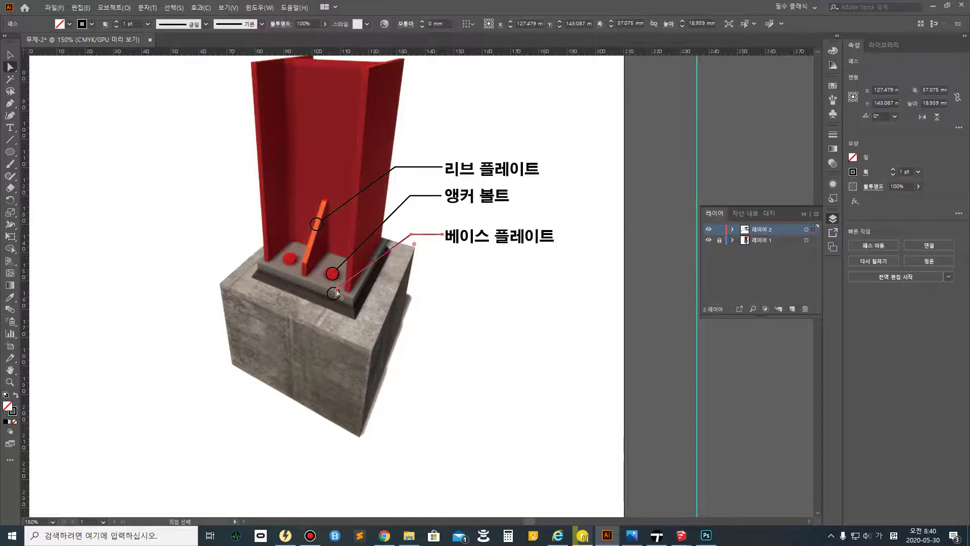
left_click_drag(337, 289, 338, 291)
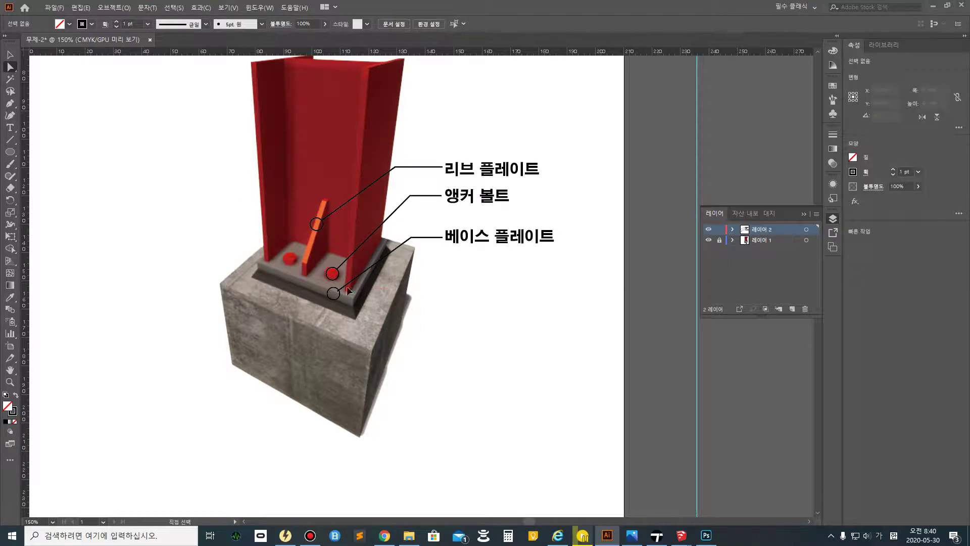
left_click_drag(339, 291, 341, 296)
left_click(456, 310)
- Fine-tune the position of the base plate circle at its leader's lower end with small nudges right and down
left_click(339, 293)
left_click(9, 54)
key("Down")
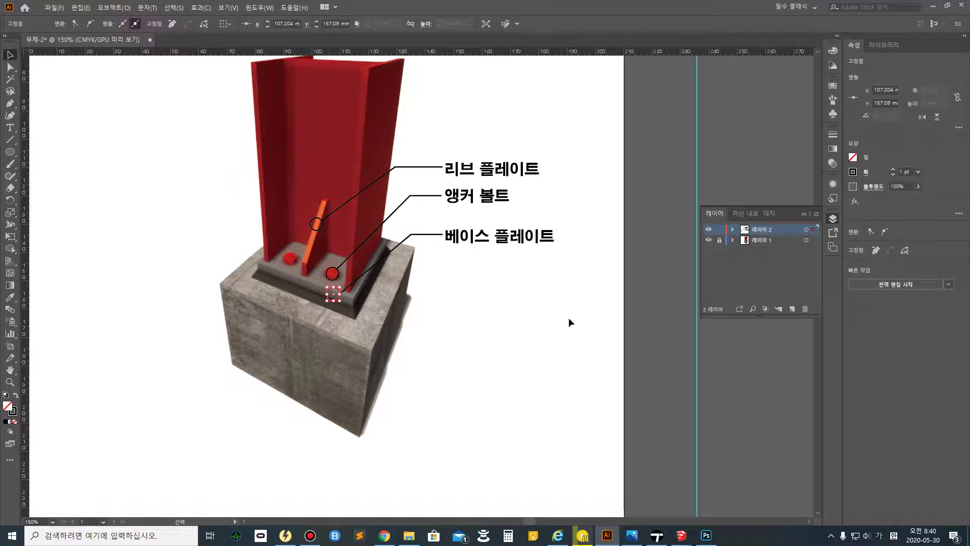
left_click(541, 328)
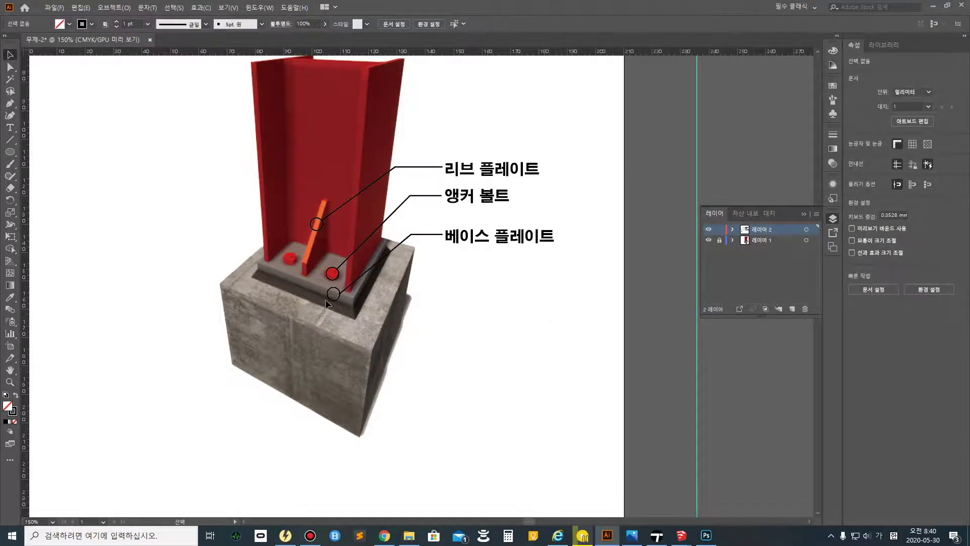
left_click_drag(331, 299, 334, 302)
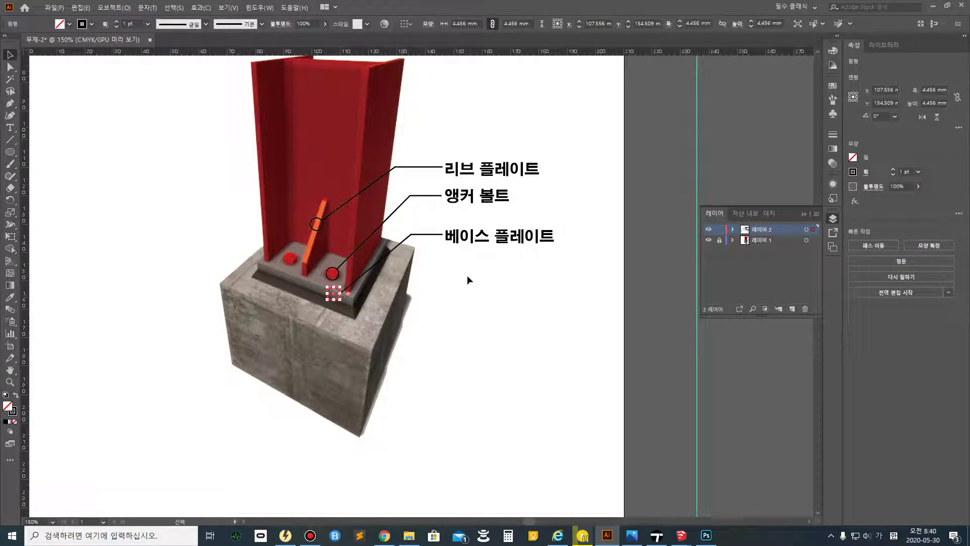
key("Right")
key("Right")
key("Down")
key("Down")
key("Down")
key("Left")
- Delete the outline circles at the leader line ends on the base plate, anchor bolt and rib plate
left_click(475, 300)
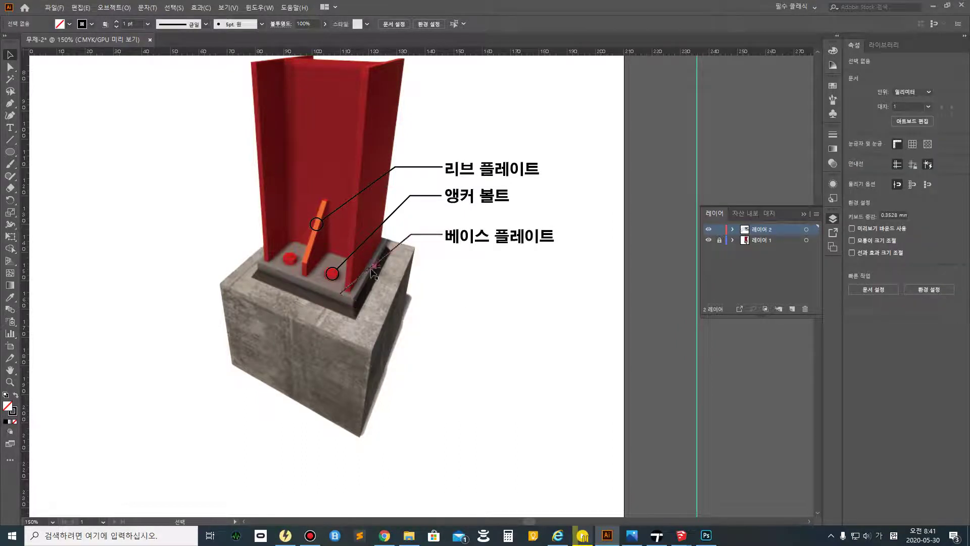
left_click(356, 279)
left_click(331, 279)
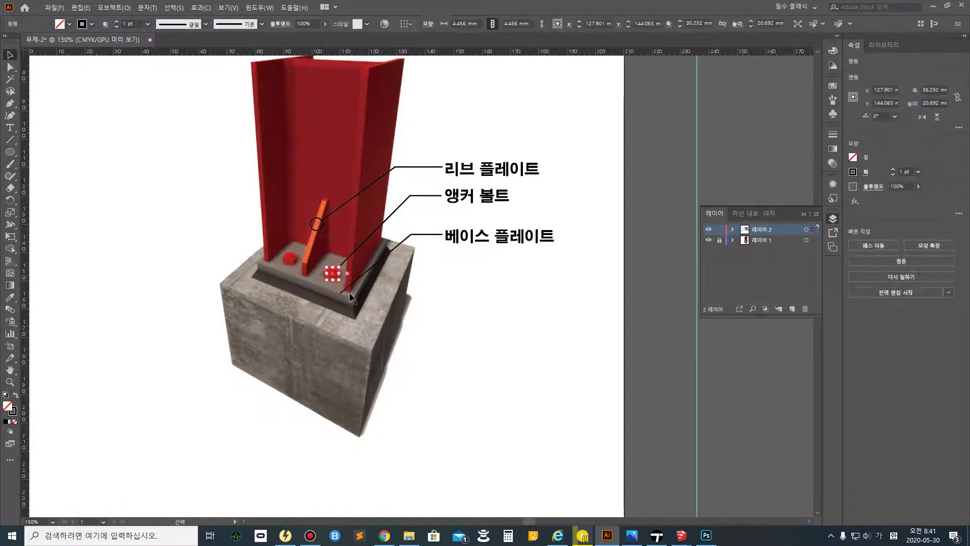
key("Delete")
left_click(321, 228)
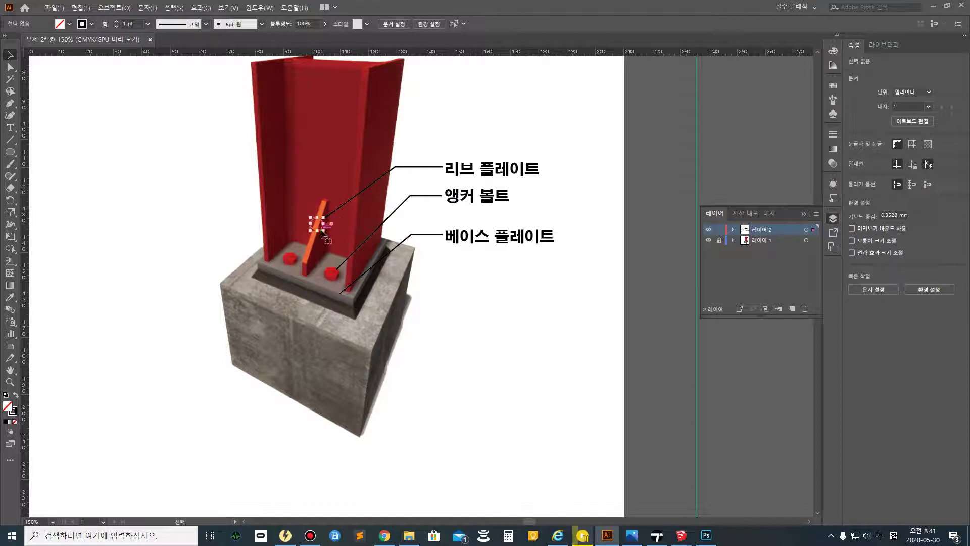
key("Delete")
- Draw a circle about 0.75 mm in diameter on the lower end of the rib plate leader and fill it black
scroll(324, 225, "up", 5, "alt")
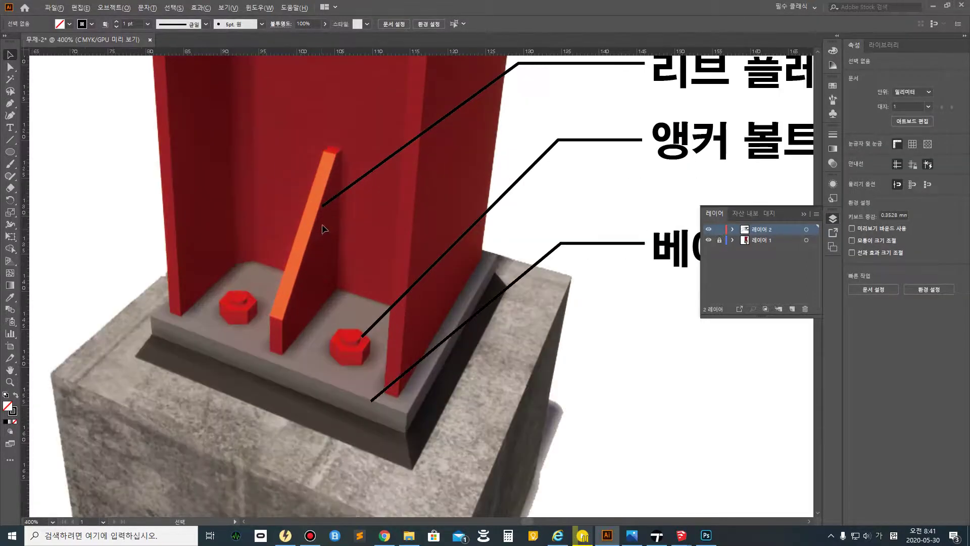
left_click(10, 151)
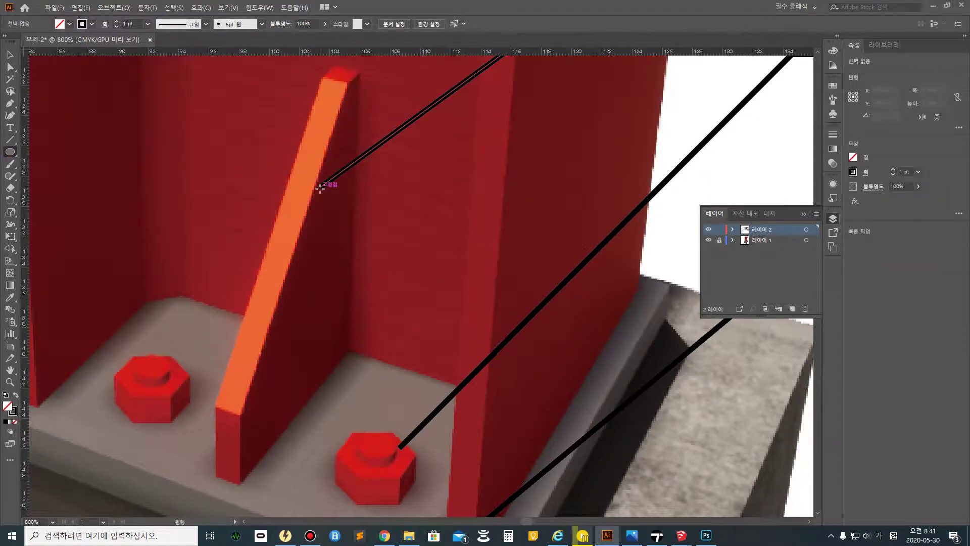
left_click_drag(327, 192, 320, 187)
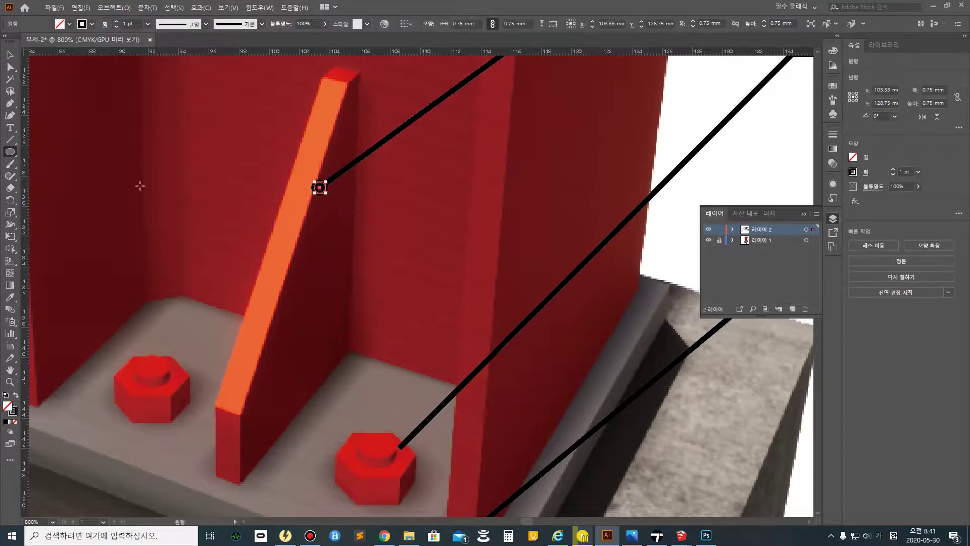
left_click(6, 421)
left_click(221, 193)
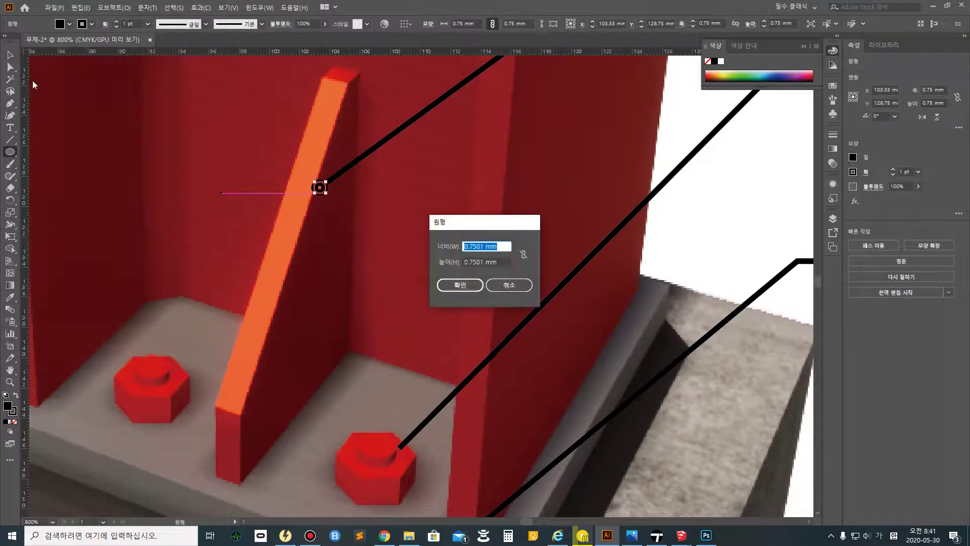
left_click(508, 284)
key("v")
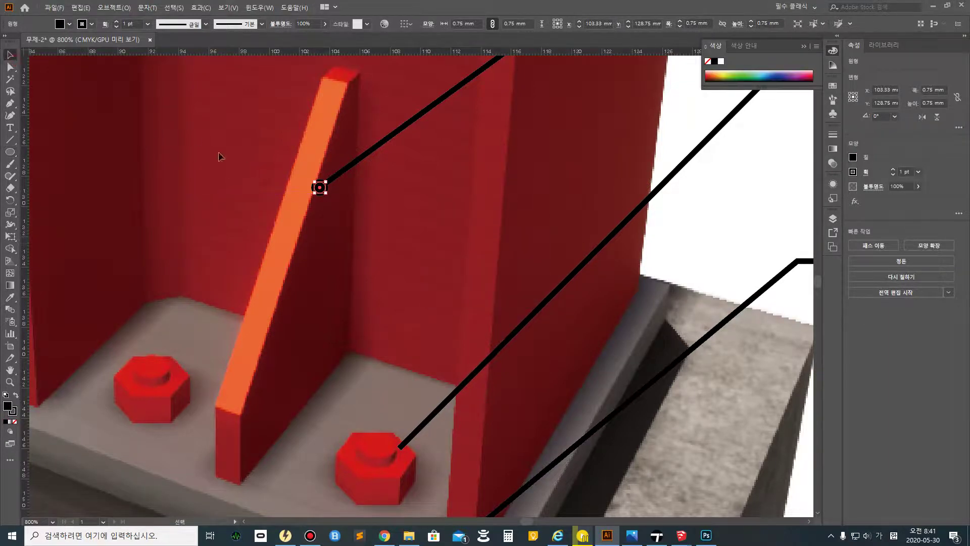
- Nudge the solid circle slightly left and down so it sits on the lower end of the rib plate leader
left_click(342, 200)
left_click(320, 188)
key("Left")
key("a")
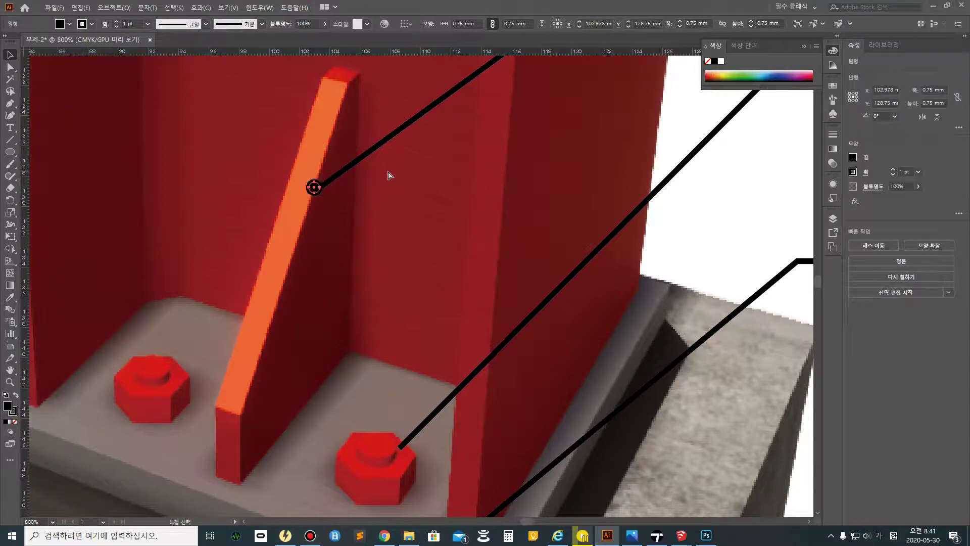
key("v")
key("Down")
scroll(316, 191, "up", 3, "alt")
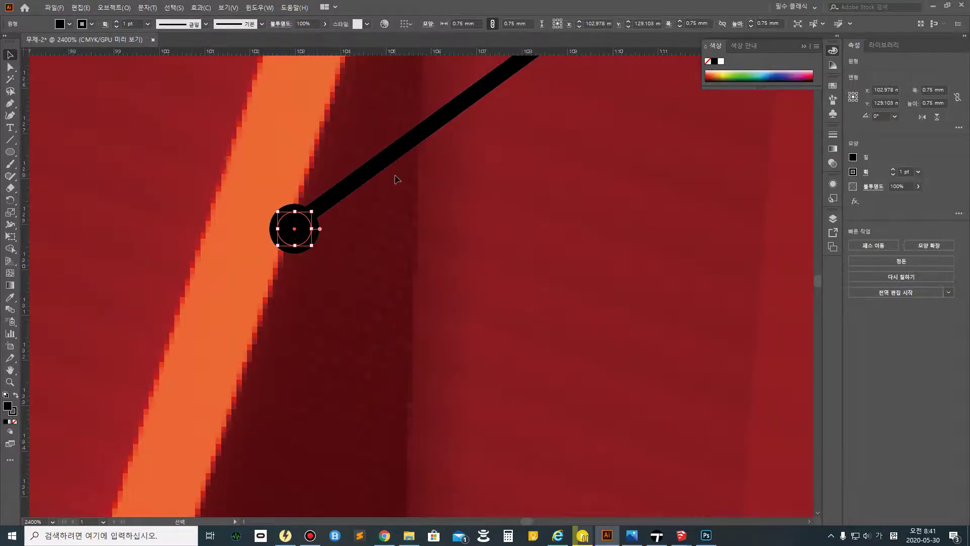
key("Up")
key("Down")
left_click_drag(288, 222, 292, 224)
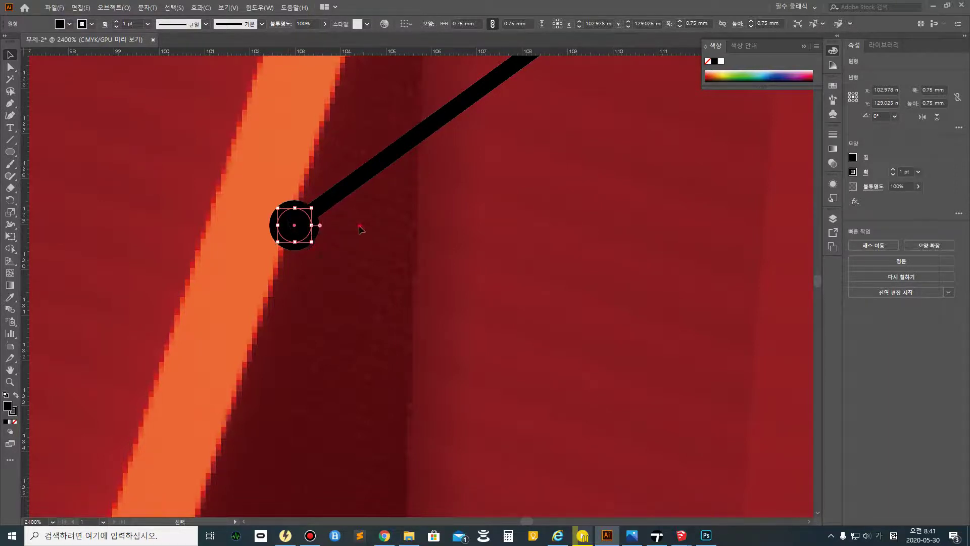
left_click(349, 222)
left_click(305, 229)
scroll(308, 229, "down", 7, "alt")
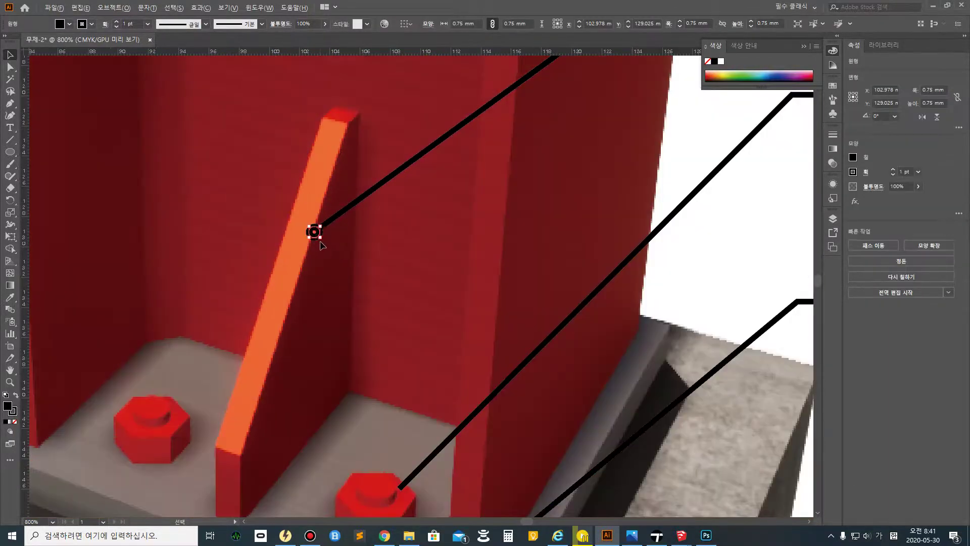
scroll(332, 264, "up", 3, "alt")
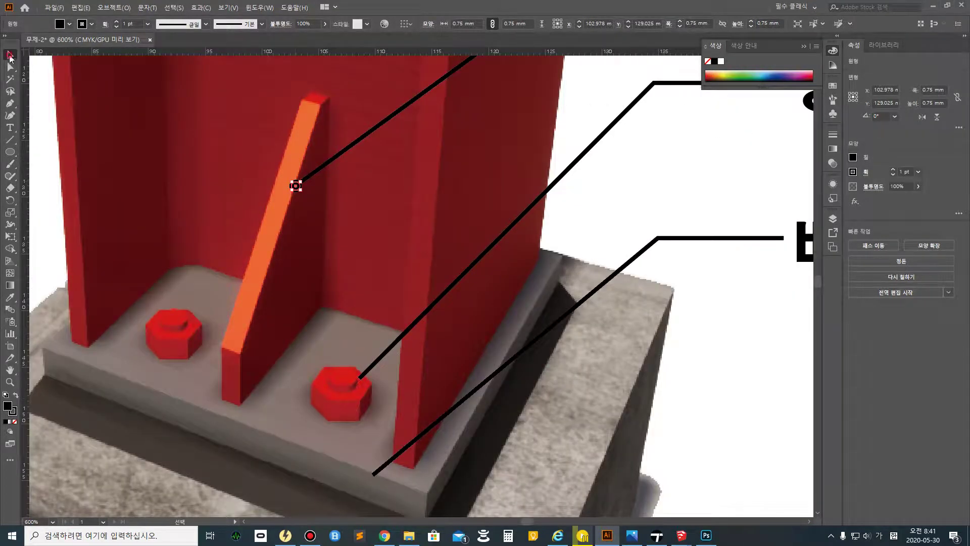
left_click_drag(300, 190, 297, 188)
left_click(297, 187, "ctrl")
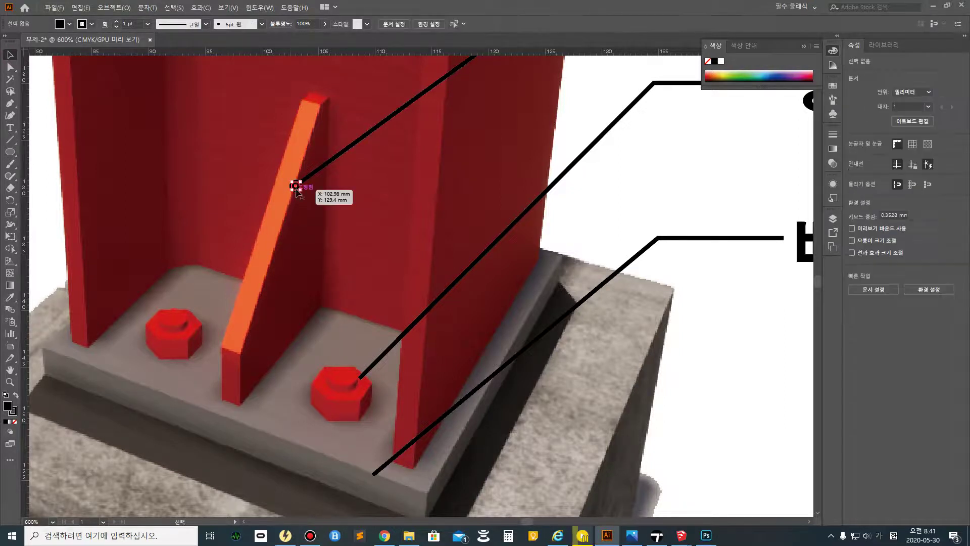
key("ctrl+z")
key("ctrl+z")
- Place copies of the rib plate leader's solid dot on the lower ends of the anchor bolt and base plate leaders
key("ctrl+c")
key("ctrl+v")
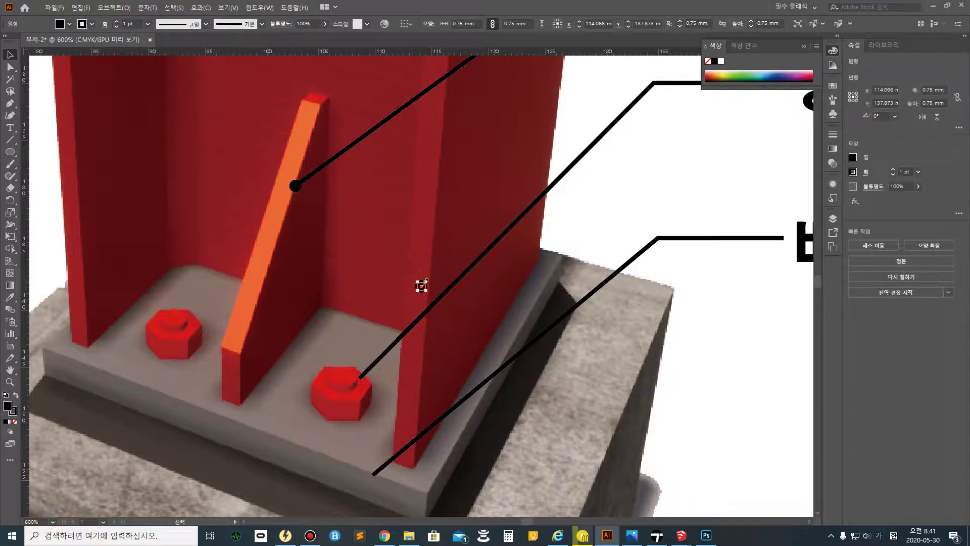
left_click_drag(423, 287, 360, 188)
key("space")
left_click_drag(301, 218, 314, 314, "alt")
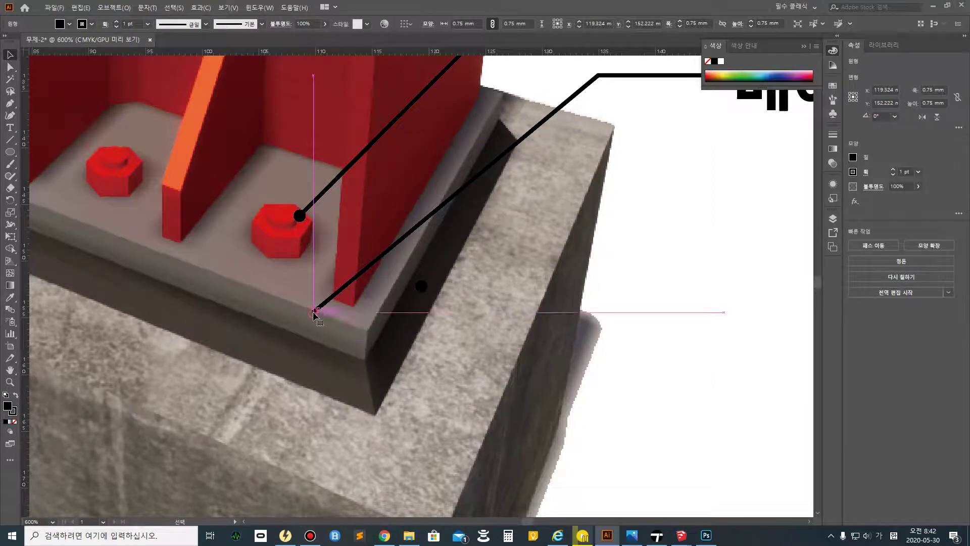
left_click(459, 338)
key("ctrl+0")
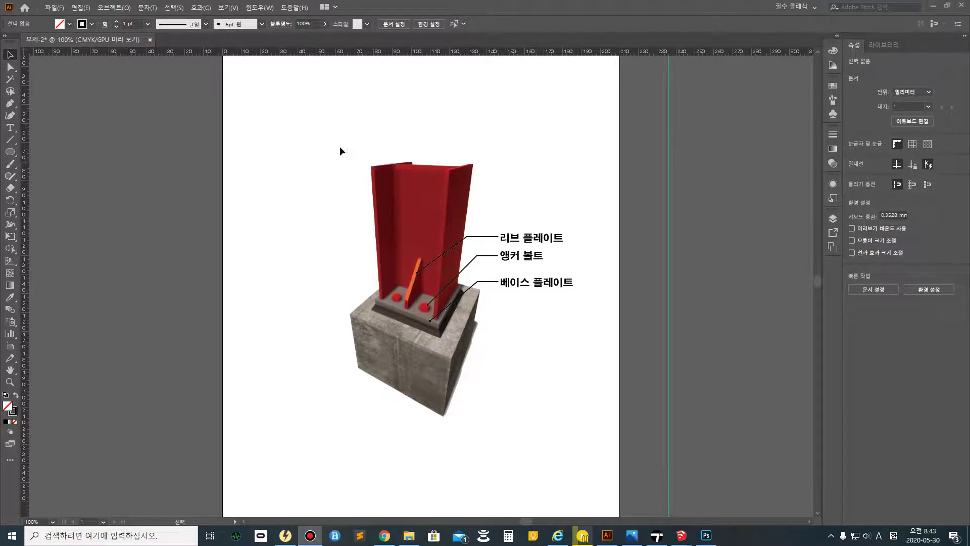
- Bring up the document's layer list
left_click(110, 97)
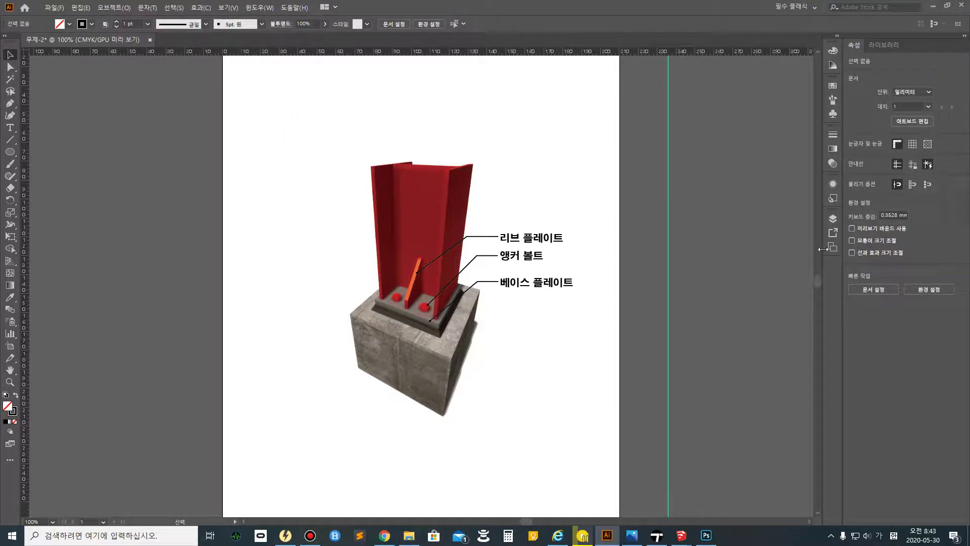
left_click(833, 135)
left_click(834, 149)
left_click(834, 135)
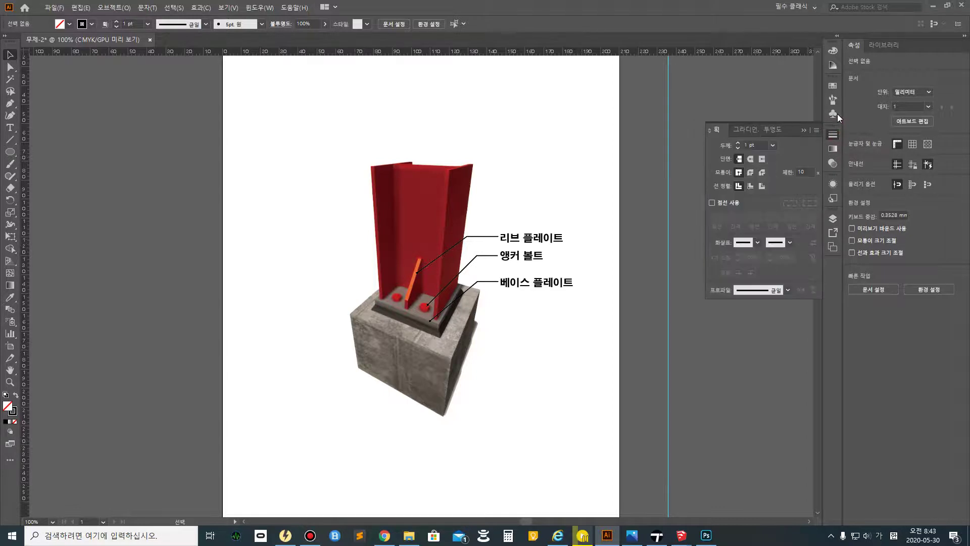
left_click(833, 218)
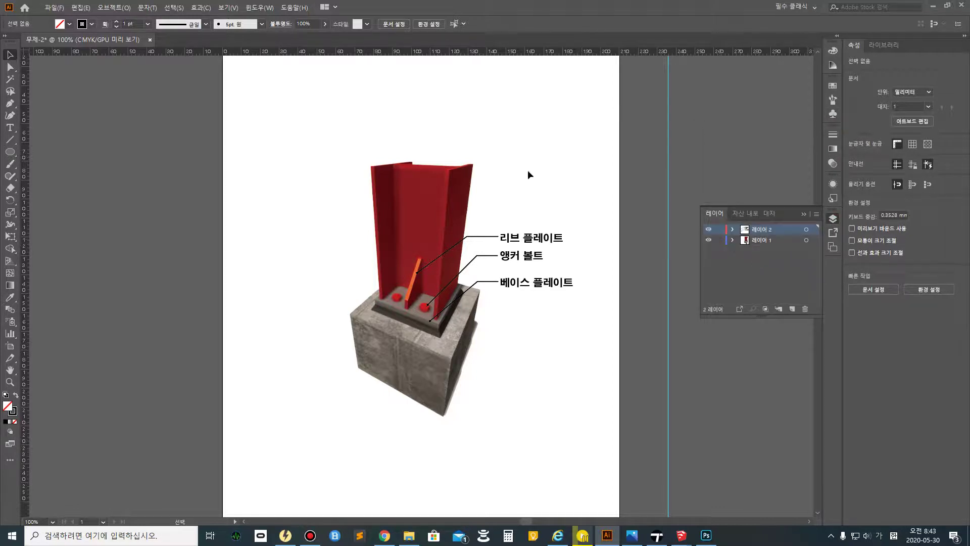
- Move the column base image together with its labels and leader lines horizontally to the left side of the artboard
left_click_drag(274, 103, 617, 453)
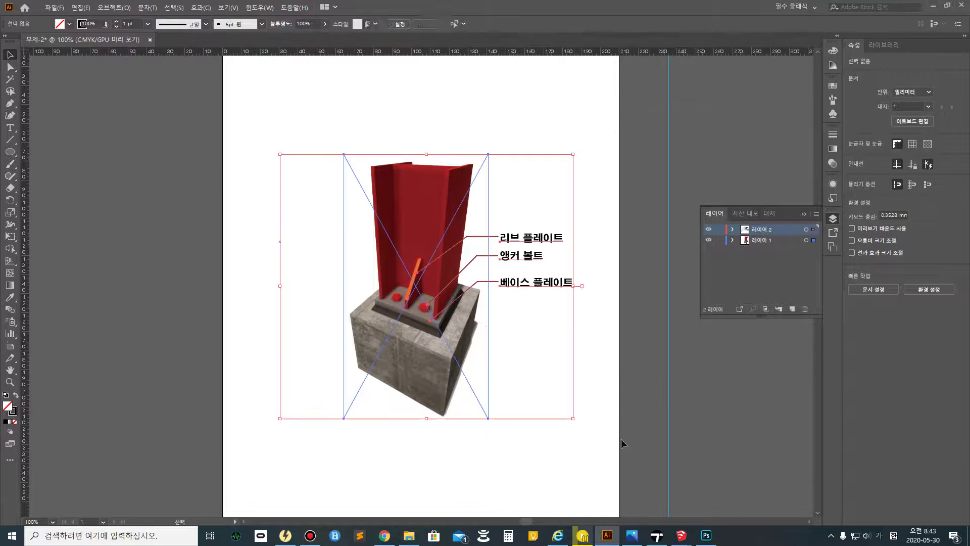
left_click(9, 57)
left_click_drag(453, 323, 350, 323)
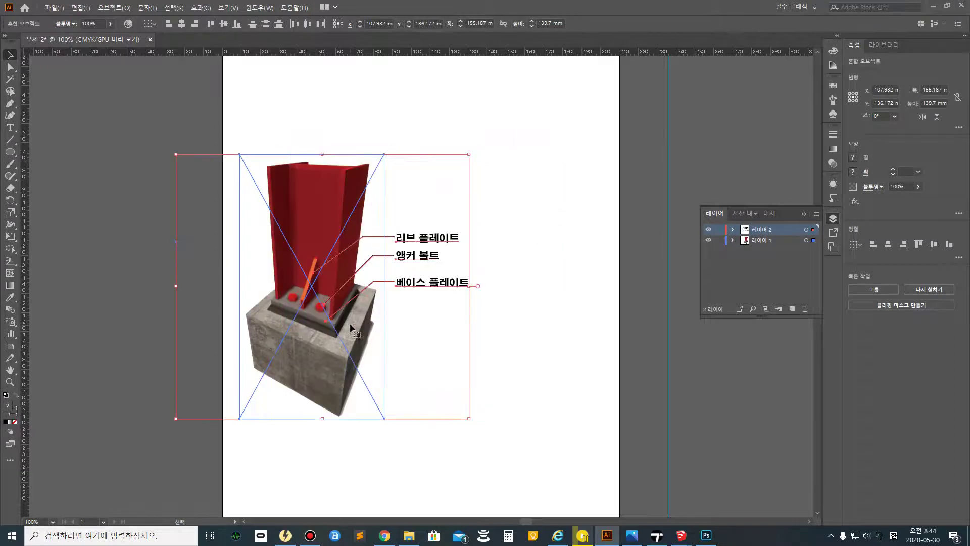
left_click(487, 299)
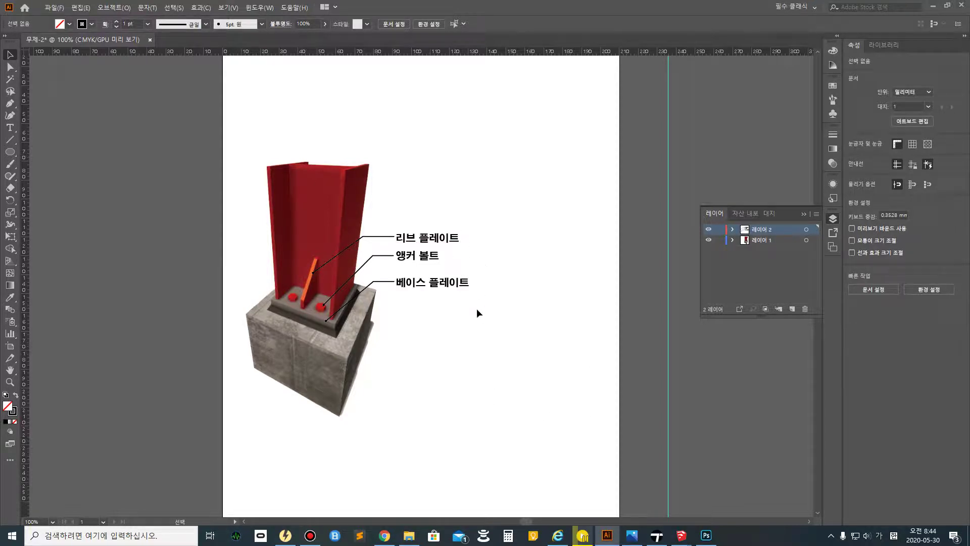
- Move the "앵커 볼트" label slightly down to space the three labels more evenly
left_click(423, 259)
left_click_drag(422, 255, 420, 261)
left_click(383, 257)
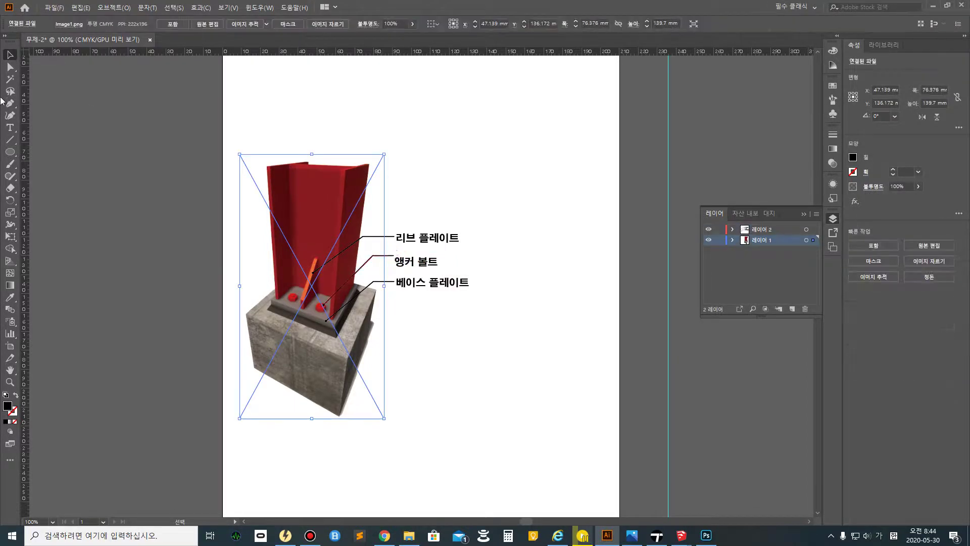
left_click(10, 66)
left_click_drag(376, 258, 390, 266)
key("ctrl+z")
- Lock 레이어 1 and lower the horizontal segment of the "앵커 볼트" leader line to align with its label
left_click(719, 240)
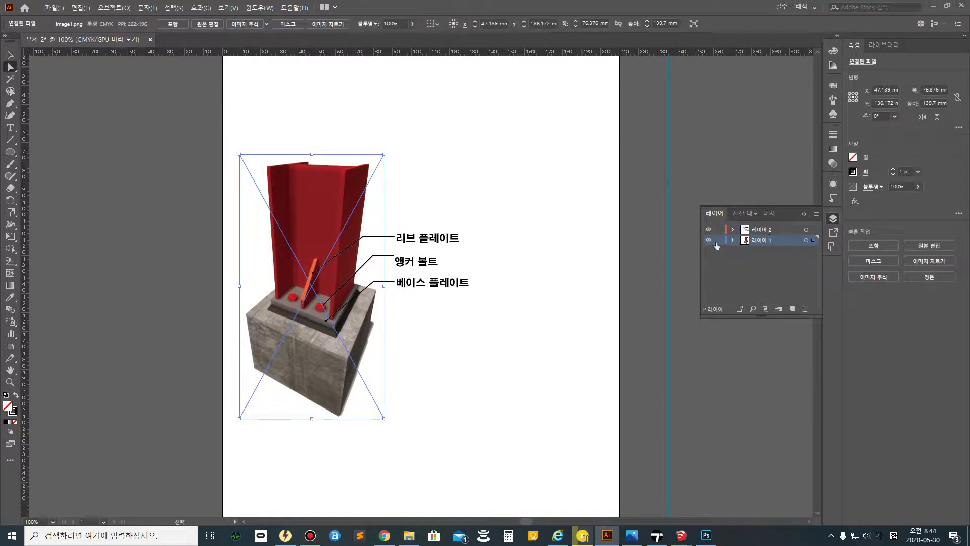
left_click(374, 255)
left_click_drag(395, 257, 393, 255)
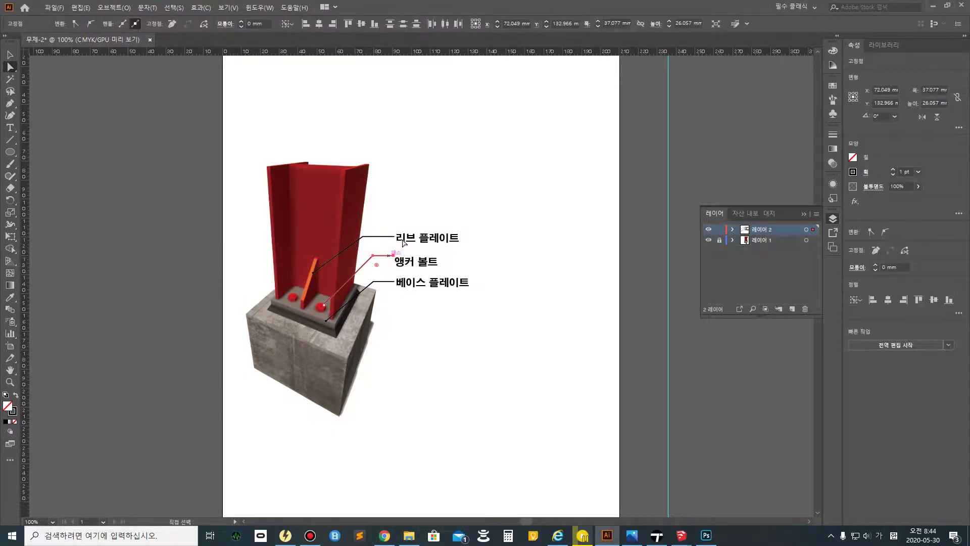
key("Down")
key("Down")
key("Down")
key("Down")
key("Down")
key("Down")
key("Down")
key("Down")
key("Left")
left_click(440, 334)
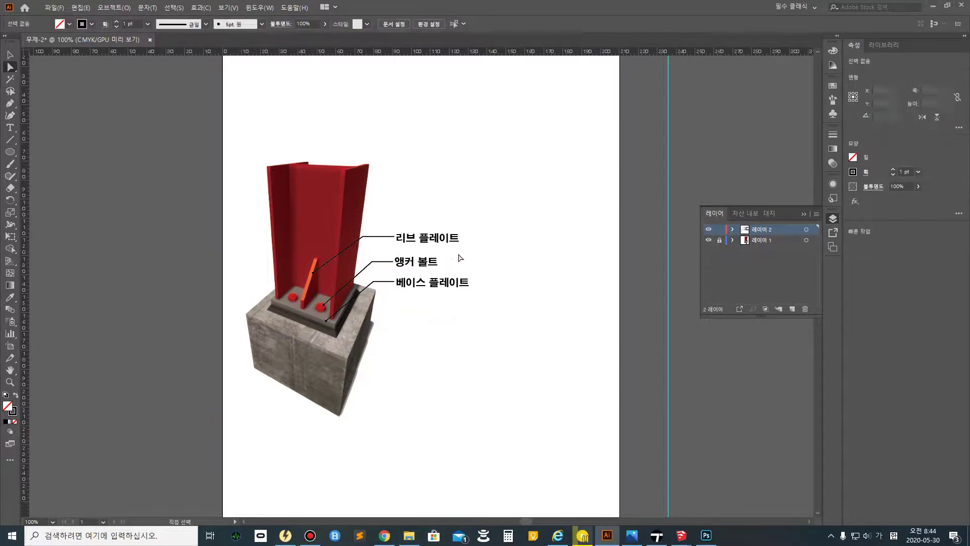
left_click(10, 54)
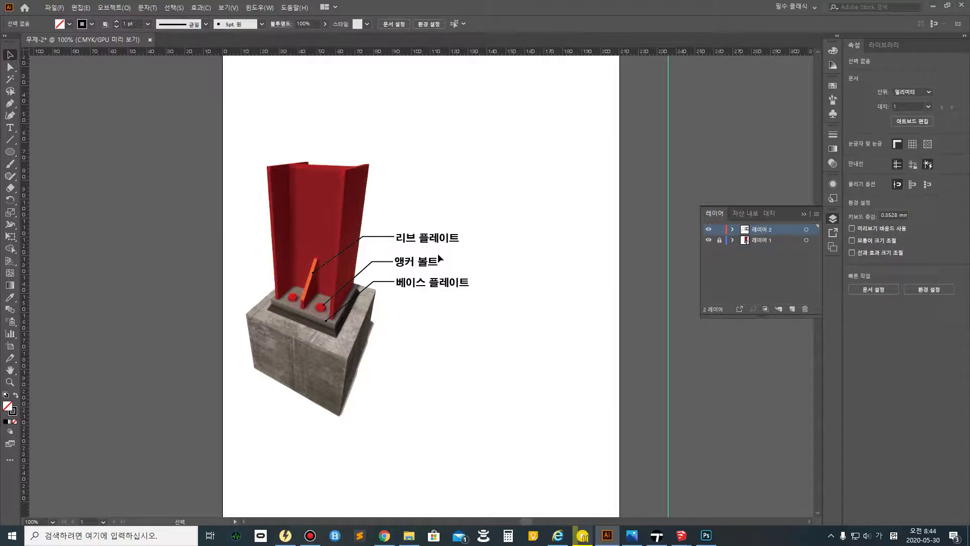
left_click(415, 264)
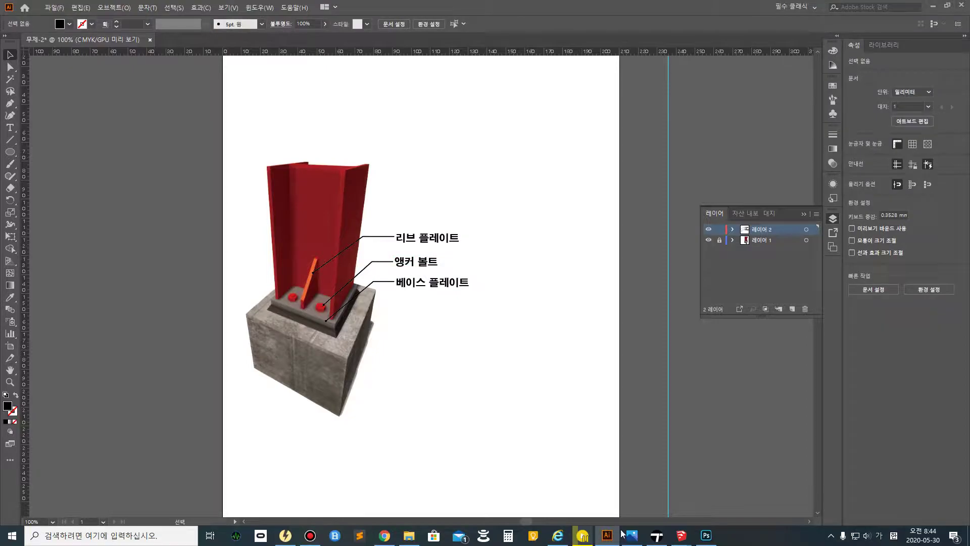
- Switch to Twinmotion and examine the column base from the top view
left_click(656, 535)
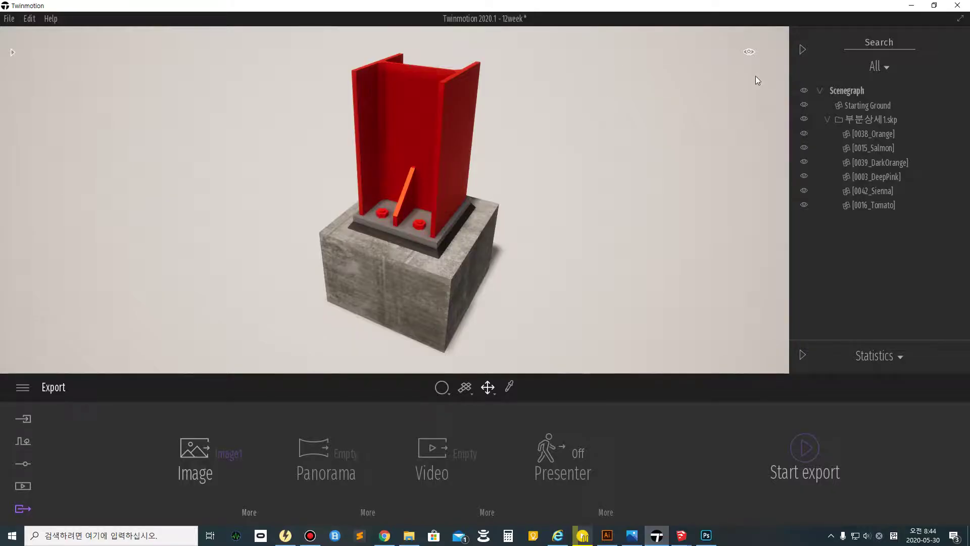
left_click(748, 53)
left_click(681, 106)
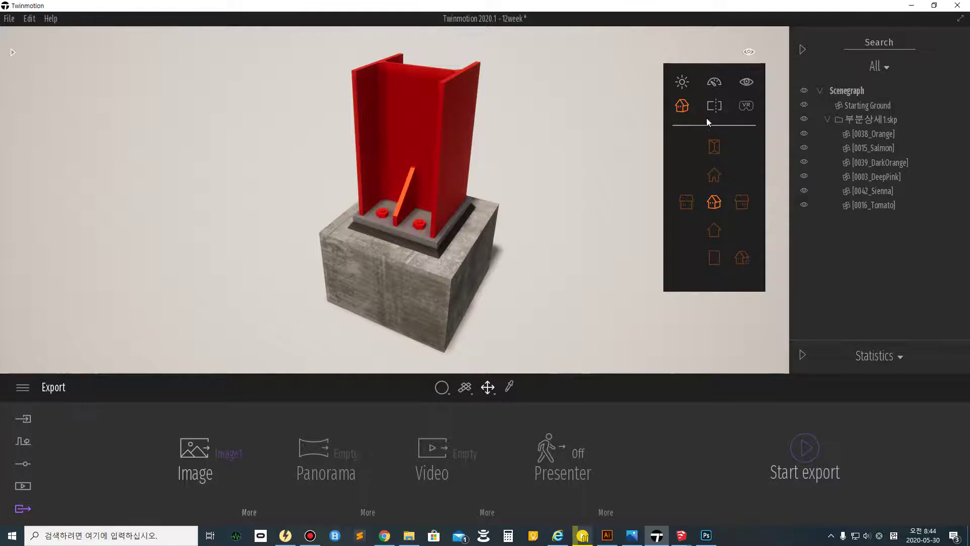
left_click(716, 150)
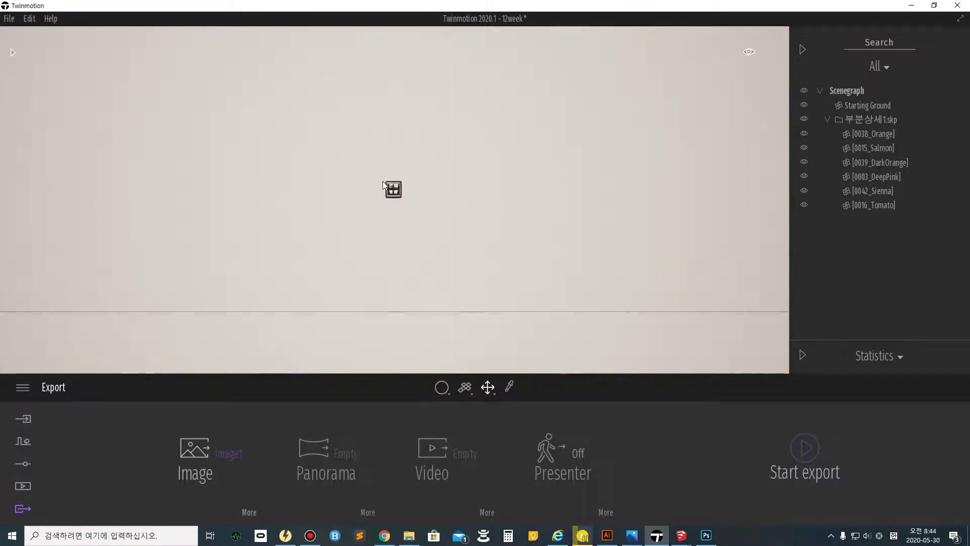
scroll(354, 165, "up", 1)
scroll(354, 165, "down", 1)
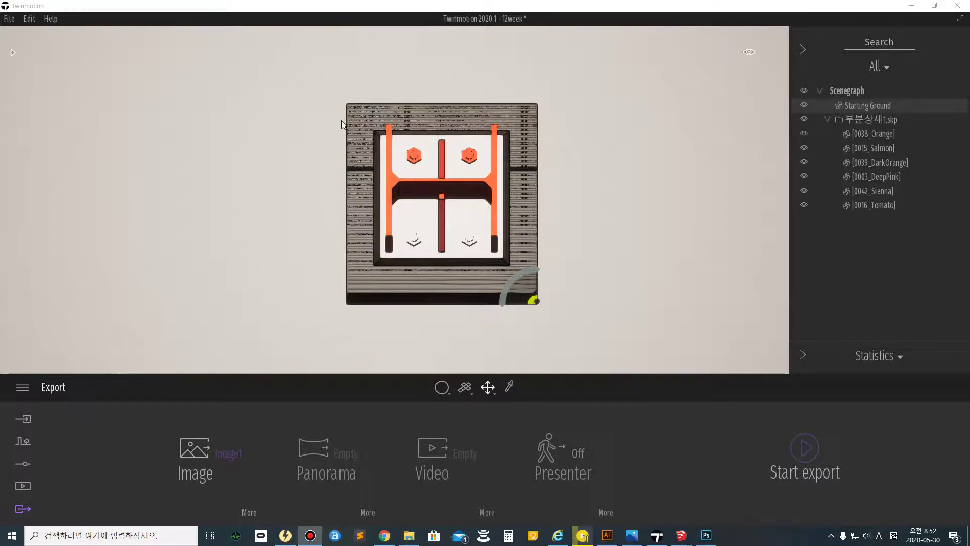
left_click(905, 4)
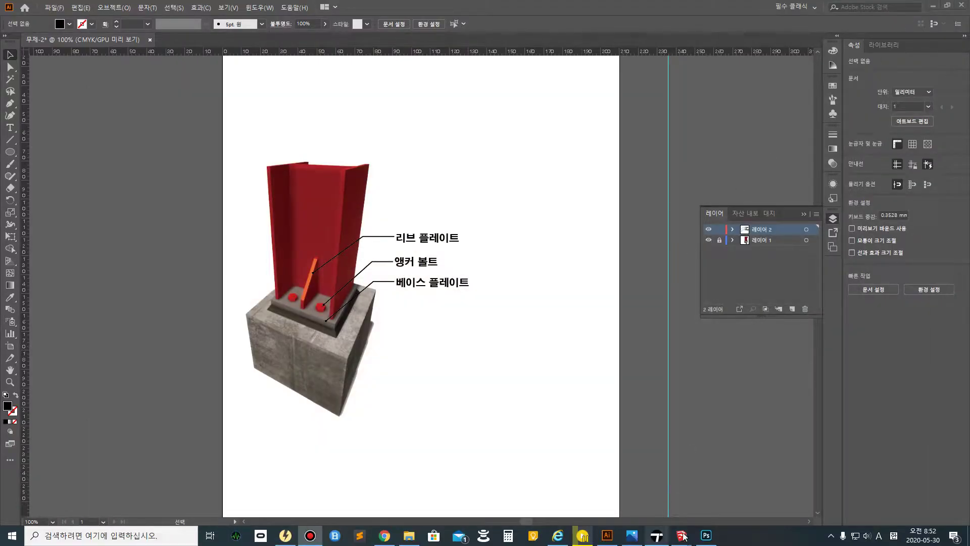
- Switch to SketchUp and set the column base model to the top view
mouse_move(682, 535)
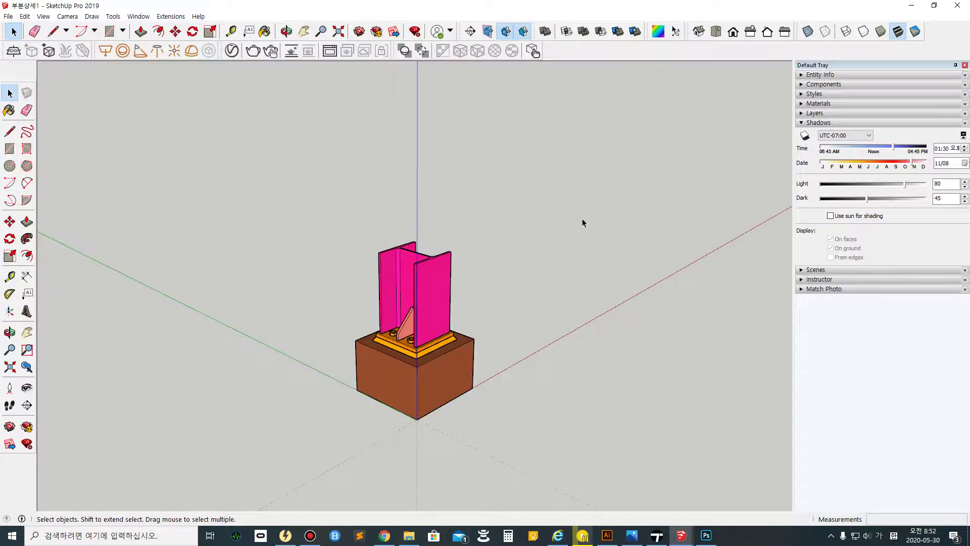
left_click(716, 31)
right_click(733, 47)
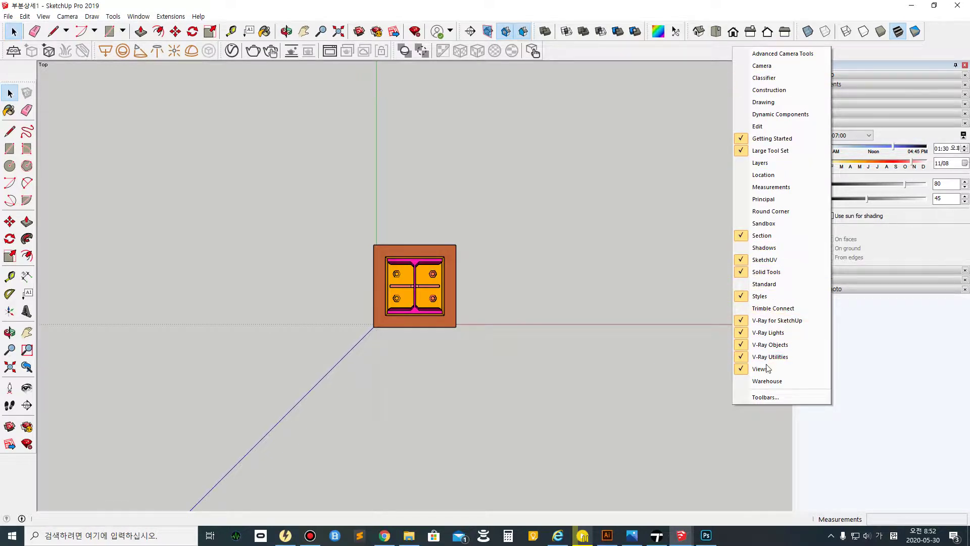
left_click(766, 369)
right_click(748, 38)
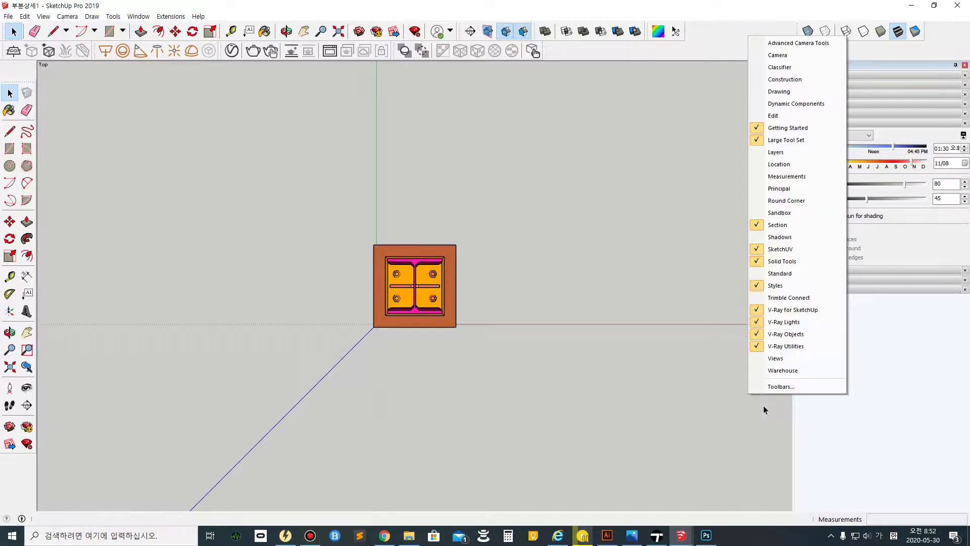
left_click(768, 359)
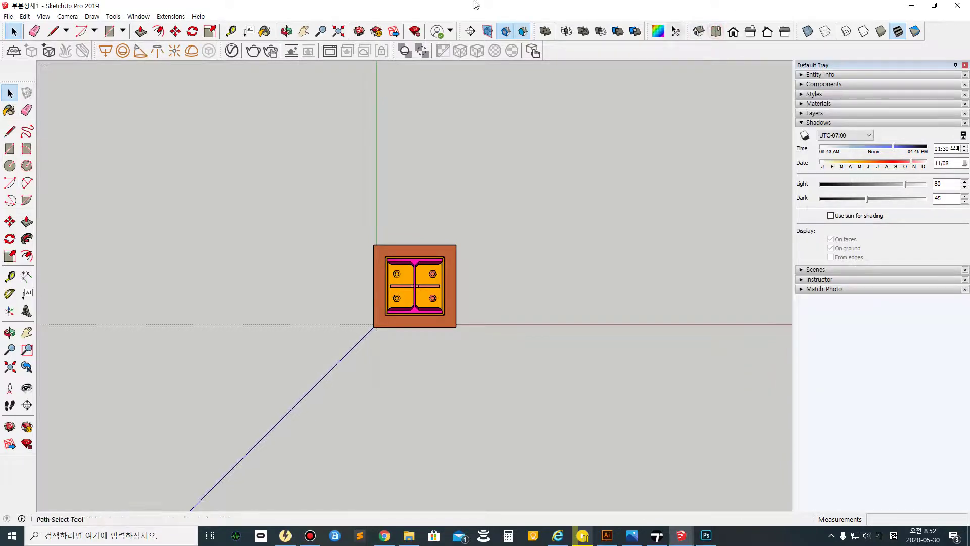
- Set the top view's camera to Parallel Projection and enlarge the column base in the view
left_click(29, 16)
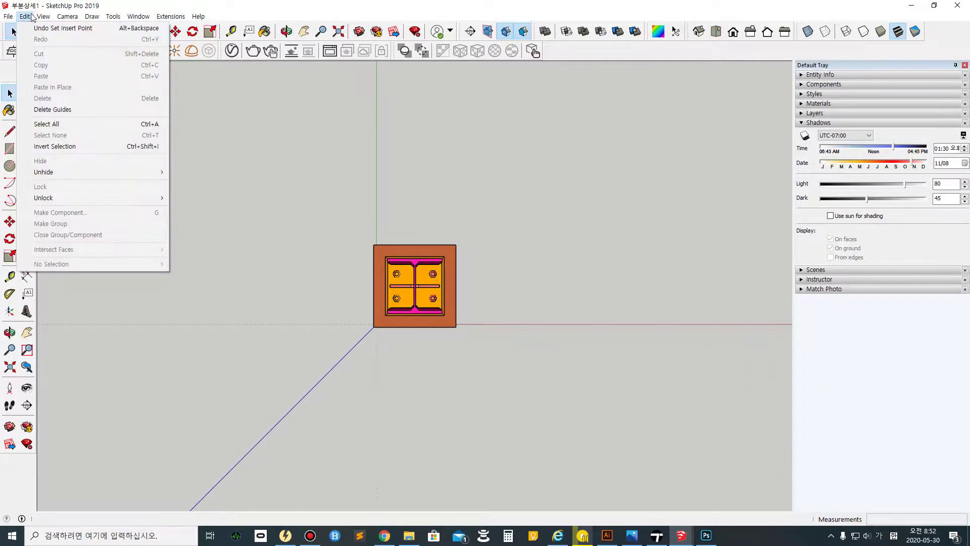
left_click(102, 66)
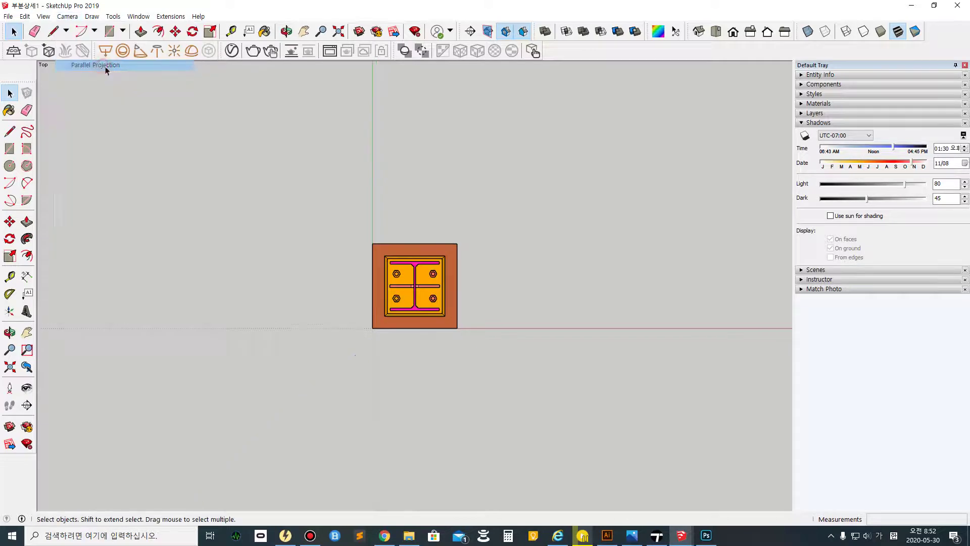
scroll(381, 323, "up", 5)
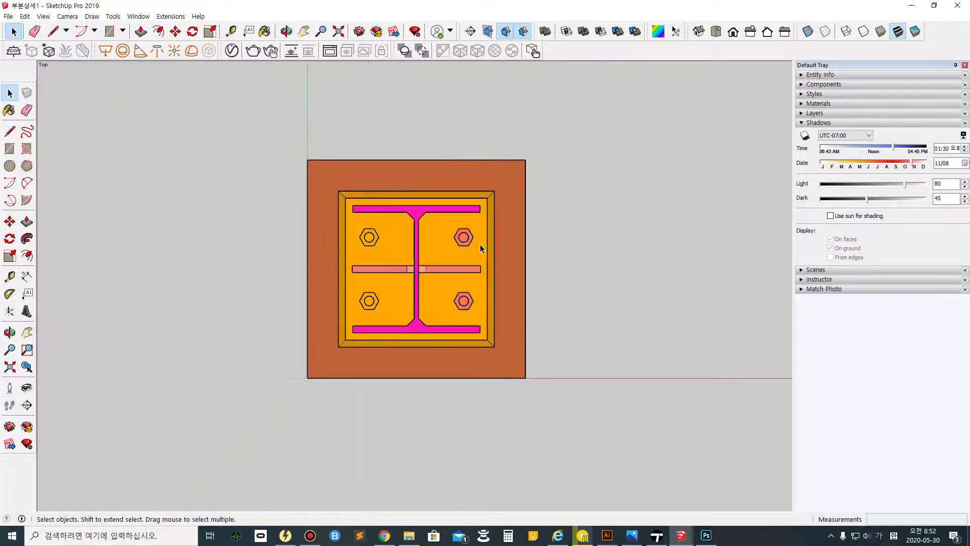
- Select the entire column base model and start a 2D graphic export with PDF as the file format
left_click(251, 133)
triple_click(384, 274)
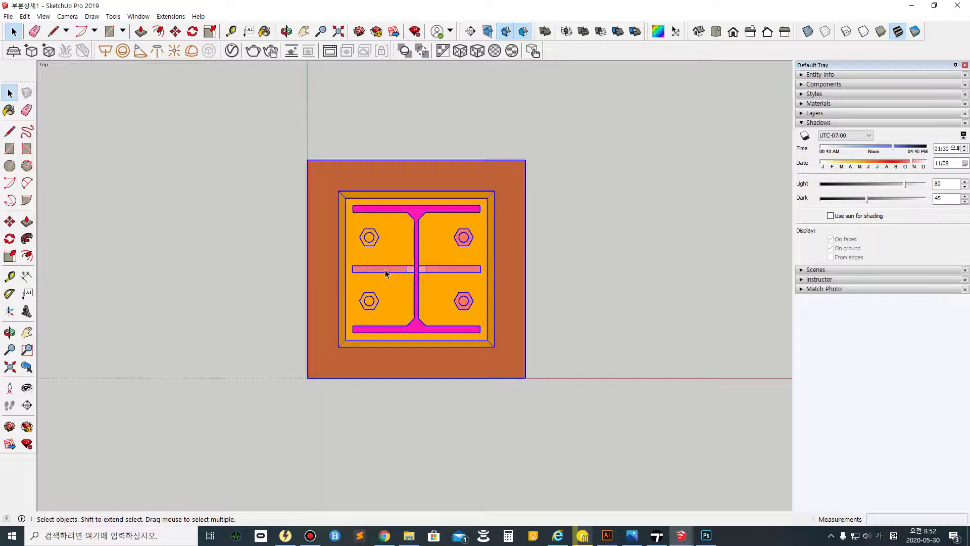
left_click(525, 129)
left_click_drag(271, 129, 595, 456)
left_click(8, 16)
left_click(76, 183)
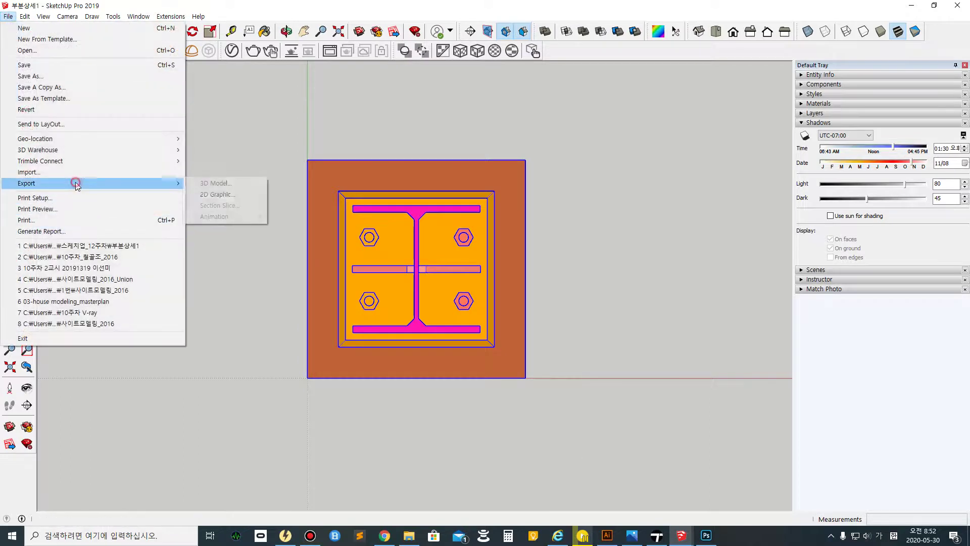
left_click(205, 194)
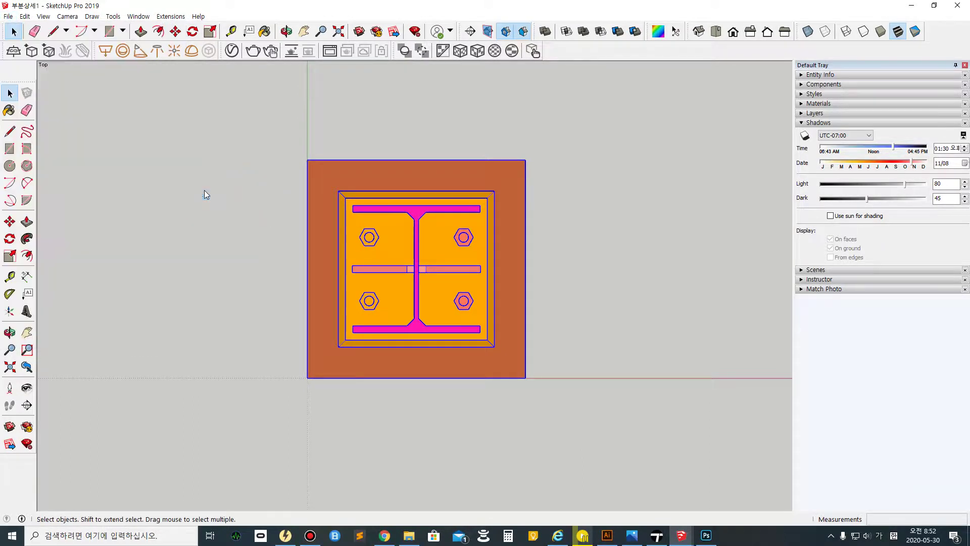
left_click(461, 368)
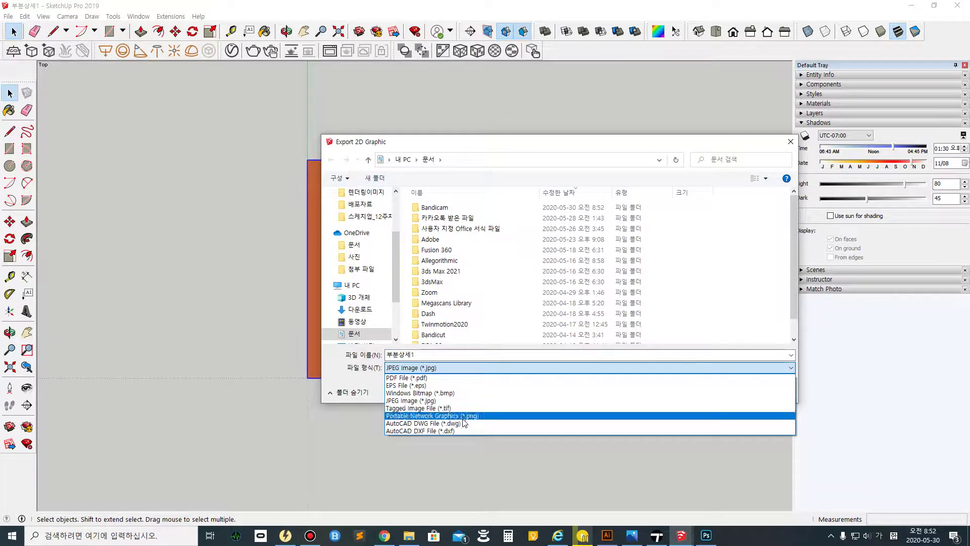
left_click(462, 379)
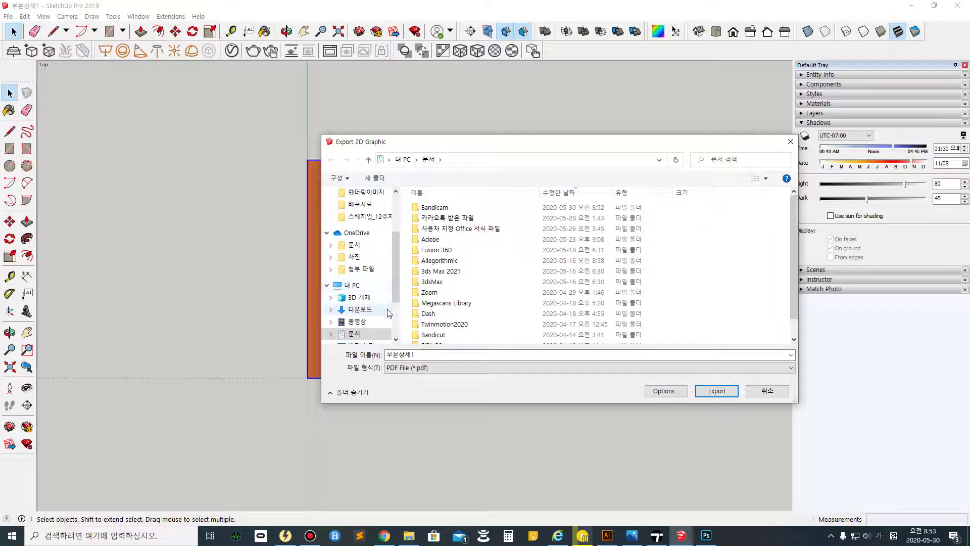
- Export the top view as 부분상세1 into the desktop folder 스케치업_12주차 > export_image
scroll(400, 318, "down", 2)
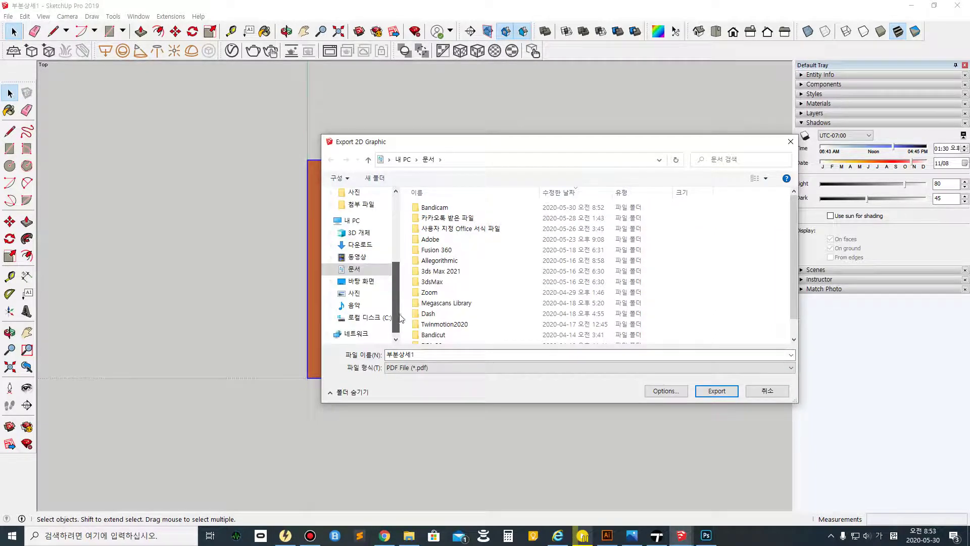
scroll(396, 303, "up", 10)
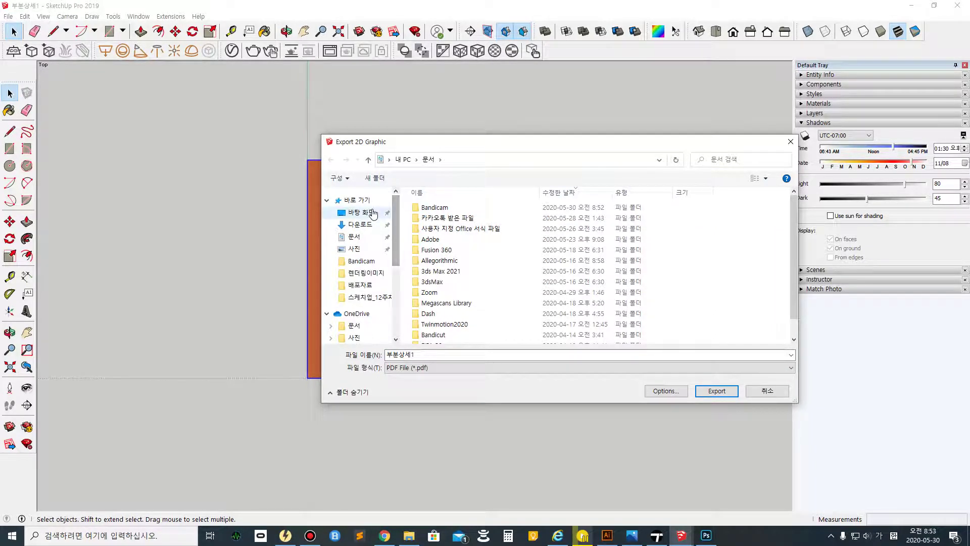
left_click(372, 213)
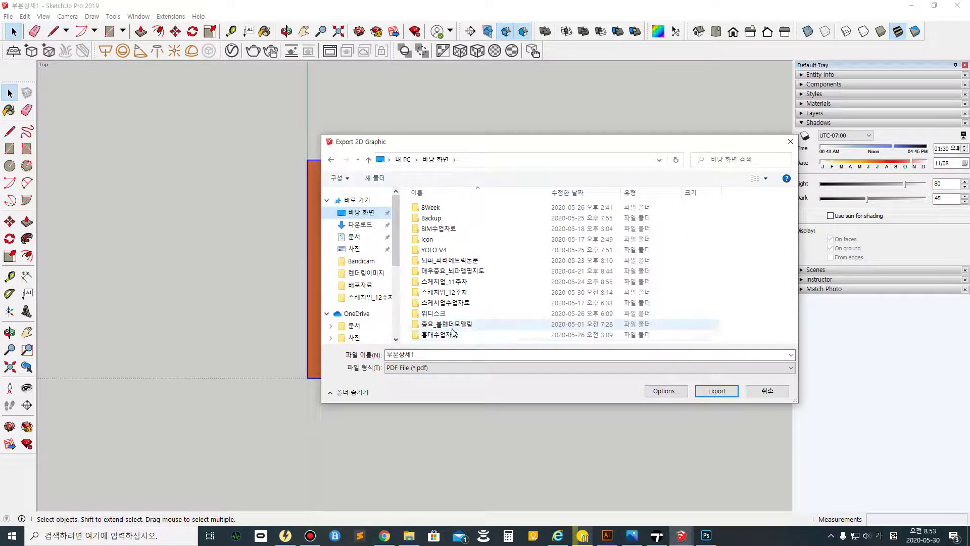
double_click(463, 293)
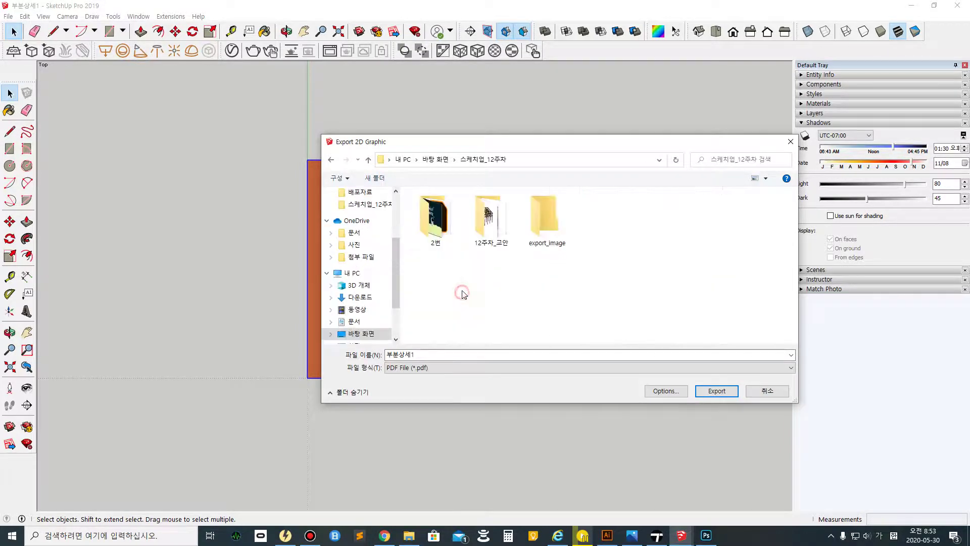
double_click(548, 223)
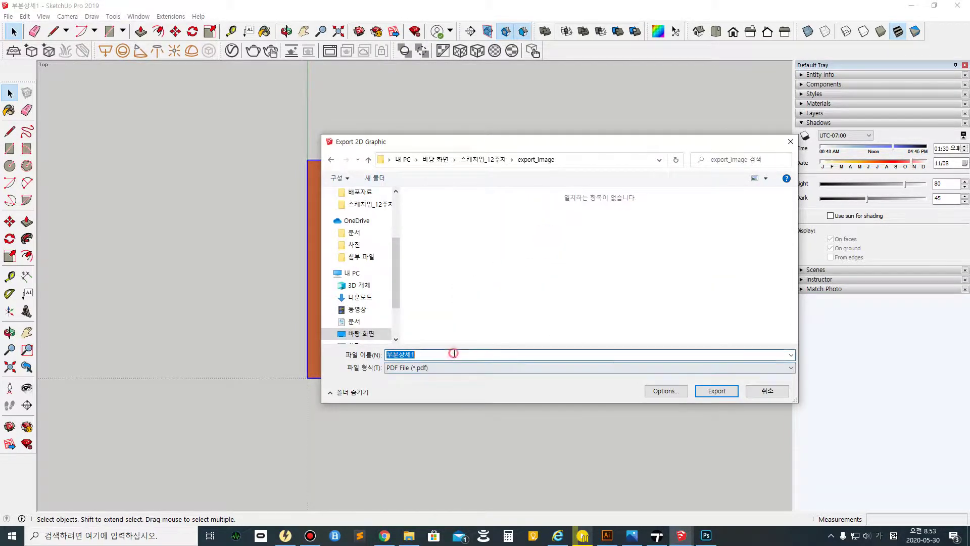
left_click(716, 392)
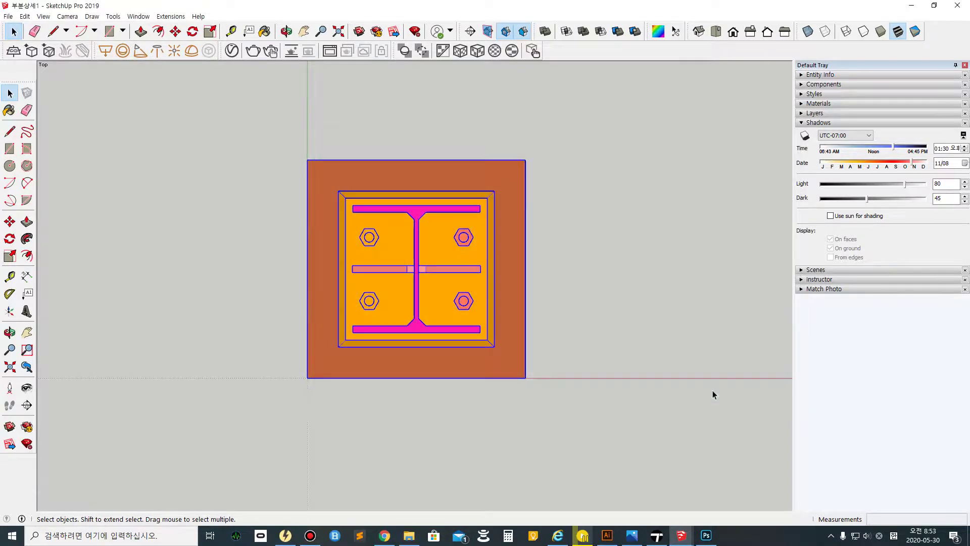
- Switch to Illustrator with the annotated column base page
left_click(911, 5)
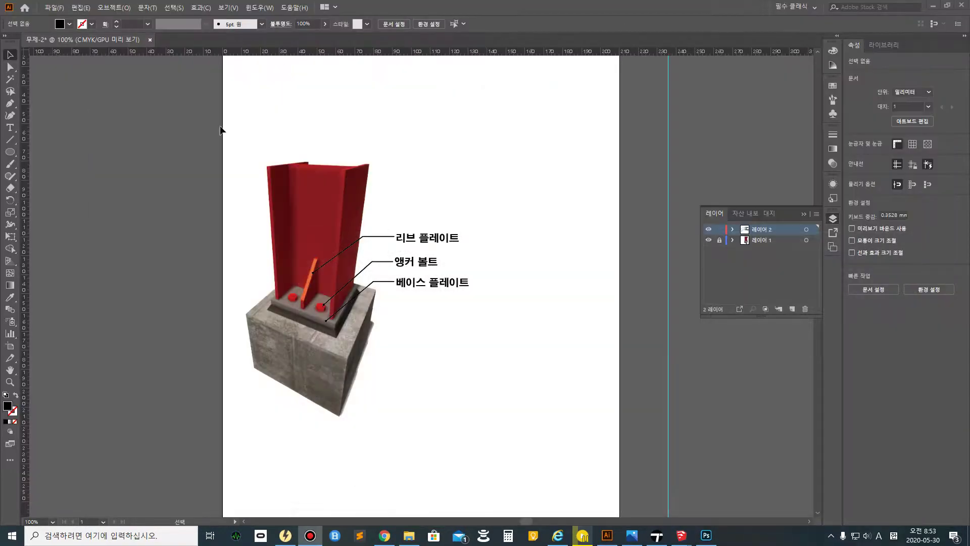
left_click(51, 8)
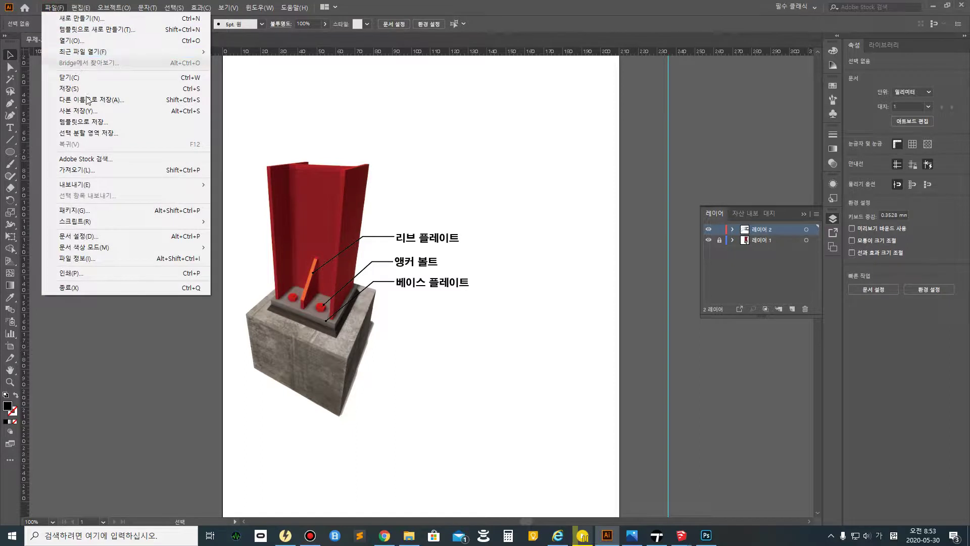
left_click(145, 392)
- Place the 부분상세1 PDF from the export_image folder in the document and scale it down to about 400 mm wide
left_click(409, 535)
left_click_drag(503, 217, 300, 493)
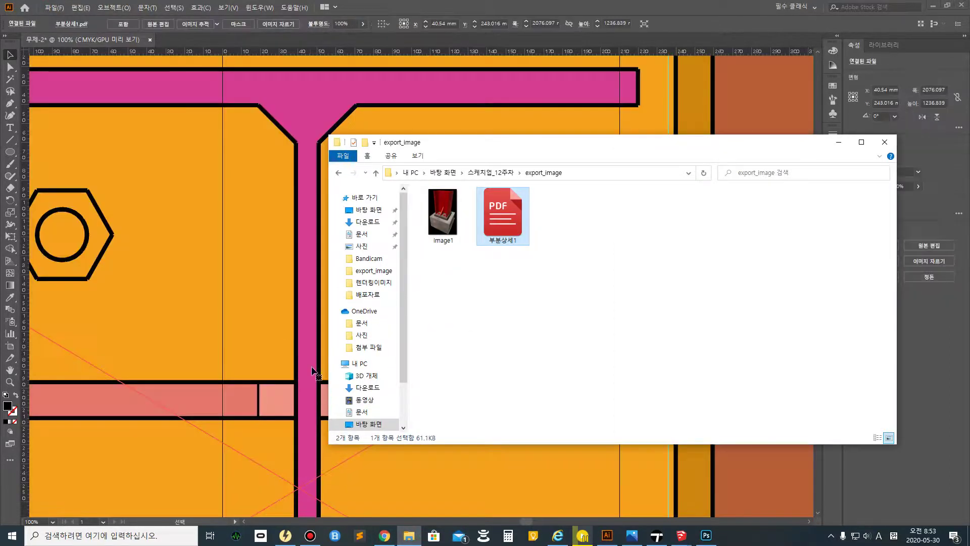
scroll(290, 340, "down", 2)
scroll(317, 336, "down", 1)
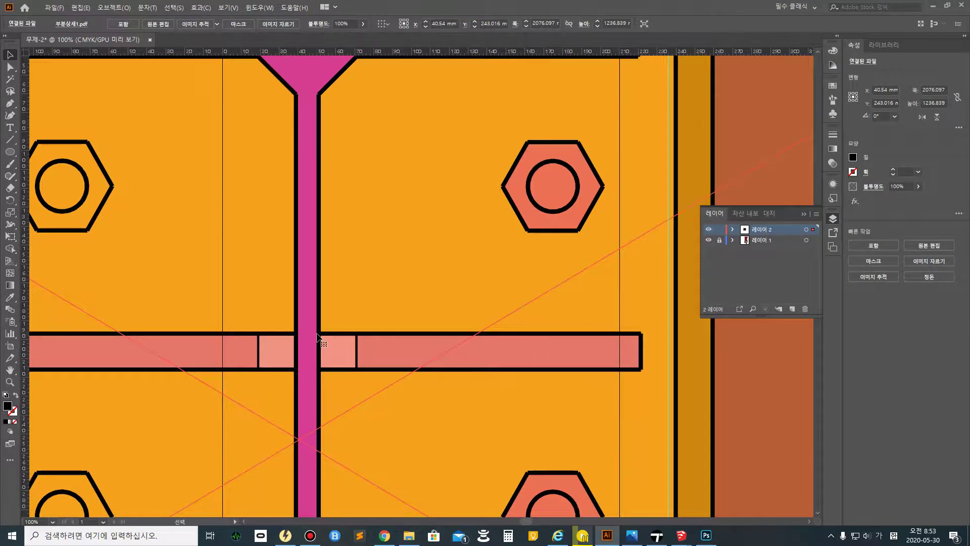
scroll(318, 338, "down", 8, "alt")
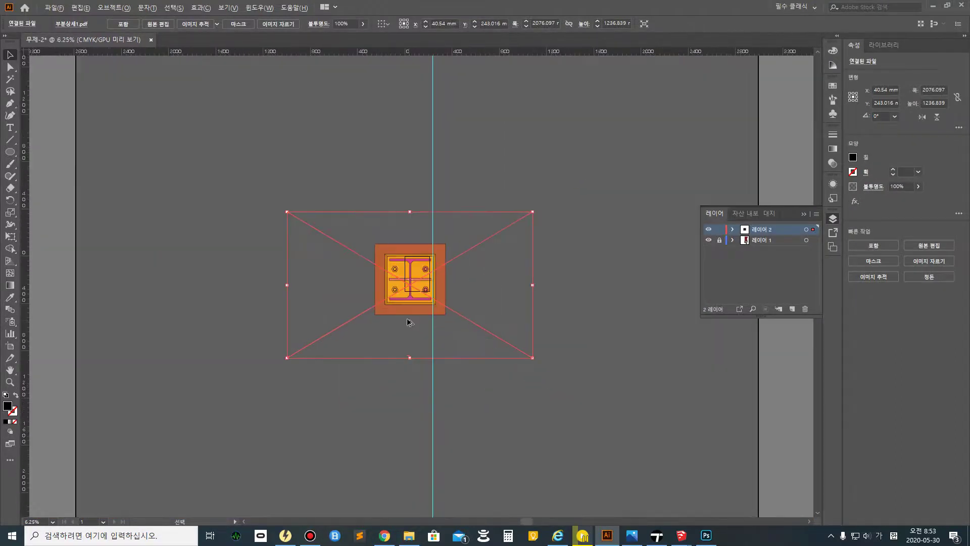
left_click_drag(288, 211, 485, 326)
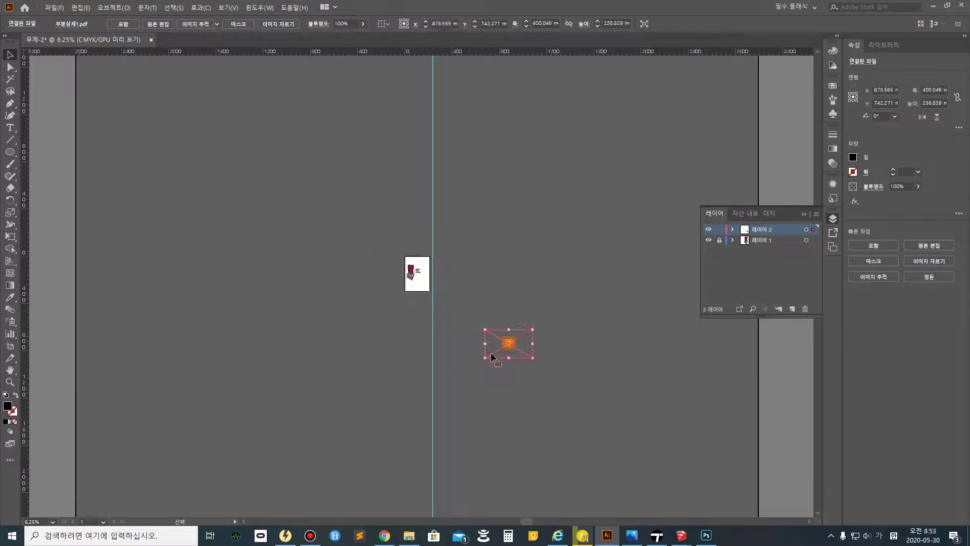
- Move the placed top-view drawing onto the page beside the column base rendering
scroll(520, 415, "up", 5)
scroll(521, 420, "up", 4, "alt")
scroll(520, 422, "down", 3, "alt")
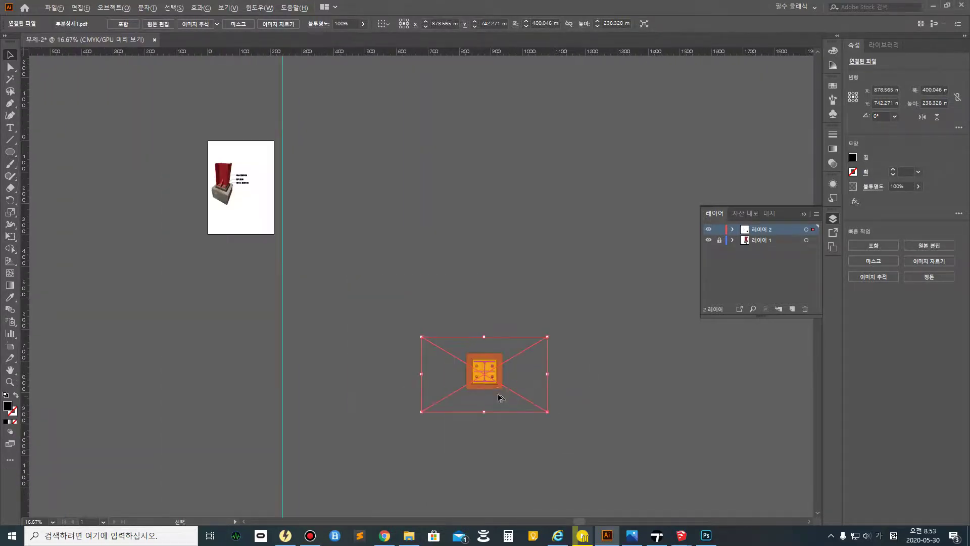
left_click_drag(499, 388, 317, 254)
scroll(312, 248, "up", 2)
scroll(311, 250, "up", 2)
scroll(317, 283, "up", 6, "alt")
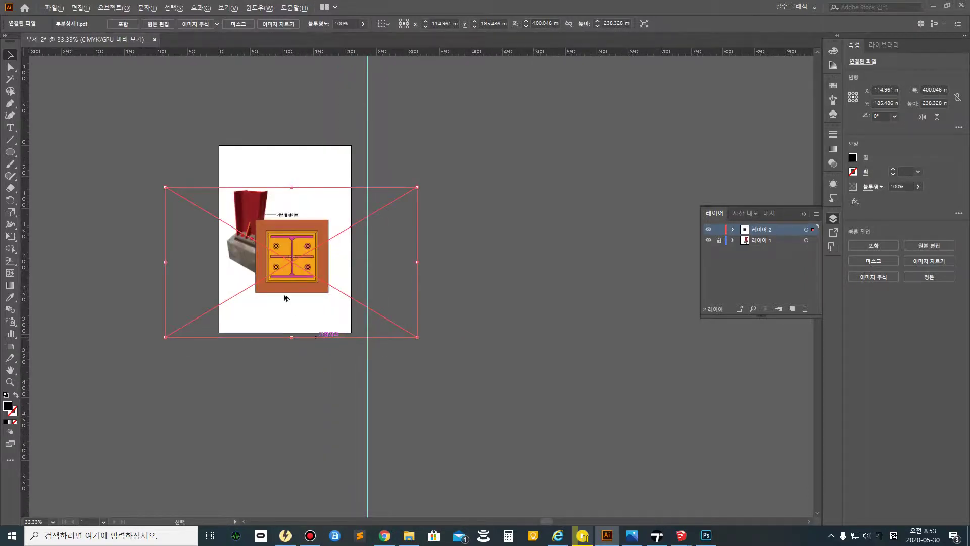
left_click_drag(317, 281, 384, 305)
scroll(384, 305, "down", 3, "alt")
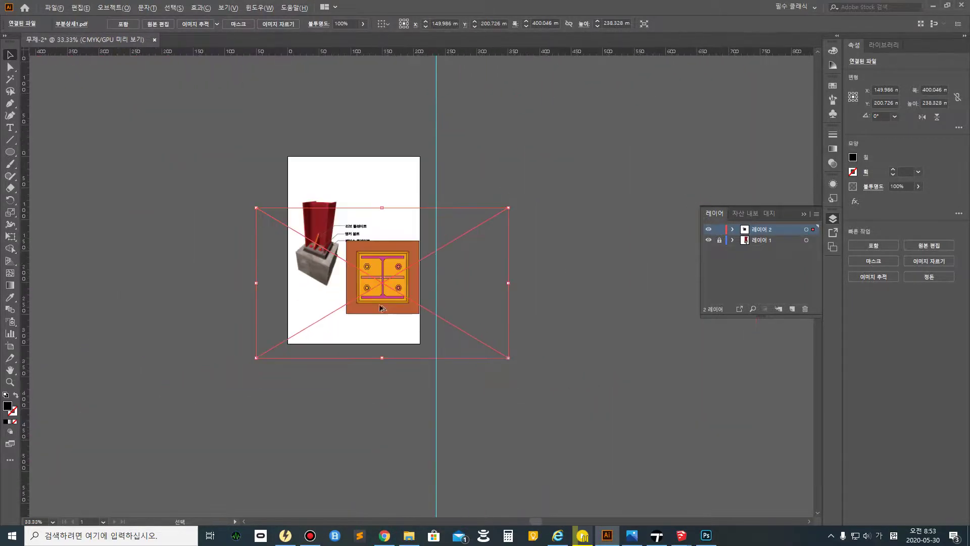
- Scale the placed drawing down to about 191 mm wide and position it beside the part labels, inside the page's edge
left_click_drag(255, 358, 363, 301)
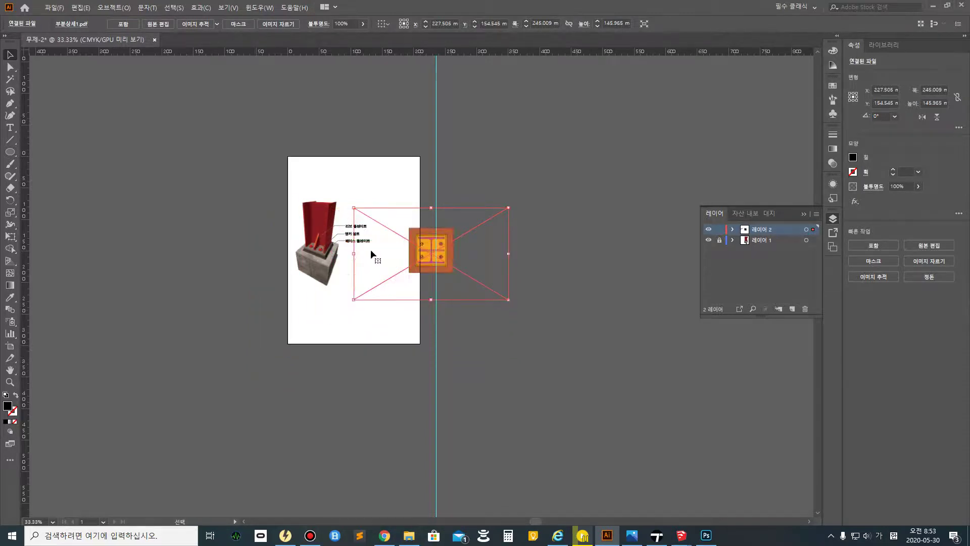
scroll(370, 250, "up", 1)
scroll(417, 289, "up", 3, "alt")
left_click_drag(464, 269, 362, 309)
left_click_drag(590, 166, 487, 225)
left_click_drag(331, 299, 364, 221)
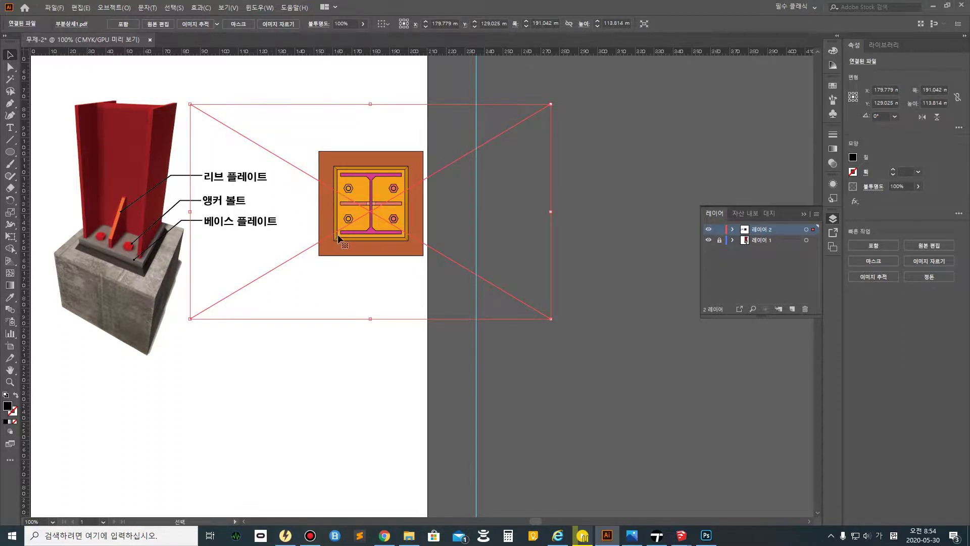
- Shift the placed drawing slightly inward from the page's edge and check which operations are offered for it
left_click(321, 358)
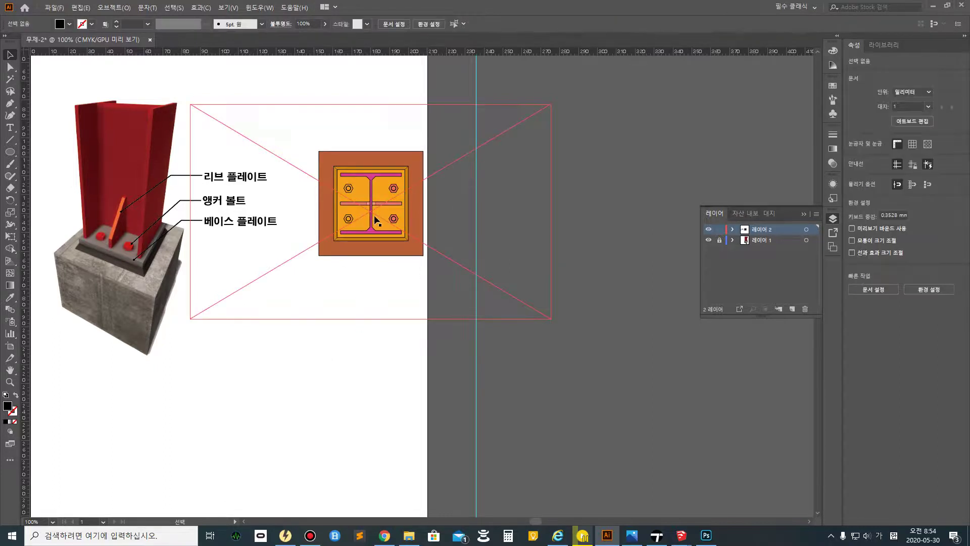
mouse_move(374, 216)
left_mouse_down()
mouse_move(366, 229)
mouse_move(378, 228)
left_mouse_up()
right_click(390, 247)
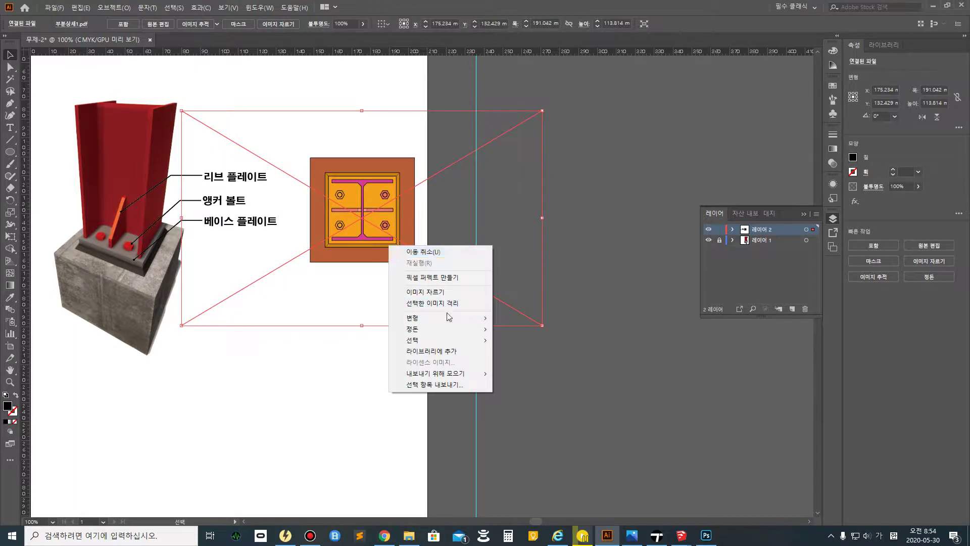
left_click(669, 338)
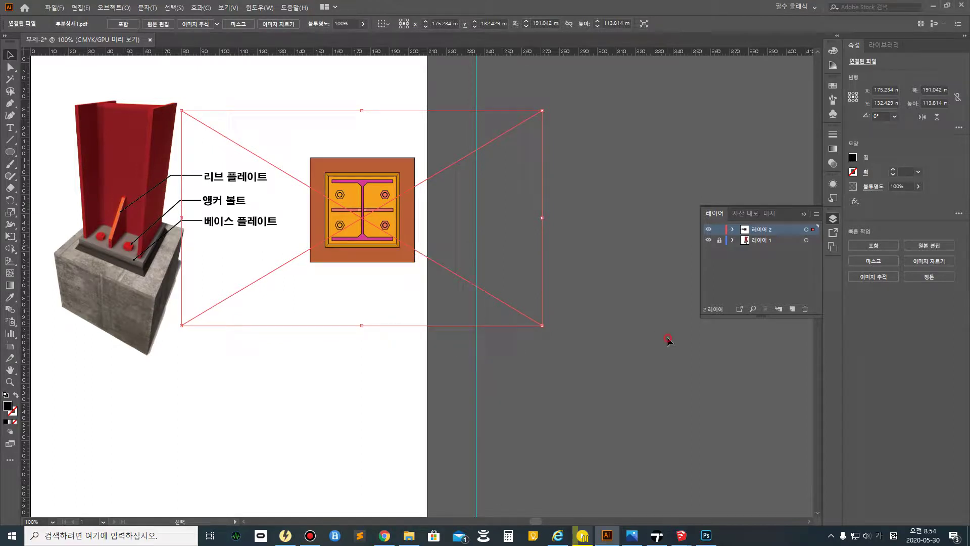
- Expand 레이어 2, identify the linked top-view drawing among its objects, and delete it from the page
left_click(732, 230)
left_click(732, 230)
left_click(733, 230)
scroll(767, 277, "down", 3)
scroll(767, 295, "up", 3)
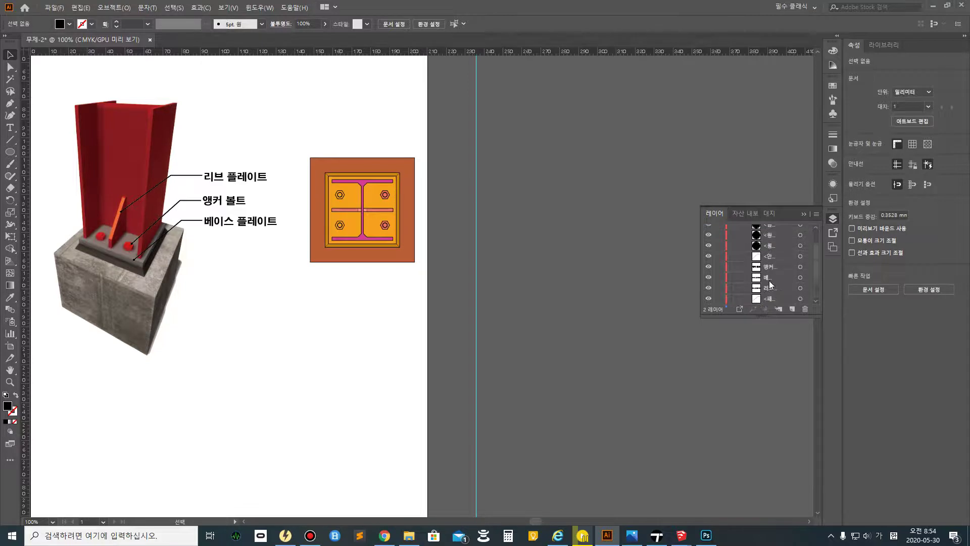
left_click(765, 242)
left_click(706, 241)
left_click(707, 241)
left_click(408, 231)
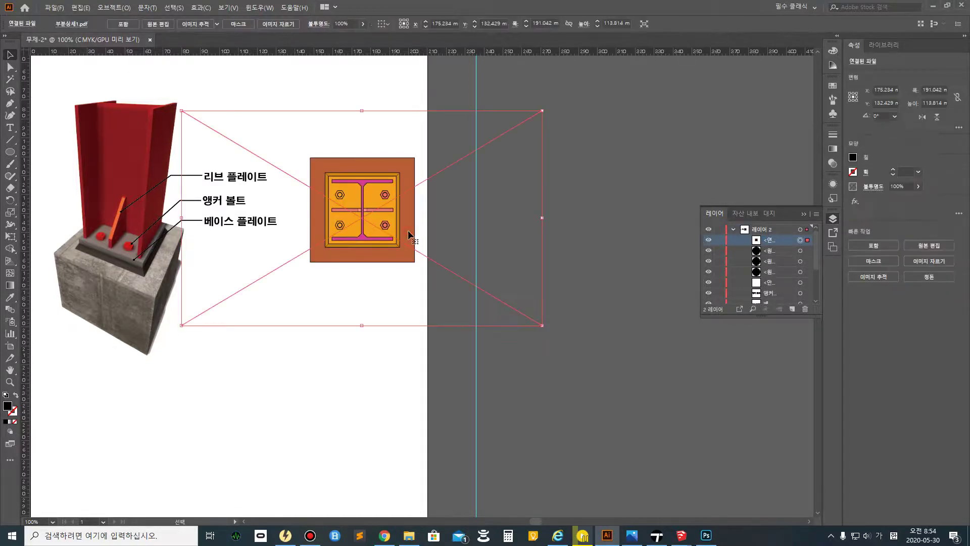
key("Delete")
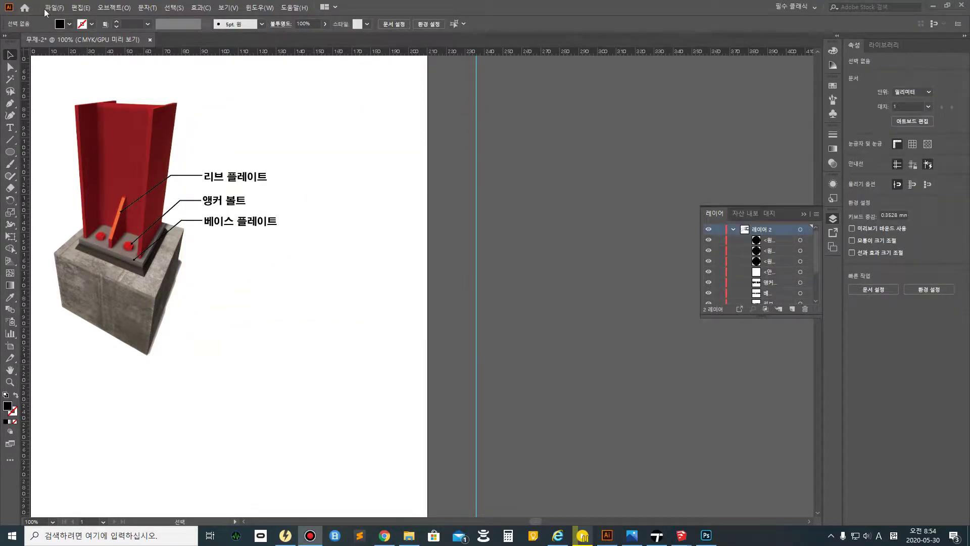
- Open 부분상세1.pdf from the export_image folder as a separate document and view the whole drawing
left_click(47, 8)
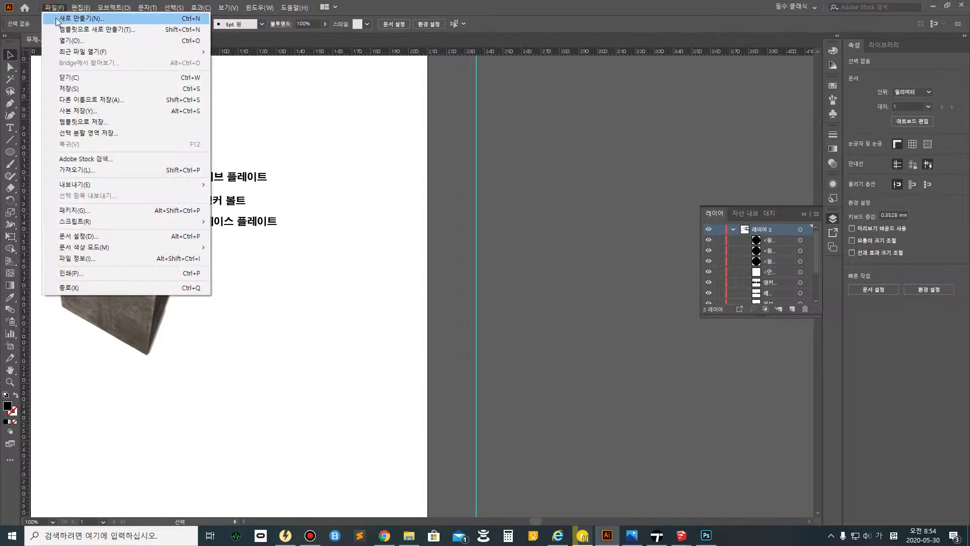
left_click(70, 44)
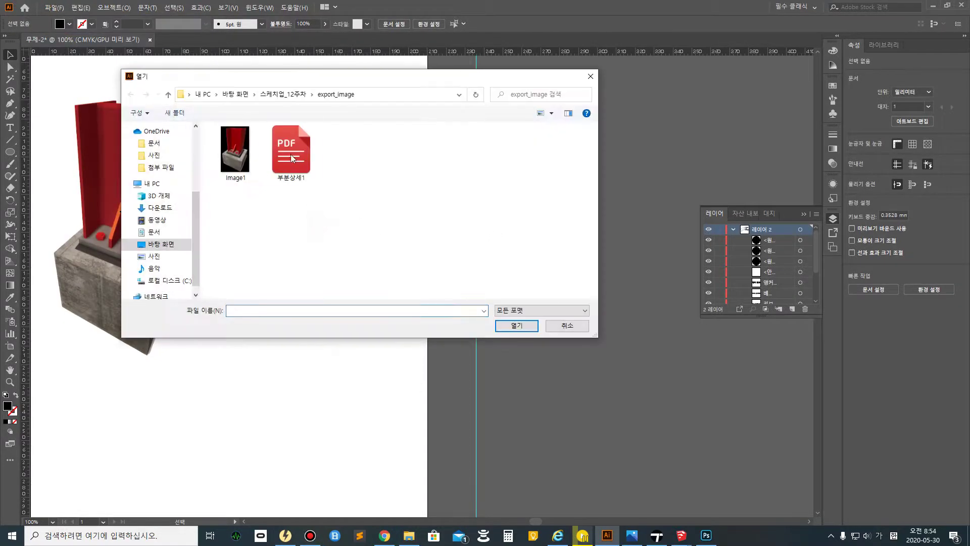
left_click(312, 167)
double_click(312, 167)
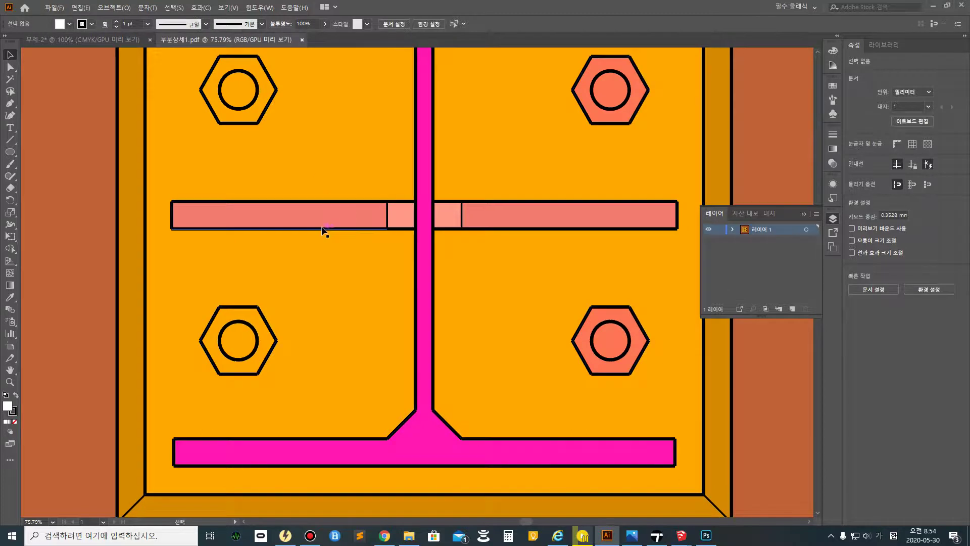
scroll(315, 223, "down", 4, "alt")
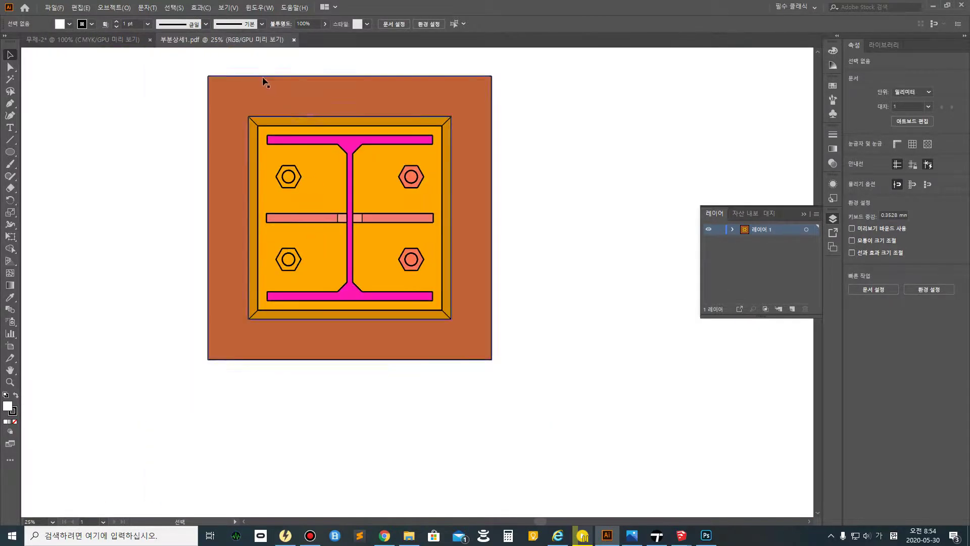
- Change the fill of the outer square base in the top view to dark brown
left_click(265, 94)
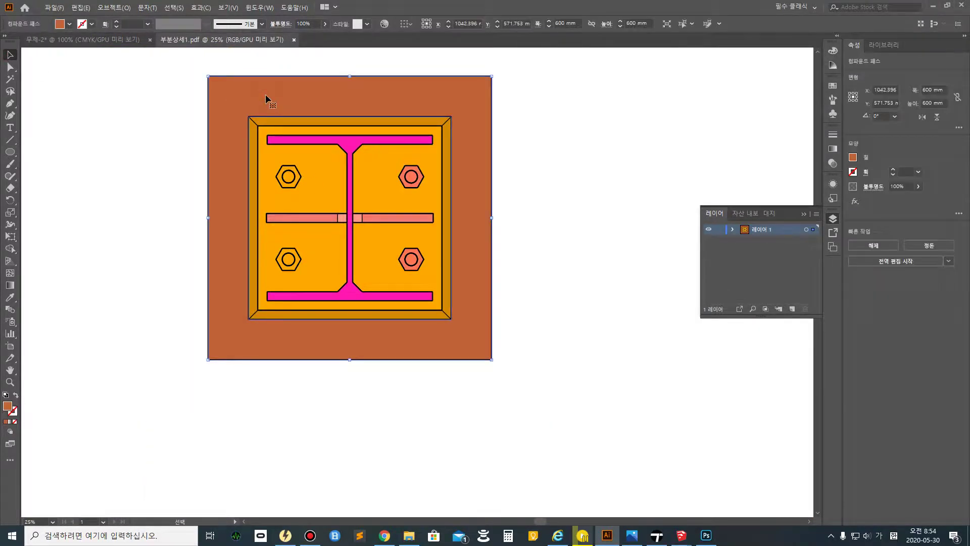
double_click(7, 407)
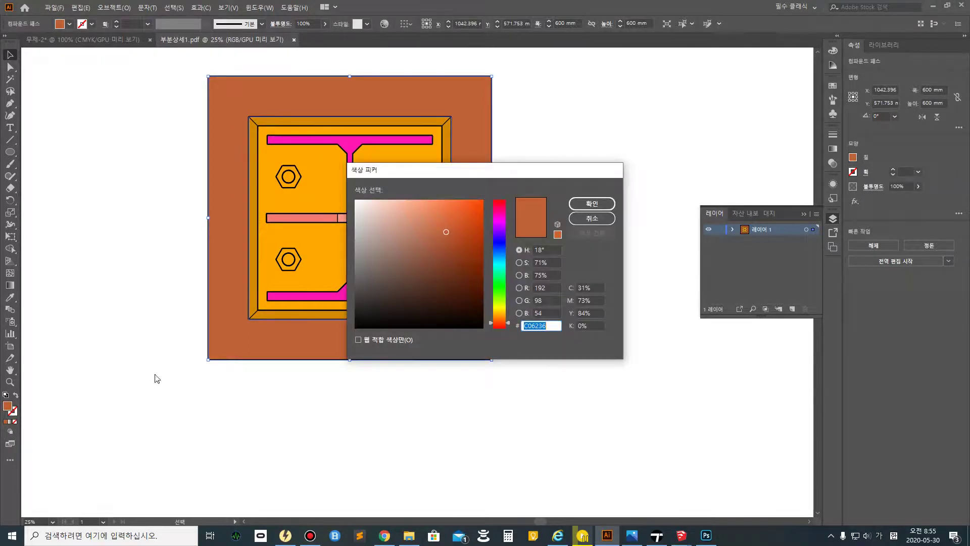
mouse_move(440, 259)
left_mouse_down()
mouse_move(411, 303)
mouse_move(459, 253)
mouse_move(444, 283)
left_mouse_up()
left_click(592, 203)
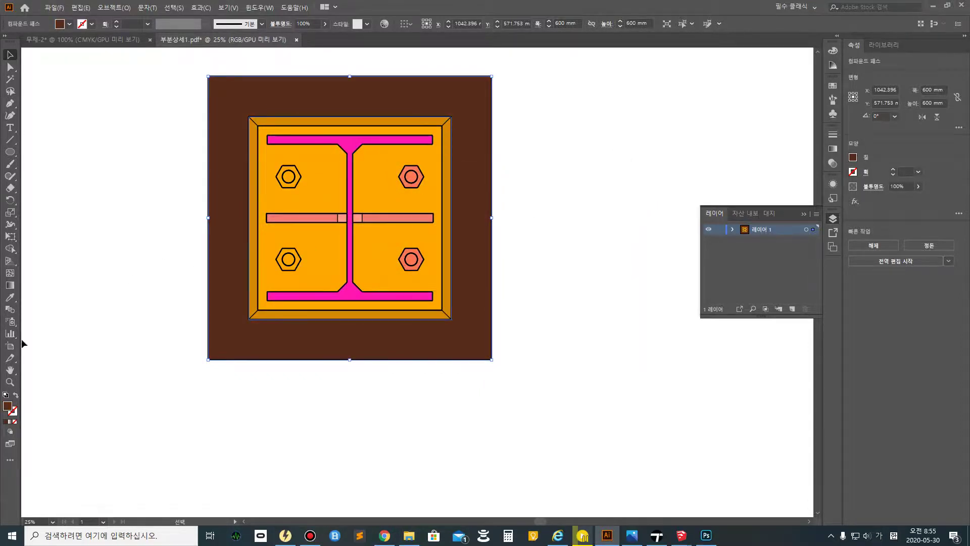
- Copy the entire column base top view from 부분상세1.pdf and paste it into the annotated detail document 무제-2
left_click(168, 116)
left_click_drag(172, 49, 540, 407)
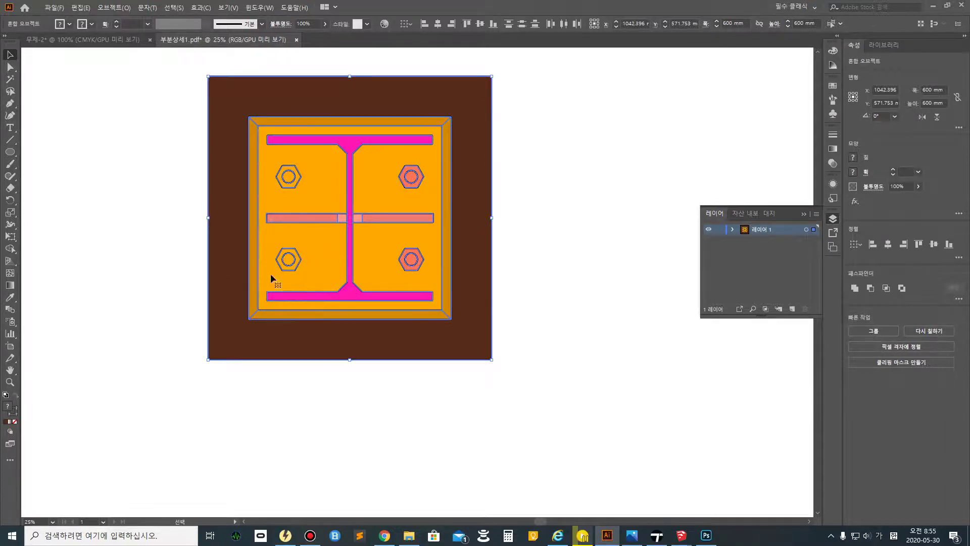
left_click(157, 351)
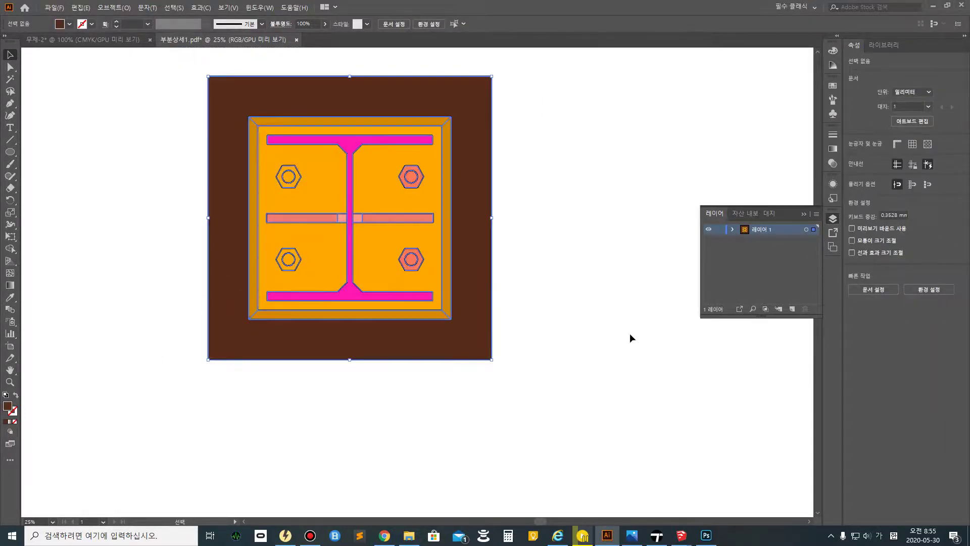
left_click(805, 229)
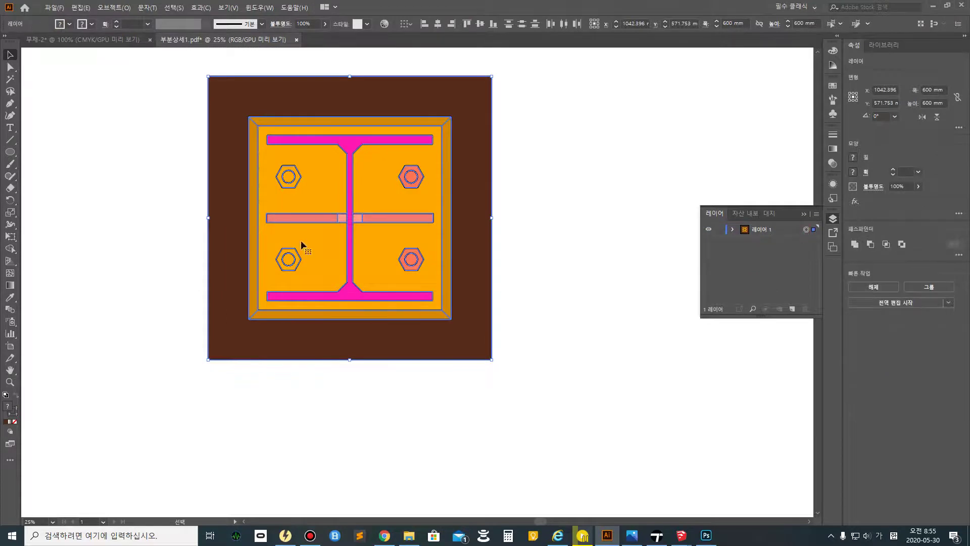
key("a")
left_click(80, 40)
left_click(316, 265)
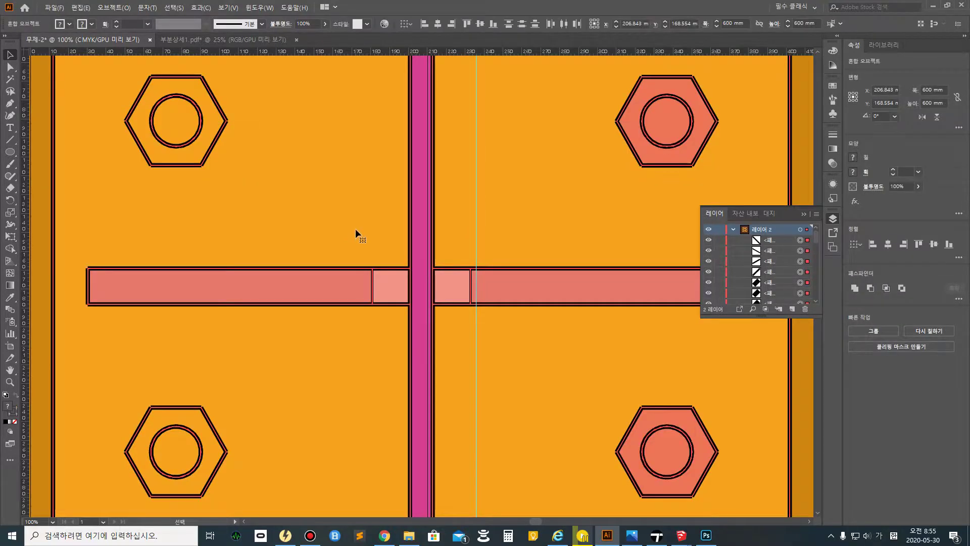
- Scale the pasted top view down proportionally to about 54.75 mm square and place it on the page beside the part labels
scroll(356, 227, "down", 5, "alt")
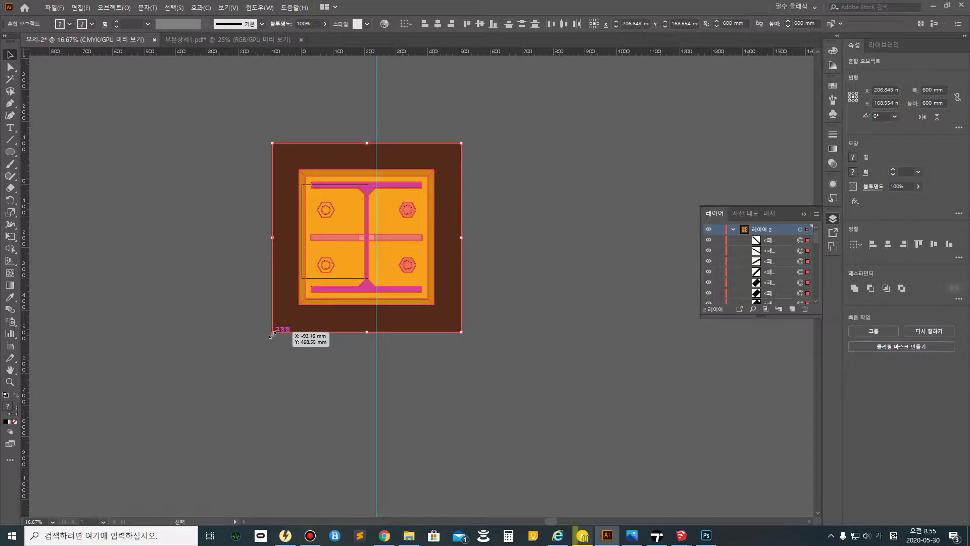
left_click_drag(272, 333, 368, 217, "shift")
left_click_drag(380, 249, 363, 235, "shift")
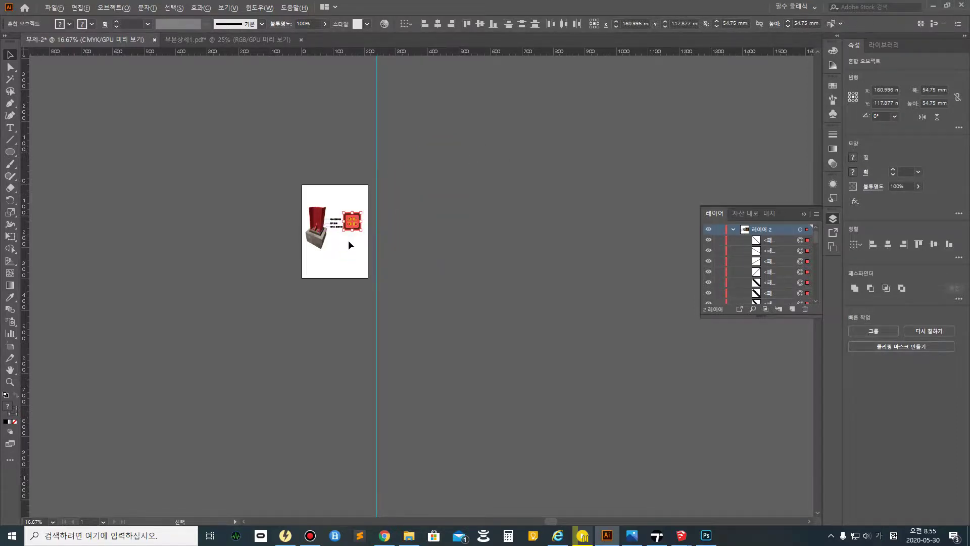
scroll(347, 240, "up", 7, "alt")
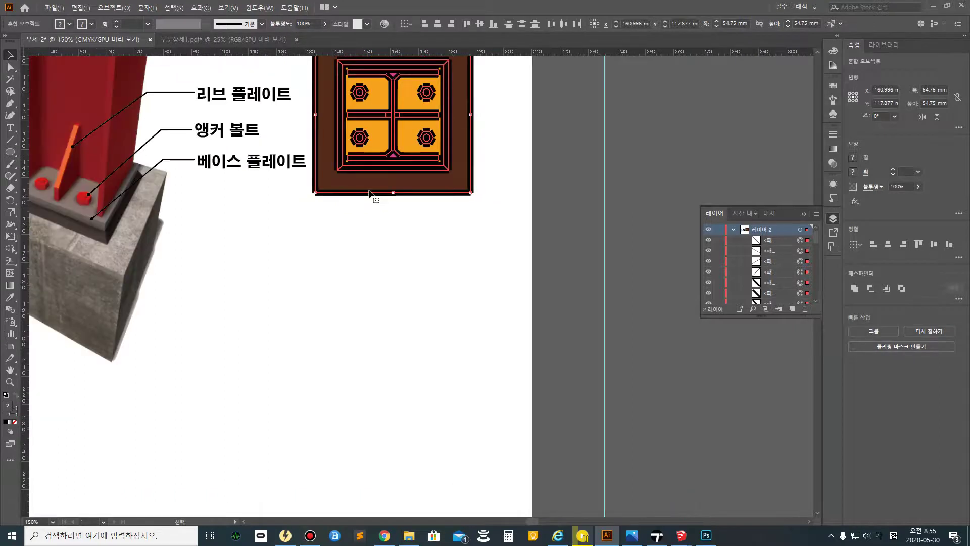
left_click_drag(362, 186, 378, 220)
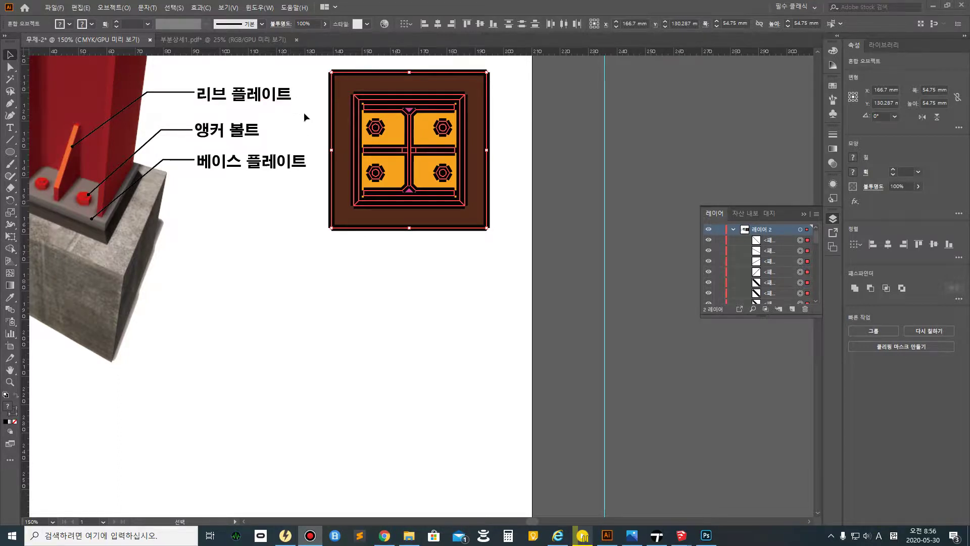
scroll(319, 183, "up", 1)
scroll(319, 183, "up", 3)
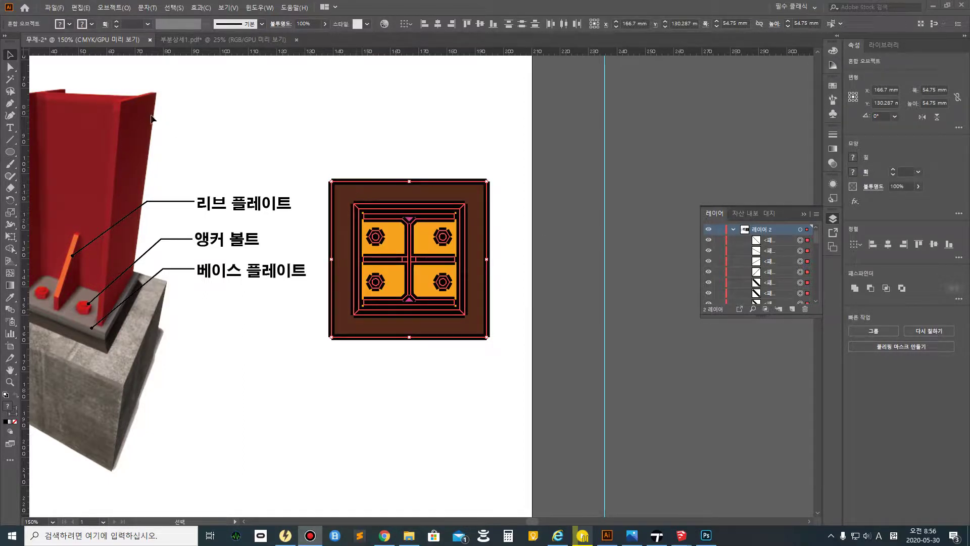
- Collapse 레이어 1 and dock the Stroke (획) panel among the collapsed panels beside the canvas
left_click(264, 24)
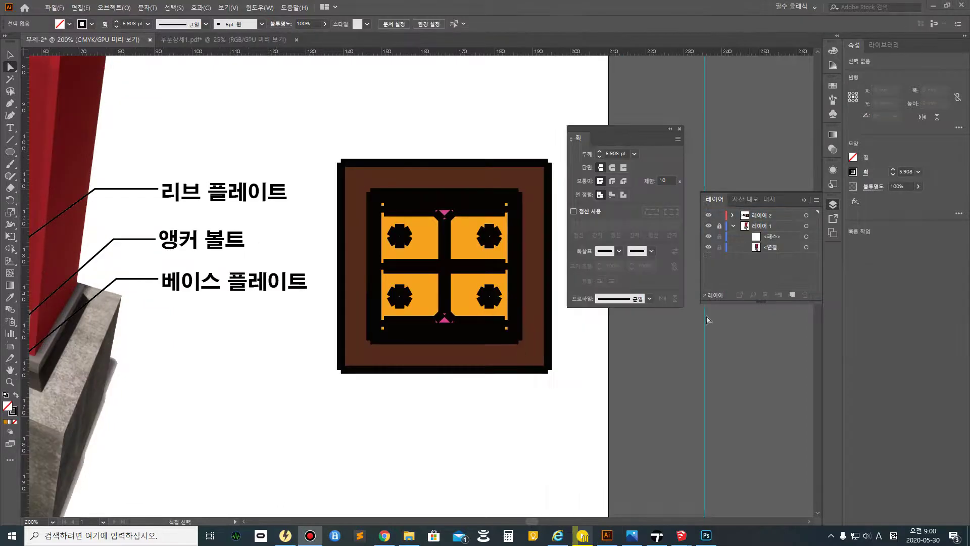
left_click_drag(324, 135, 574, 474)
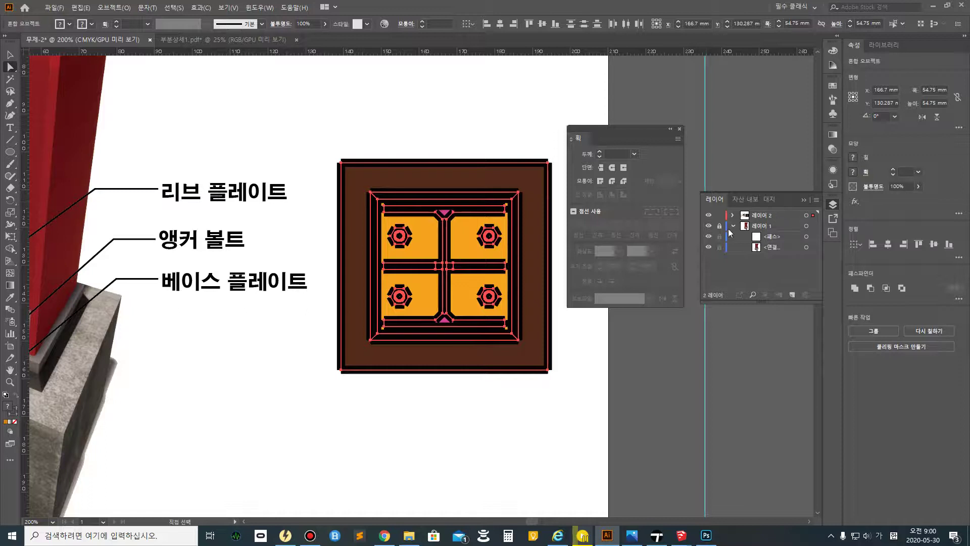
left_click(732, 226)
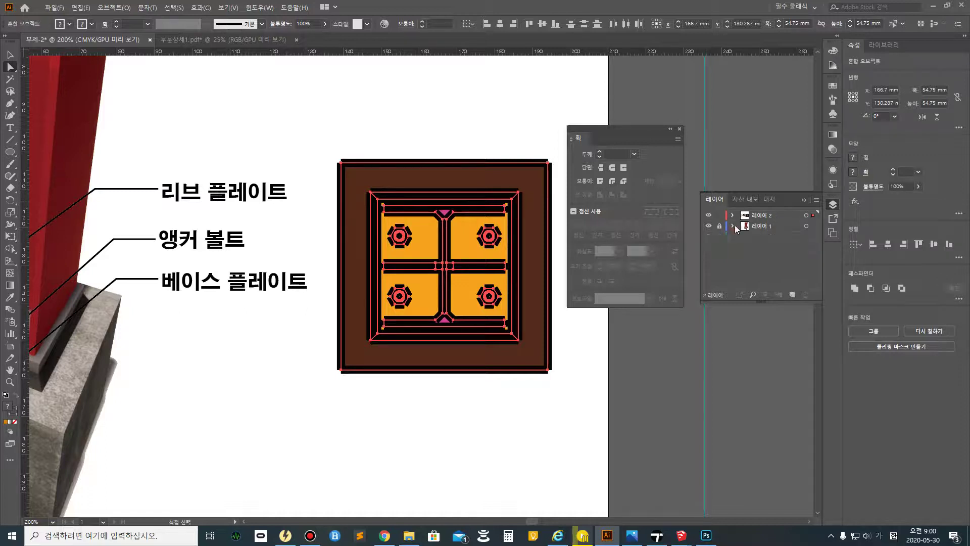
left_click(680, 129)
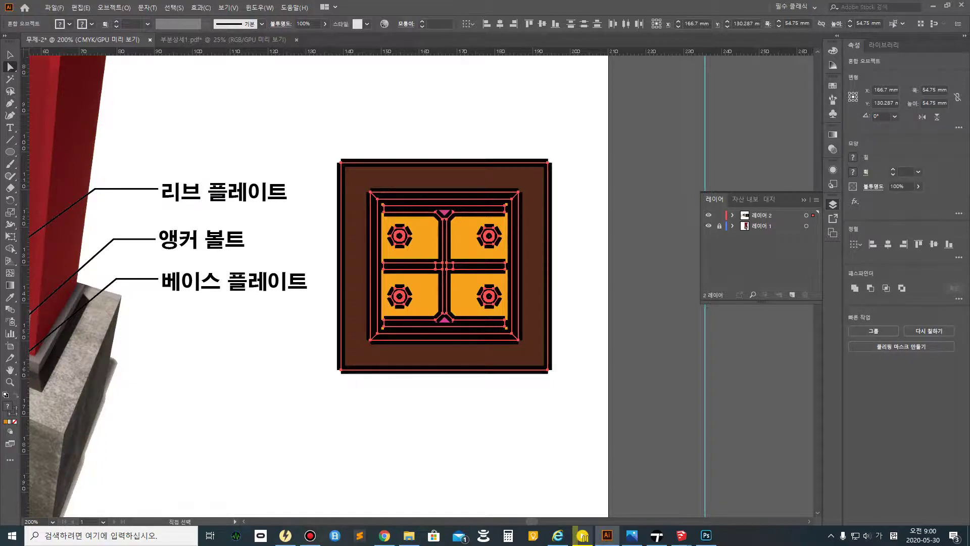
left_click(261, 9)
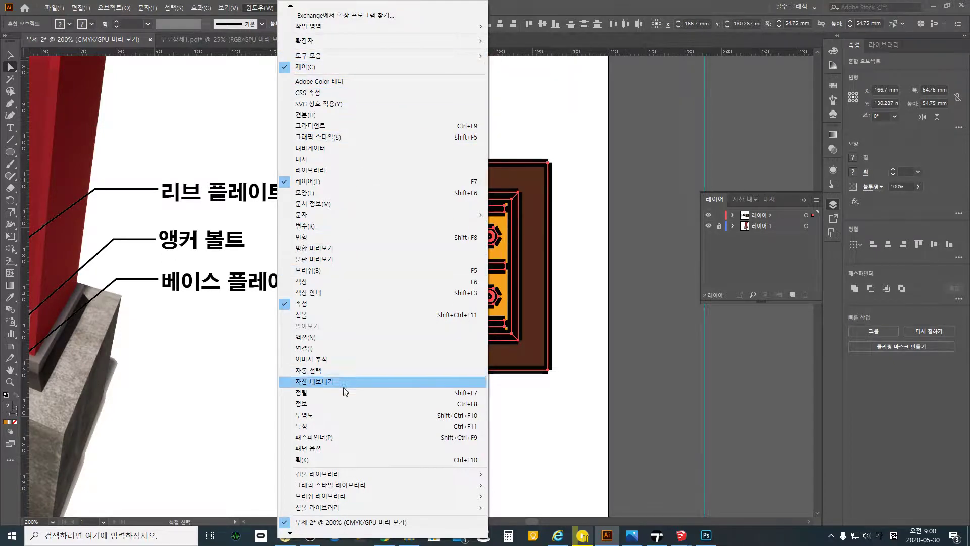
left_click(356, 459)
mouse_move(579, 139)
left_mouse_down()
mouse_move(847, 160)
mouse_move(834, 155)
left_mouse_up()
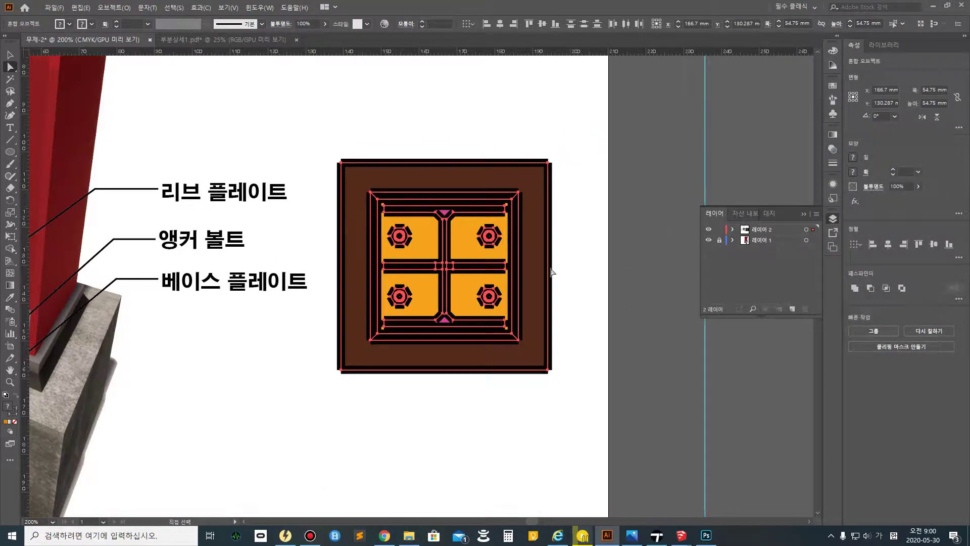
left_click(504, 422)
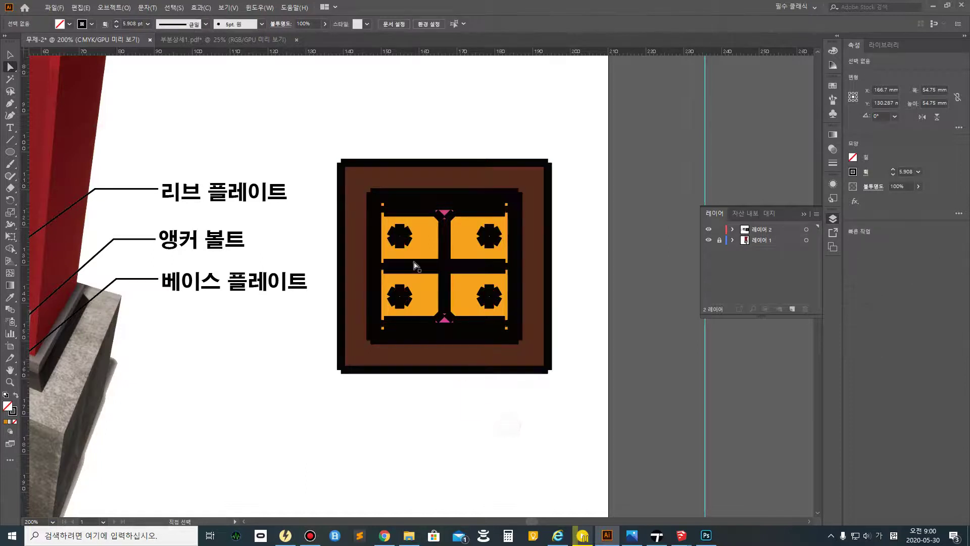
- Create a new layer, 레이어 3, and move the whole top view onto it from 레이어 2, keeping its position
left_click_drag(323, 140, 592, 454)
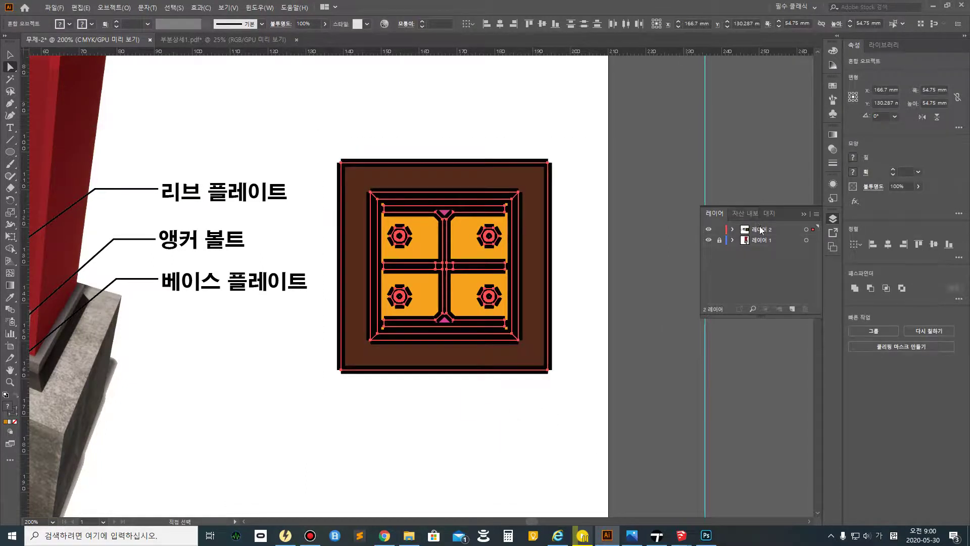
left_click(791, 308)
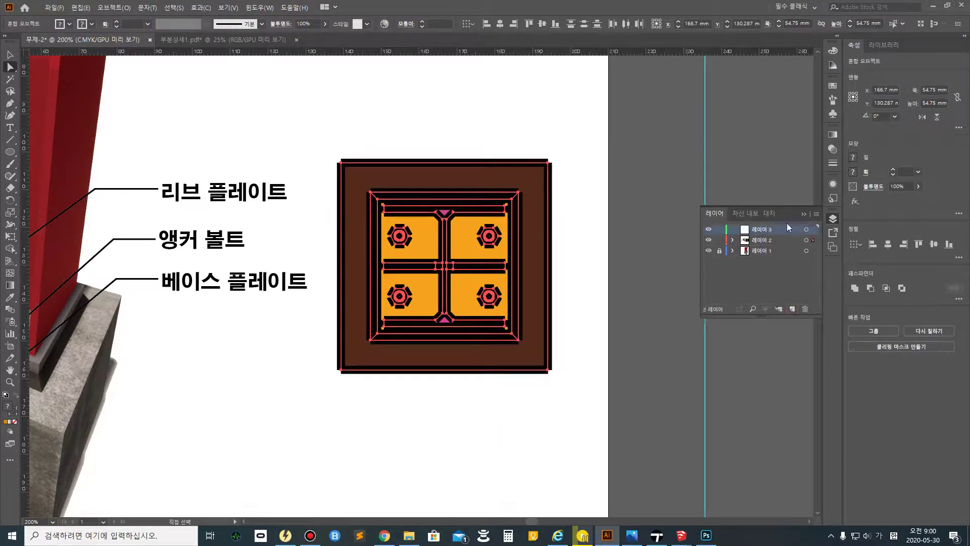
left_click(808, 230)
left_click_drag(312, 121, 633, 442)
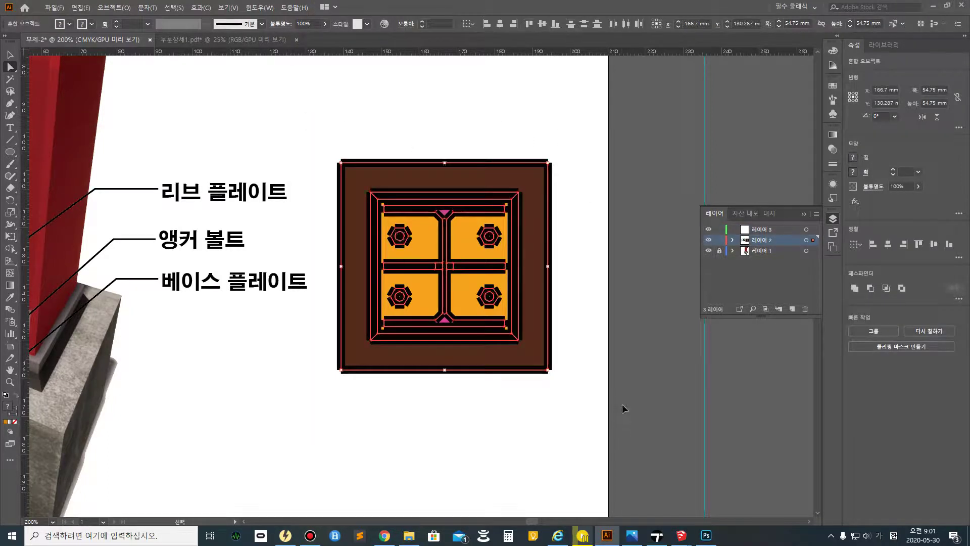
key("Delete")
left_click(807, 230)
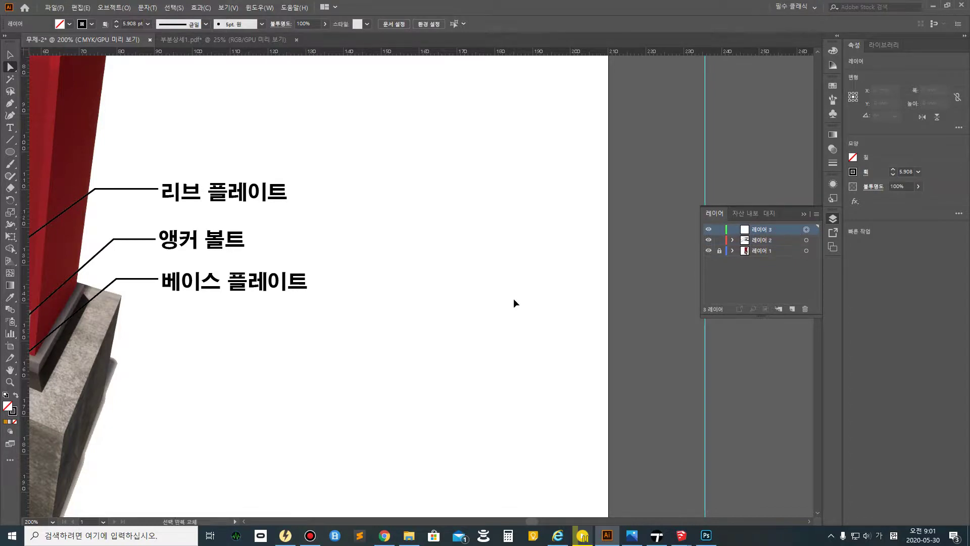
key("ctrl+v")
left_click(617, 298)
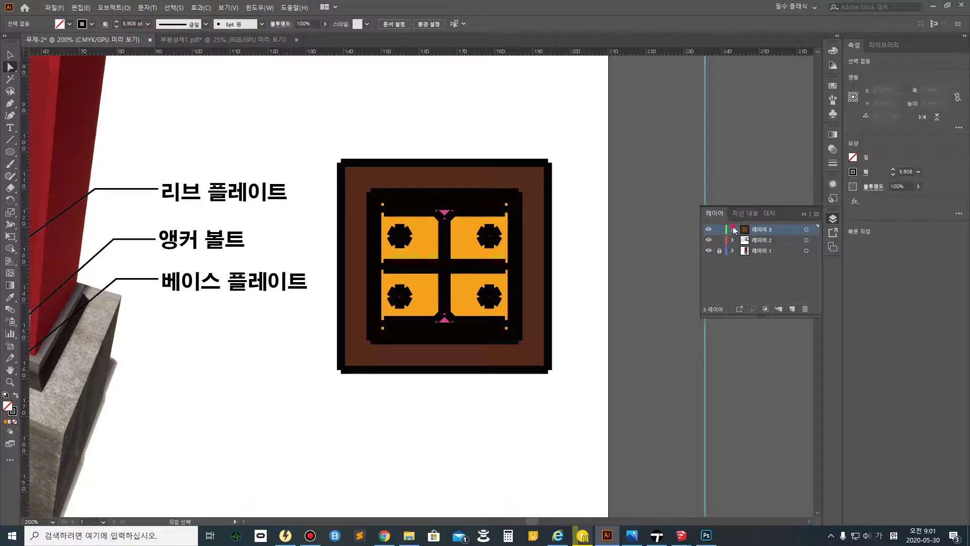
- Expand 레이어 3 in an enlarged layer list and try to select the drawing's line paths from its objects
left_click(733, 230)
left_click_drag(757, 317, 757, 492)
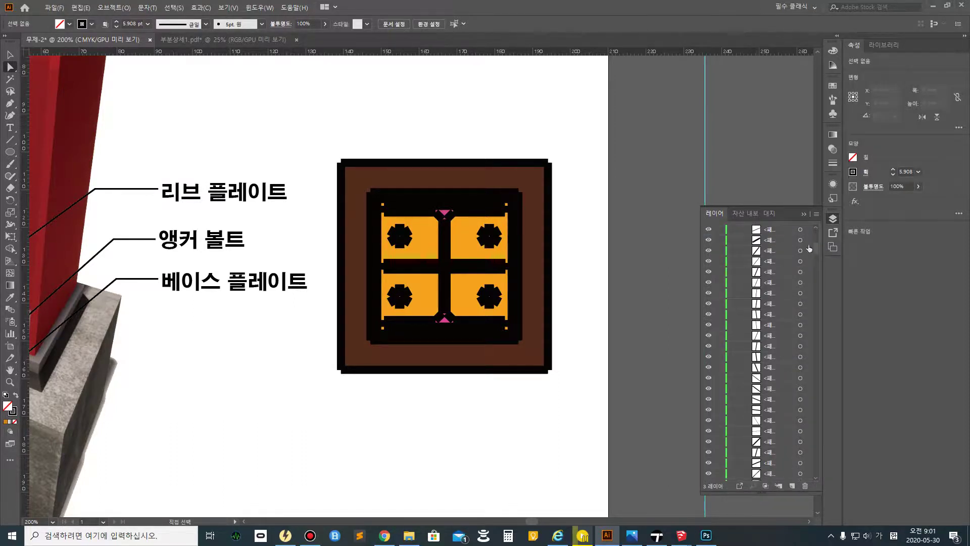
left_click_drag(817, 253, 814, 422)
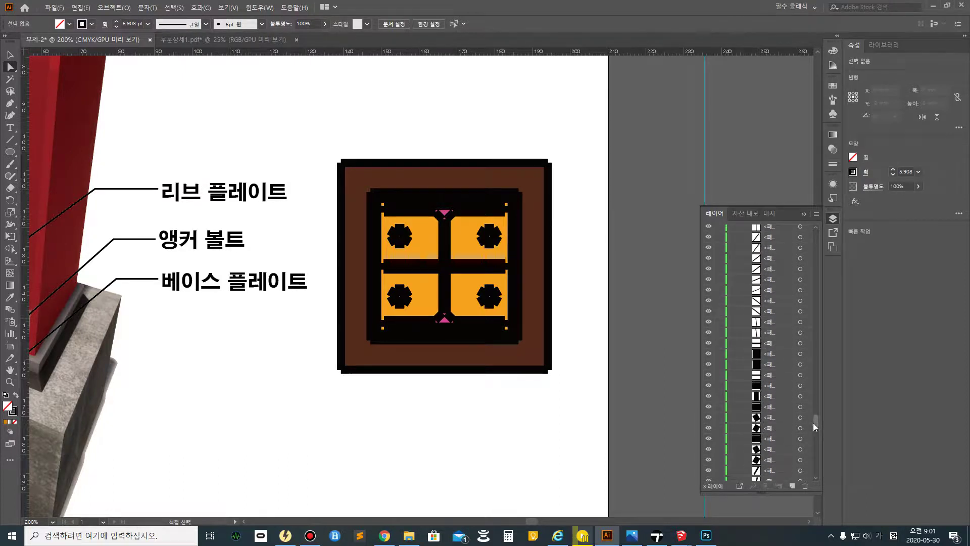
left_click(787, 345, "shift")
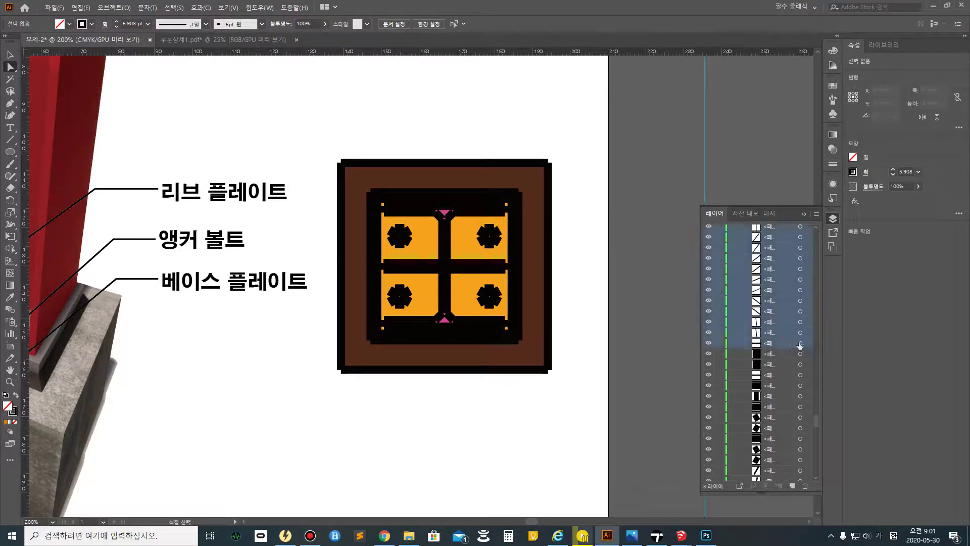
left_click(800, 343)
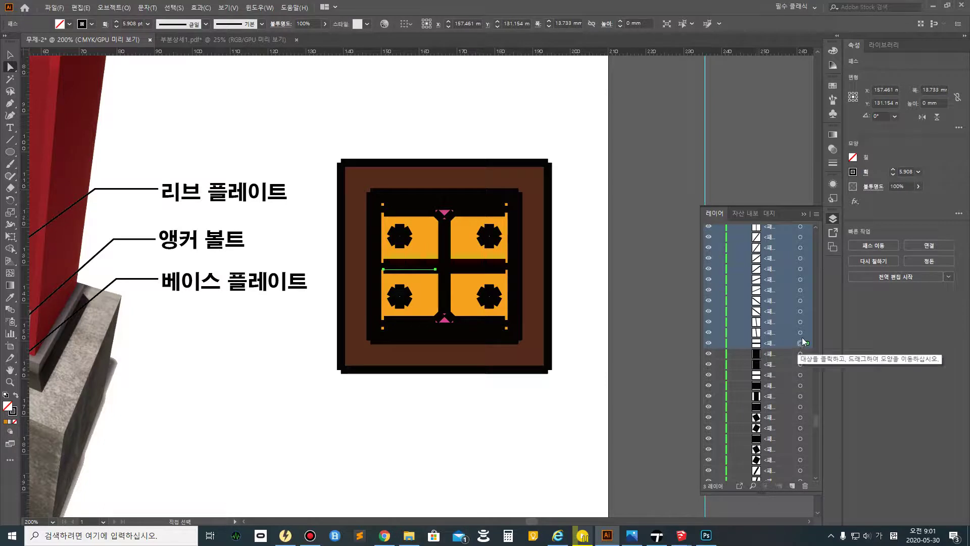
scroll(799, 306, "up", 5)
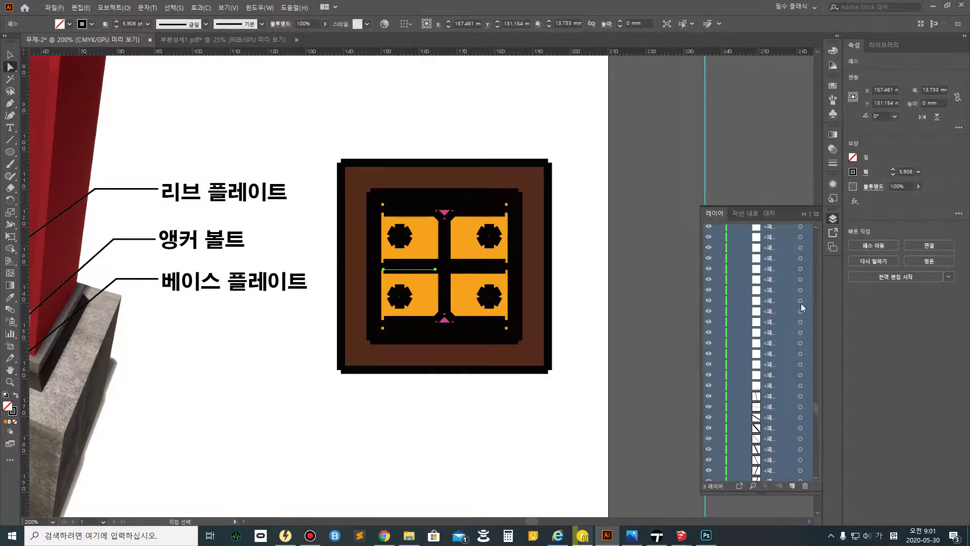
left_click_drag(817, 410, 814, 222)
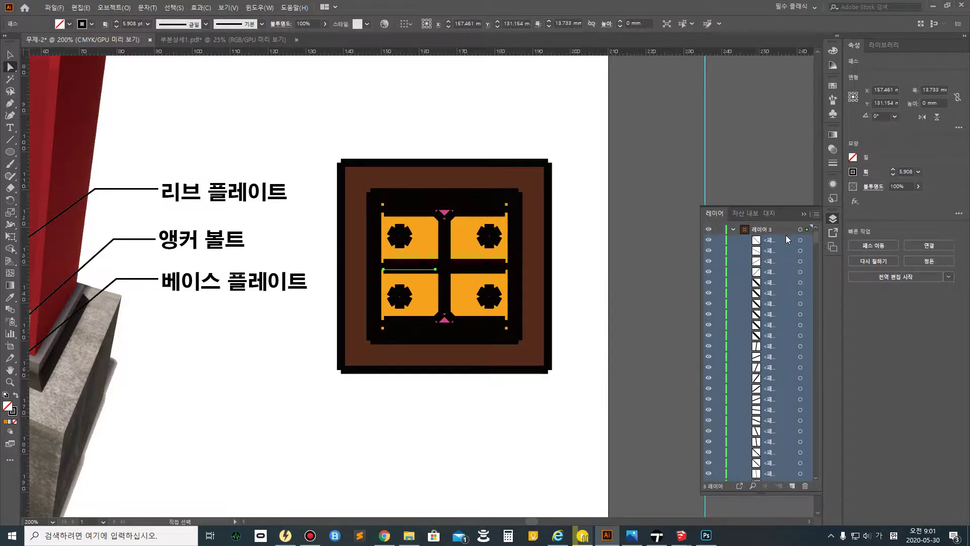
left_click(800, 240, "shift")
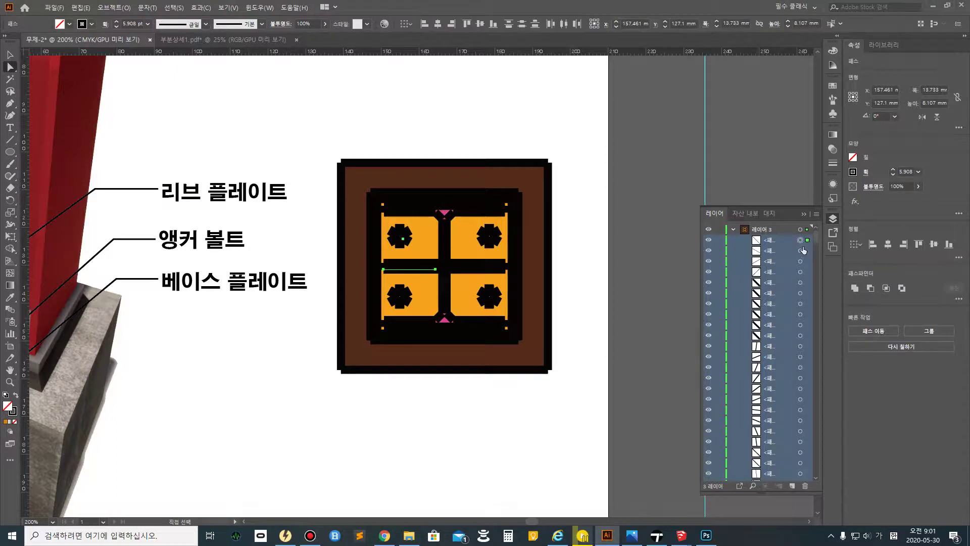
left_click(800, 250, "shift")
- Select the whole top view and set its stroke weight to 1 pt
left_click(323, 140)
mouse_move(334, 153)
left_mouse_down()
mouse_move(584, 444)
mouse_move(574, 427)
left_mouse_up()
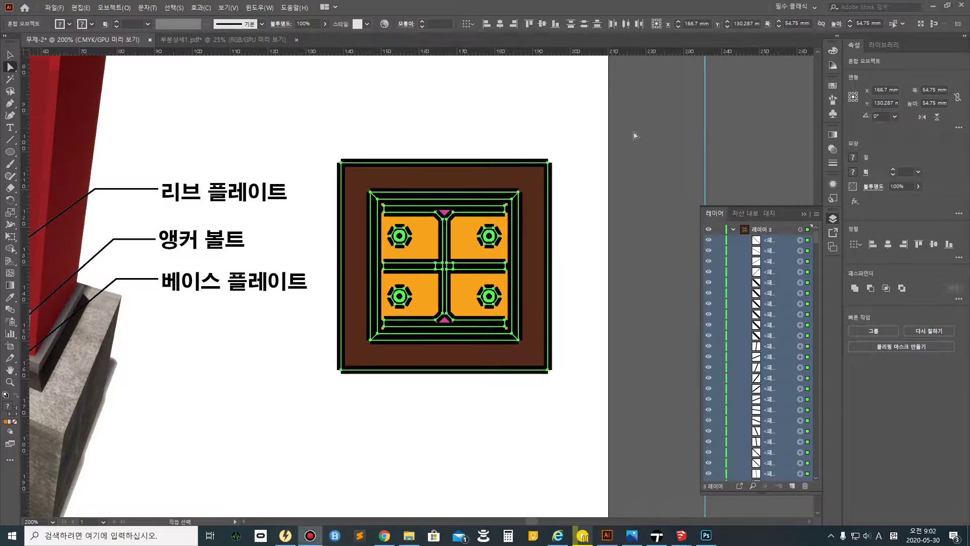
left_click_drag(311, 135, 603, 443)
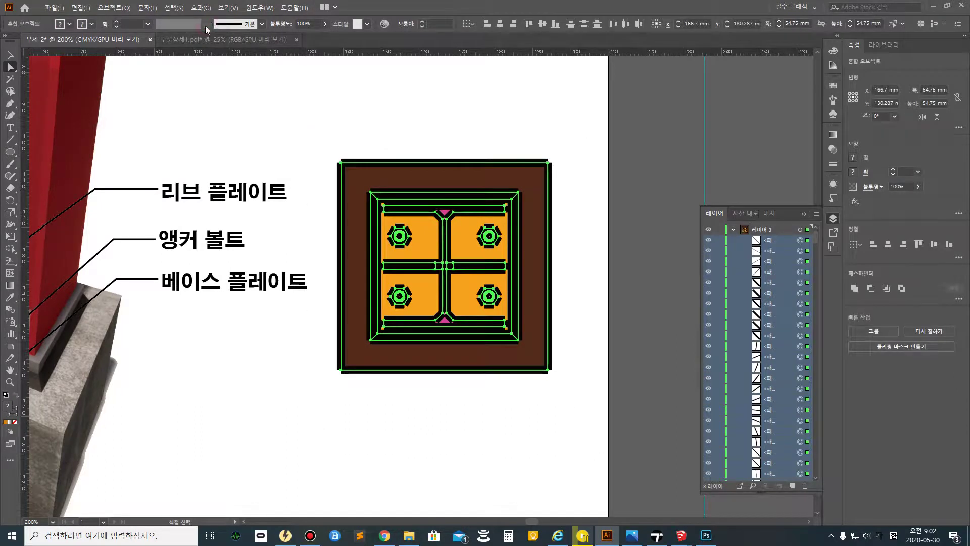
left_click(147, 24)
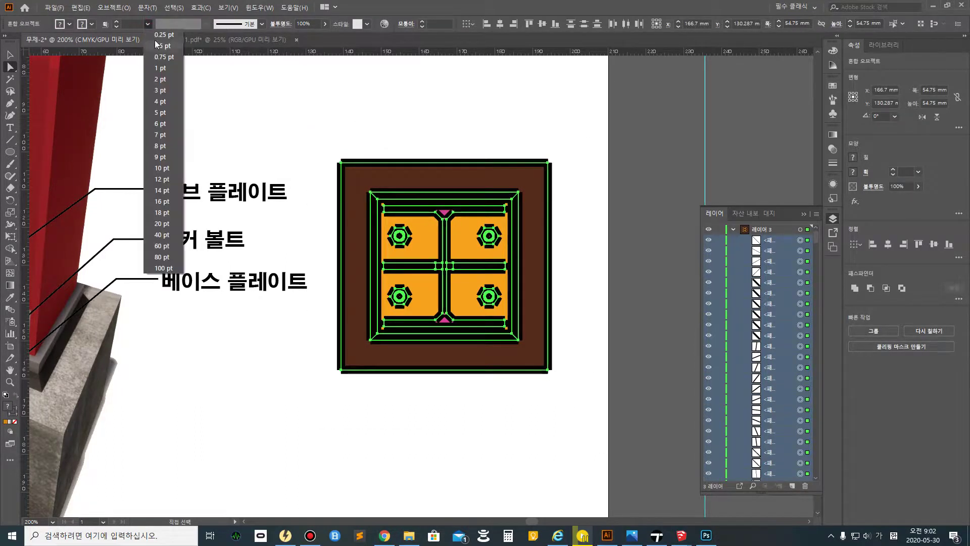
left_click(161, 69)
left_click(419, 120)
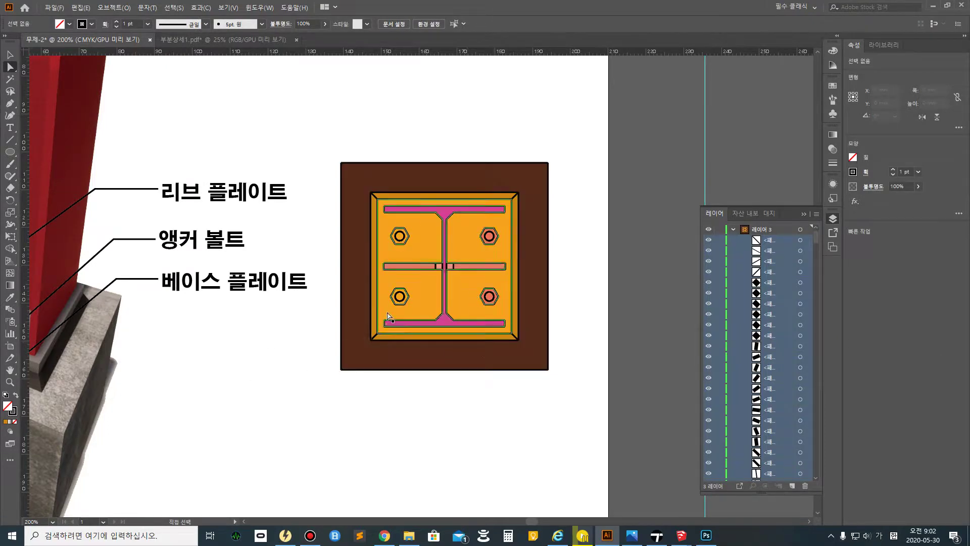
- Move the whole top view about 5.75 mm away from the part labels and about 2.78 mm upward
left_click_drag(596, 403, 327, 107)
mouse_move(435, 244)
left_mouse_down()
mouse_move(435, 235)
mouse_move(434, 244)
mouse_move(447, 243)
left_mouse_up()
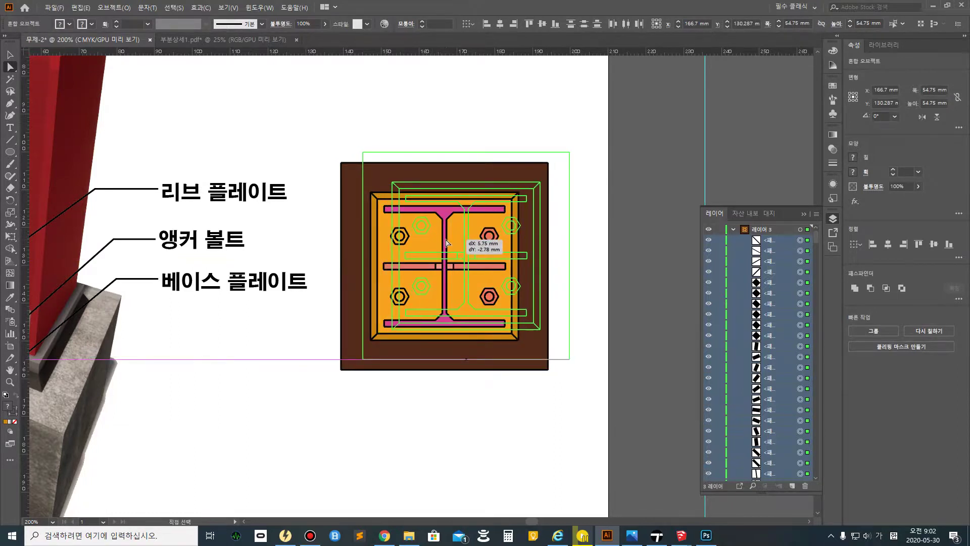
left_click(307, 286)
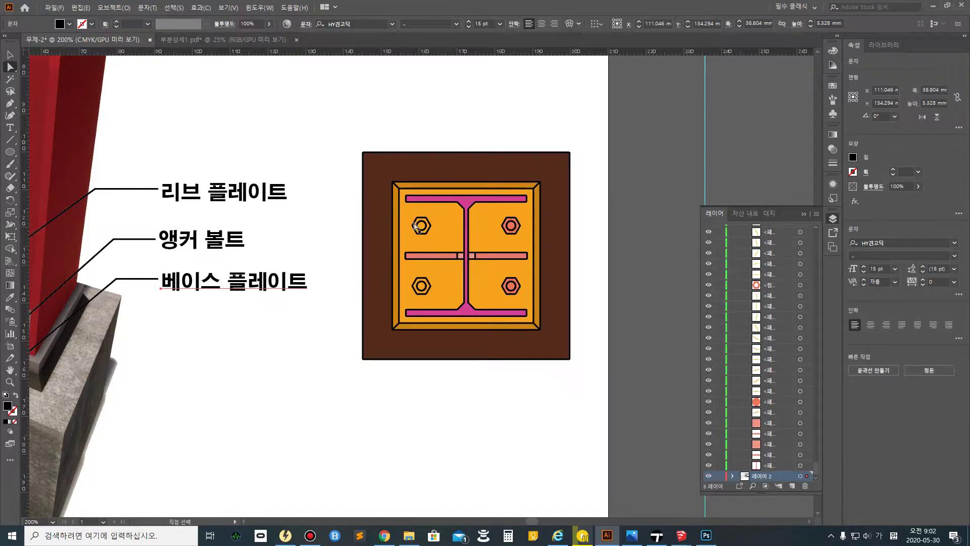
left_click(10, 103)
left_click(292, 191)
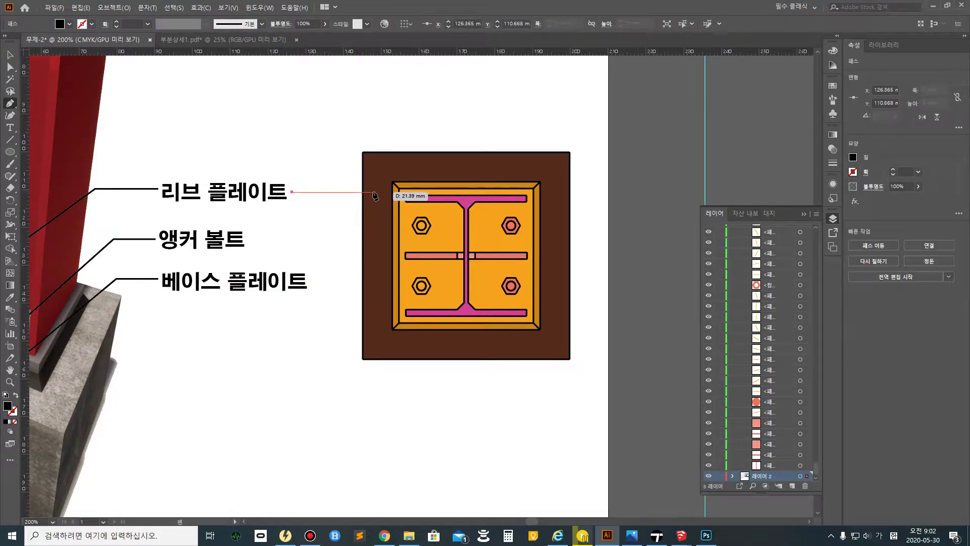
key("Escape")
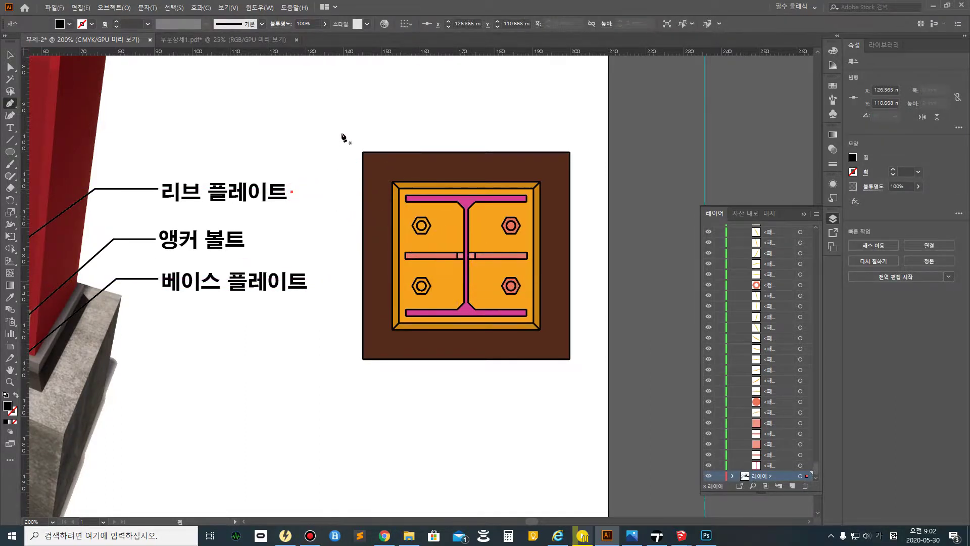
- Collapse 레이어 3 in the layer list and reorder 레이어 2 above it
left_click_drag(816, 471, 831, 225)
left_click(733, 229)
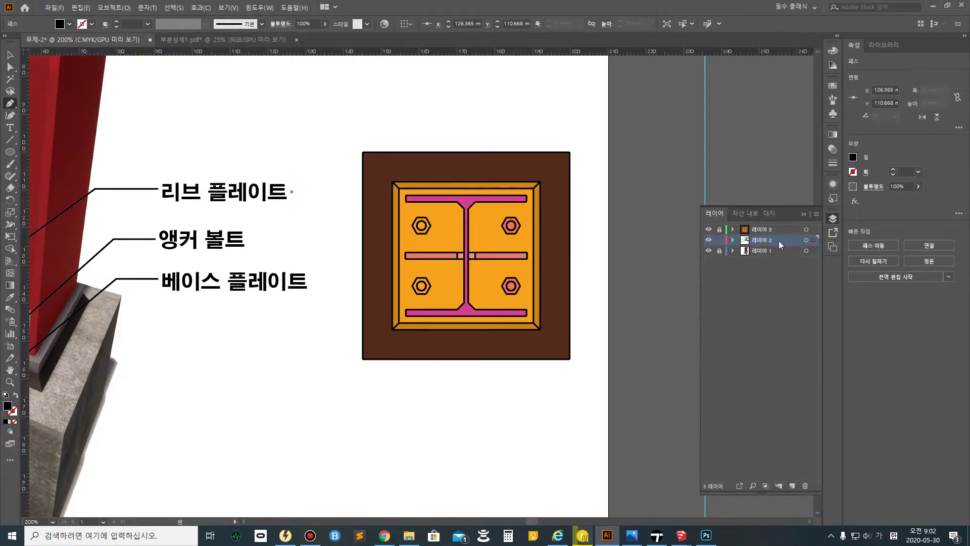
left_click(708, 241)
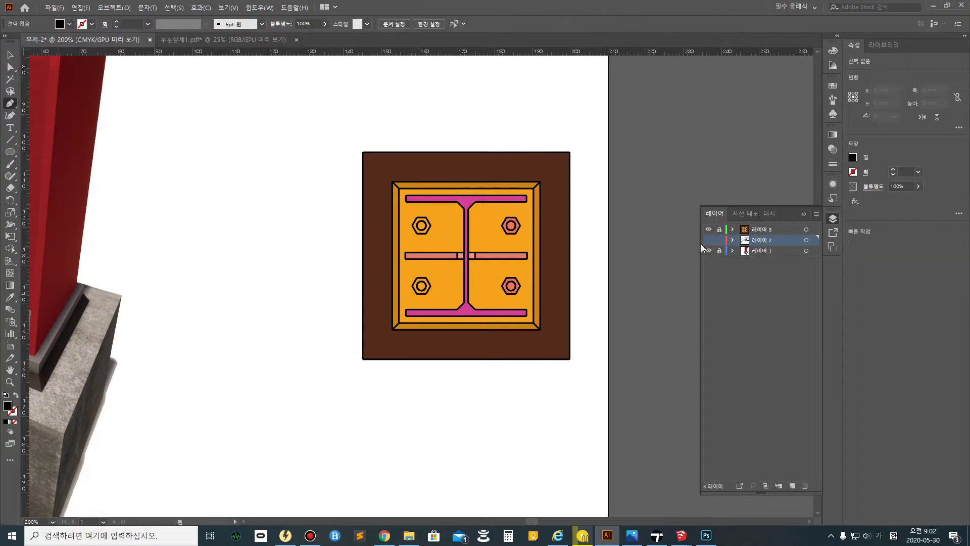
left_click(707, 240)
left_click_drag(772, 243, 774, 227)
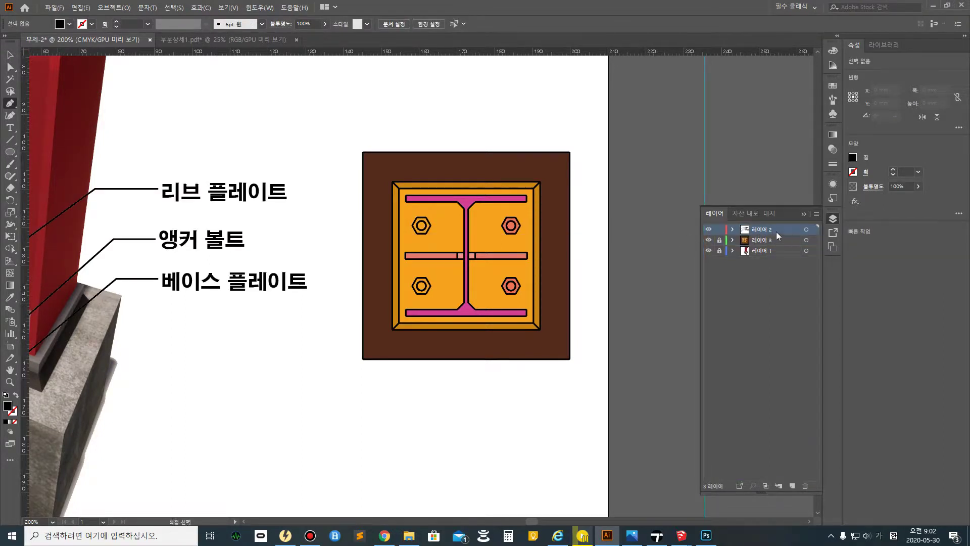
left_click(806, 229)
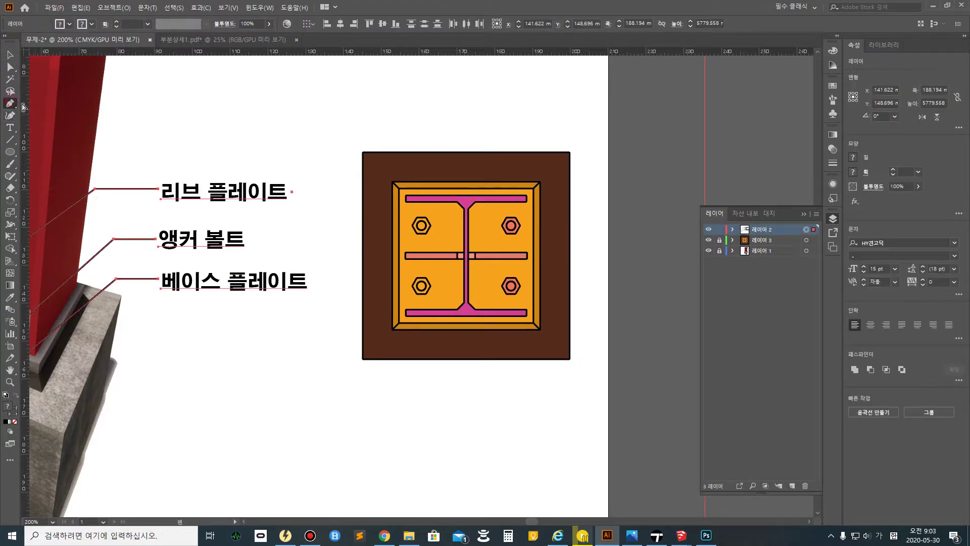
left_click(336, 191, "ctrl")
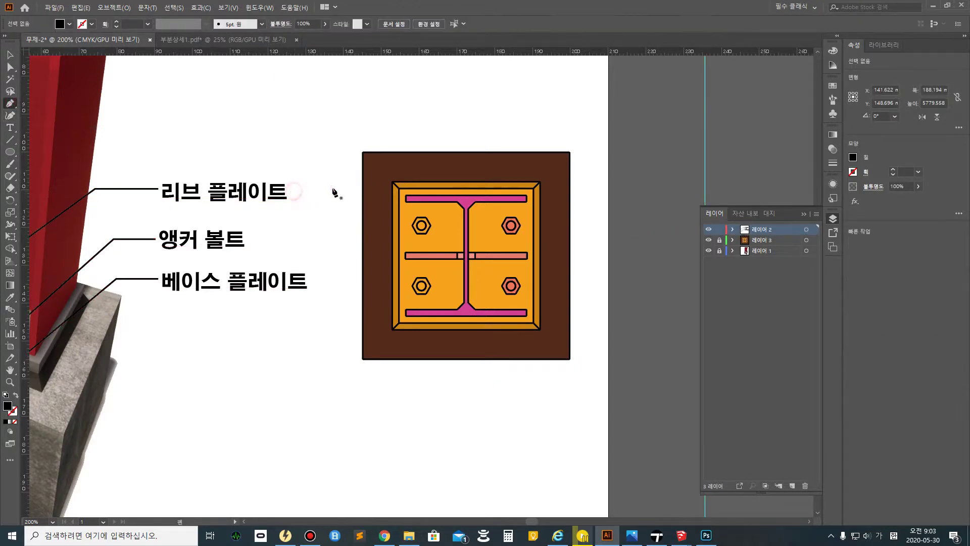
- Draw a bent leader line from the 리브 플레이트 label to the near end of the rib plate, with no fill and a 1 pt black stroke
left_click(293, 191)
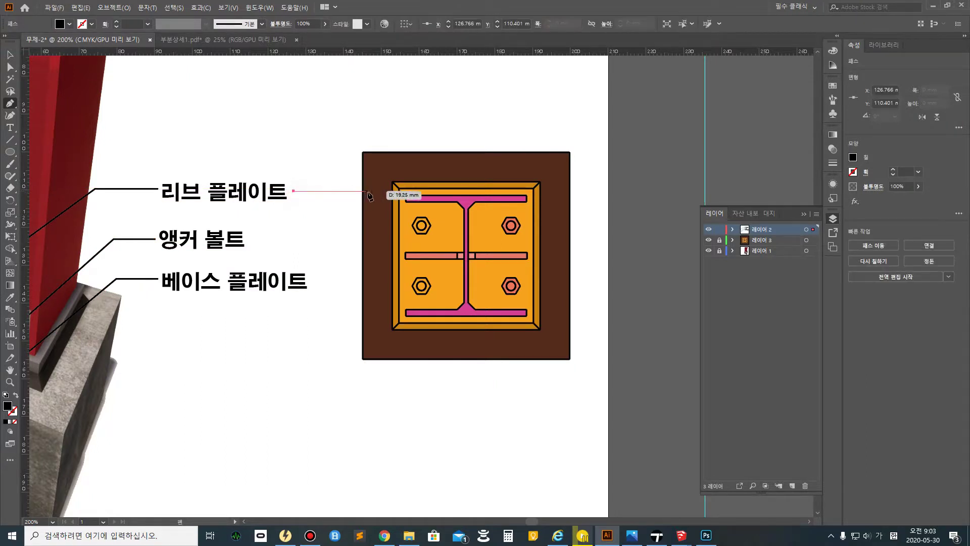
left_click(336, 191)
left_click(408, 254)
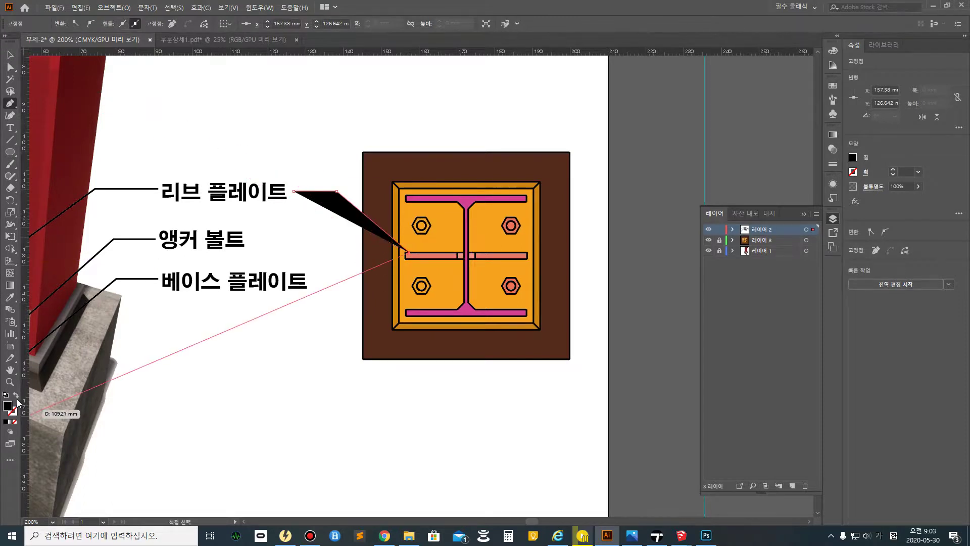
left_click(16, 397)
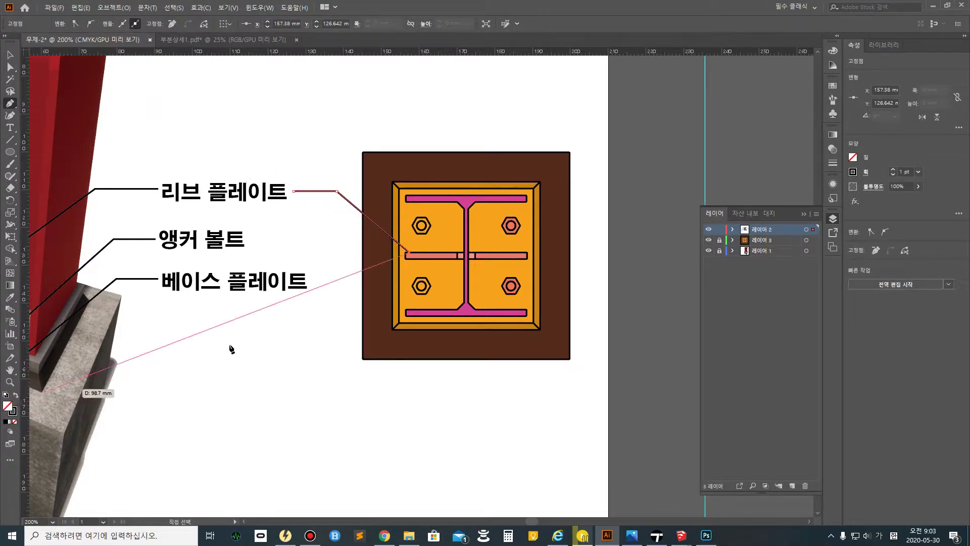
left_click(10, 54)
left_click(286, 220)
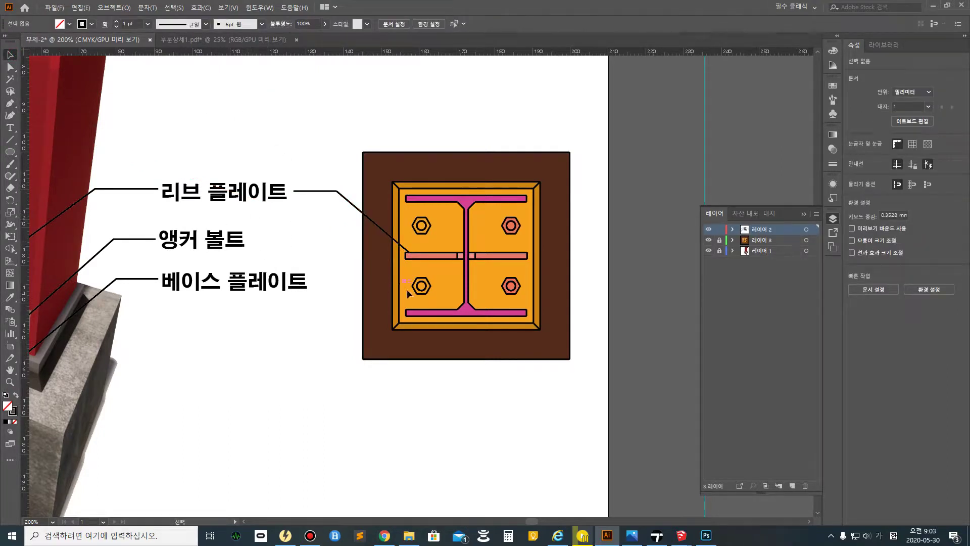
- Draw a bent leader line beside the 앵커 볼트 label, ending at the lower-left anchor bolt of the top view
left_click(10, 103)
left_click(294, 239)
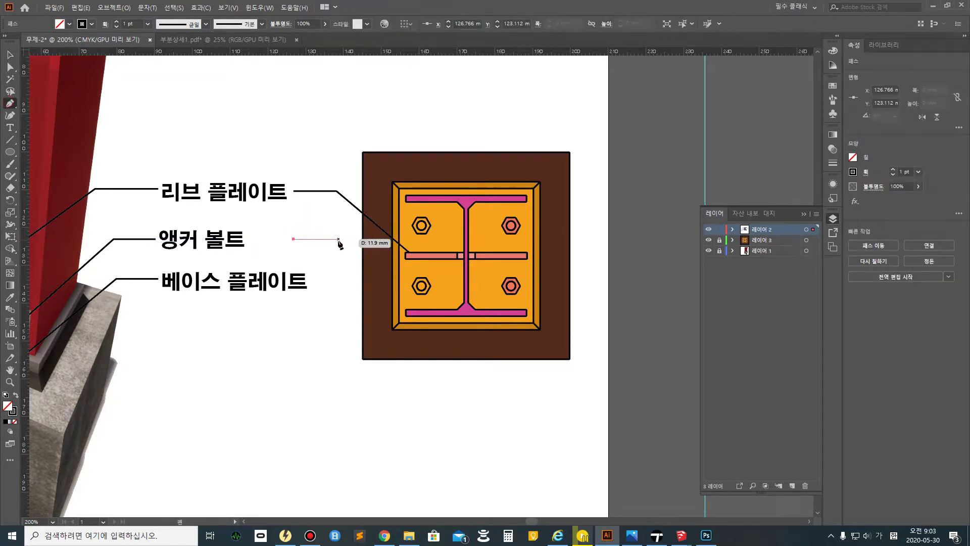
left_click(336, 239)
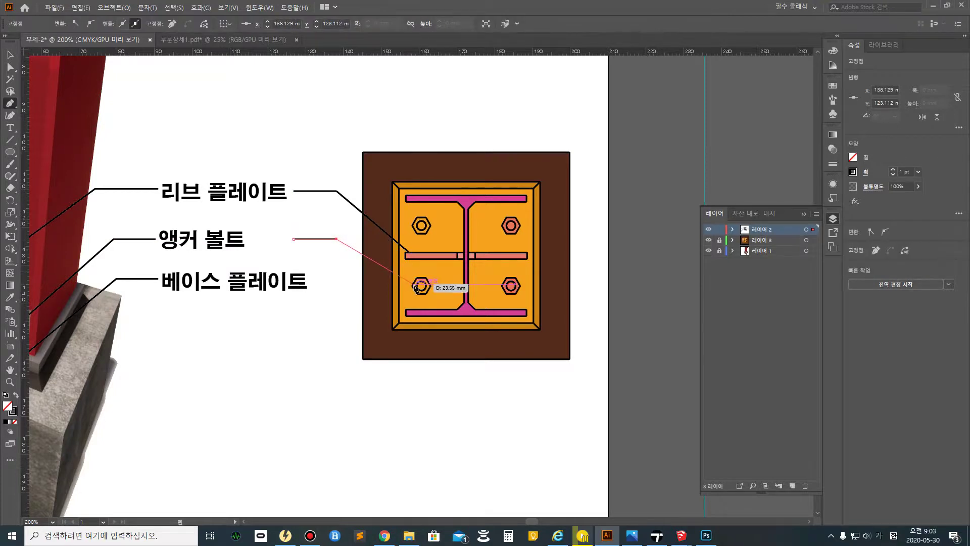
left_click(414, 286)
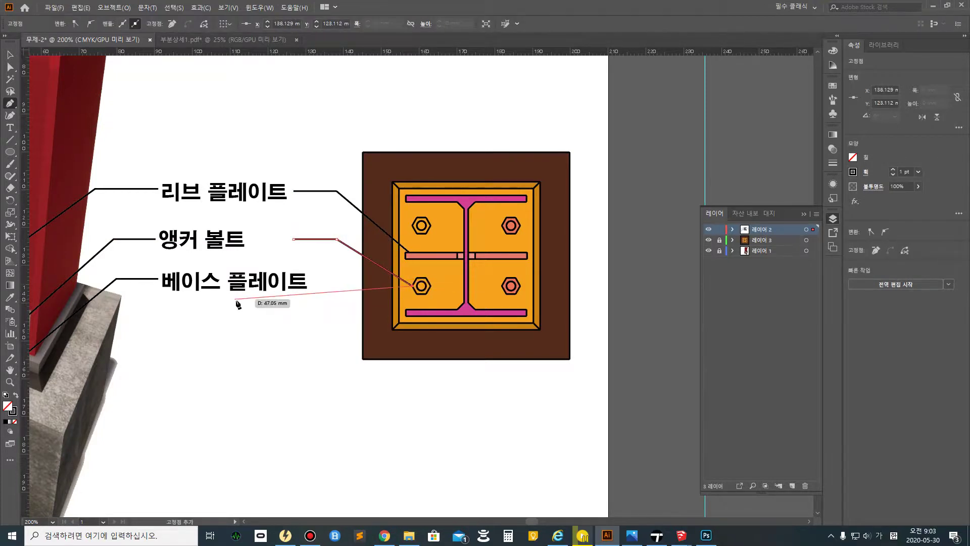
left_click(11, 54)
left_click(346, 402)
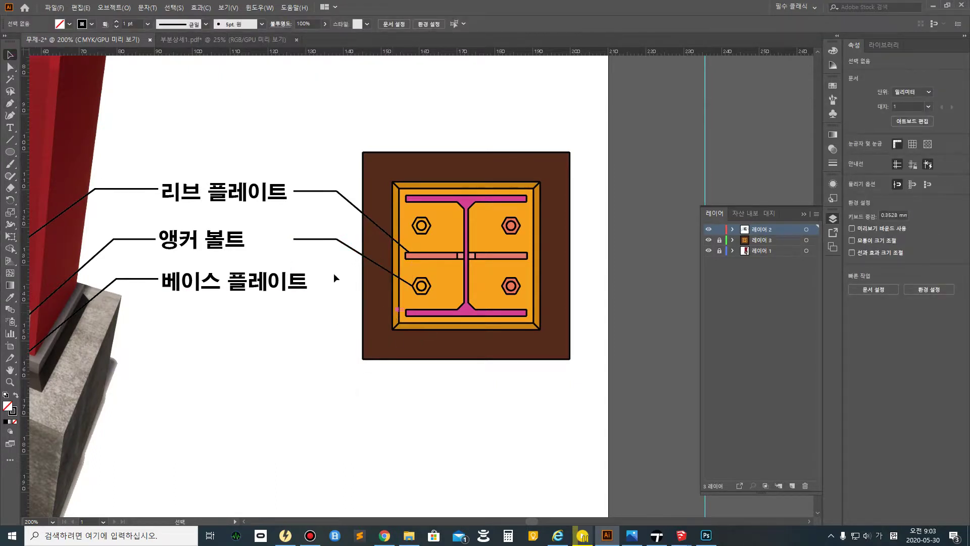
- Draw a bent leader line from the 베이스 플레이트 label to the base plate's edge near its lower-left corner
left_click(10, 103)
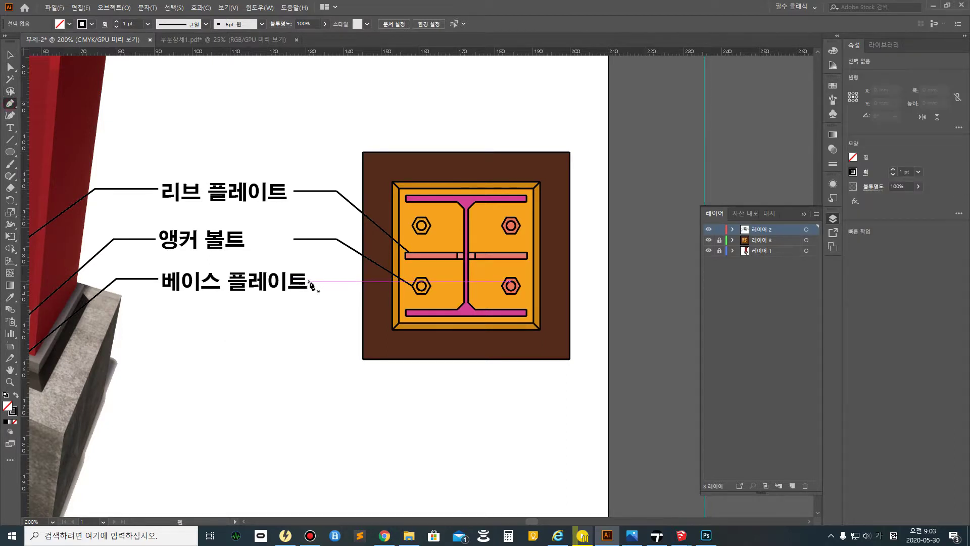
left_click(310, 281)
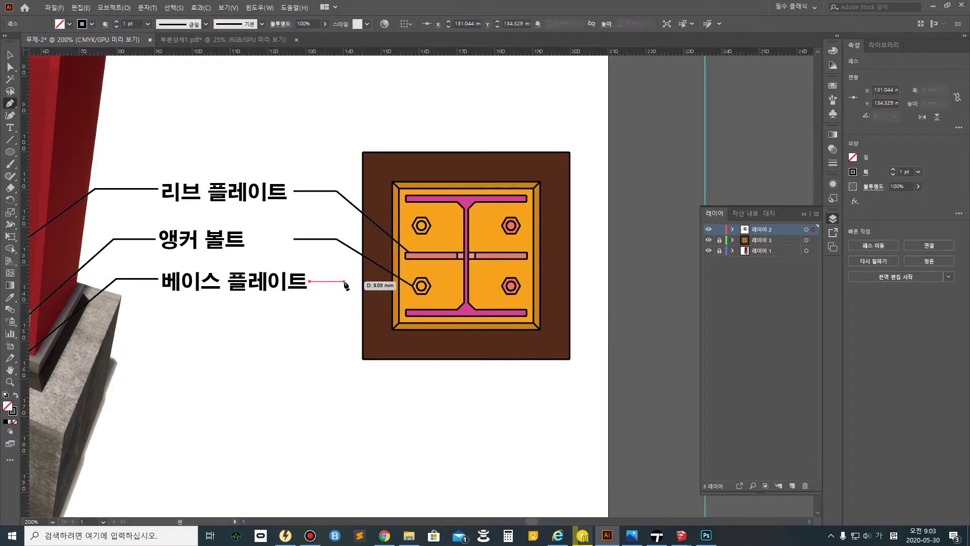
left_click(341, 281)
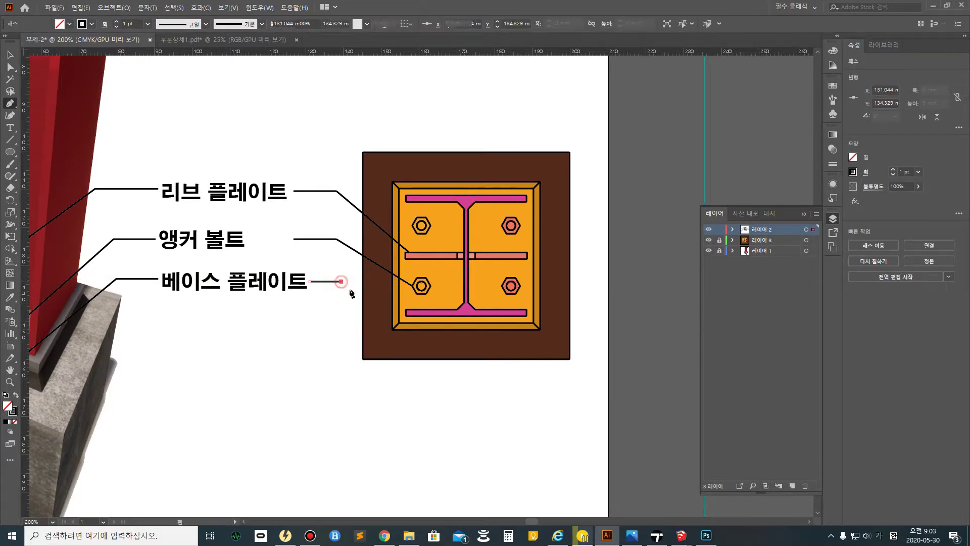
left_click(396, 319)
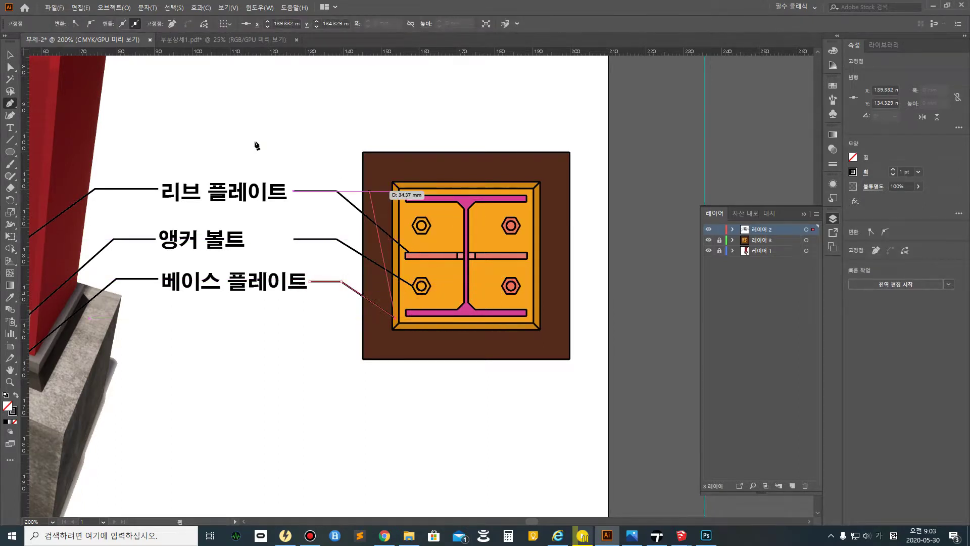
left_click(10, 54)
left_click(285, 317)
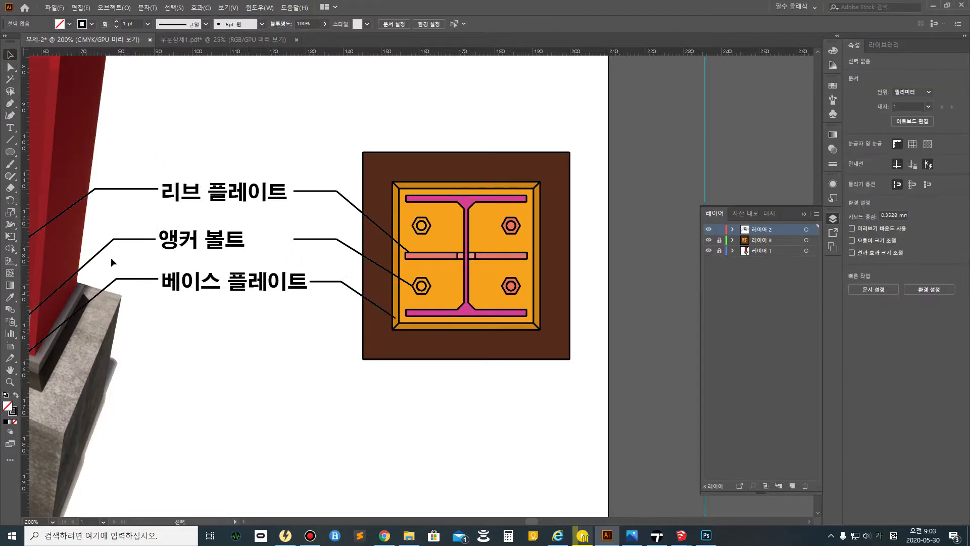
- Give the new 리브 플레이트 leader a solid round arrowhead at its end on the rib plate and reduce the arrowhead's scale
left_click_drag(202, 332, 347, 306)
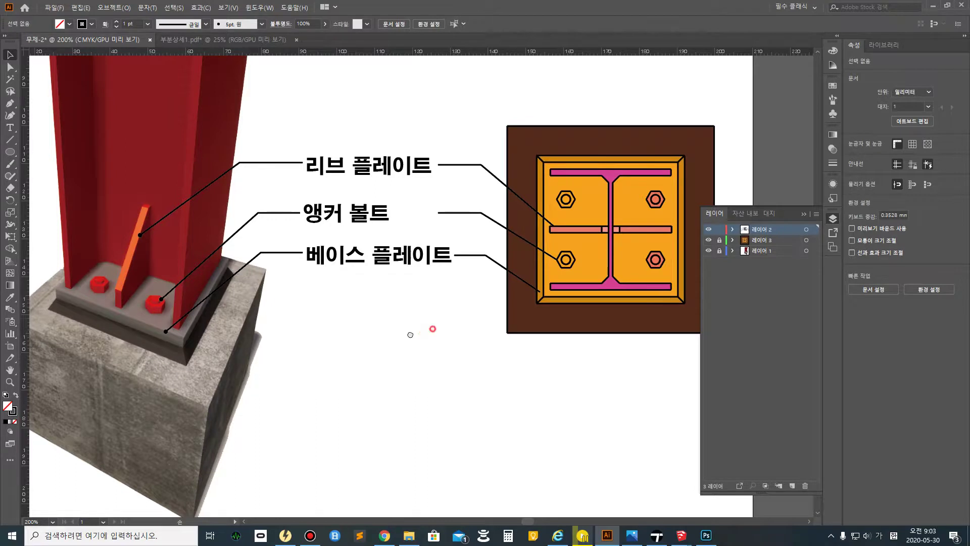
left_click_drag(424, 331, 343, 350)
left_click(387, 185)
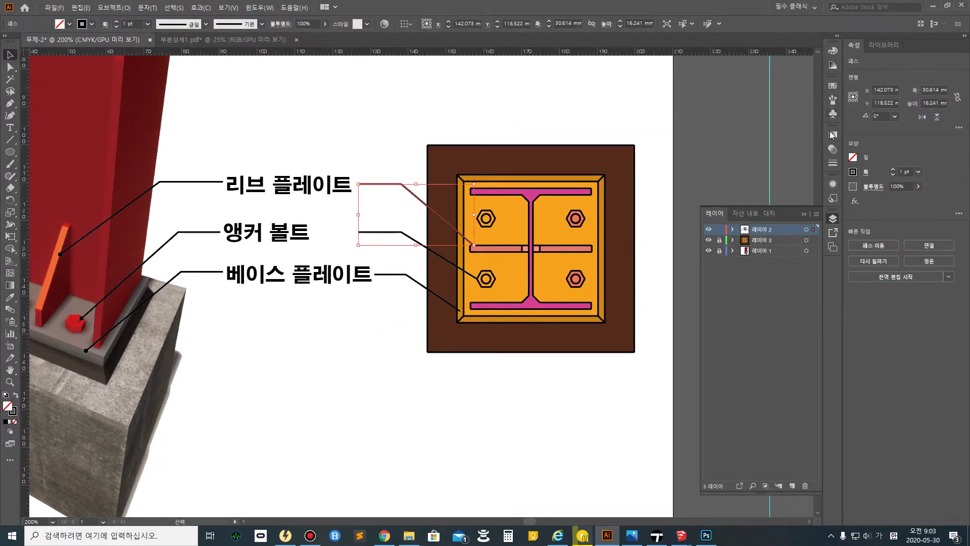
left_click(833, 165)
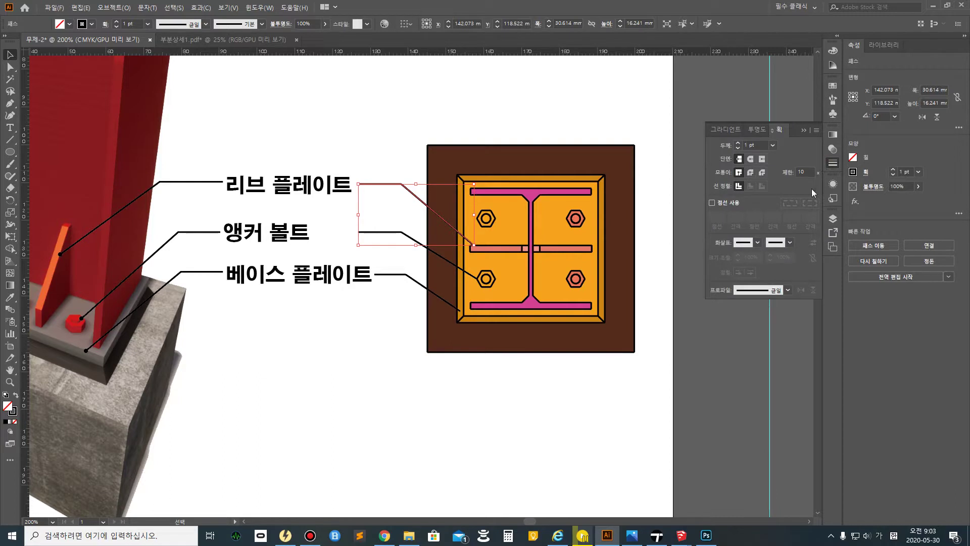
left_click(787, 241)
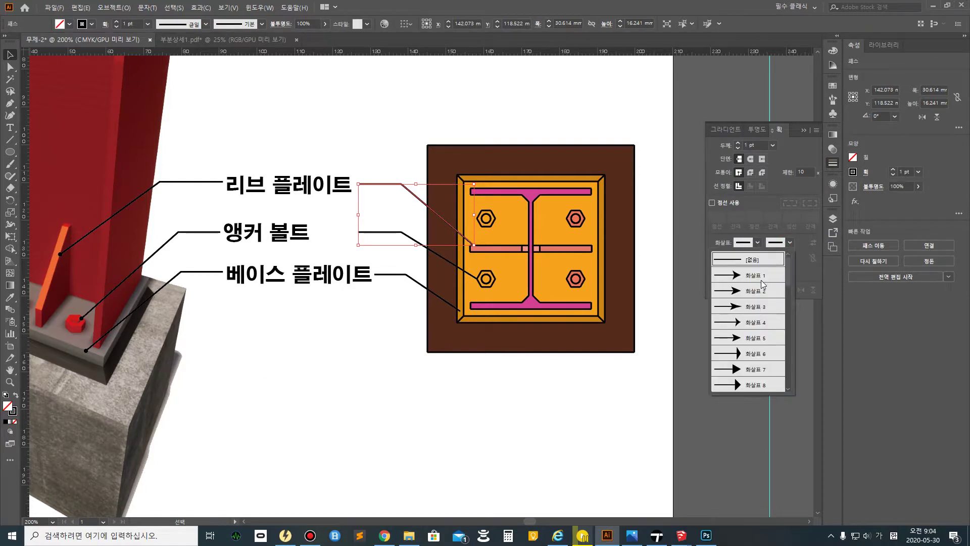
left_click(753, 295)
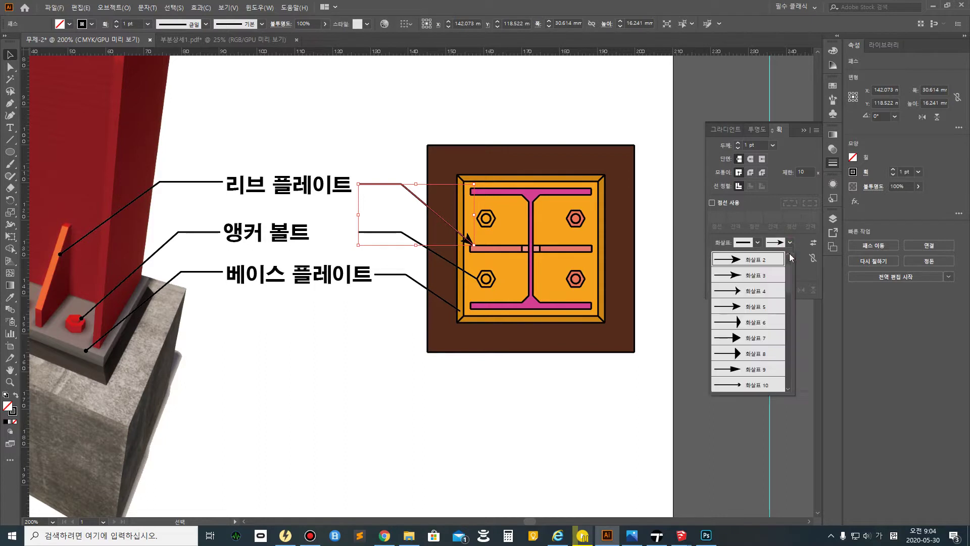
left_click_drag(790, 281, 788, 340)
left_click(746, 275)
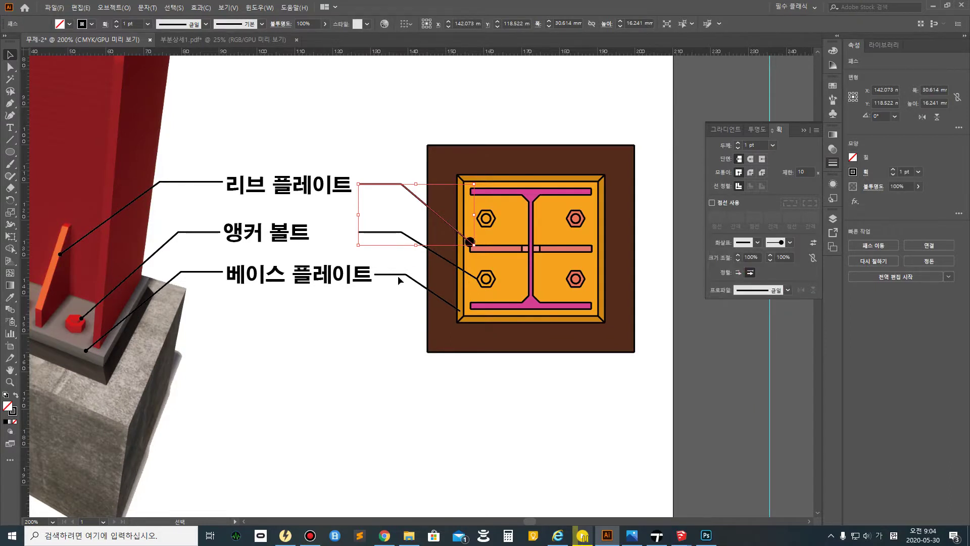
left_click(770, 260)
left_click(569, 415)
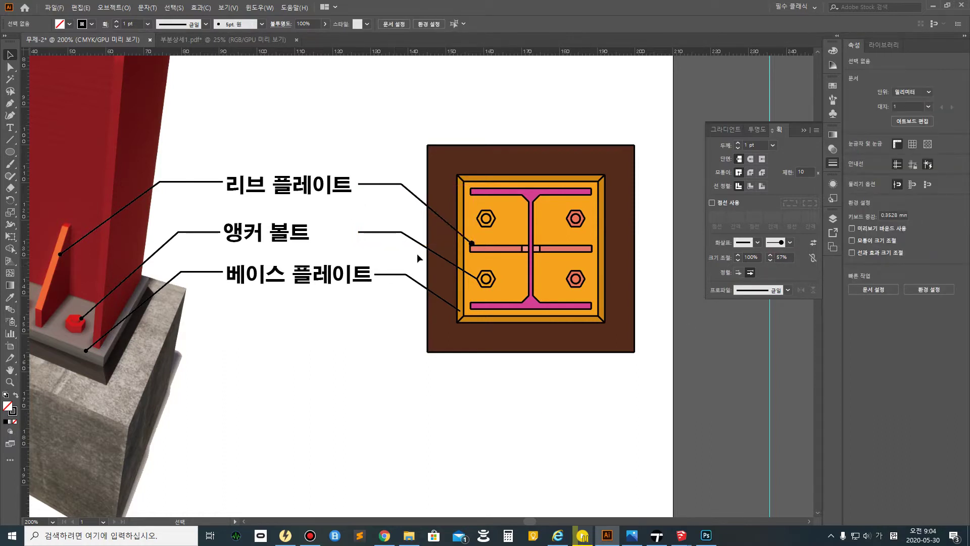
- Add a solid round arrowhead at 50% scale to the bolt end of the new 앵커 볼트 leader
left_click(412, 240)
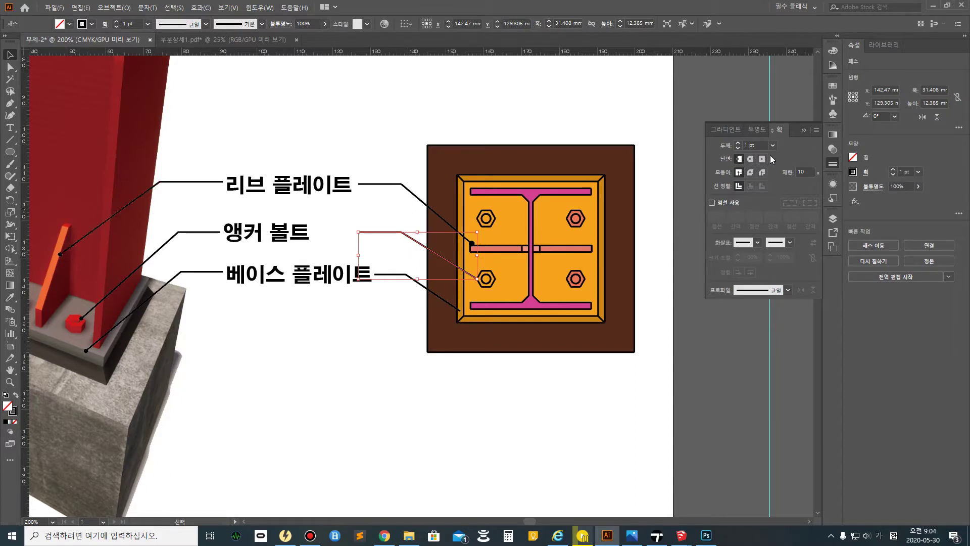
left_click(791, 245)
scroll(756, 344, "down", 10)
scroll(756, 356, "up", 10)
left_click(747, 290)
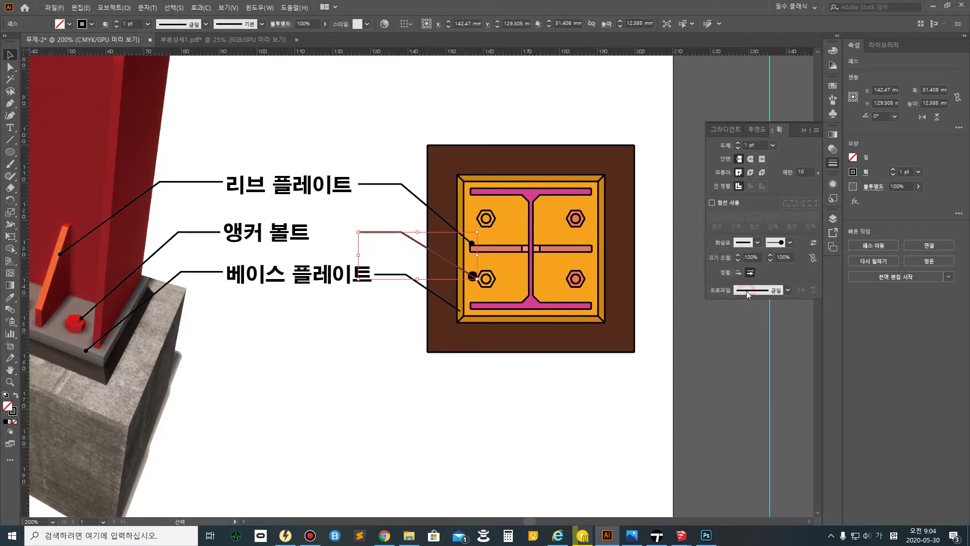
left_click_drag(784, 258, 772, 259)
key("Return")
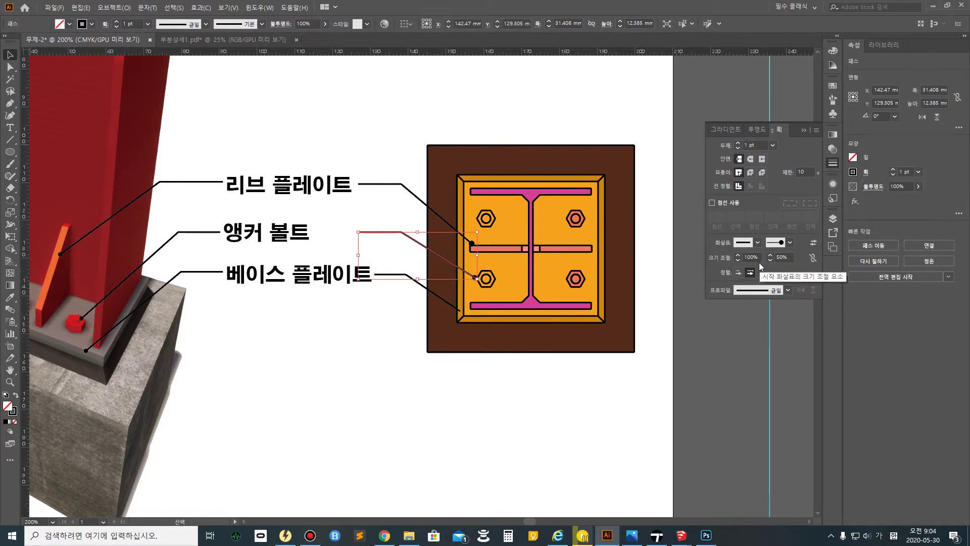
- Set the end arrowhead scale of the new 리브 플레이트 leader to 50%
left_click(474, 410)
left_click(469, 244)
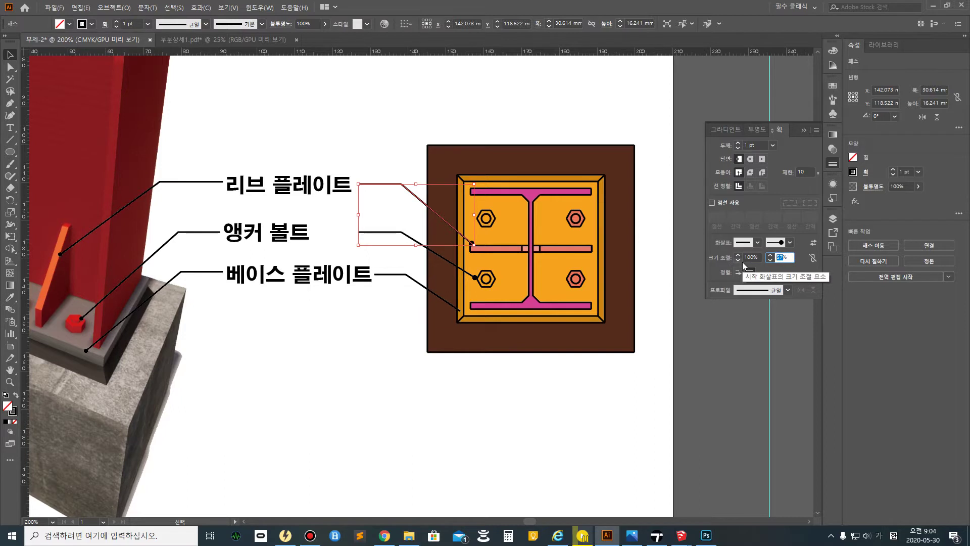
left_click(639, 413)
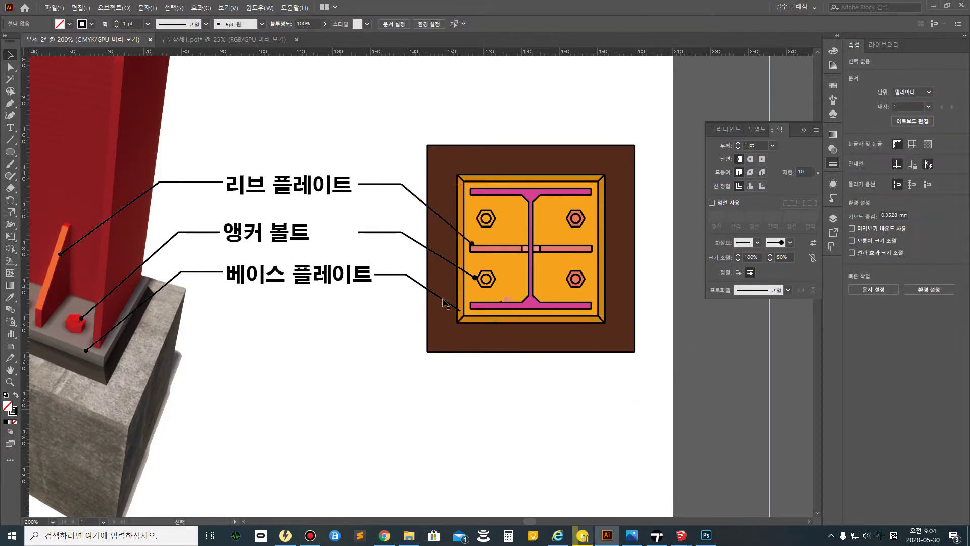
- Add the solid round arrowhead 화살표 21 at 50% scale to the base plate end of the new 베이스 플레이트 leader
left_click(452, 304)
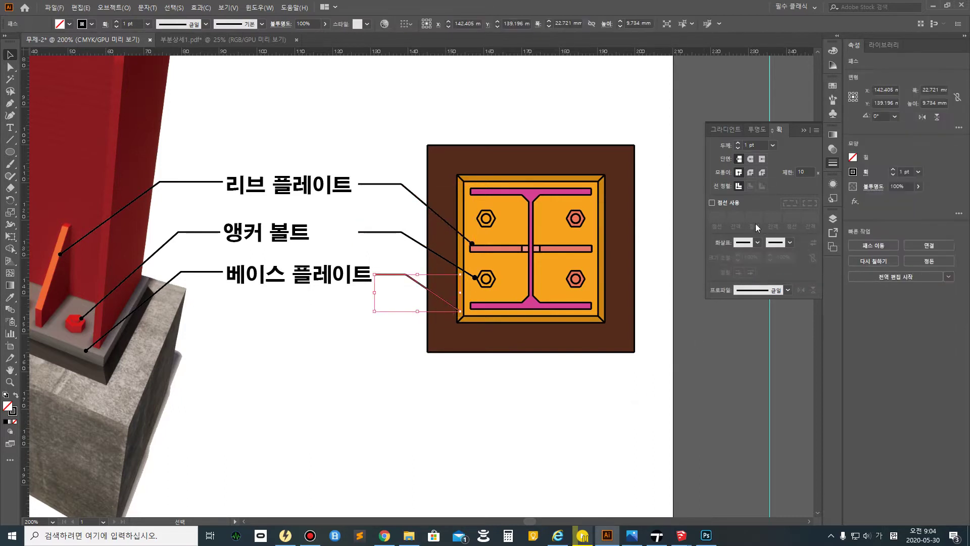
left_click(788, 243)
left_click_drag(786, 279, 779, 351)
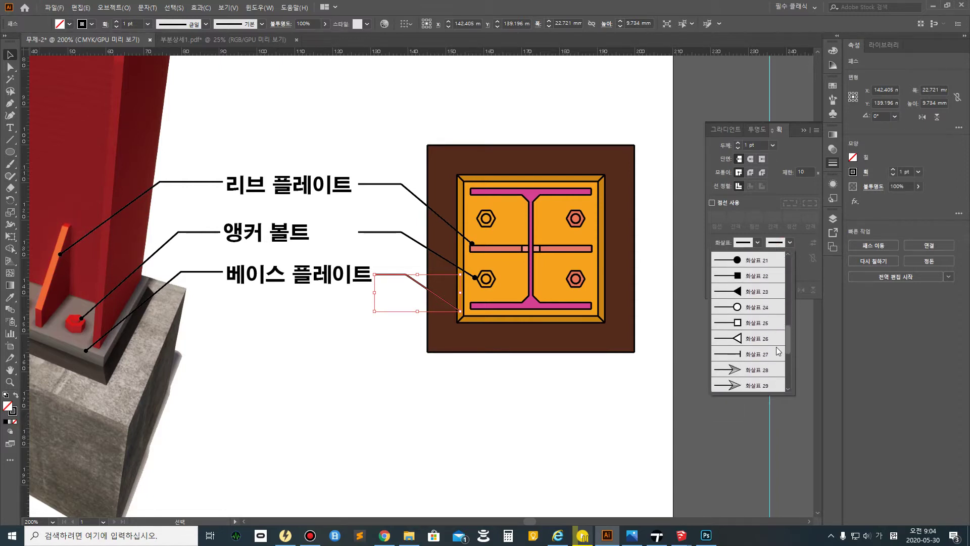
left_click(767, 260)
left_click_drag(791, 258, 759, 261)
type("50")
key("Return")
left_click(467, 405)
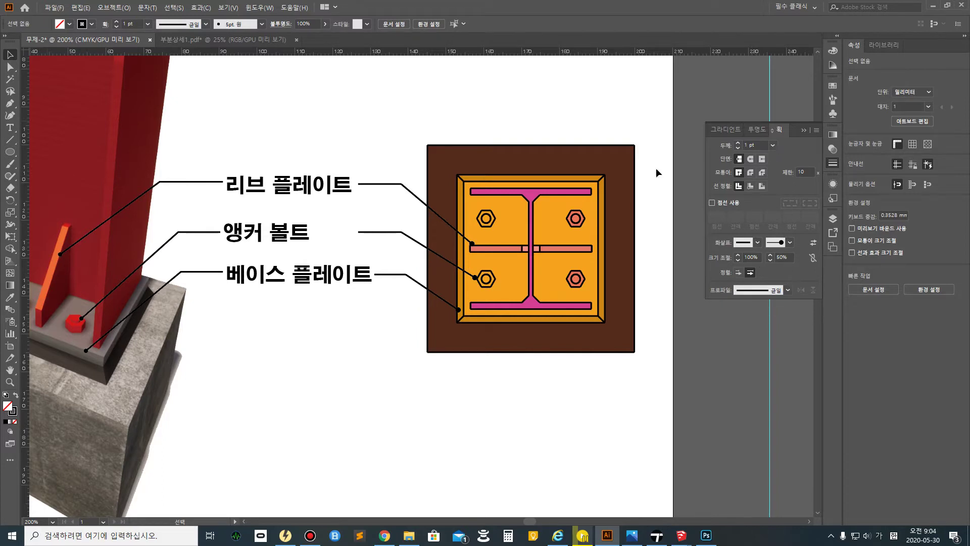
- Try a round cap on the 리브 플레이트 leader leading to the top view, and return it to the butt cap
left_click(394, 184)
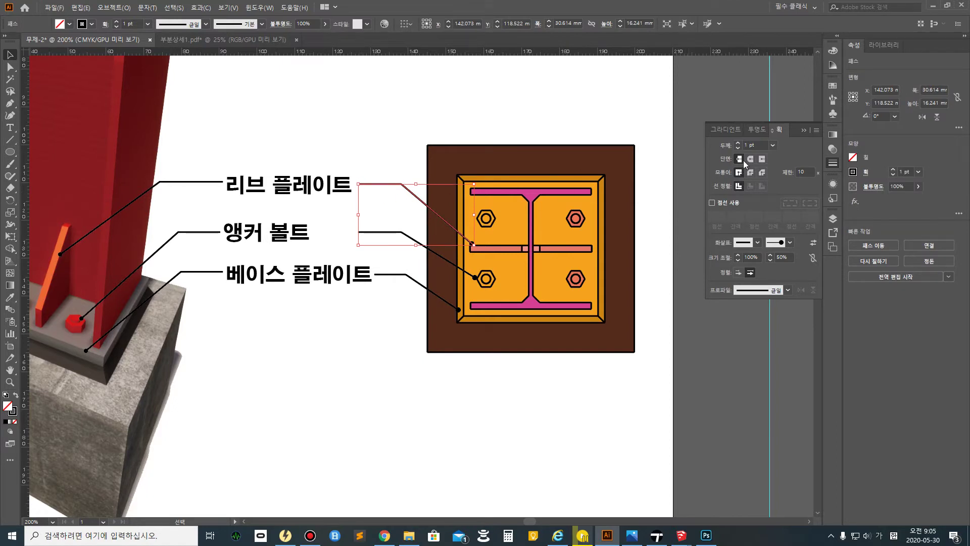
left_click(752, 159)
left_click(403, 151)
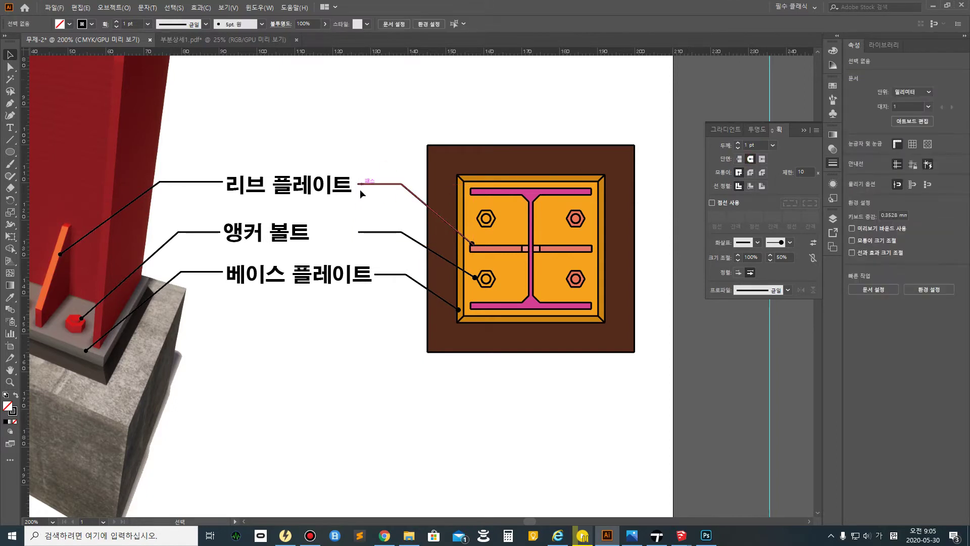
left_click(380, 184)
left_click(739, 159)
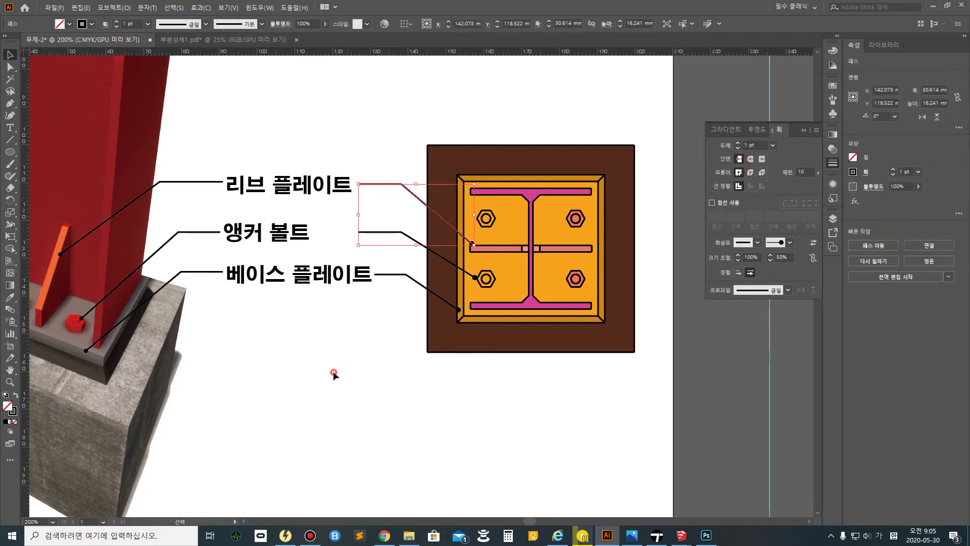
left_click(334, 374)
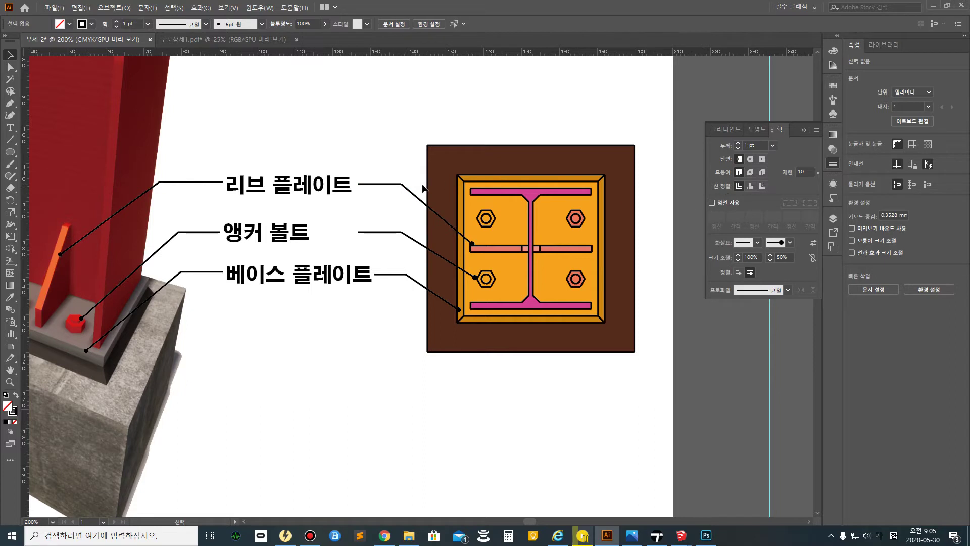
- Make the 리브 플레이트 leader to the top view a dashed line with a 10 pt dash and a 5 pt gap
left_click(380, 184)
left_click(712, 202)
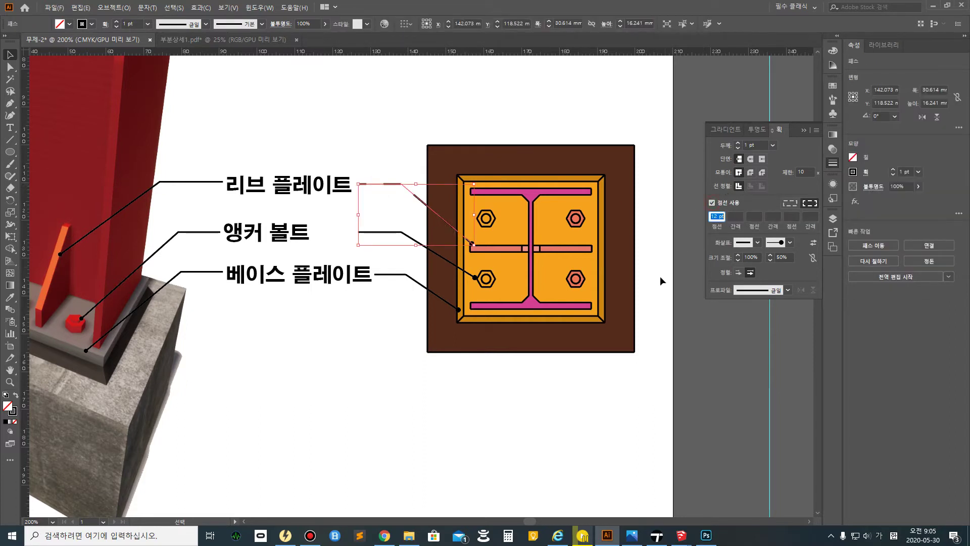
left_click(482, 386)
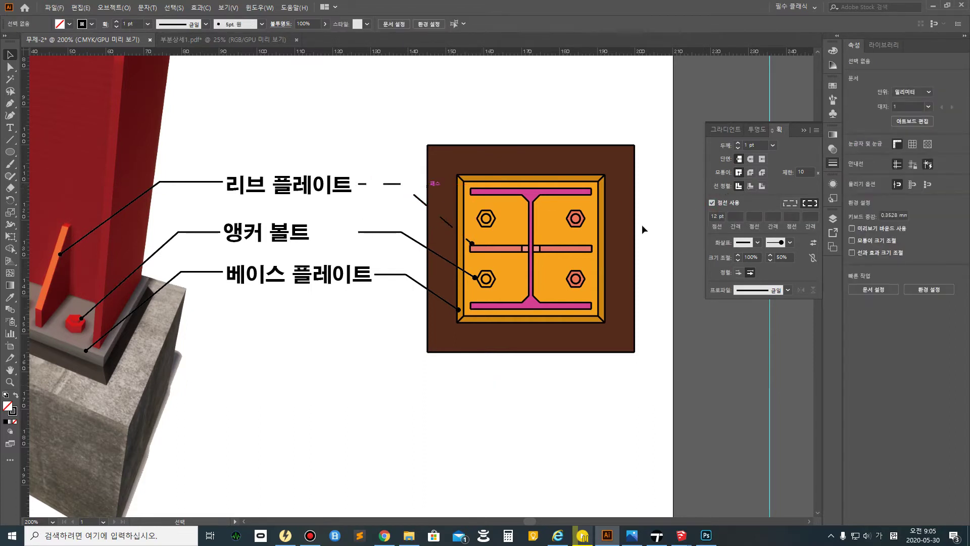
left_click(387, 183)
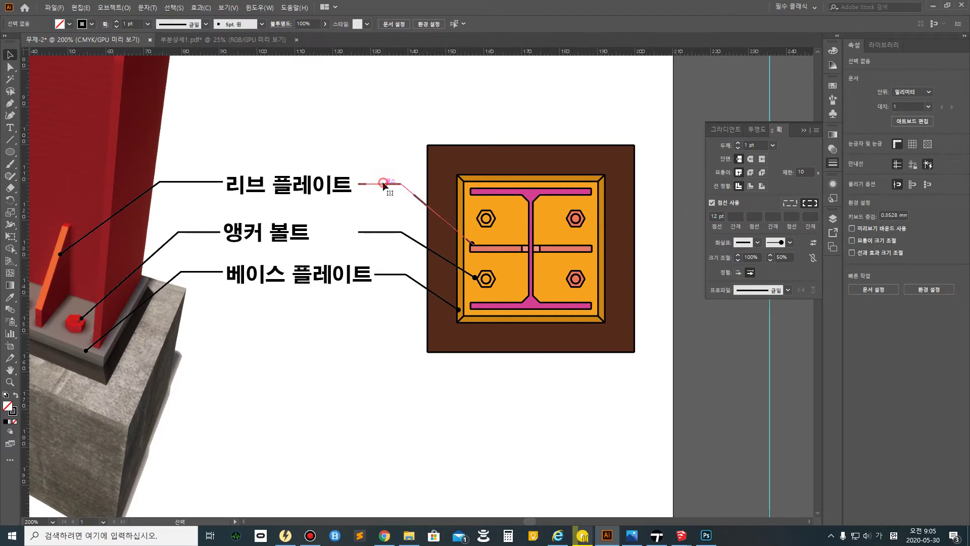
left_click(717, 216)
type("10")
left_click(737, 218)
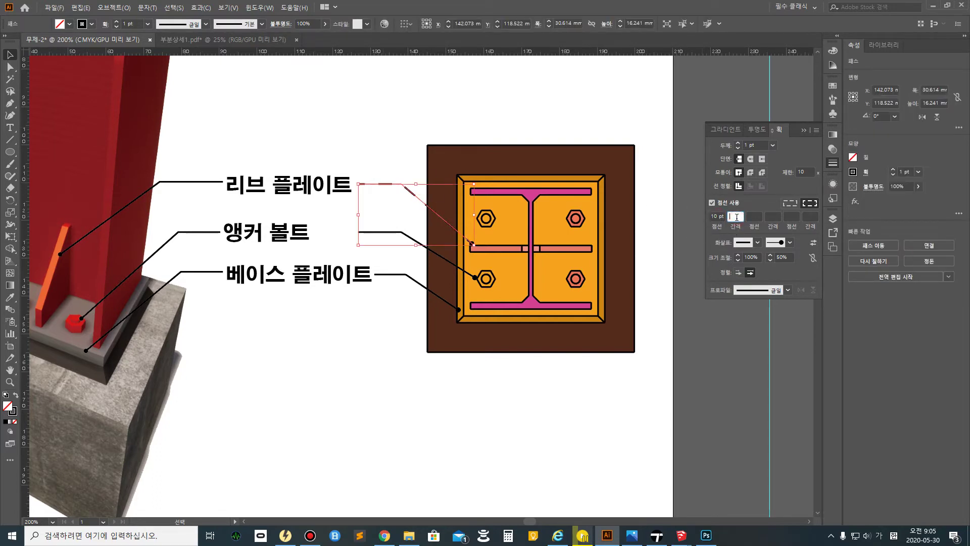
key("Return")
left_click(402, 413)
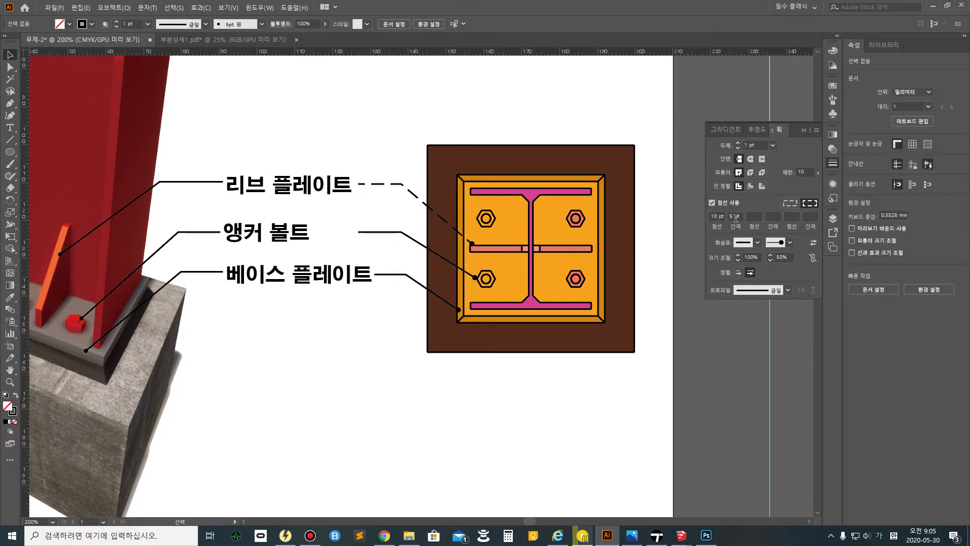
- Tighten the dashed 리브 플레이트 leader by setting its gap to 2 pt
left_click_drag(733, 215, 726, 216)
type("2")
key("Return")
left_click(529, 466)
left_click(383, 186)
left_click_drag(736, 216, 729, 216)
type("2")
key("Return")
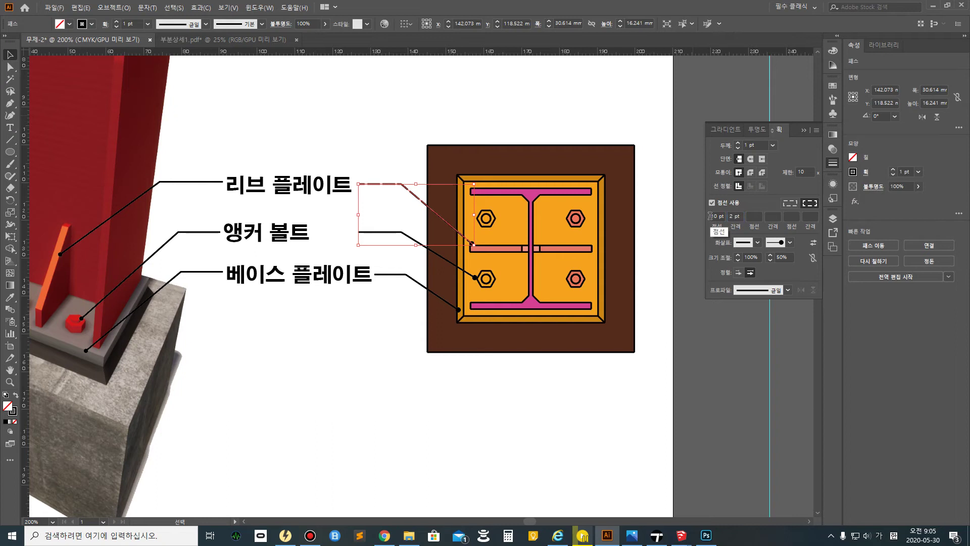
left_click(488, 432)
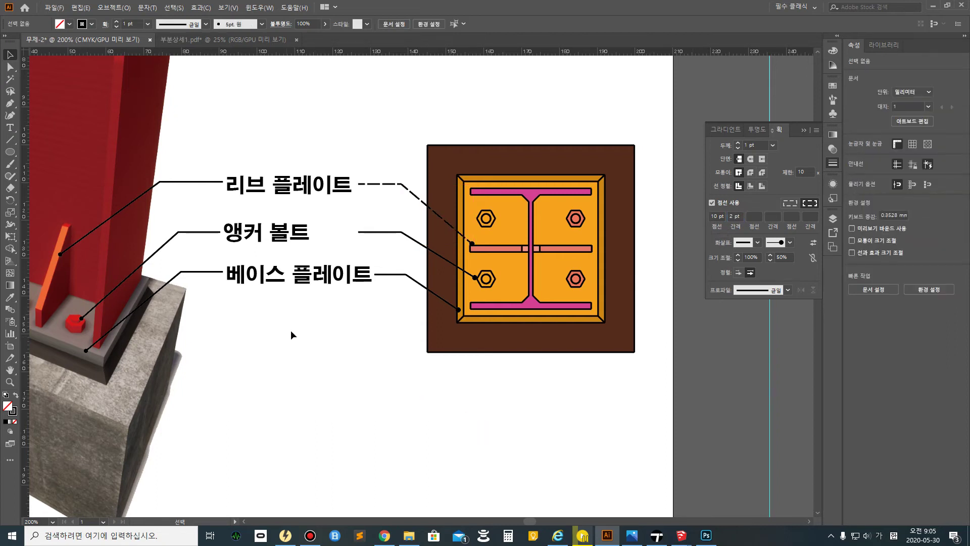
- Save the page as an Adobe Illustrator file named 12 in the desktop folder 스케치업_12주차, using the Illustrator 2020 version
key("ctrl+0")
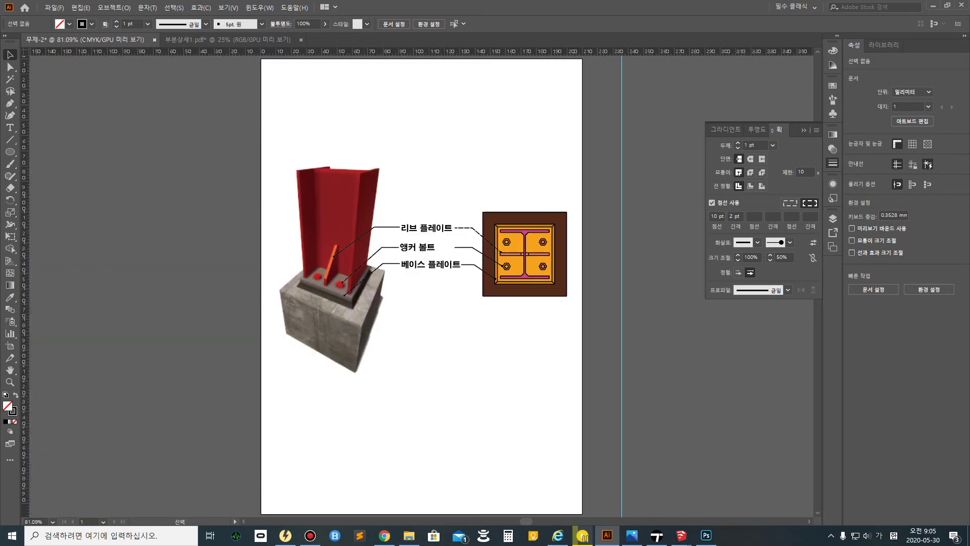
left_click(56, 8)
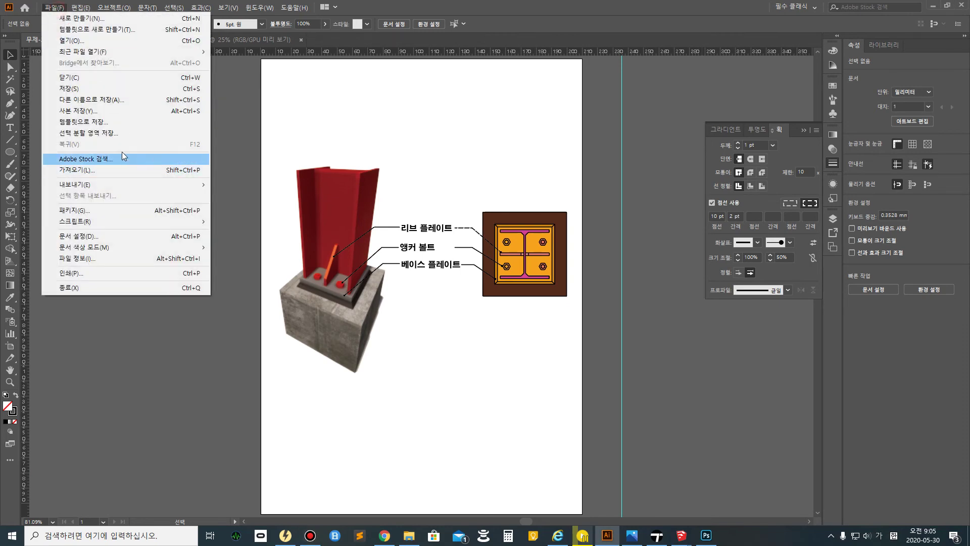
left_click(101, 99)
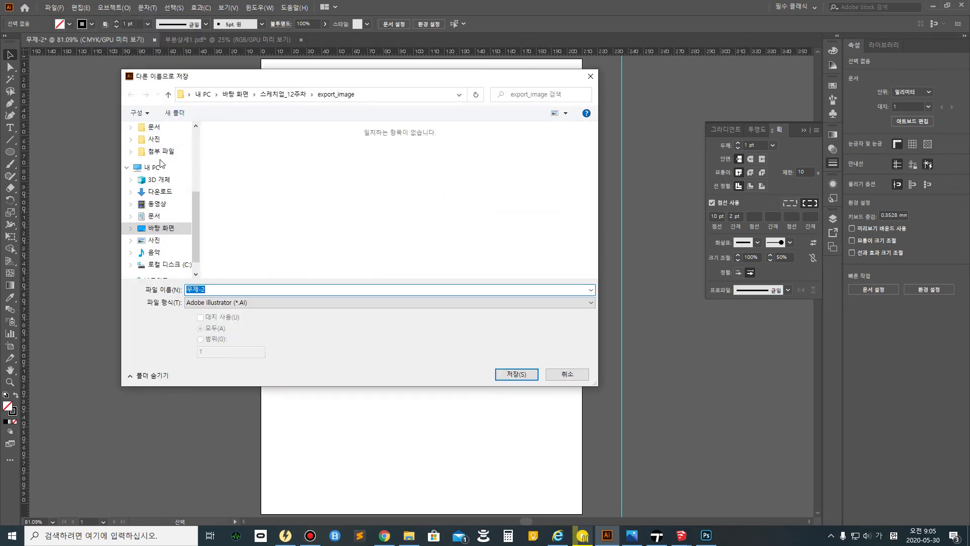
left_click(159, 229)
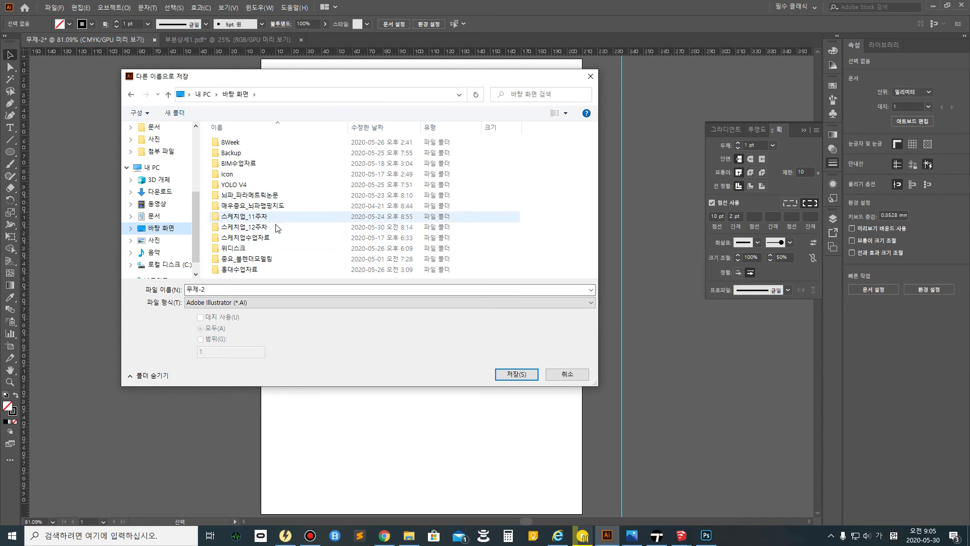
double_click(277, 227)
left_click(216, 291)
type("12")
left_click(511, 371)
left_click(512, 372)
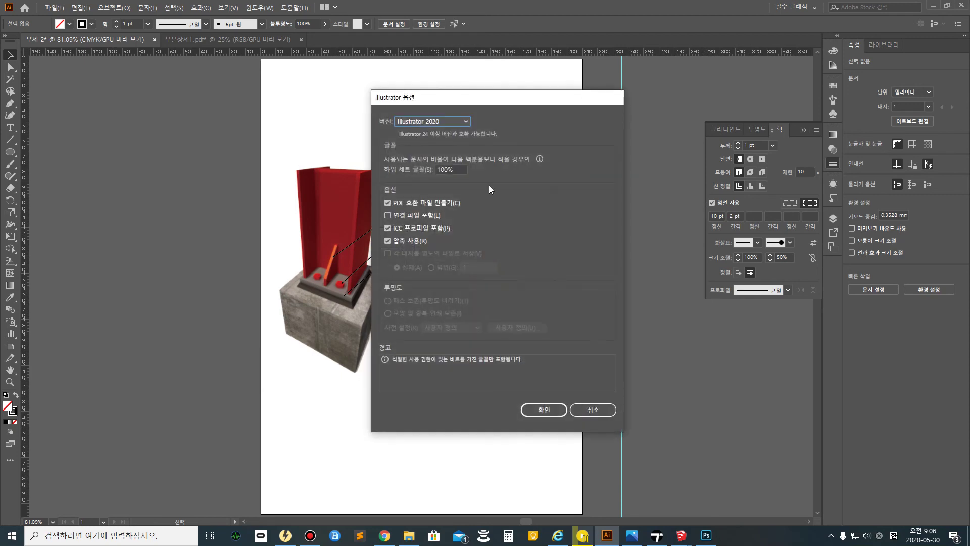
left_click(543, 408)
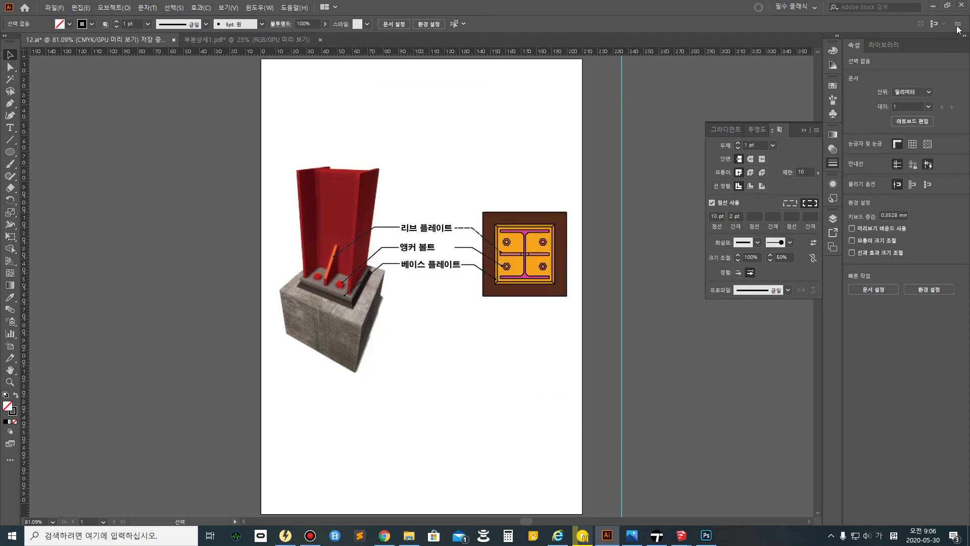